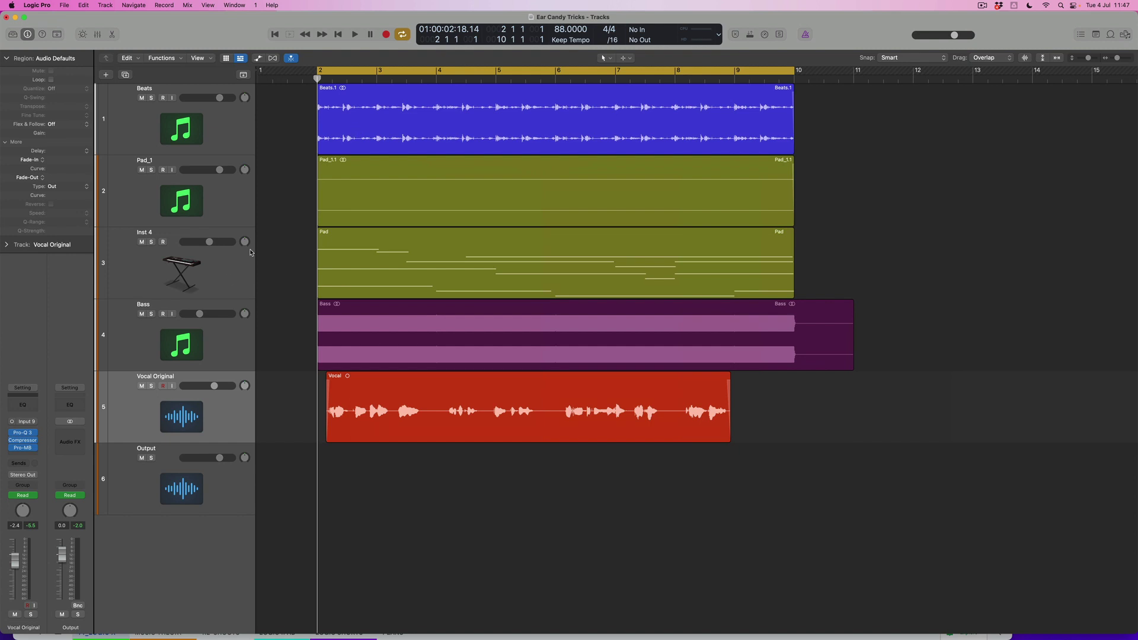
Send the Vocal Original track to Bus 5 and insert a stereo Space Designer reverb on the new aux channel.
{"action": "left_click", "coordinate": [26, 466]}
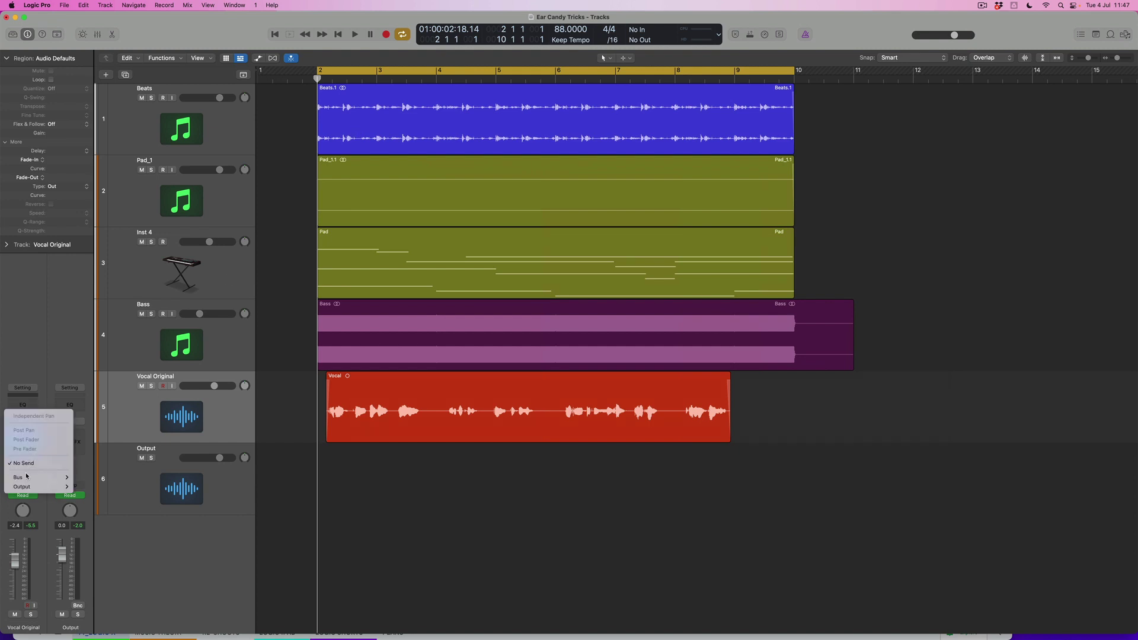
{"action": "mouse_move", "coordinate": [26, 478]}
{"action": "left_click", "coordinate": [88, 313]}
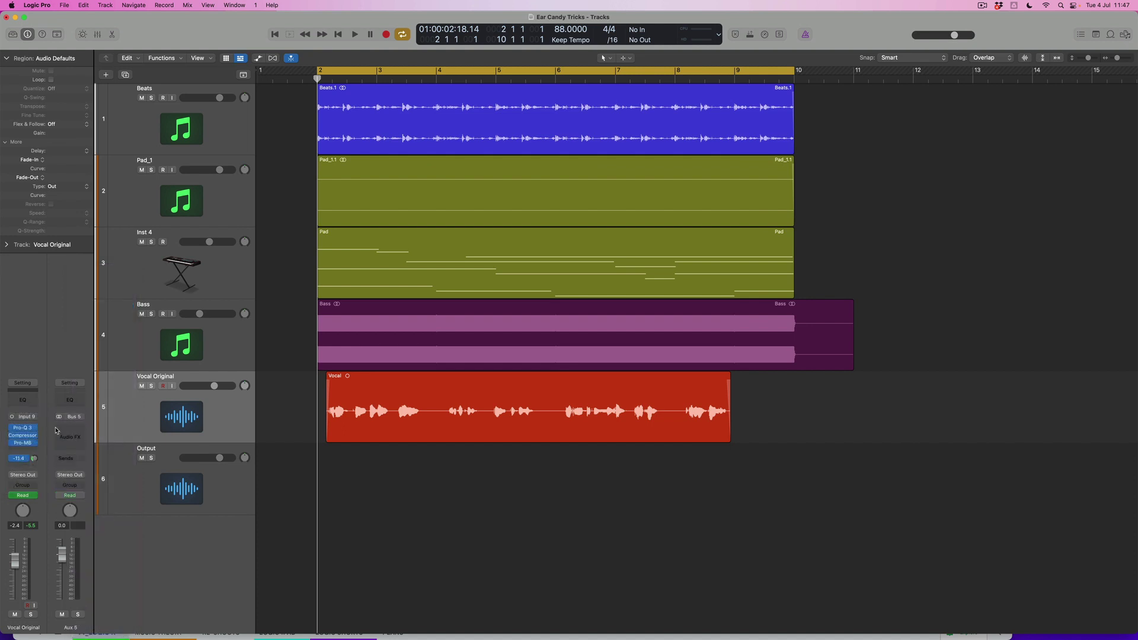
{"action": "left_click", "coordinate": [81, 430]}
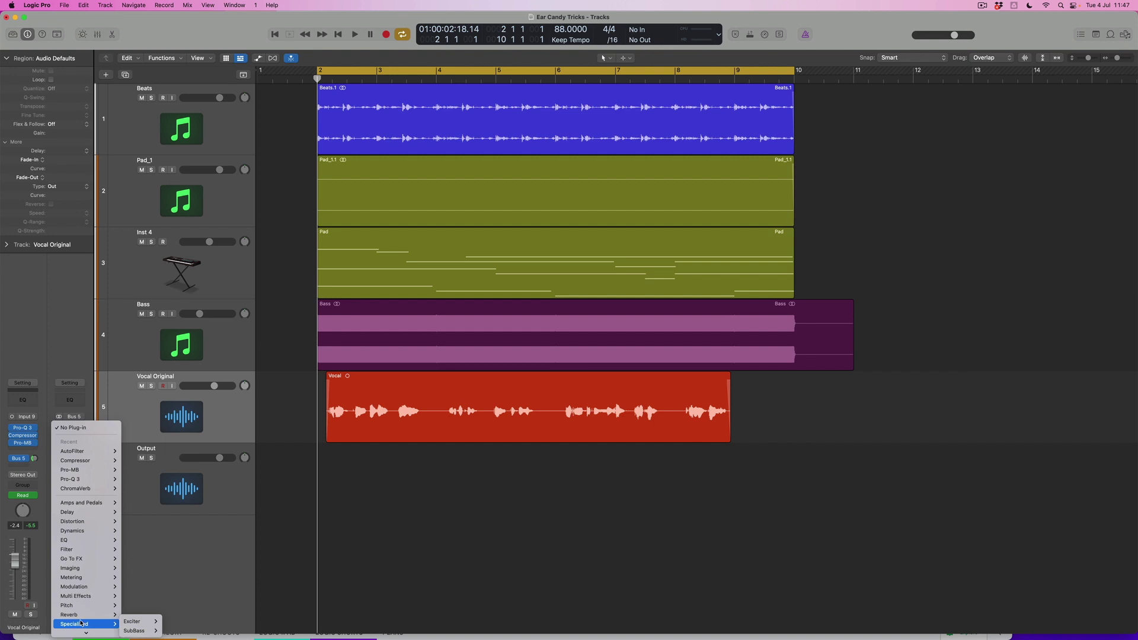
{"action": "mouse_move", "coordinate": [81, 616]}
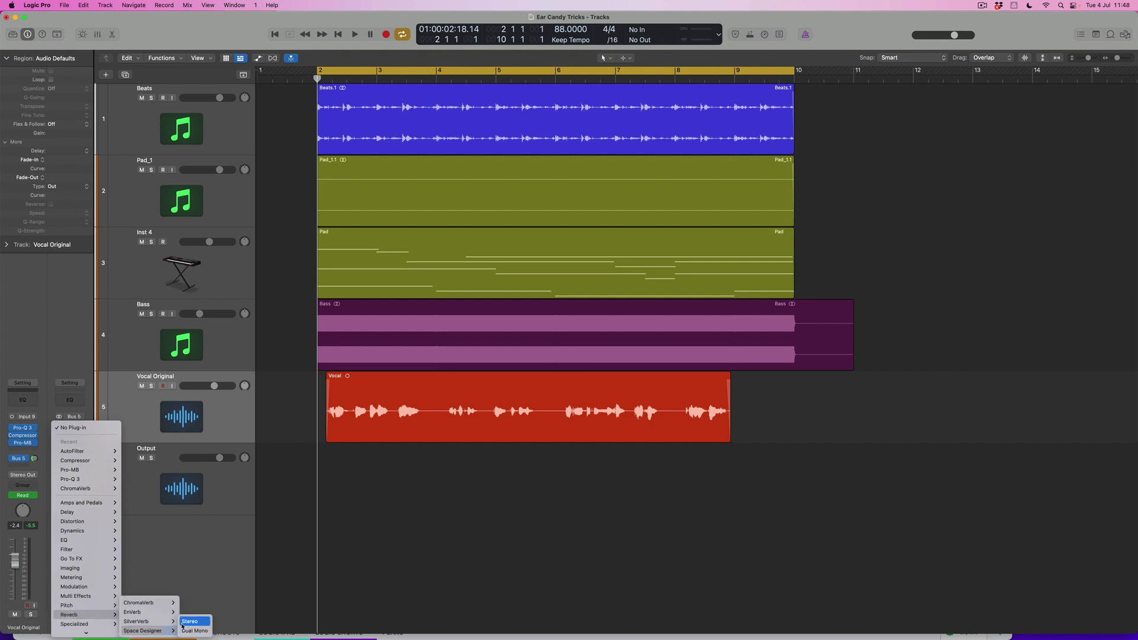
{"action": "left_click", "coordinate": [190, 622]}
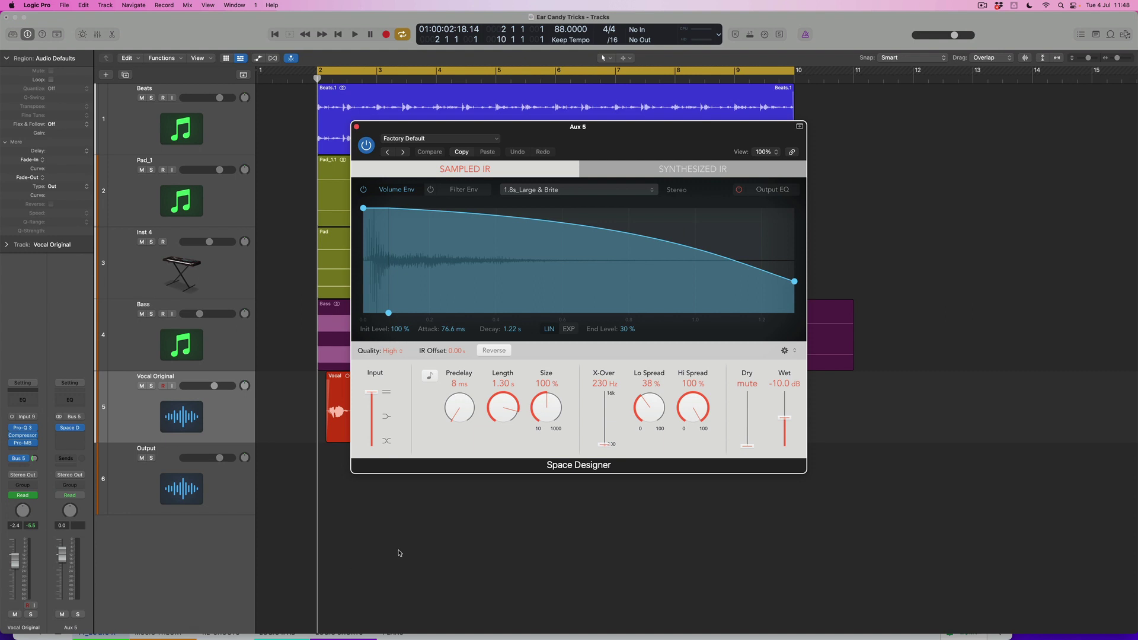
Load the 02.6s Vocal Plate preset from the Large Spaces plate reverbs in Space Designer and move its window off the regions.
{"action": "left_click", "coordinate": [462, 140]}
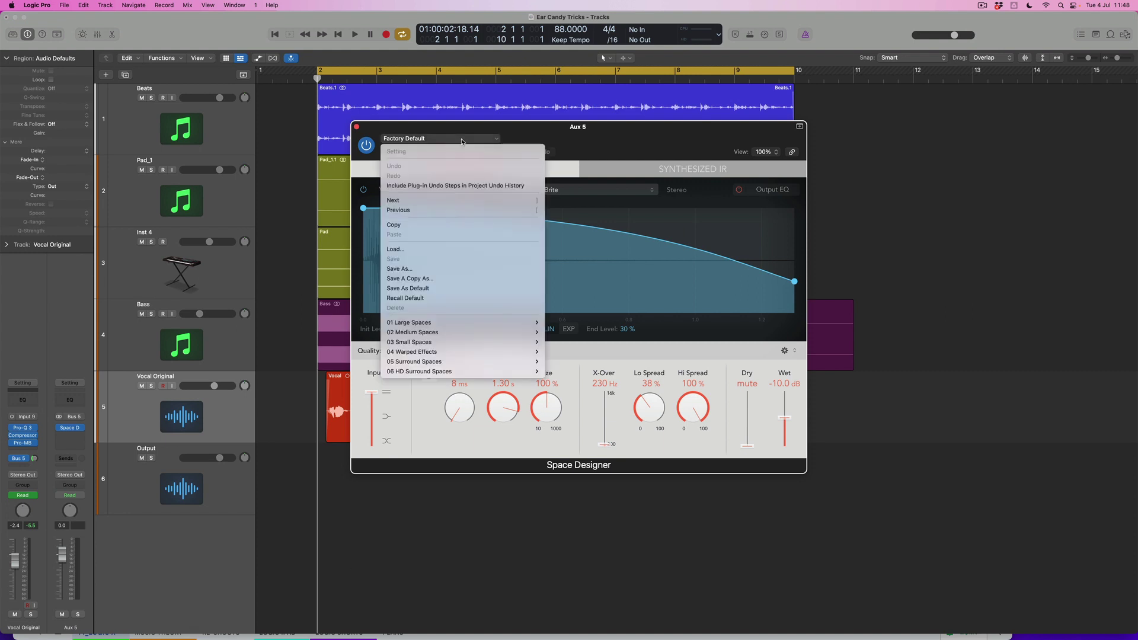
{"action": "mouse_move", "coordinate": [465, 337]}
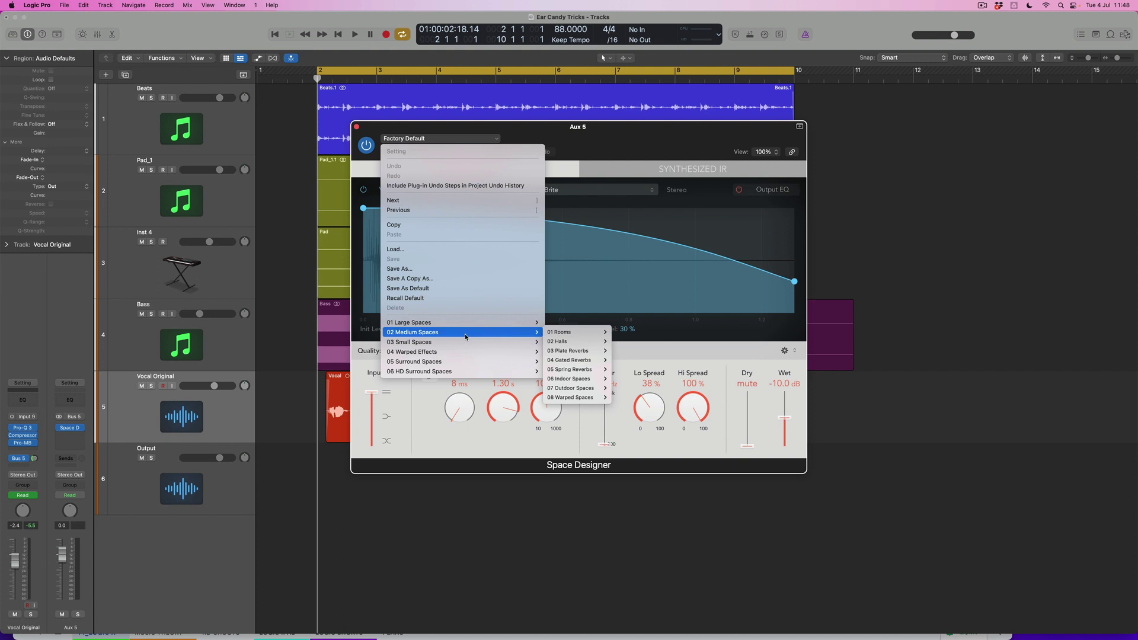
{"action": "mouse_move", "coordinate": [576, 356]}
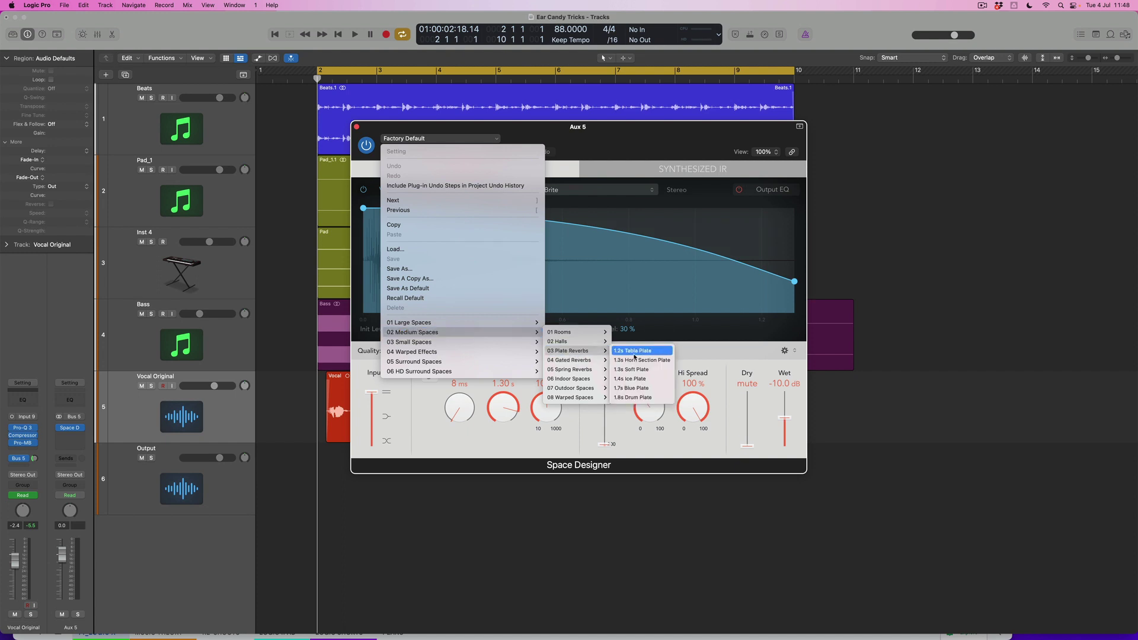
{"action": "mouse_move", "coordinate": [521, 323]}
{"action": "mouse_move", "coordinate": [575, 325]}
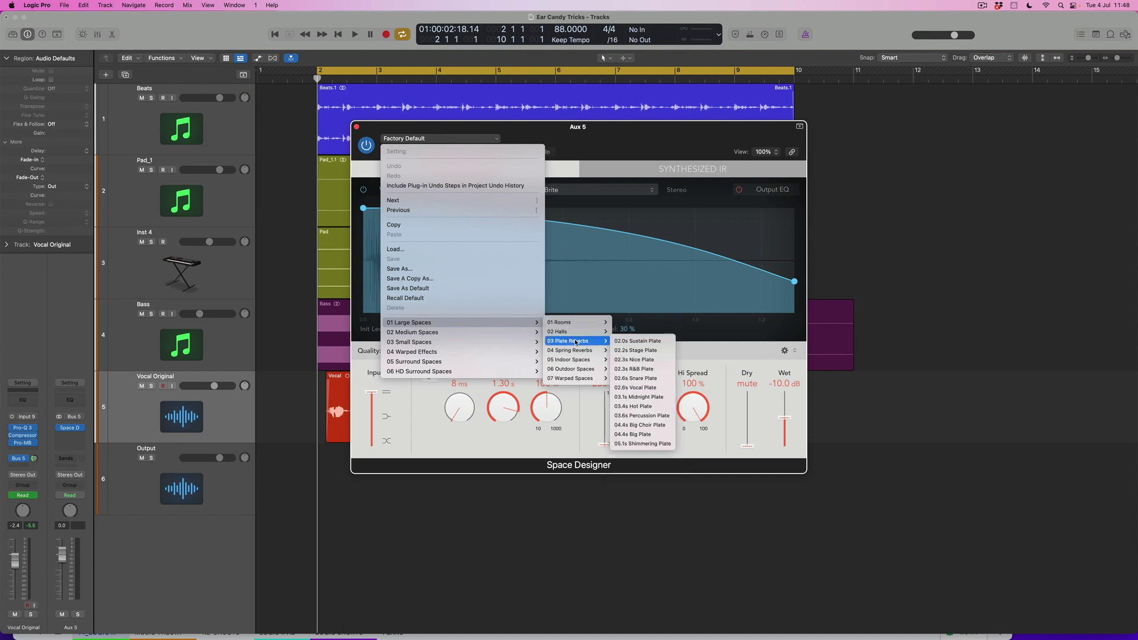
{"action": "left_click", "coordinate": [650, 389]}
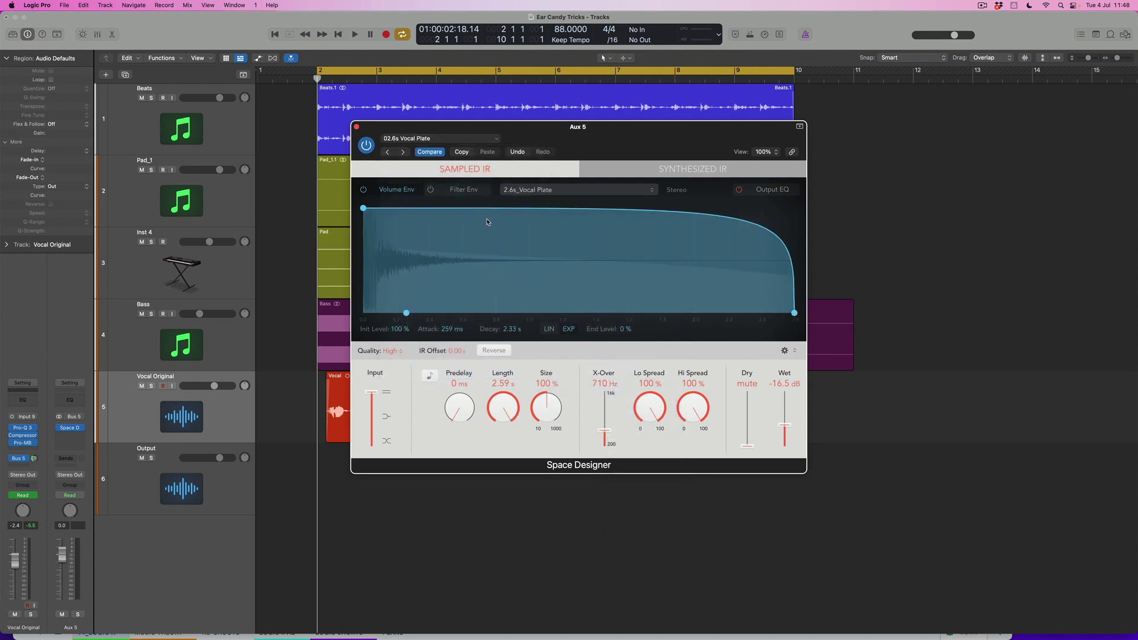
{"action": "left_click_drag", "start_coordinate": [425, 133], "coordinate": [584, 247]}
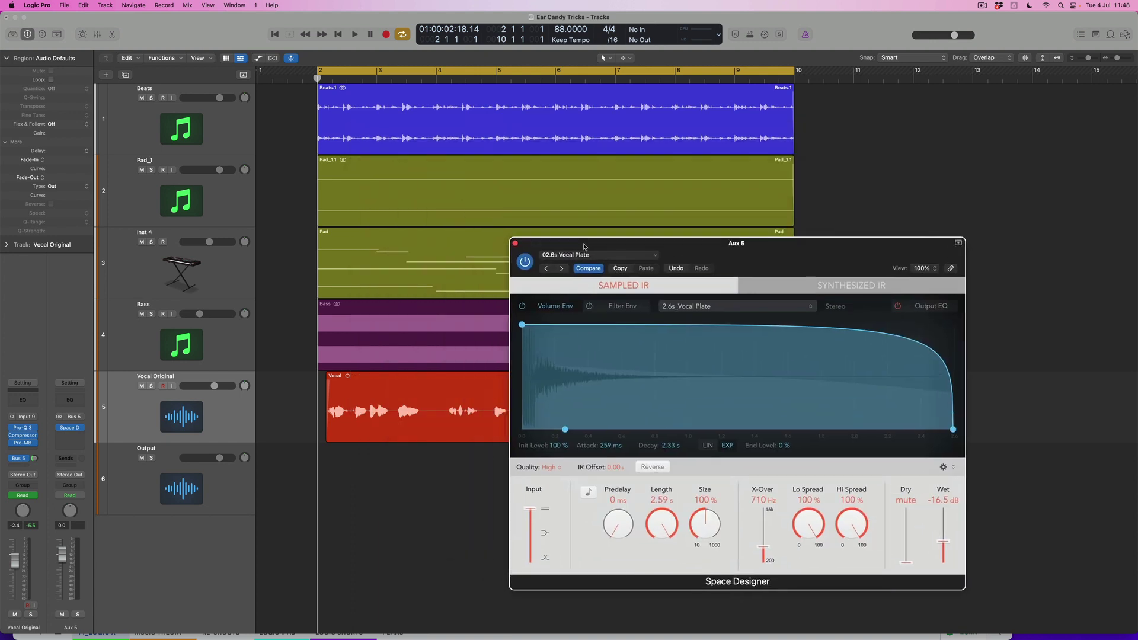
Solo the Vocal Original track and play it to audition the plate reverb on its Bus 5 send.
{"action": "left_click", "coordinate": [151, 387]}
{"action": "key", "text": "space"}
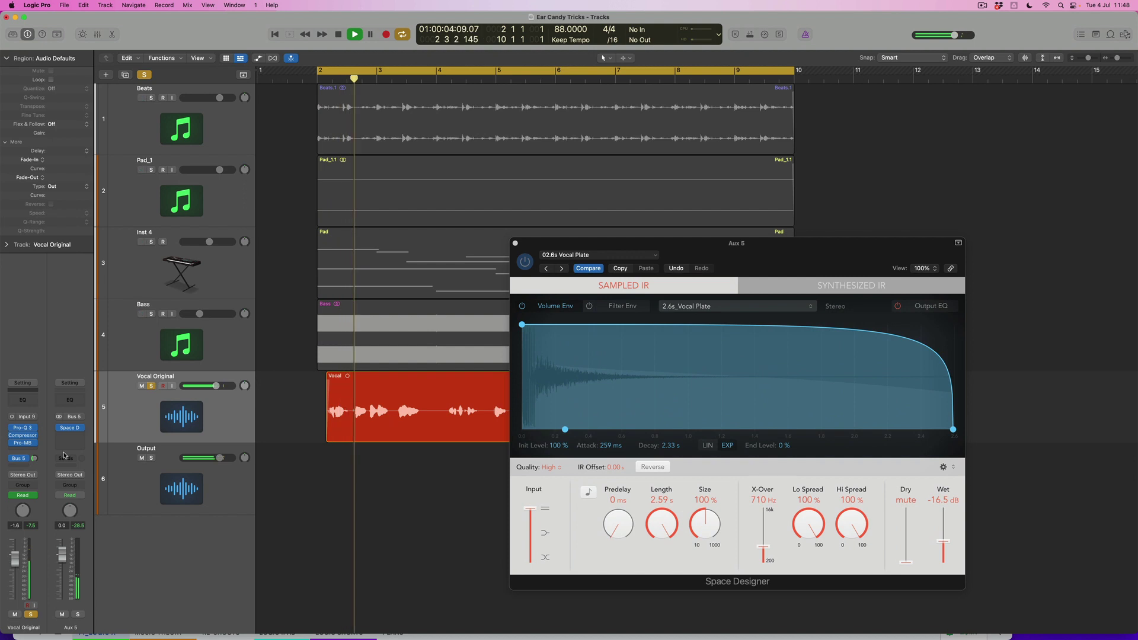
{"action": "mouse_move", "coordinate": [35, 453]}
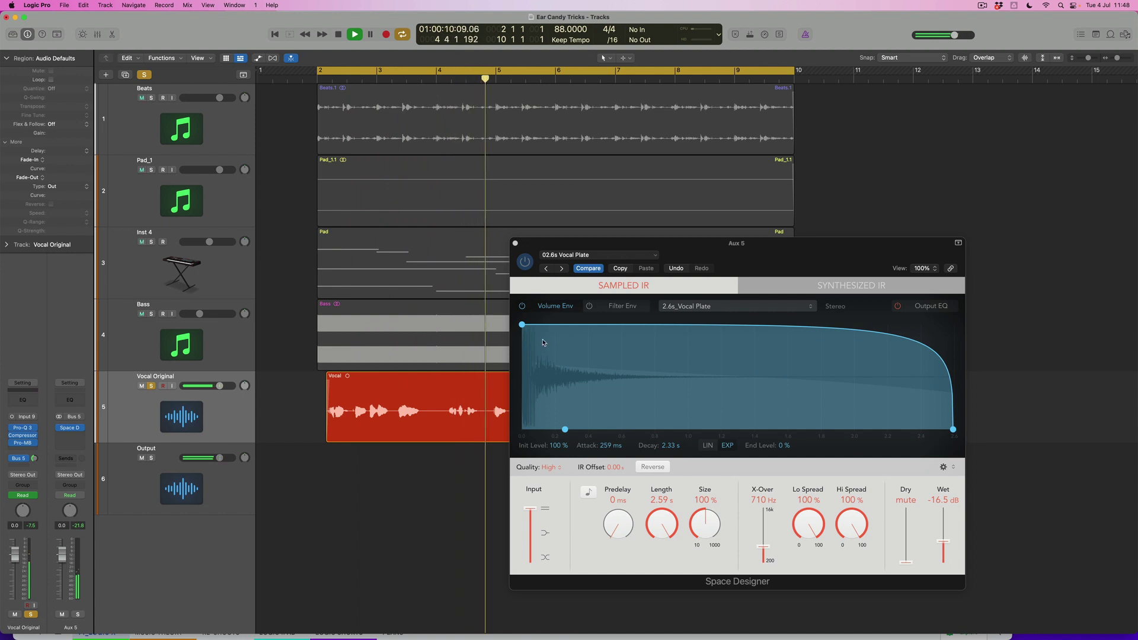
{"action": "left_click_drag", "start_coordinate": [558, 247], "coordinate": [632, 254]}
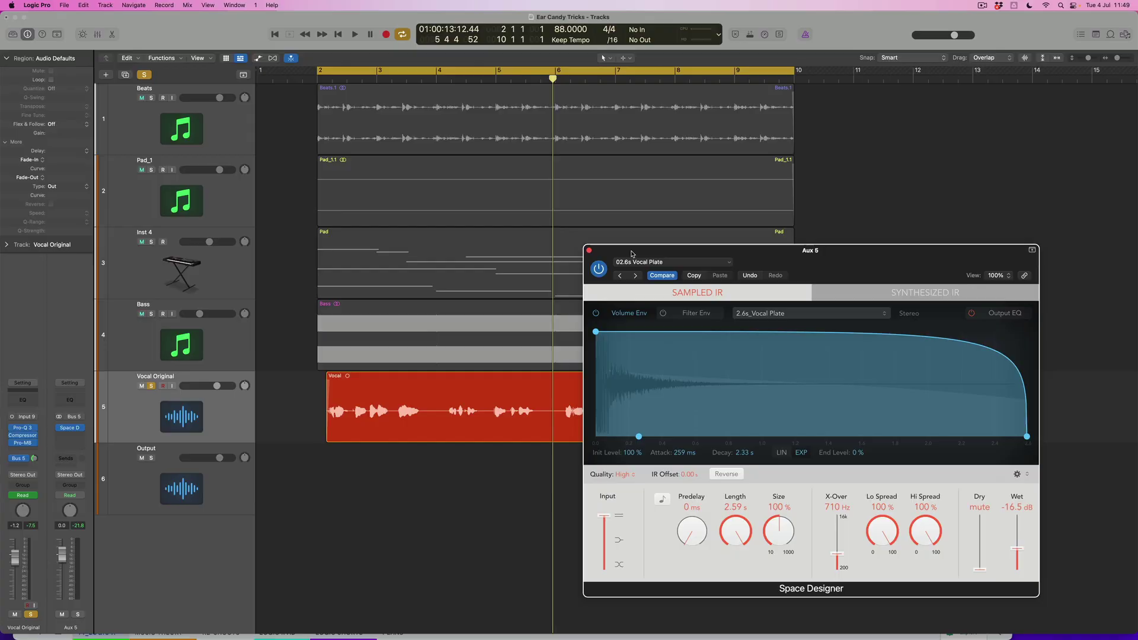
Show track automation and set the Vocal Original lane to the absolute Send 1 → Aux 5 level.
{"action": "left_click", "coordinate": [236, 421]}
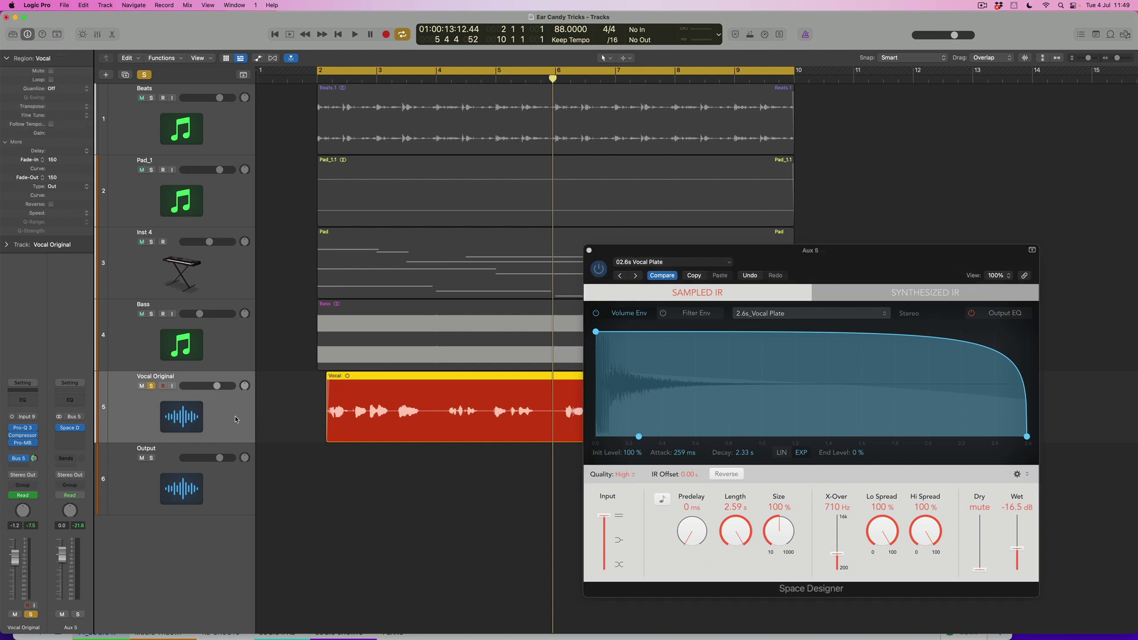
{"action": "key", "text": "a"}
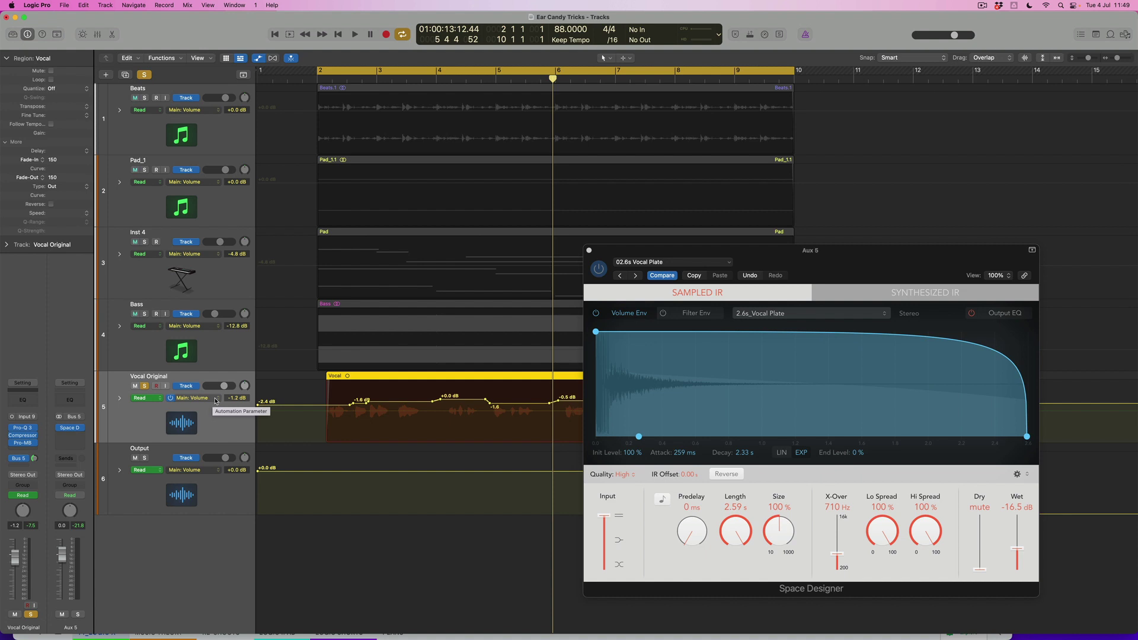
{"action": "left_click", "coordinate": [216, 401]}
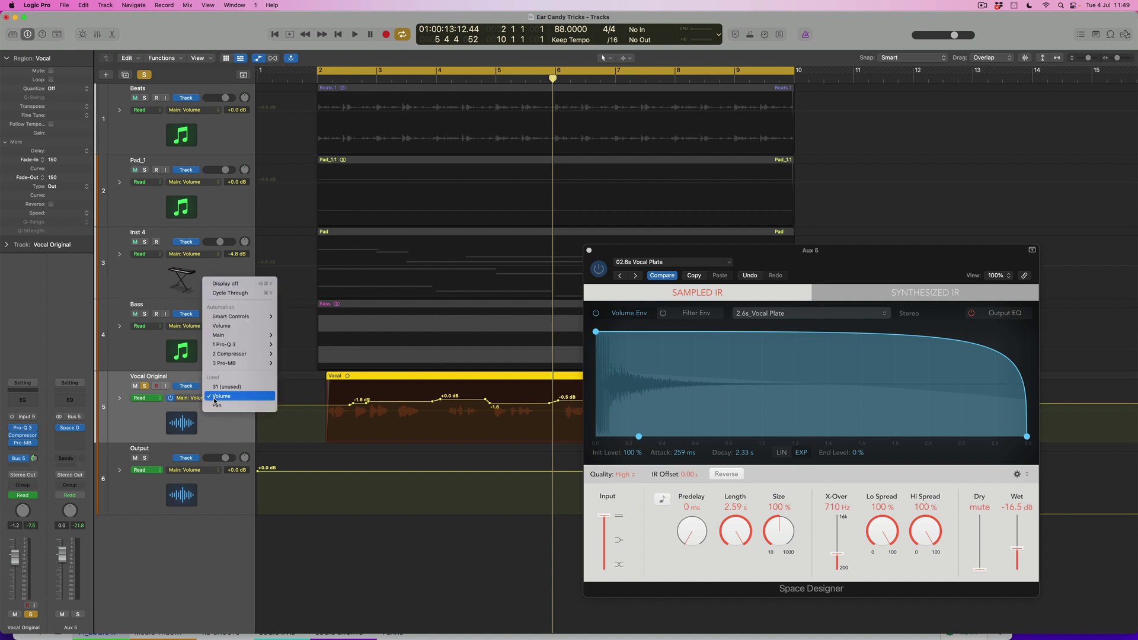
{"action": "mouse_move", "coordinate": [231, 338]}
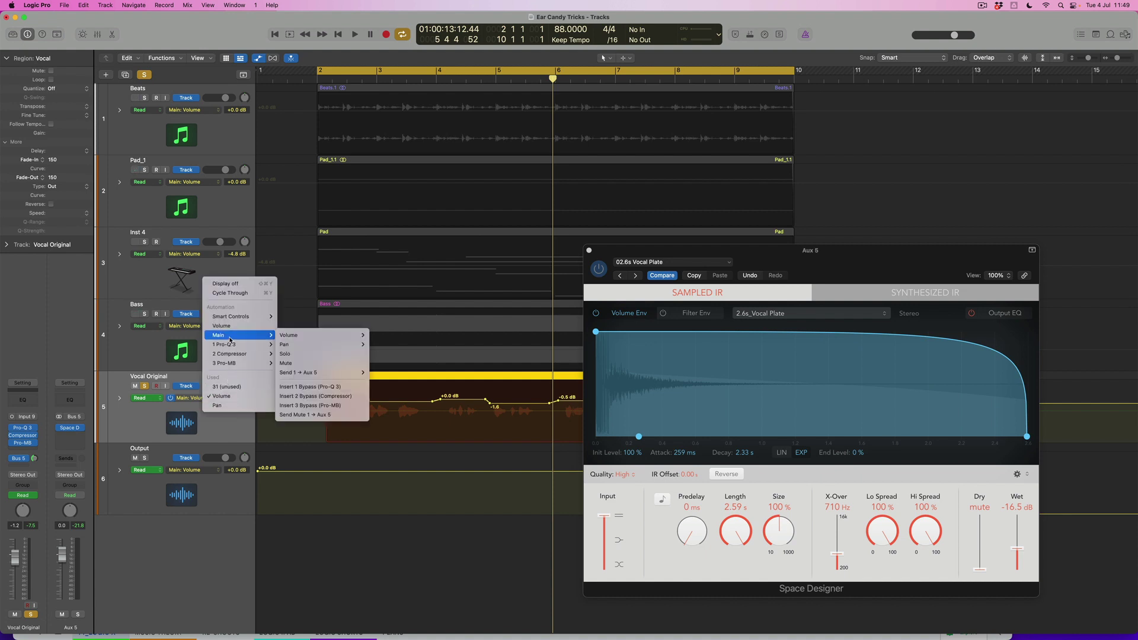
{"action": "mouse_move", "coordinate": [313, 346]}
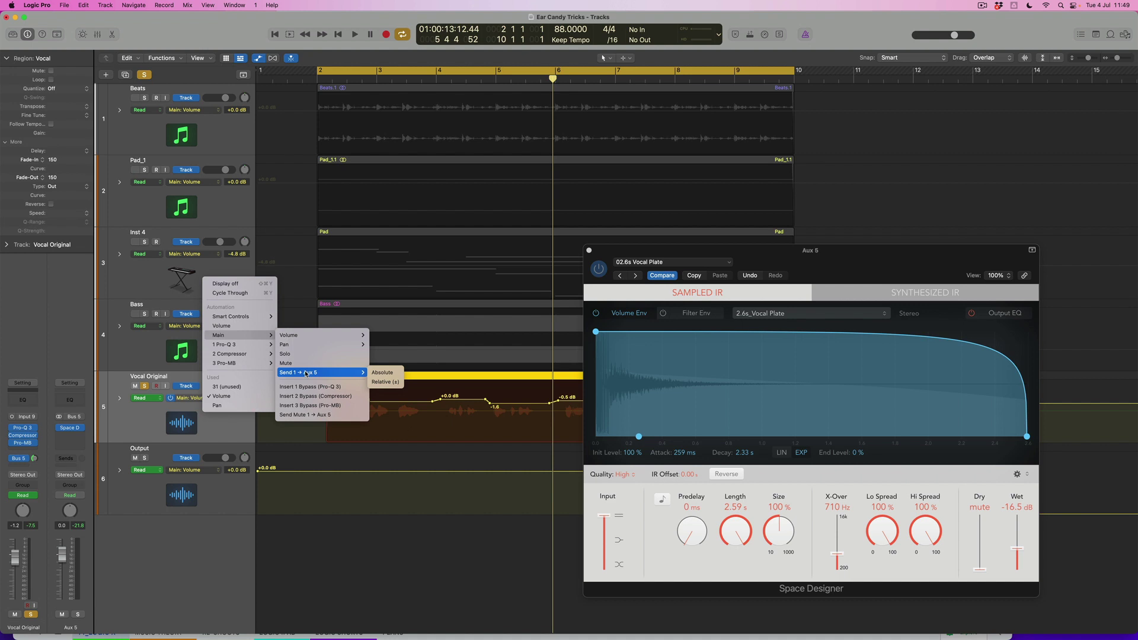
{"action": "left_click", "coordinate": [383, 373]}
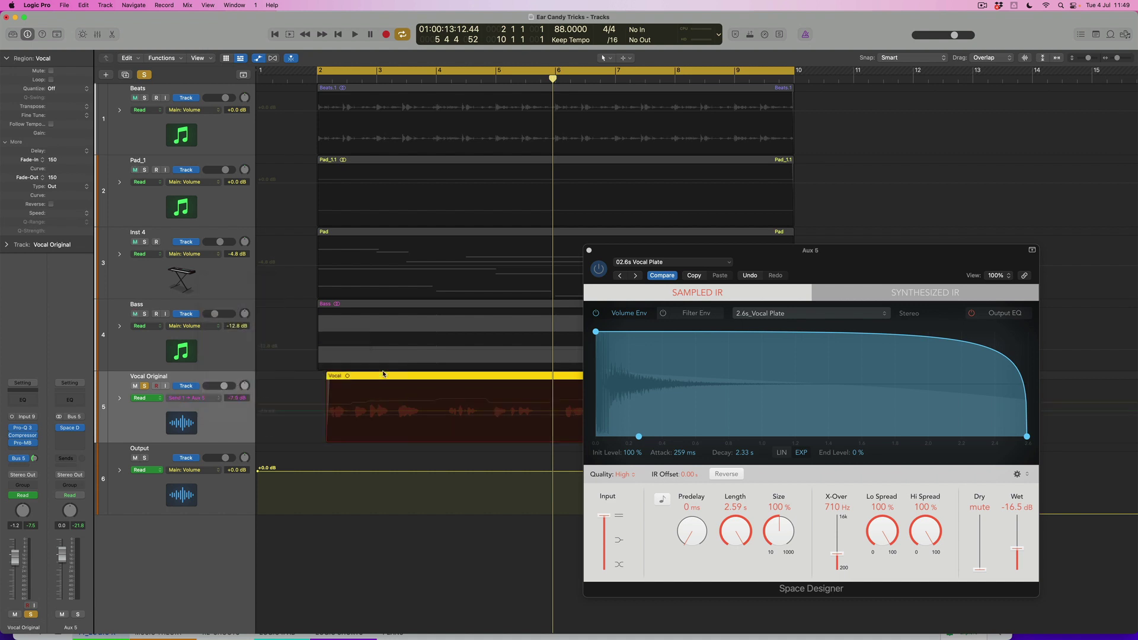
{"action": "left_click", "coordinate": [396, 420]}
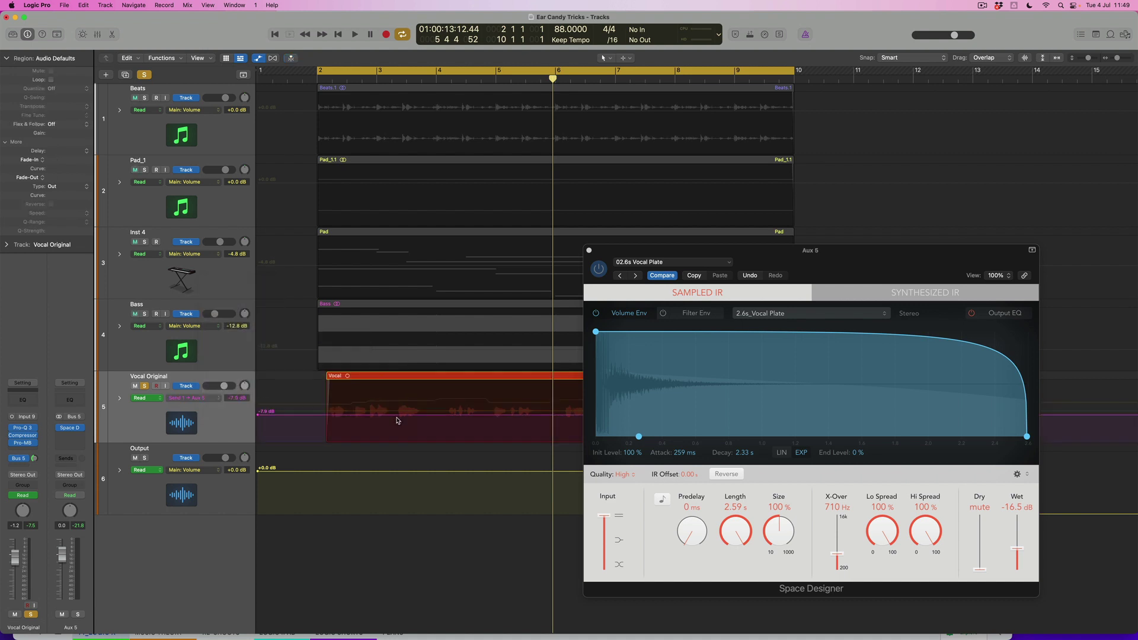
Automate the vocal's reverb send to rise to about -5 dB within bar 3 and drop to −∞ around it, then play it back.
{"action": "left_click_drag", "start_coordinate": [391, 415], "coordinate": [391, 442]}
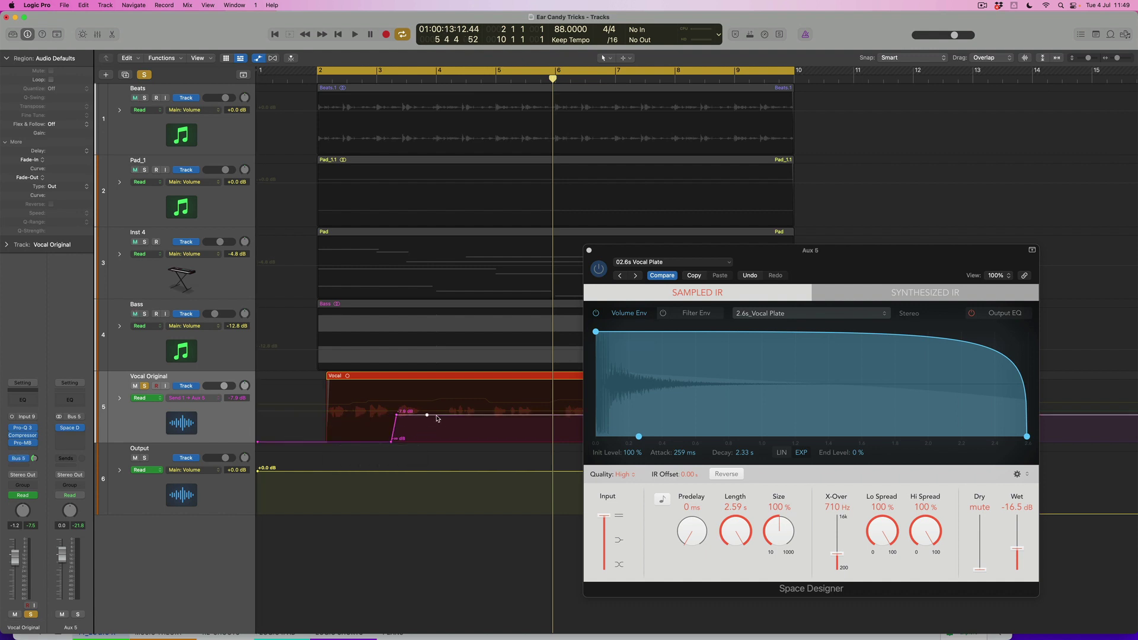
{"action": "left_click_drag", "start_coordinate": [446, 418], "coordinate": [446, 442]}
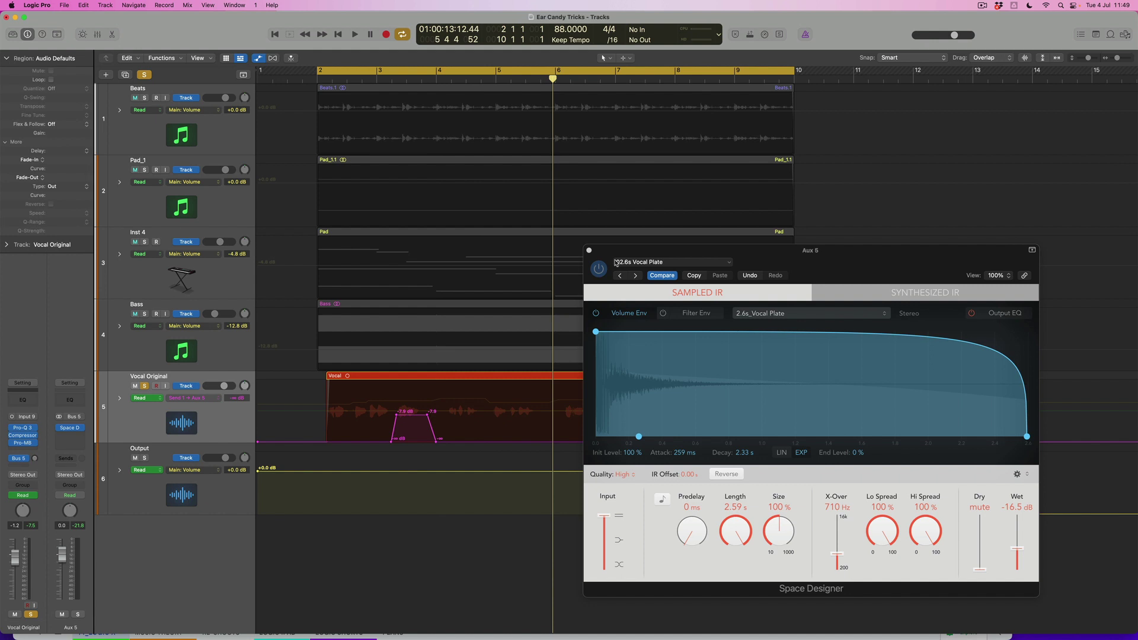
{"action": "left_click_drag", "start_coordinate": [618, 253], "coordinate": [660, 244]}
{"action": "left_click_drag", "start_coordinate": [415, 416], "coordinate": [415, 412]}
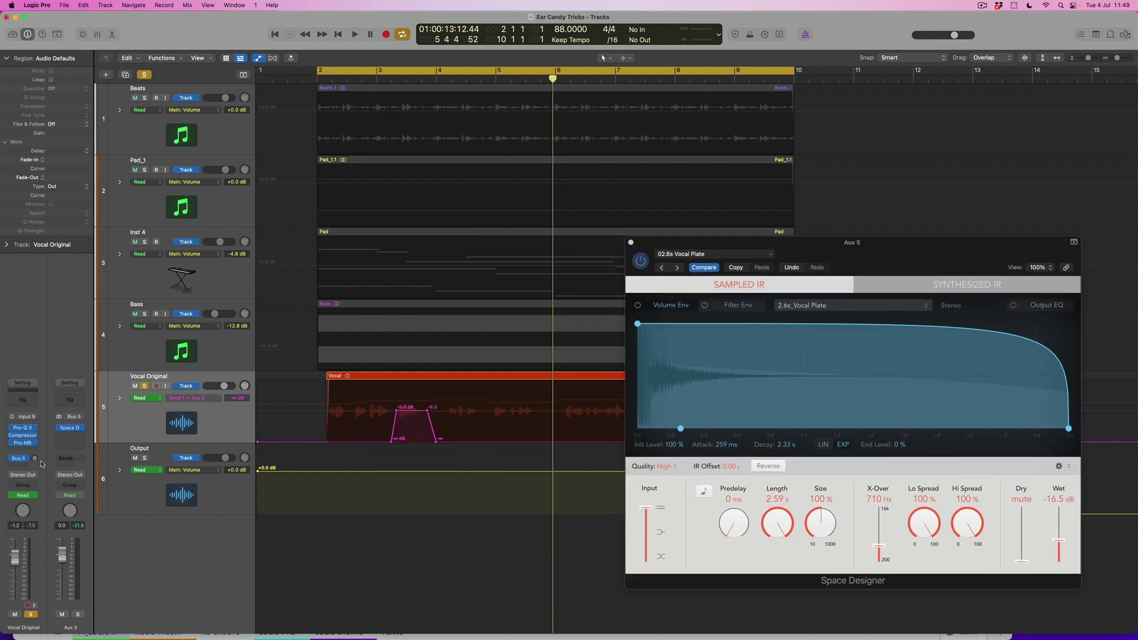
{"action": "key", "text": "space"}
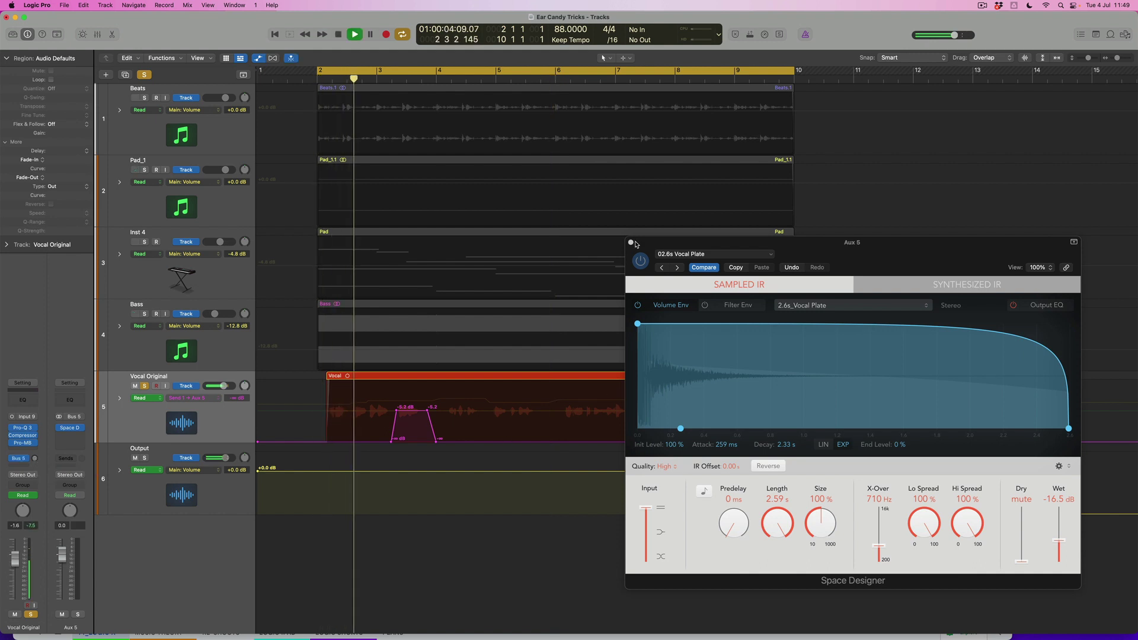
Close the reverb window and raise the vocal's send automation to about -5 dB from just before bar 5 to just before bar 6.
{"action": "left_click", "coordinate": [632, 242]}
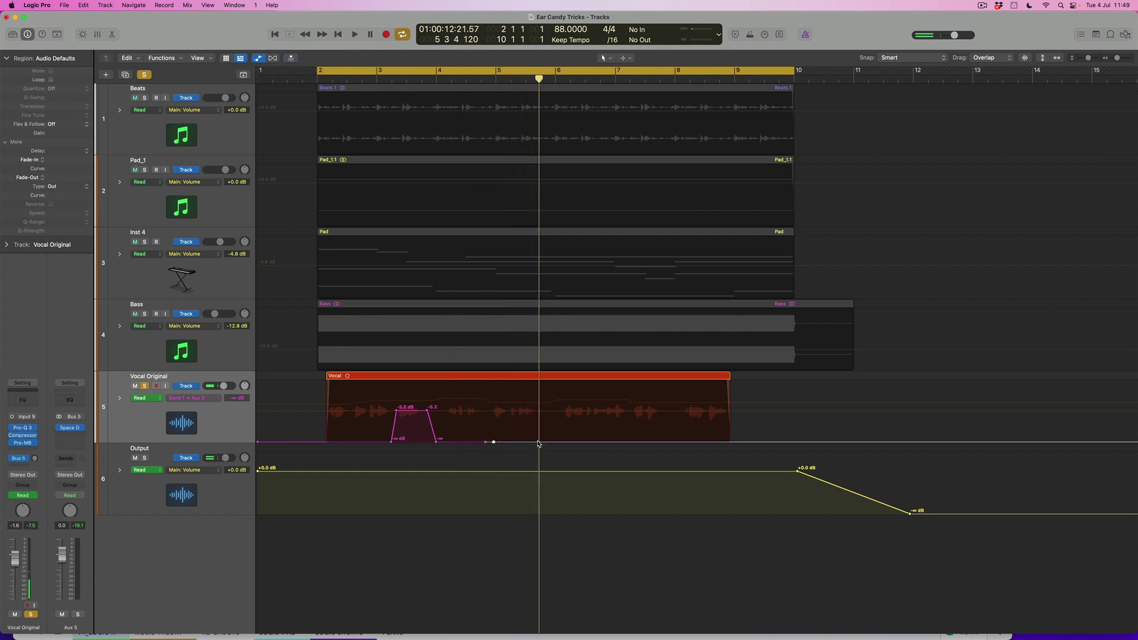
{"action": "left_click_drag", "start_coordinate": [530, 444], "coordinate": [533, 410]}
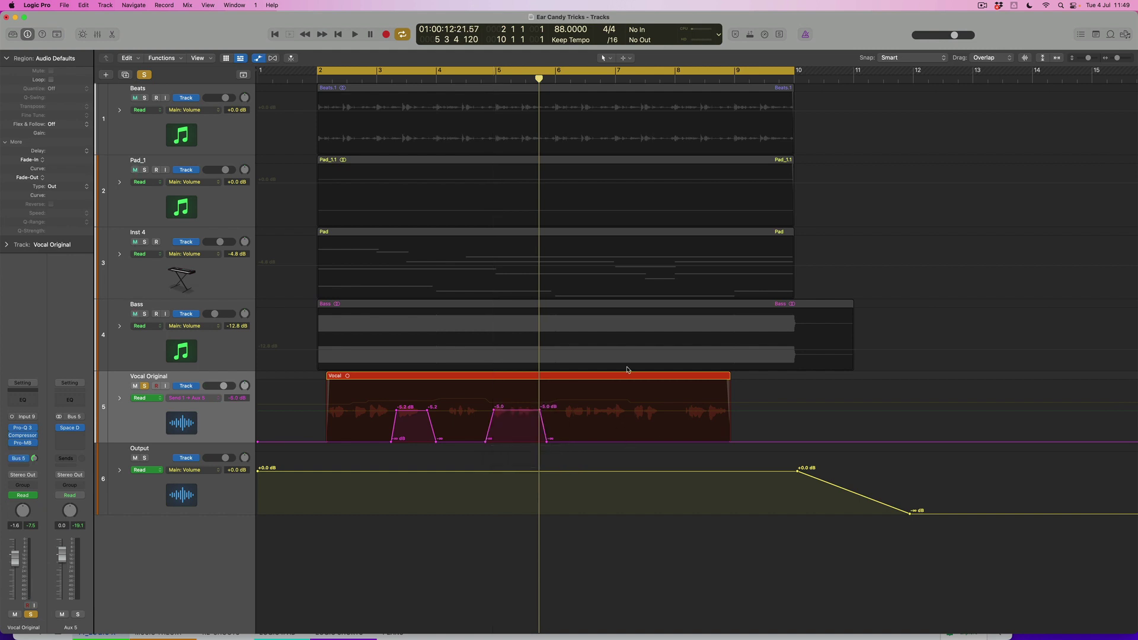
{"action": "key", "text": "space"}
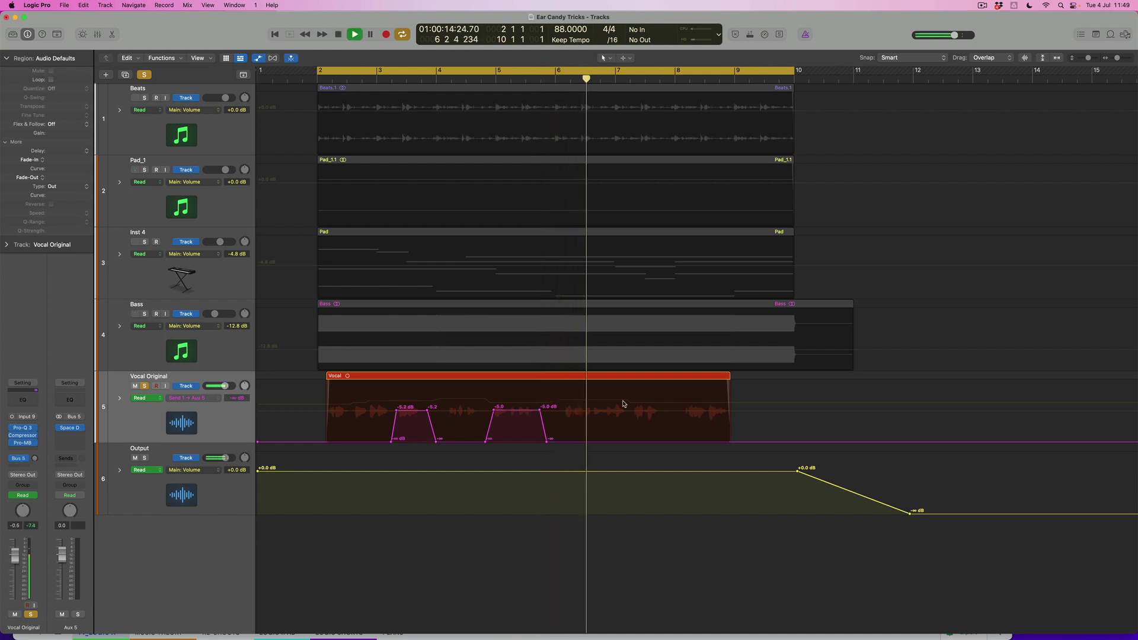
Select the vocal phrase within bar 7 with the Marquee tool and raise its send automation to about -5.3 dB.
{"action": "key", "text": "t"}
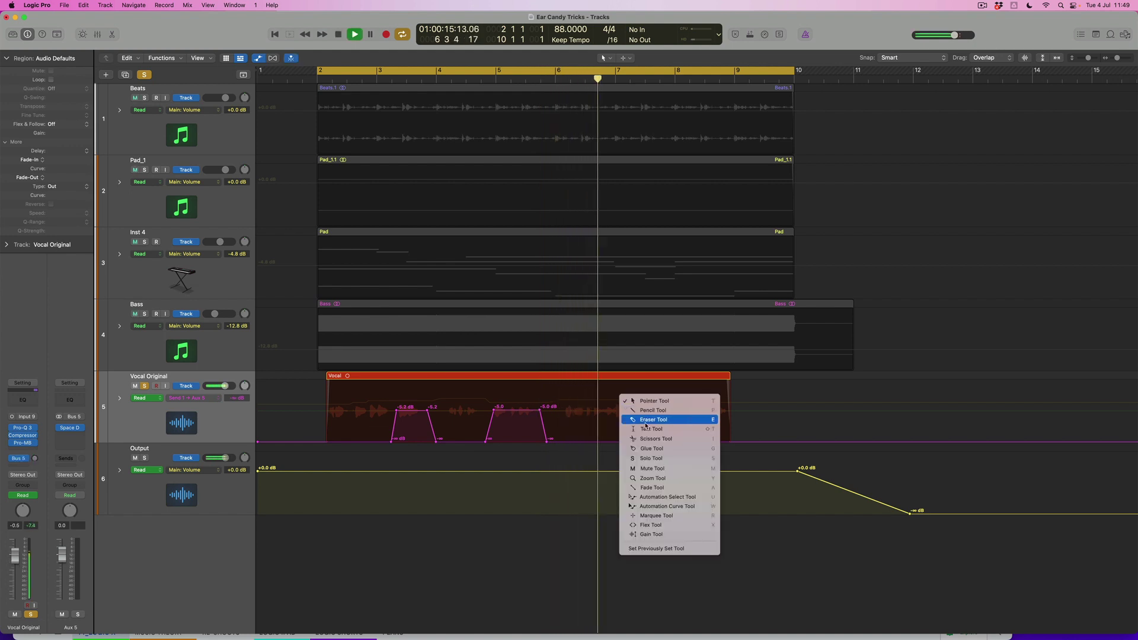
{"action": "left_click", "coordinate": [656, 515]}
{"action": "left_click_drag", "start_coordinate": [632, 415], "coordinate": [668, 418]}
{"action": "right_click", "coordinate": [667, 415]}
{"action": "left_click", "coordinate": [648, 449]}
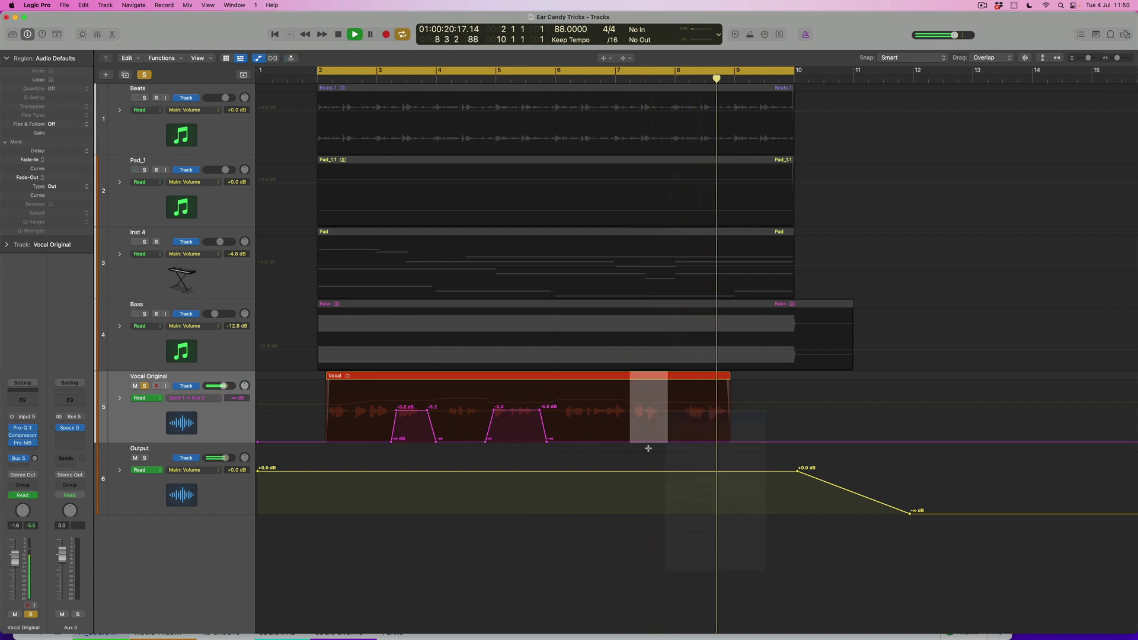
{"action": "left_click_drag", "start_coordinate": [648, 442], "coordinate": [649, 410]}
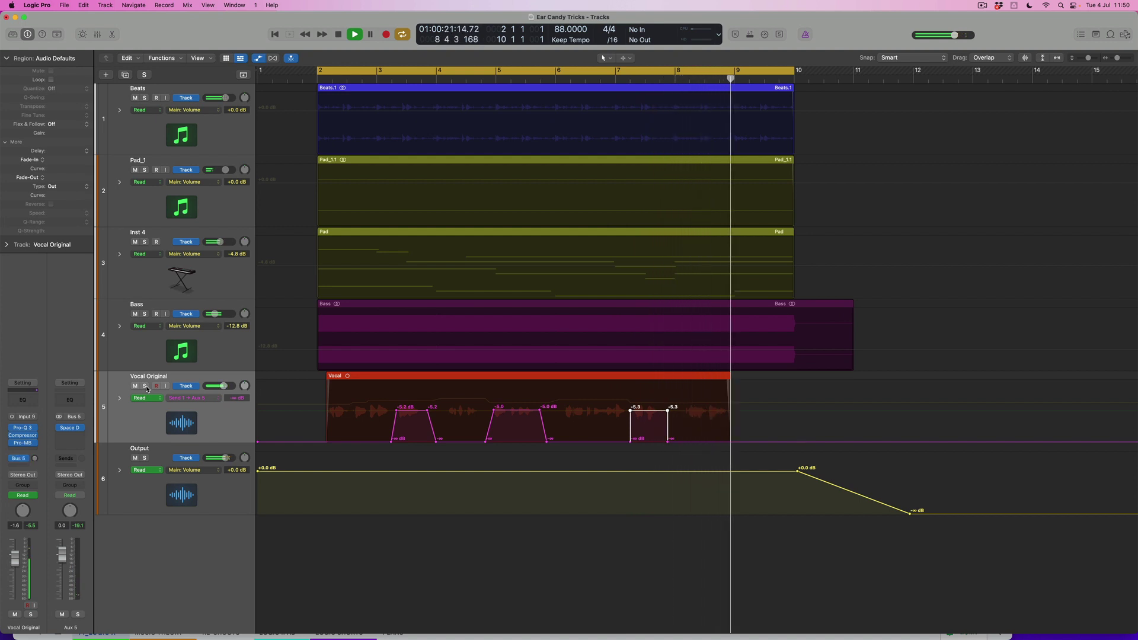
{"action": "key", "text": "space"}
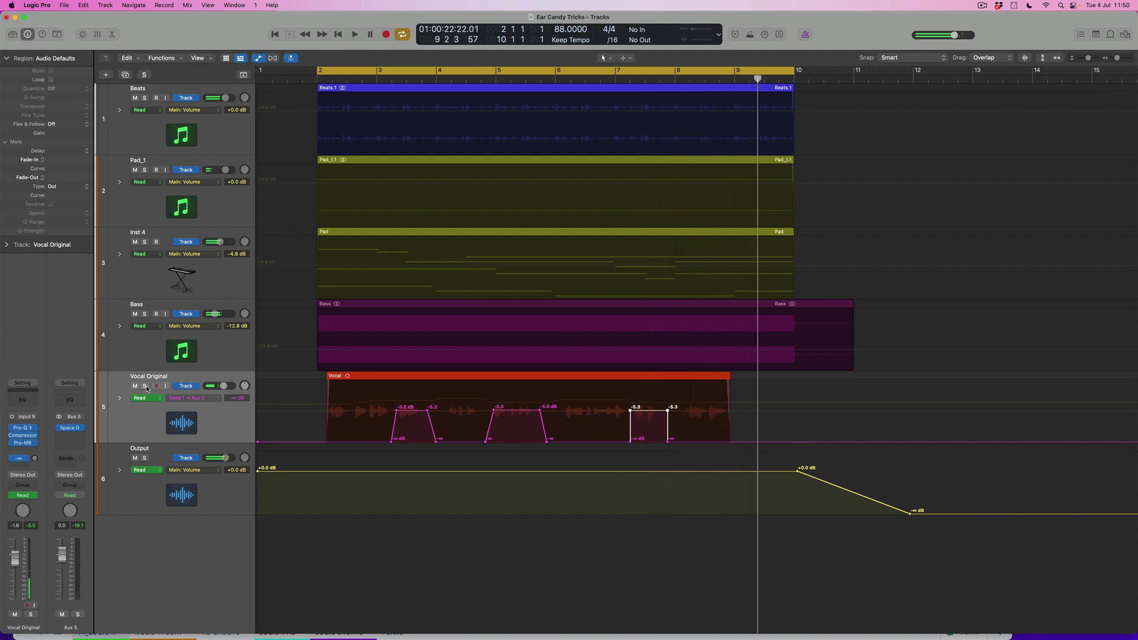
Duplicate the Vocal Original track with its settings and copy the vocal region and its automation onto the new track.
{"action": "left_click", "coordinate": [216, 377]}
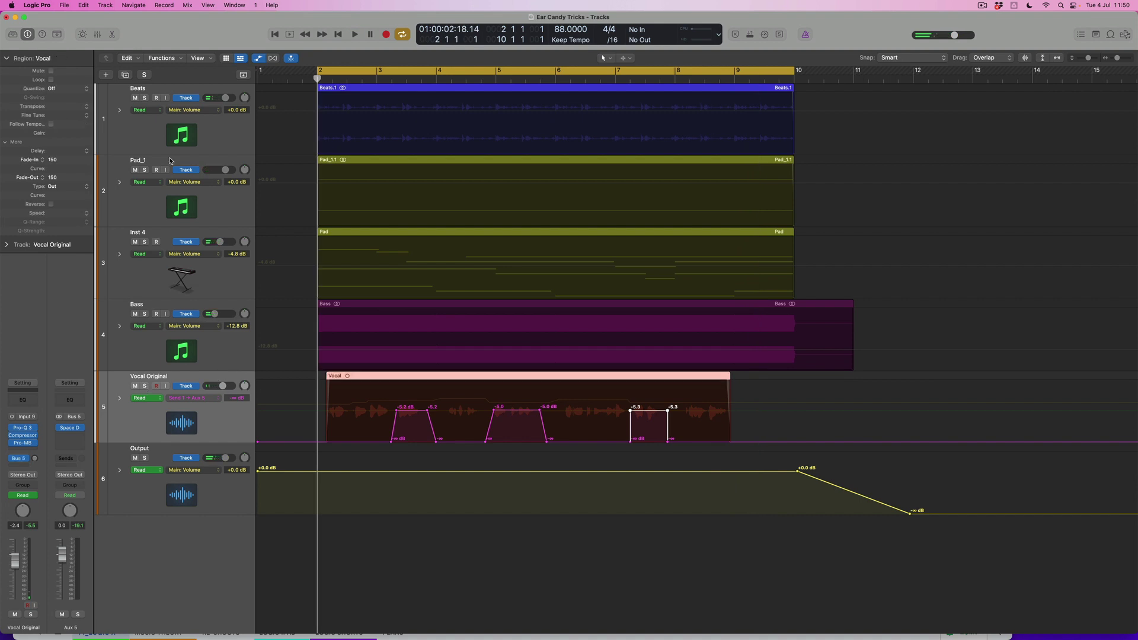
{"action": "left_click", "coordinate": [126, 75]}
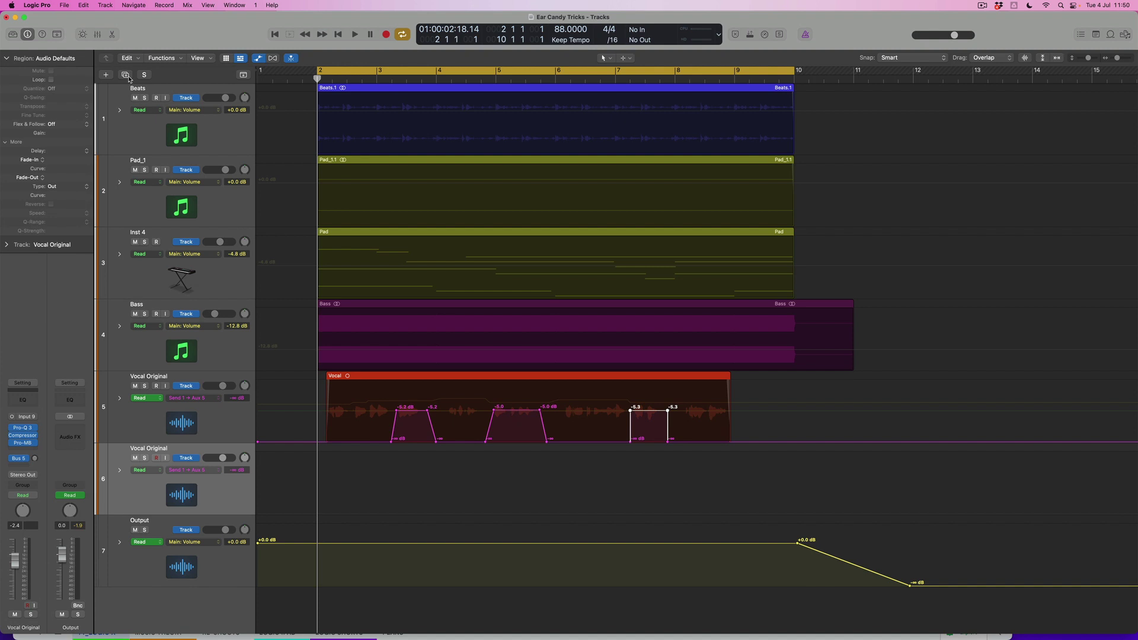
{"action": "left_click_drag", "start_coordinate": [394, 379], "coordinate": [393, 455]}
{"action": "left_click", "coordinate": [583, 215]}
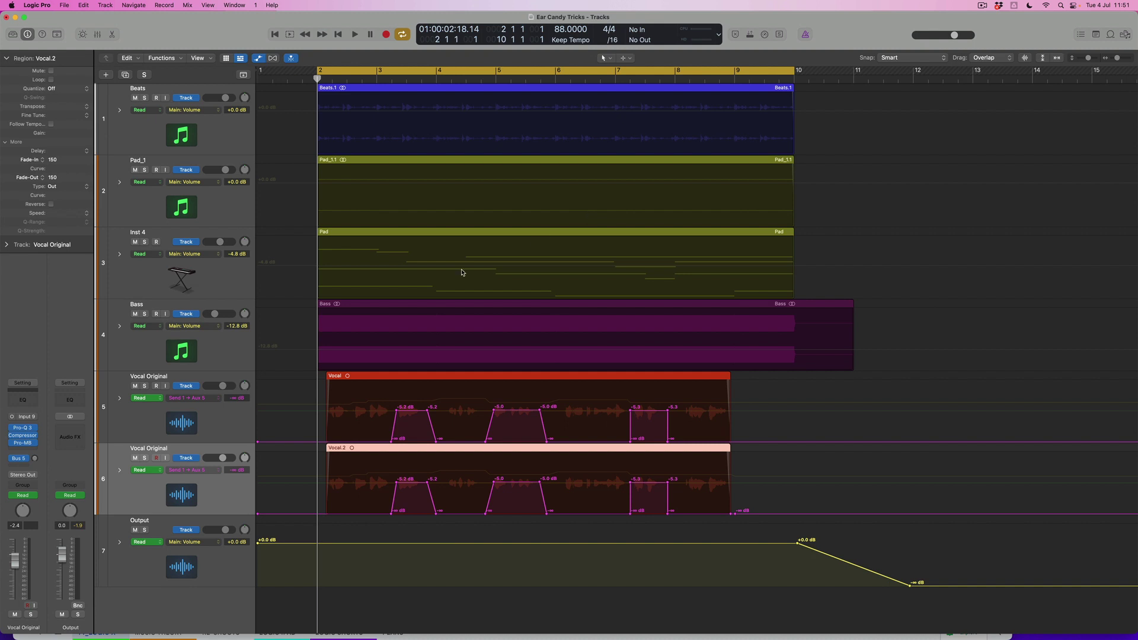
Insert a mono Pitch Shifter as the fourth audio effect on the duplicate vocal track.
{"action": "left_click", "coordinate": [29, 452]}
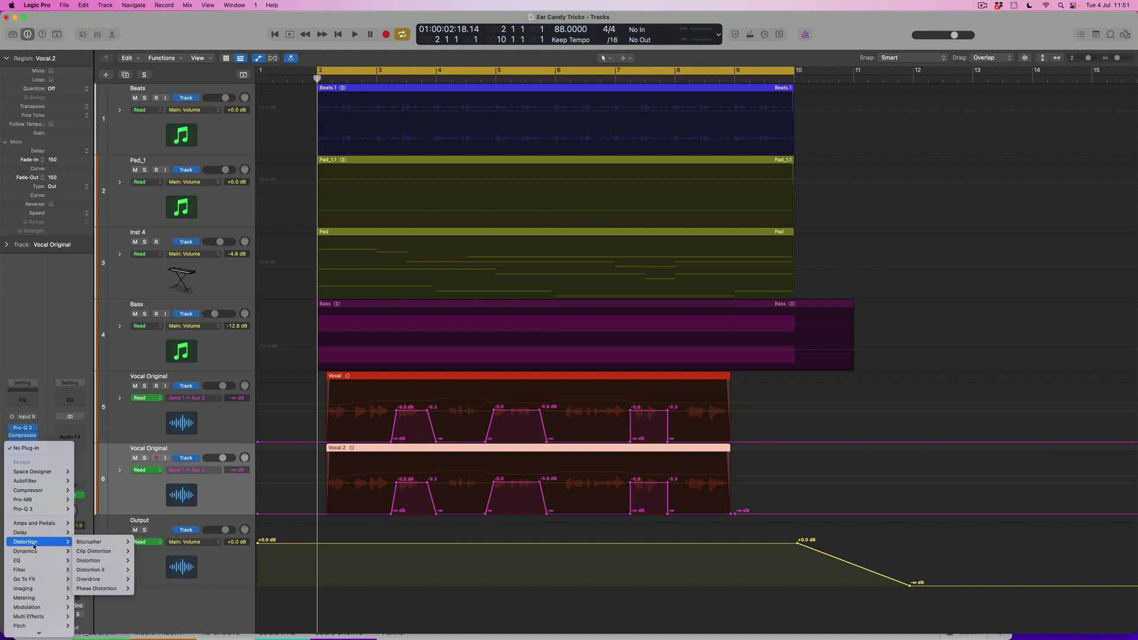
{"action": "mouse_move", "coordinate": [34, 626]}
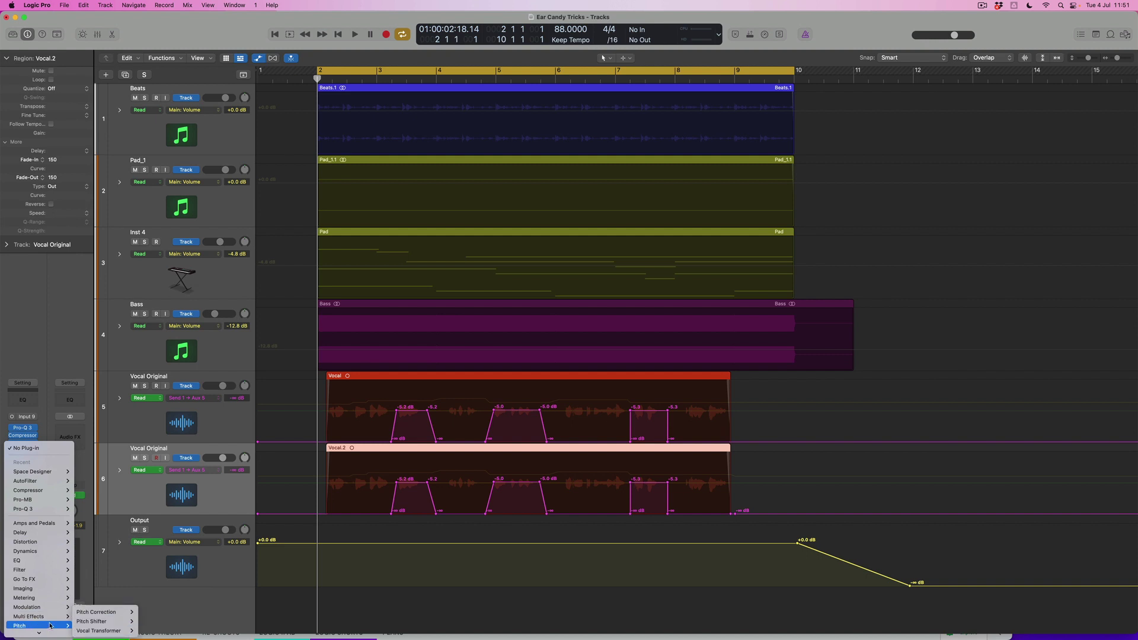
{"action": "mouse_move", "coordinate": [90, 624]}
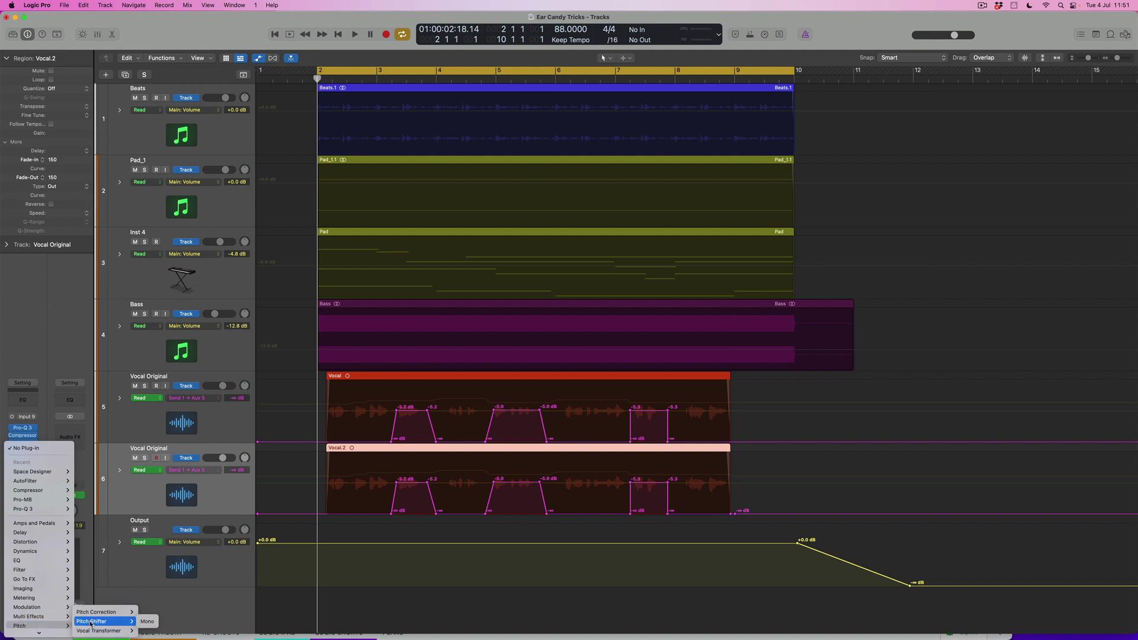
{"action": "left_click", "coordinate": [147, 622]}
Set the Pitch Shifter to -12 semitones with a 100% mix, play the song, and close the plug-in window.
{"action": "left_click_drag", "start_coordinate": [373, 204], "coordinate": [374, 335]}
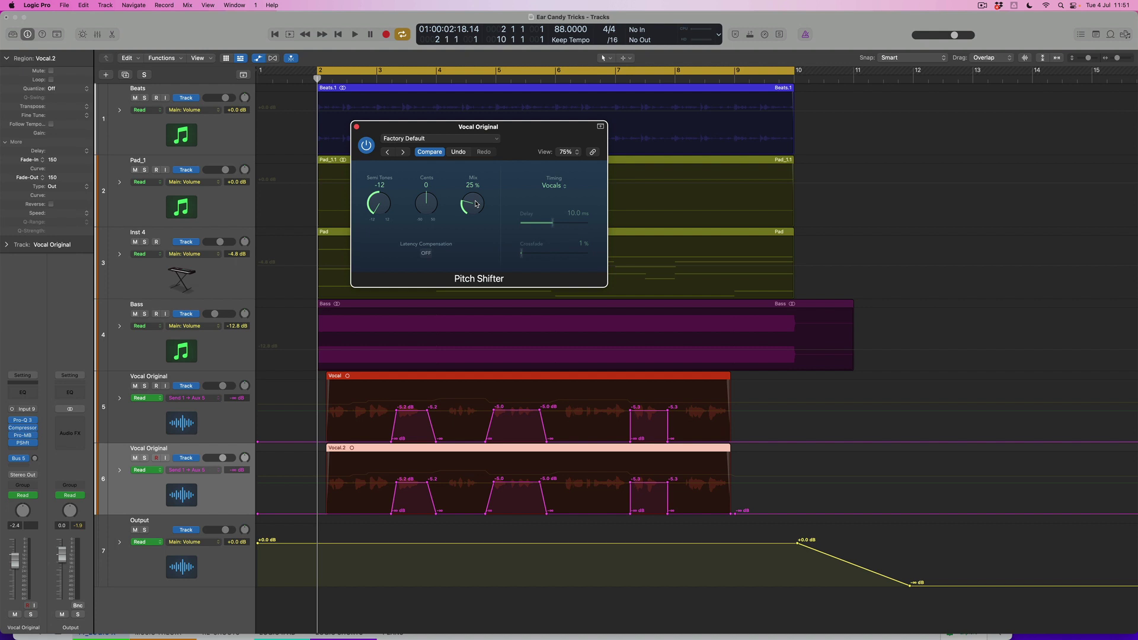
{"action": "left_click_drag", "start_coordinate": [476, 204], "coordinate": [479, 191]}
{"action": "key", "text": "space"}
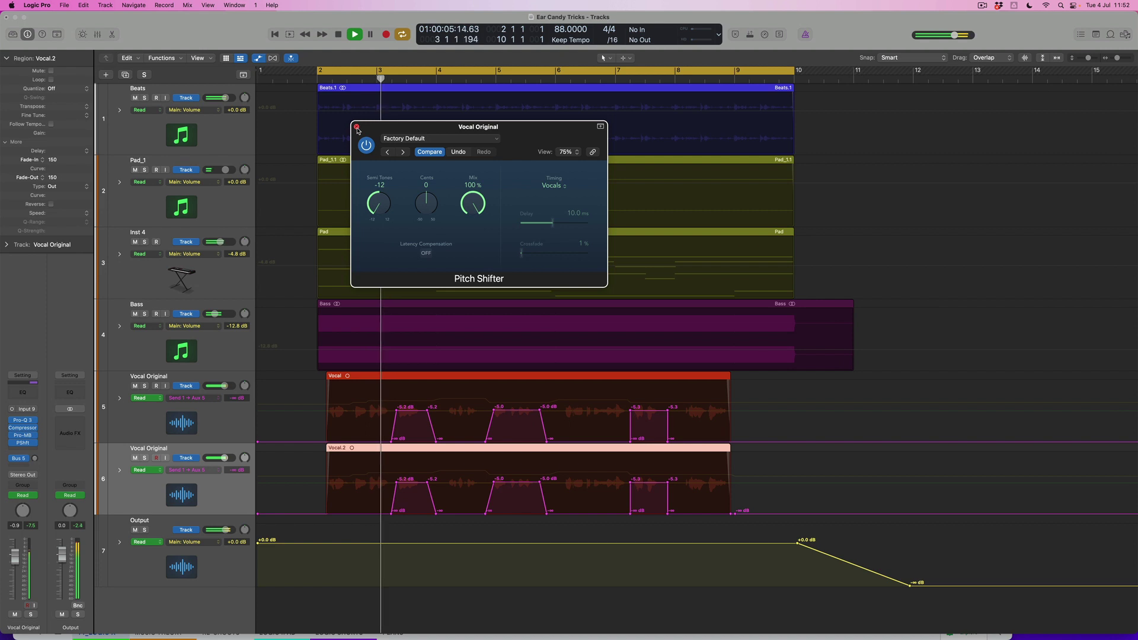
{"action": "left_click", "coordinate": [357, 127]}
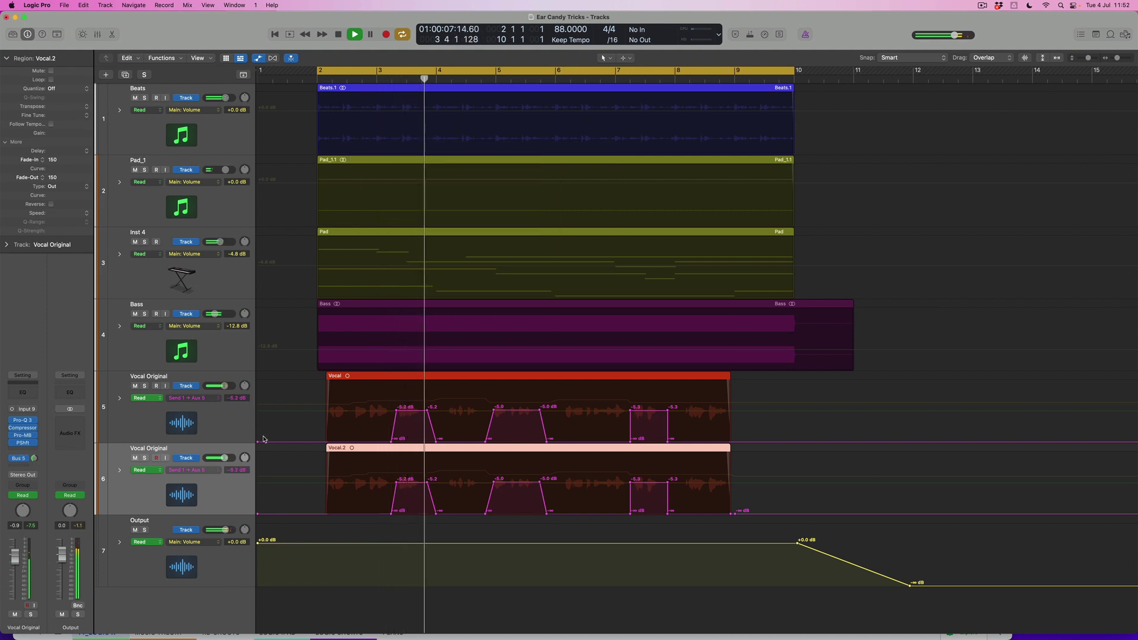
Show the duplicate vocal's volume automation, lower the entire region's curve to a base level of about -11.3 dB with a Marquee selection, and play it back.
{"action": "left_click", "coordinate": [215, 472]}
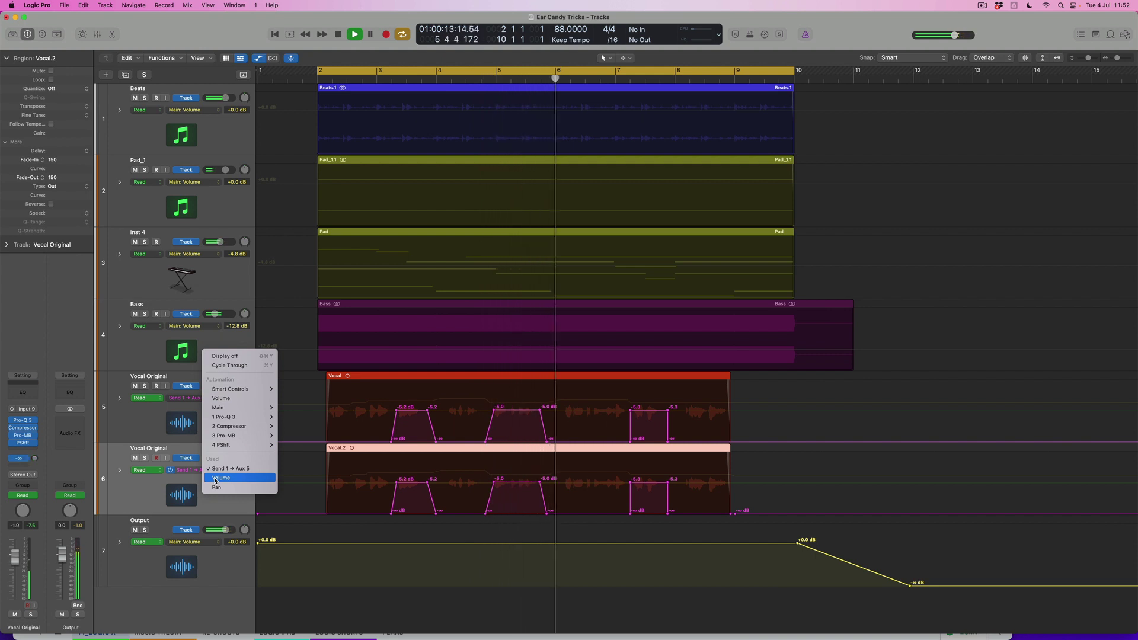
{"action": "left_click", "coordinate": [215, 478]}
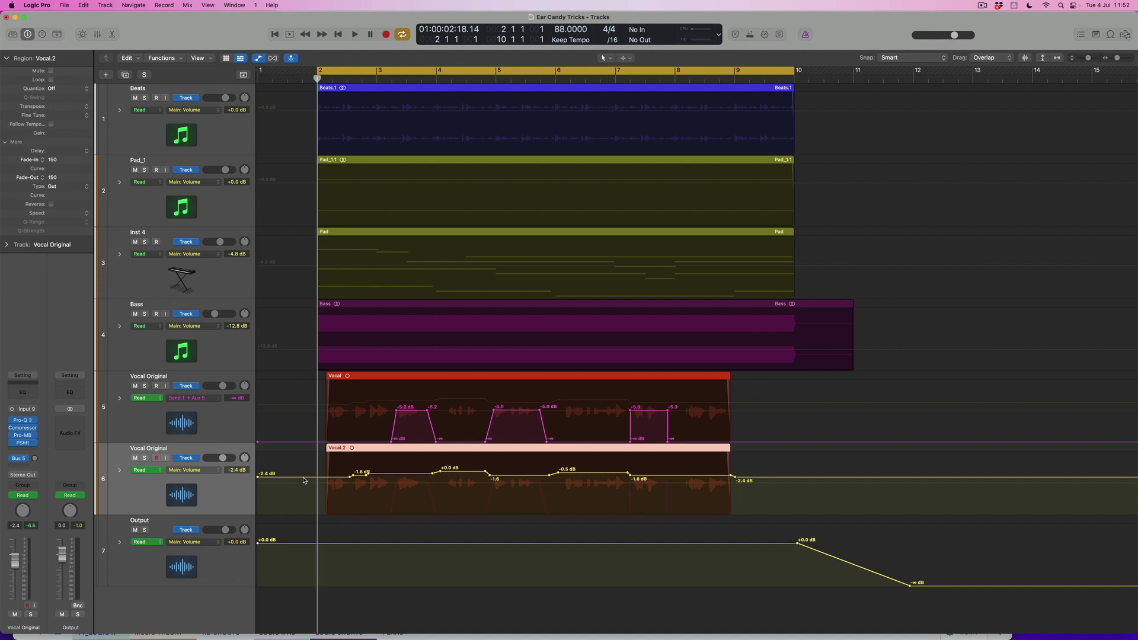
{"action": "key", "text": "t"}
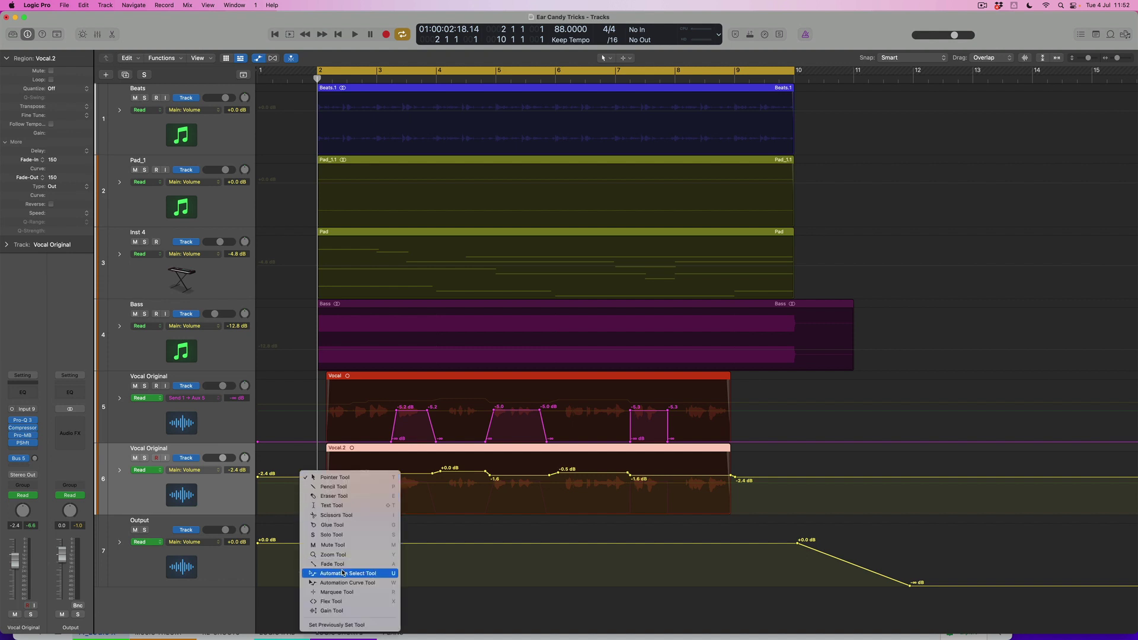
{"action": "left_click", "coordinate": [343, 592]}
{"action": "left_click_drag", "start_coordinate": [312, 471], "coordinate": [769, 503]}
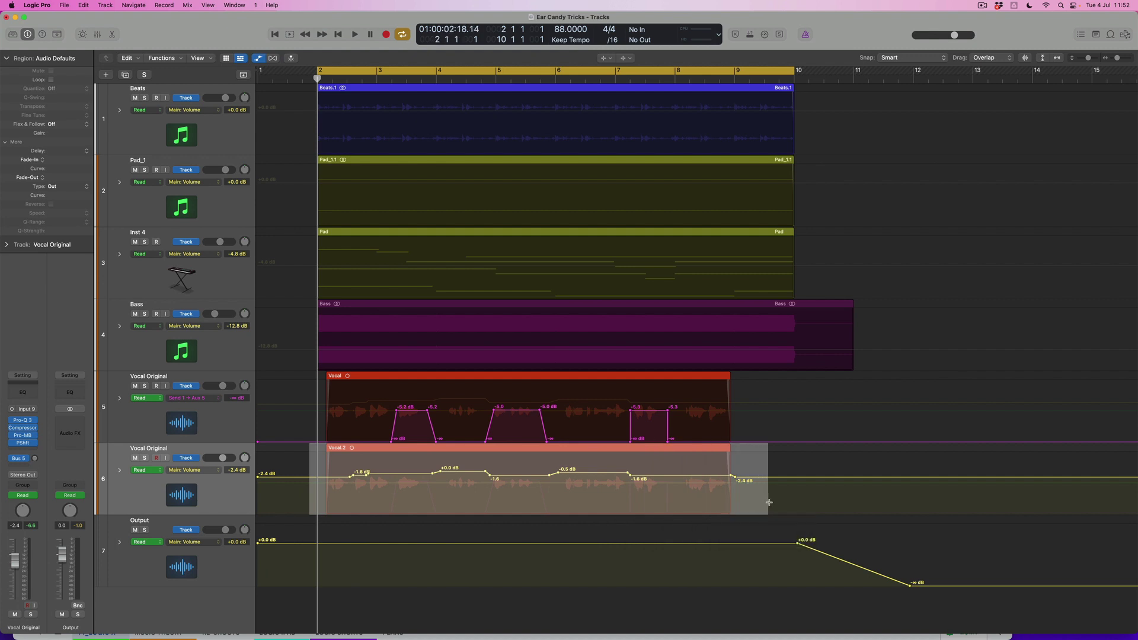
{"action": "key", "text": "t"}
{"action": "left_click", "coordinate": [772, 503]}
{"action": "left_click", "coordinate": [590, 497]}
{"action": "left_click_drag", "start_coordinate": [530, 477], "coordinate": [531, 494]}
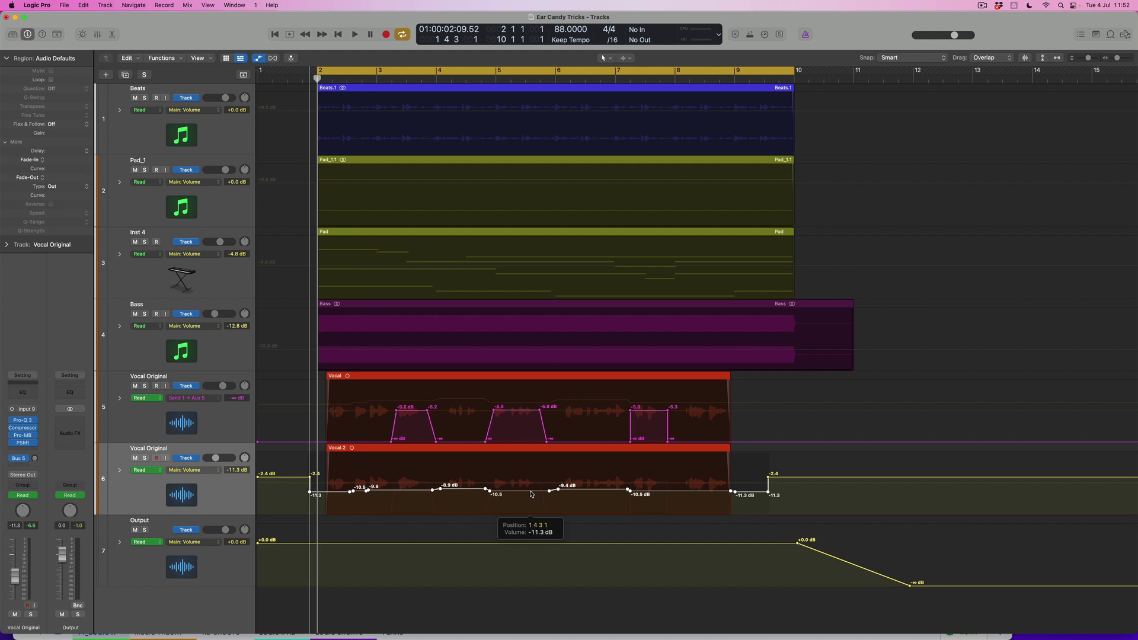
{"action": "left_click_drag", "start_coordinate": [531, 494], "coordinate": [531, 493]}
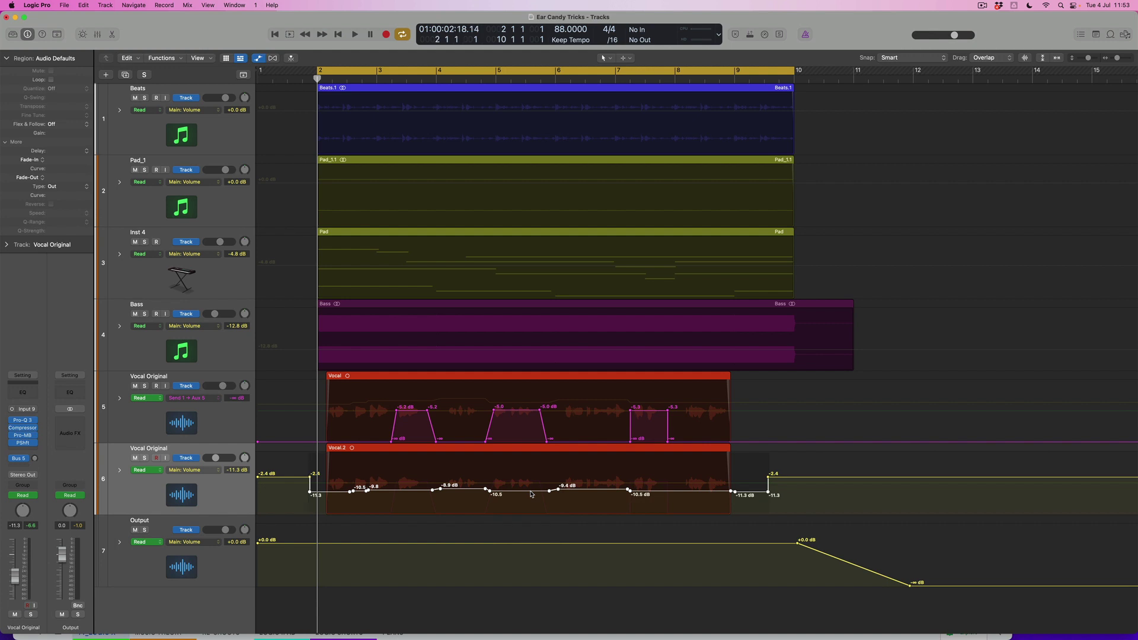
{"action": "key", "text": "space"}
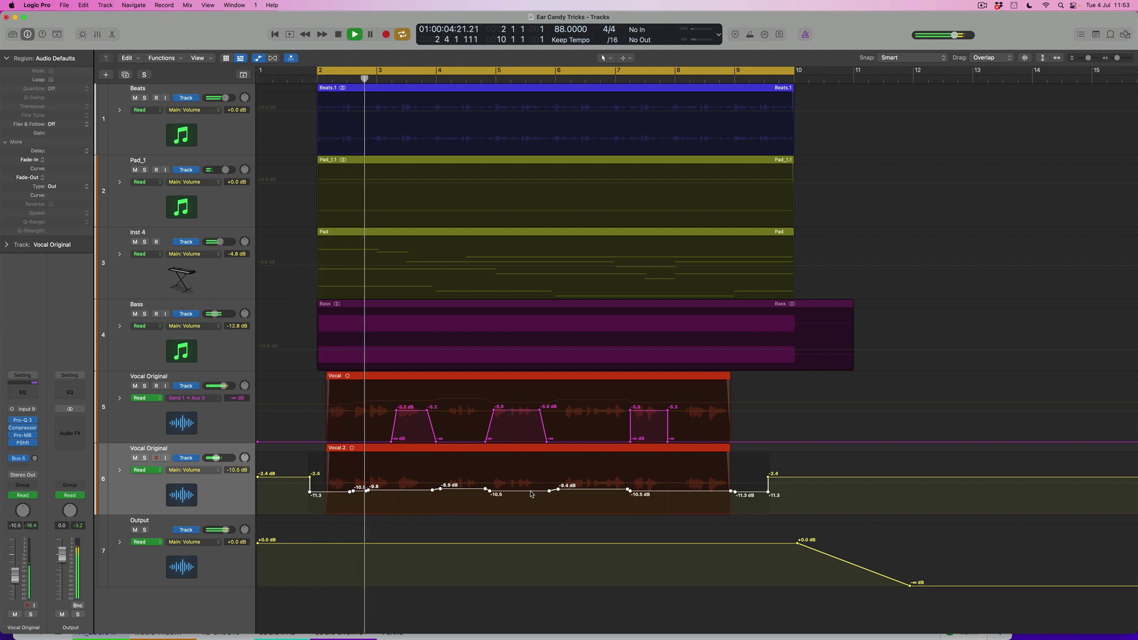
Split the duplicate vocal region with the Scissors tool around the reverb-throw phrases in bars 3 and 5 and before the bar 7 phrase.
{"action": "key", "text": "super+Down"}
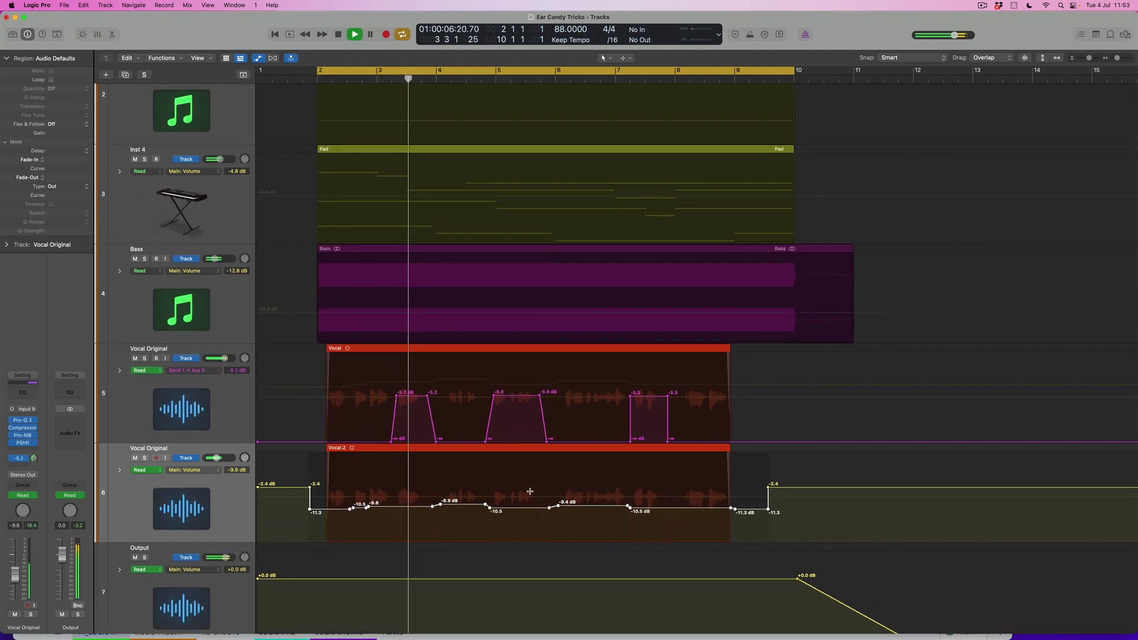
{"action": "key", "text": "super+Right"}
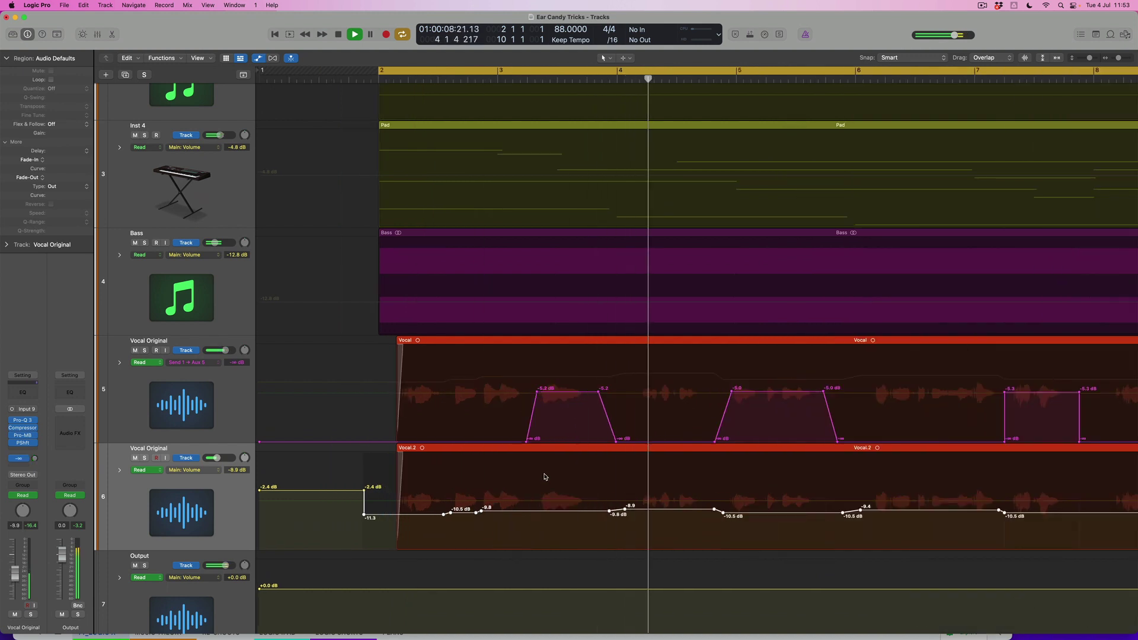
{"action": "key", "text": "t"}
{"action": "left_click", "coordinate": [562, 513]}
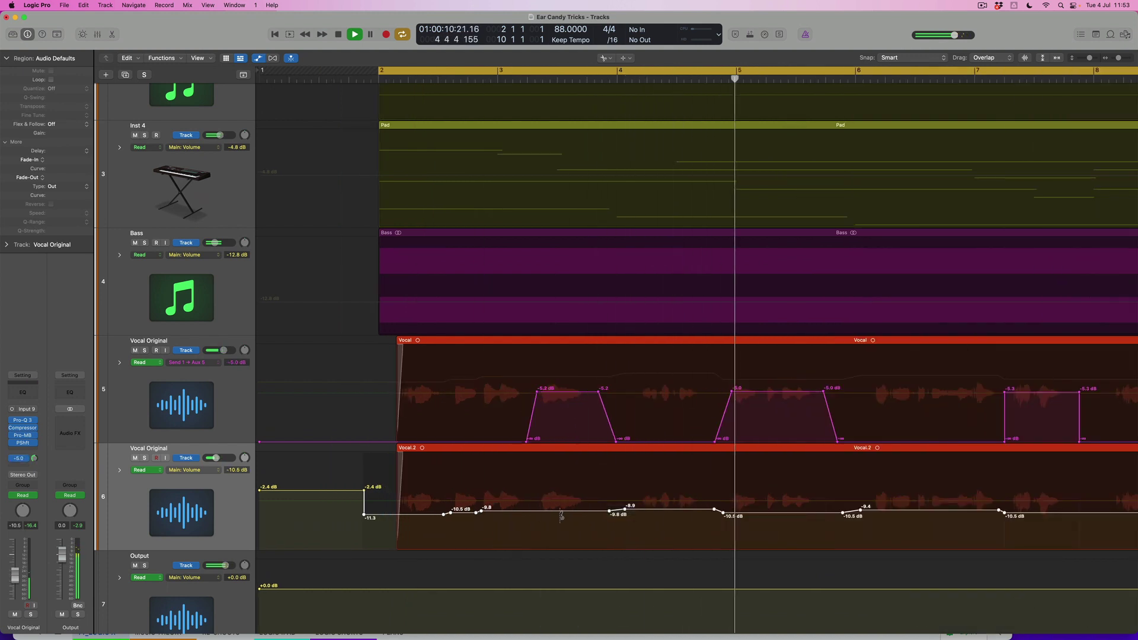
{"action": "left_click", "coordinate": [531, 452]}
{"action": "left_click", "coordinate": [602, 460]}
{"action": "left_click", "coordinate": [712, 452]}
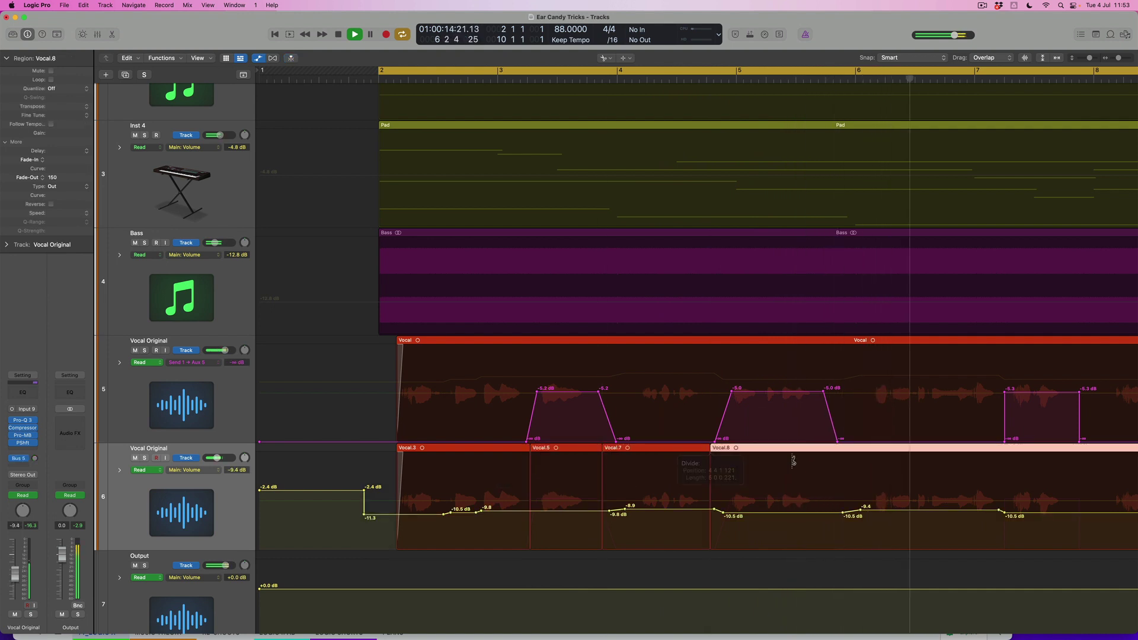
{"action": "left_click", "coordinate": [846, 464]}
{"action": "scroll", "coordinate": [841, 464], "scroll_direction": "right", "scroll_amount": 2}
{"action": "scroll", "coordinate": [841, 465], "scroll_direction": "right", "scroll_amount": 1}
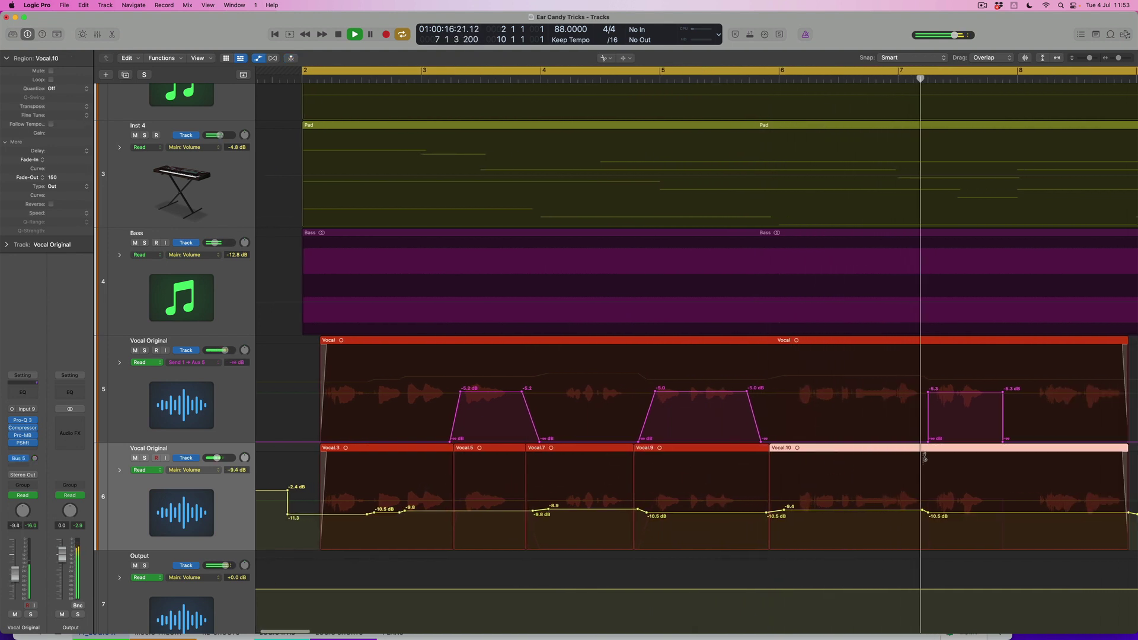
{"action": "left_click", "coordinate": [921, 468]}
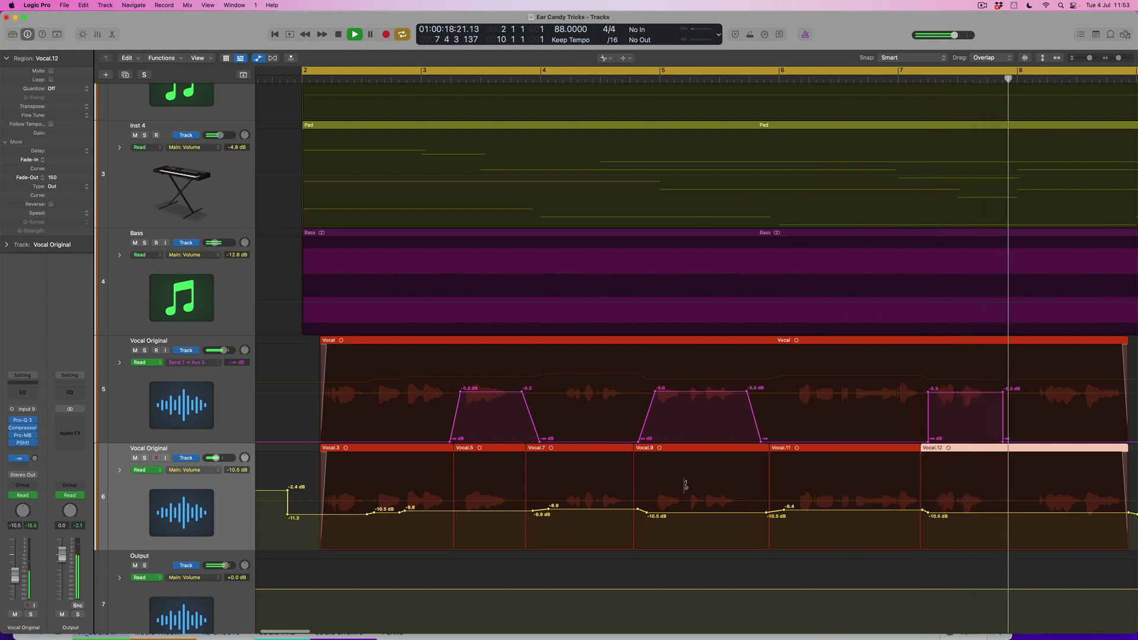
{"action": "key", "text": "t"}
{"action": "key", "text": "t"}
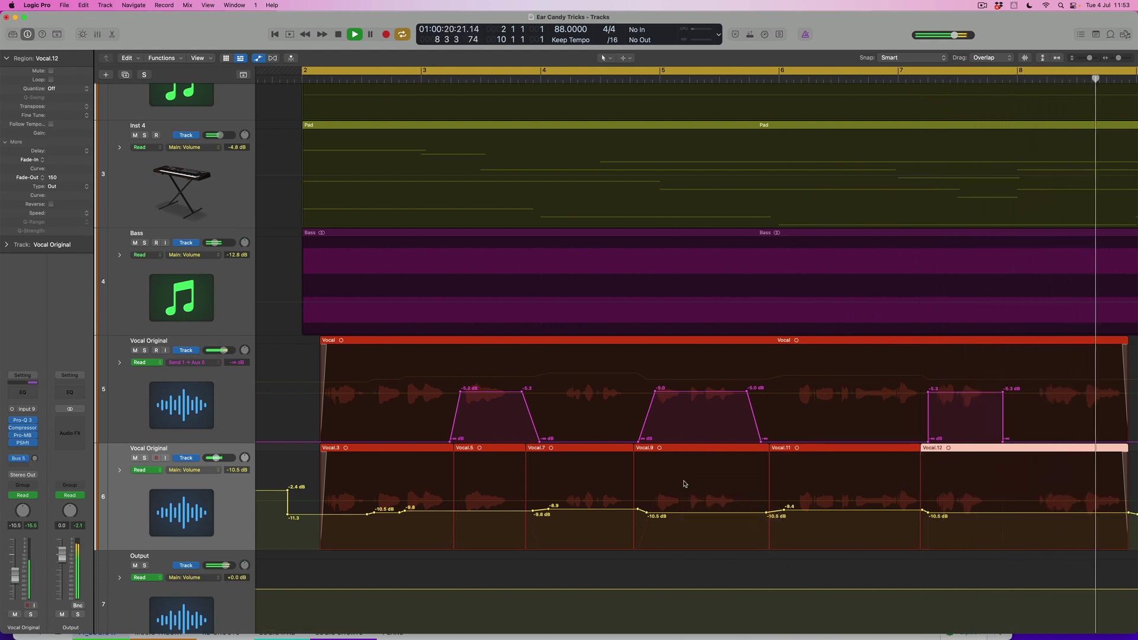
{"action": "key", "text": "space"}
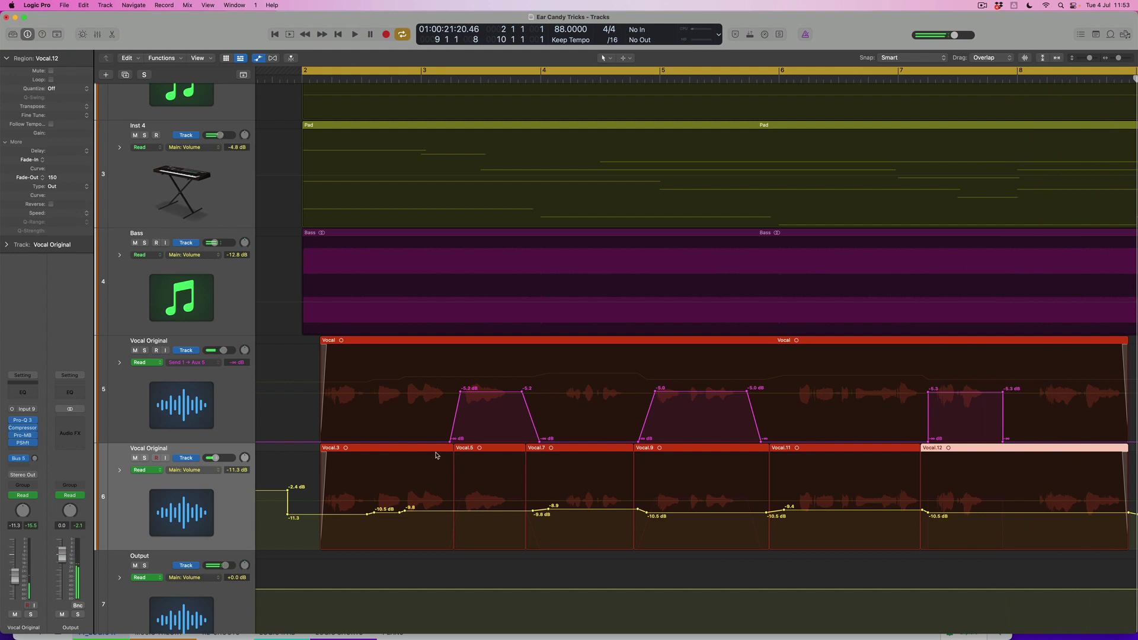
Delete the three duplicate vocal regions before bar 3's phrase, between the first two throws, and before bar 7's phrase, without erasing their automation.
{"action": "left_click", "coordinate": [437, 456]}
{"action": "left_click", "coordinate": [581, 453], "text": "shift"}
{"action": "left_click", "coordinate": [817, 451], "text": "shift"}
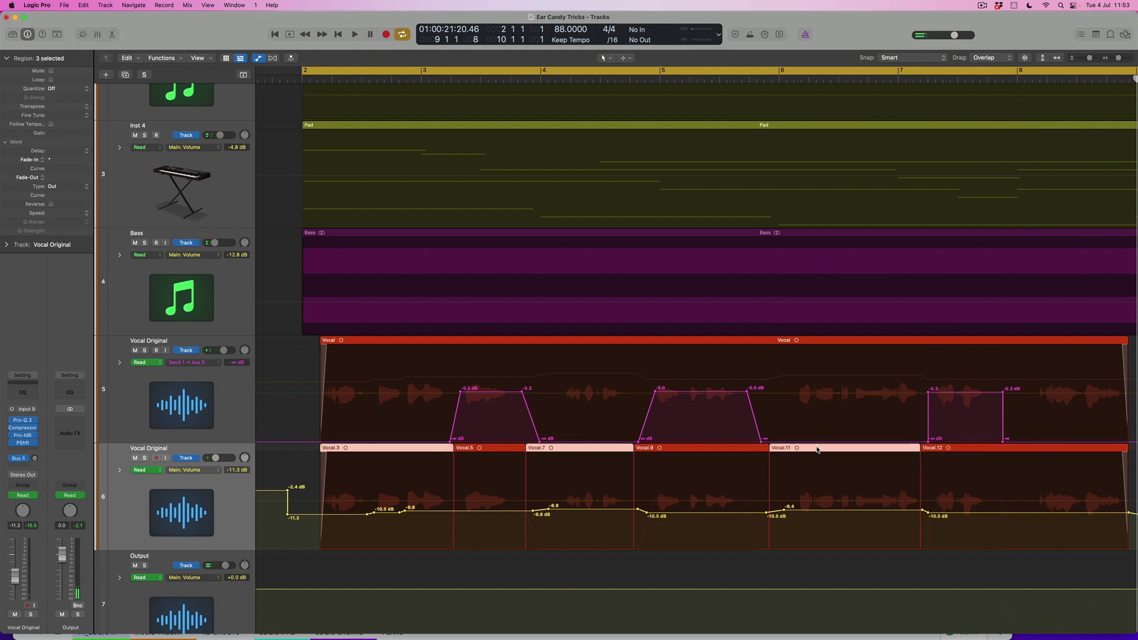
{"action": "key", "text": "Delete"}
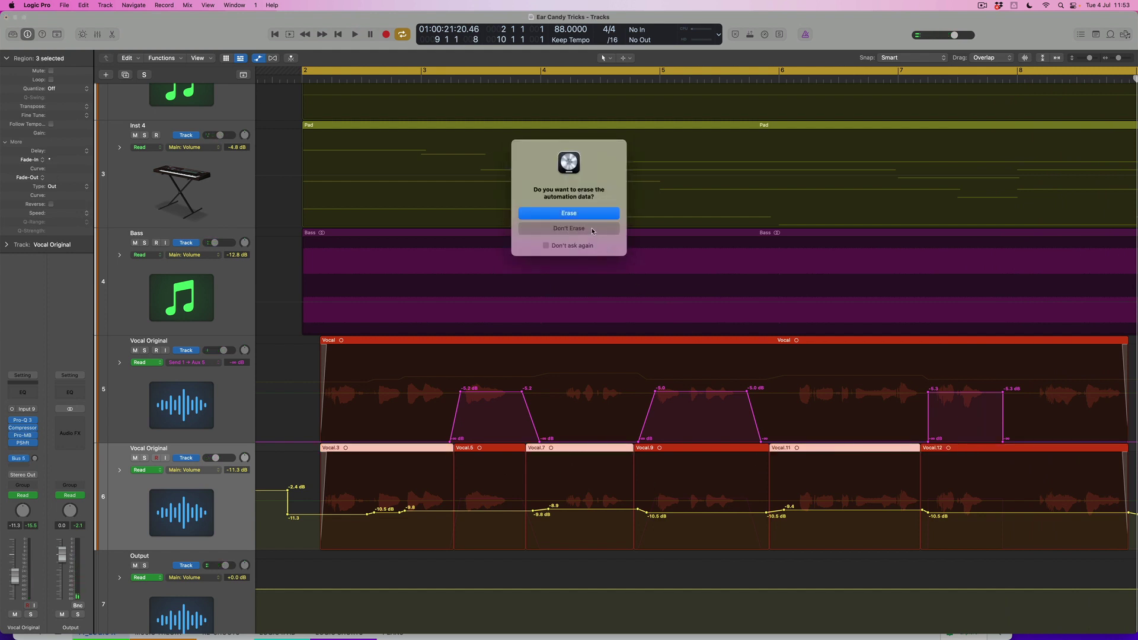
{"action": "left_click", "coordinate": [592, 229]}
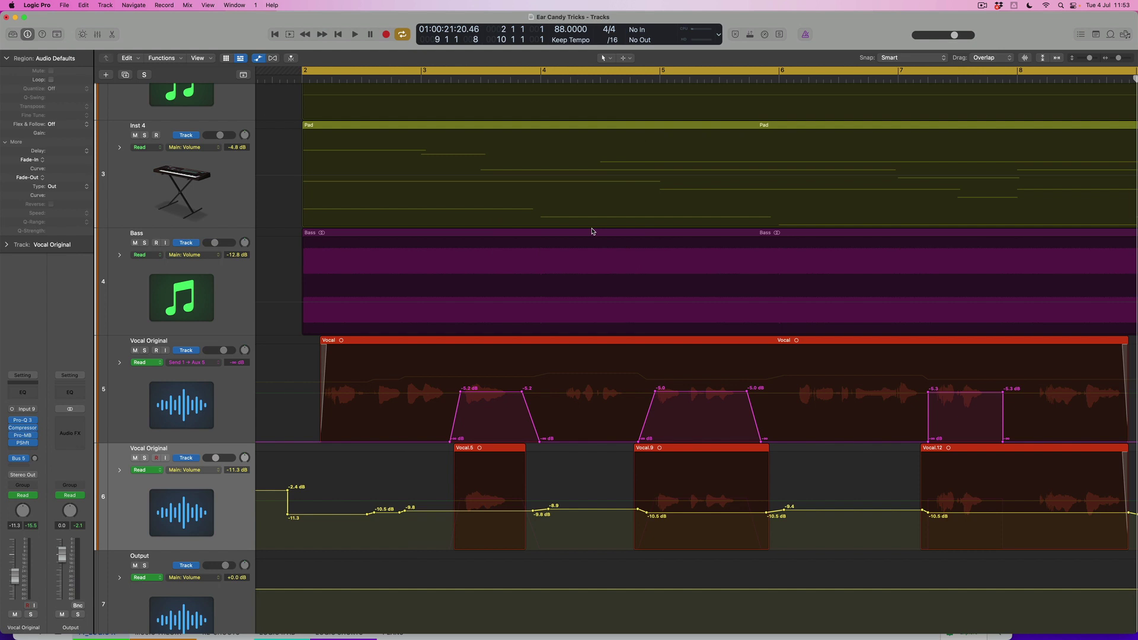
Automate the duplicate vocal's Pitch Shifter semitones to jump from -12 to 12 just after bar 8, then play back that passage.
{"action": "scroll", "coordinate": [749, 465], "scroll_direction": "right", "scroll_amount": 3}
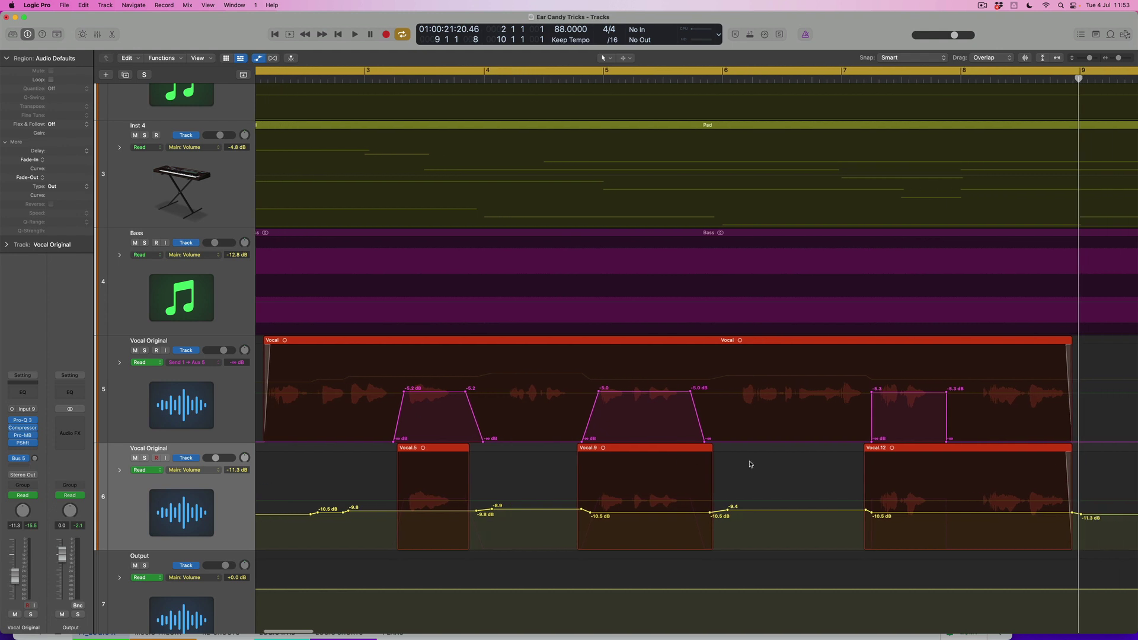
{"action": "left_click", "coordinate": [203, 470]}
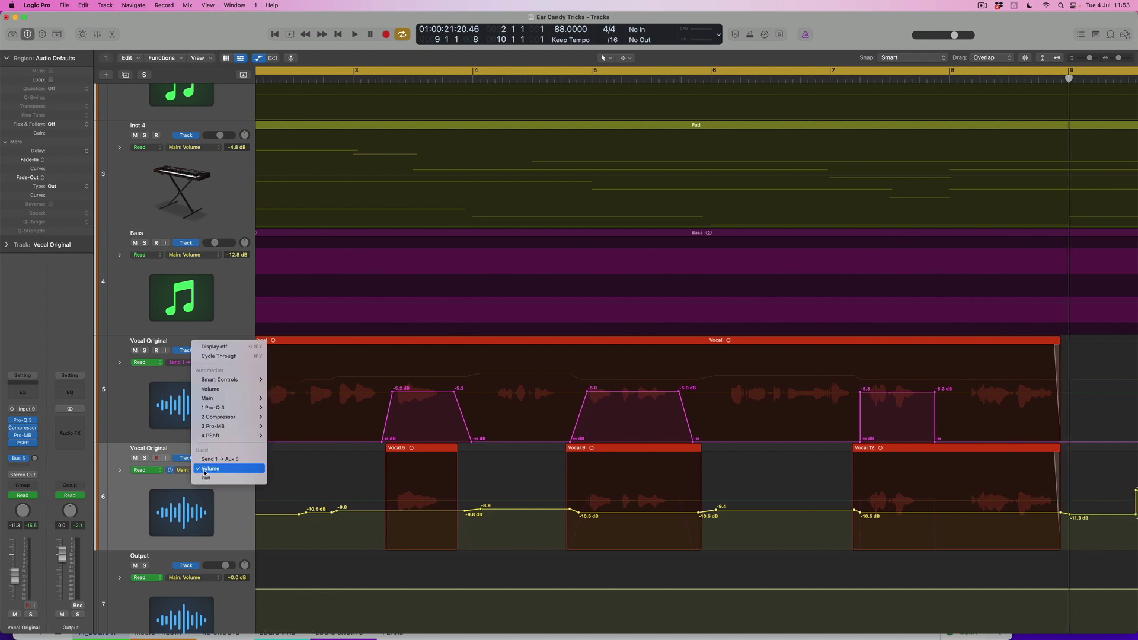
{"action": "mouse_move", "coordinate": [220, 440]}
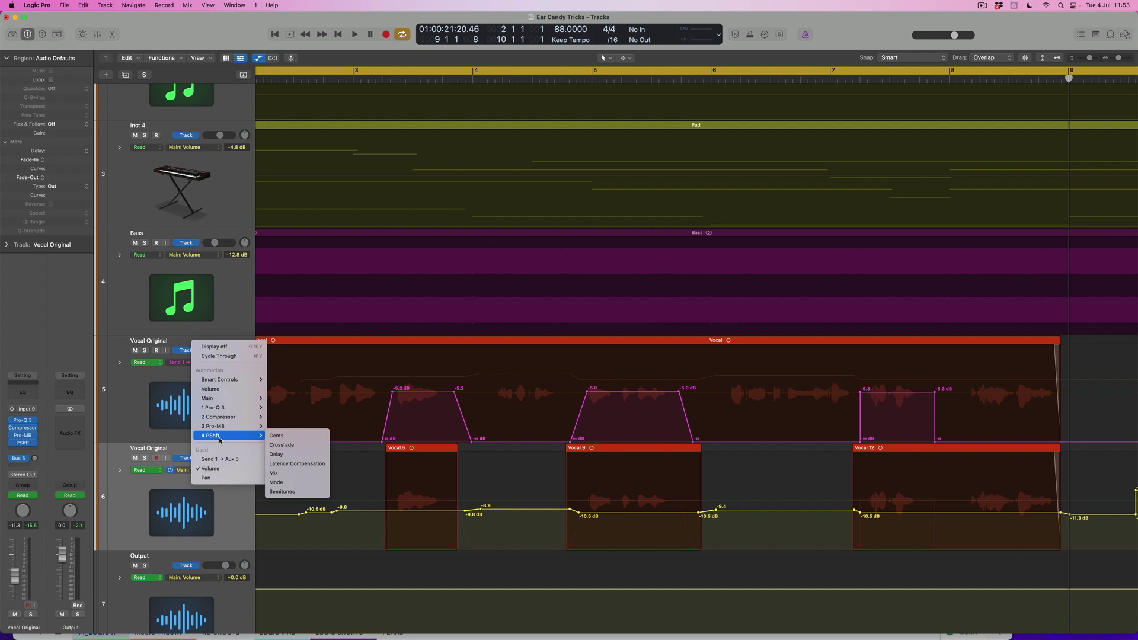
{"action": "left_click", "coordinate": [302, 492]}
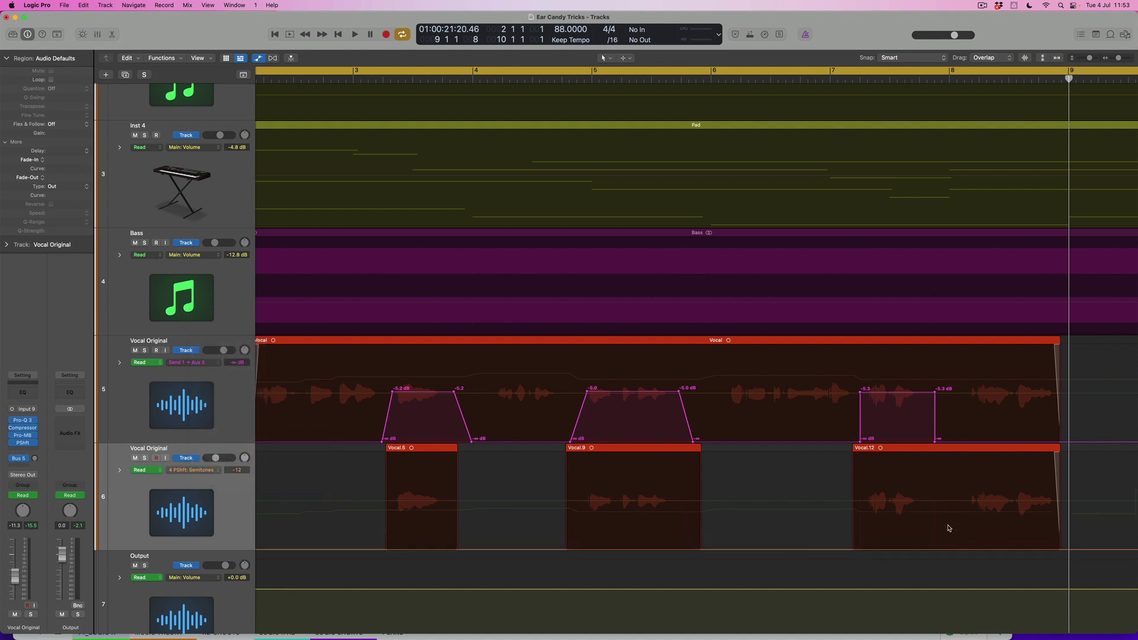
{"action": "left_click", "coordinate": [948, 550]}
{"action": "left_click", "coordinate": [961, 549]}
{"action": "left_click_drag", "start_coordinate": [962, 550], "coordinate": [962, 453]}
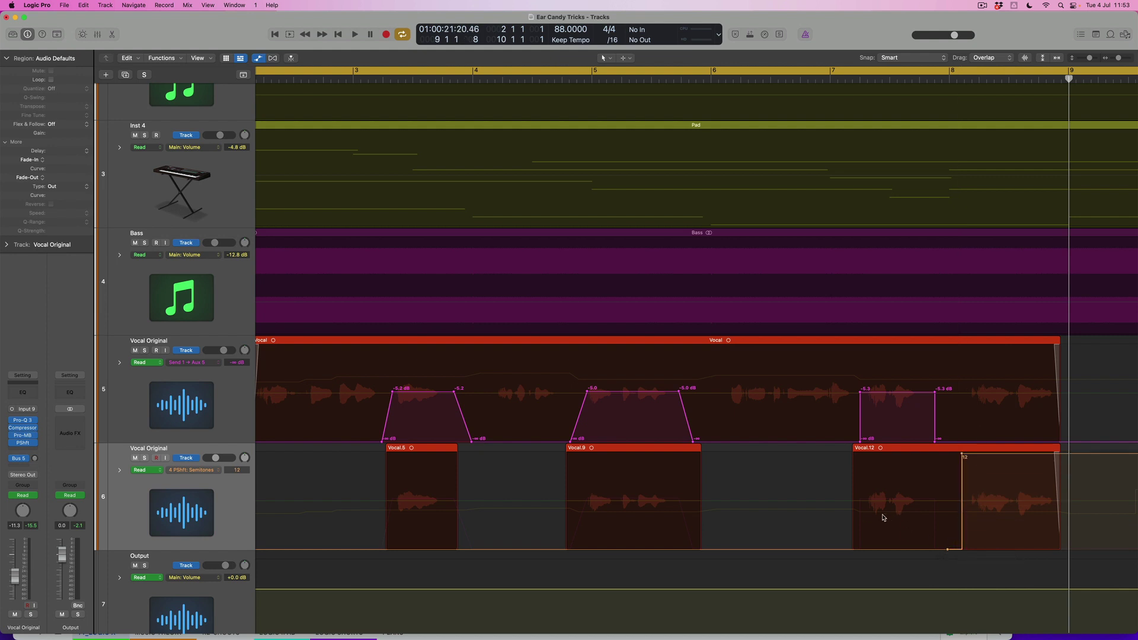
{"action": "double_click", "coordinate": [818, 79]}
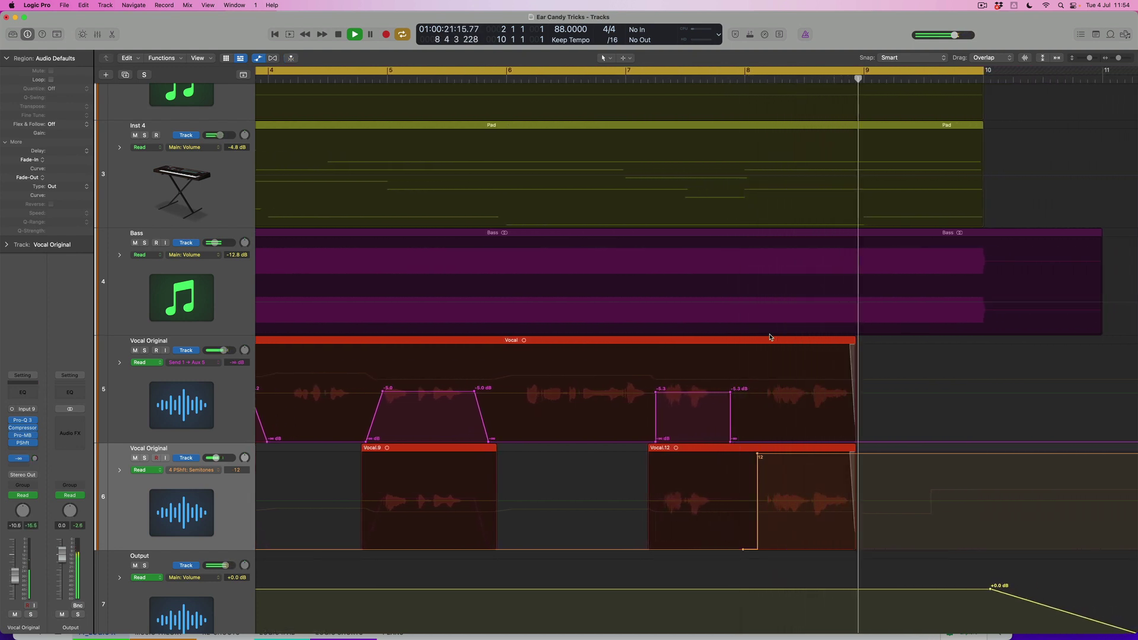
{"action": "key", "text": "space"}
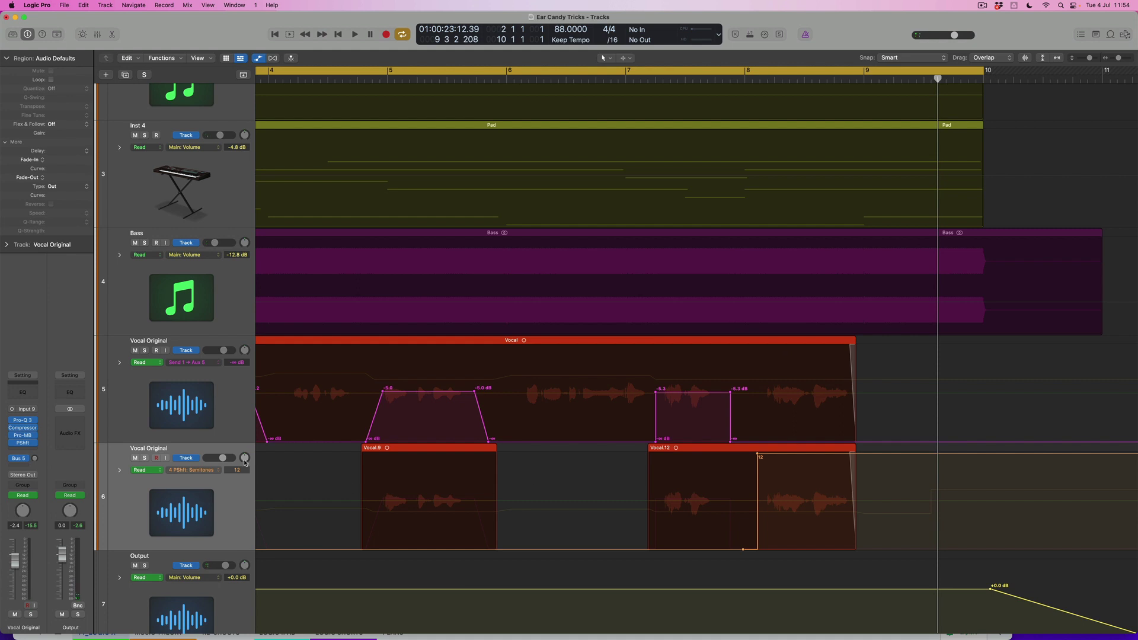
Lower the duplicate vocal's volume automation over the final phrase after bar 8 to about -16.5 dB, and display its Pitch Shifter semitones automation again.
{"action": "left_click", "coordinate": [209, 470]}
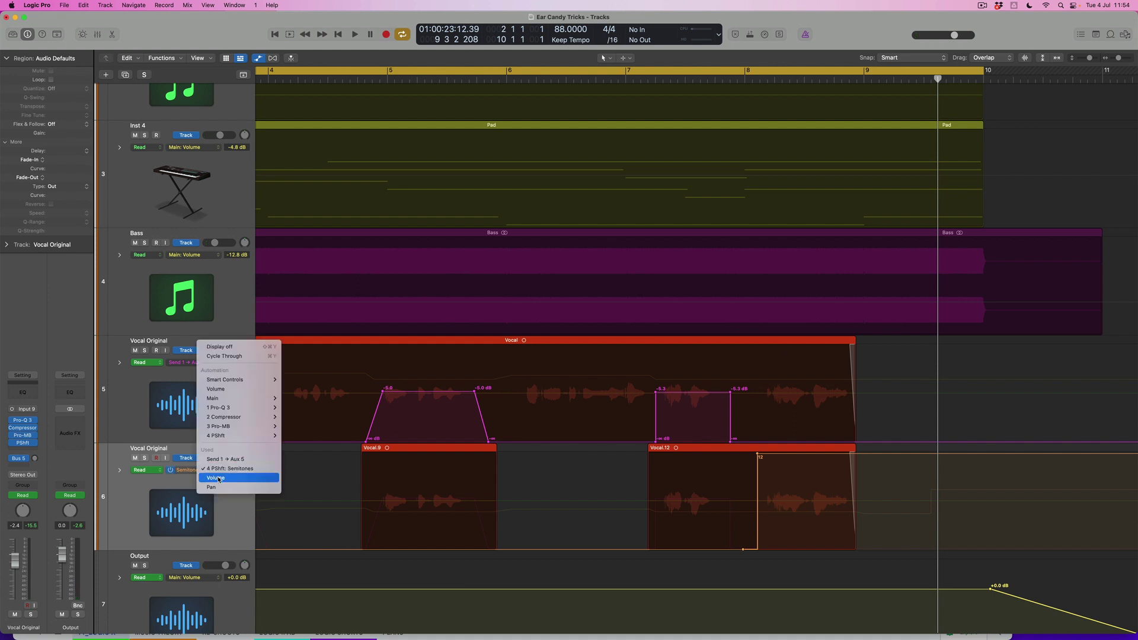
{"action": "left_click", "coordinate": [216, 478]}
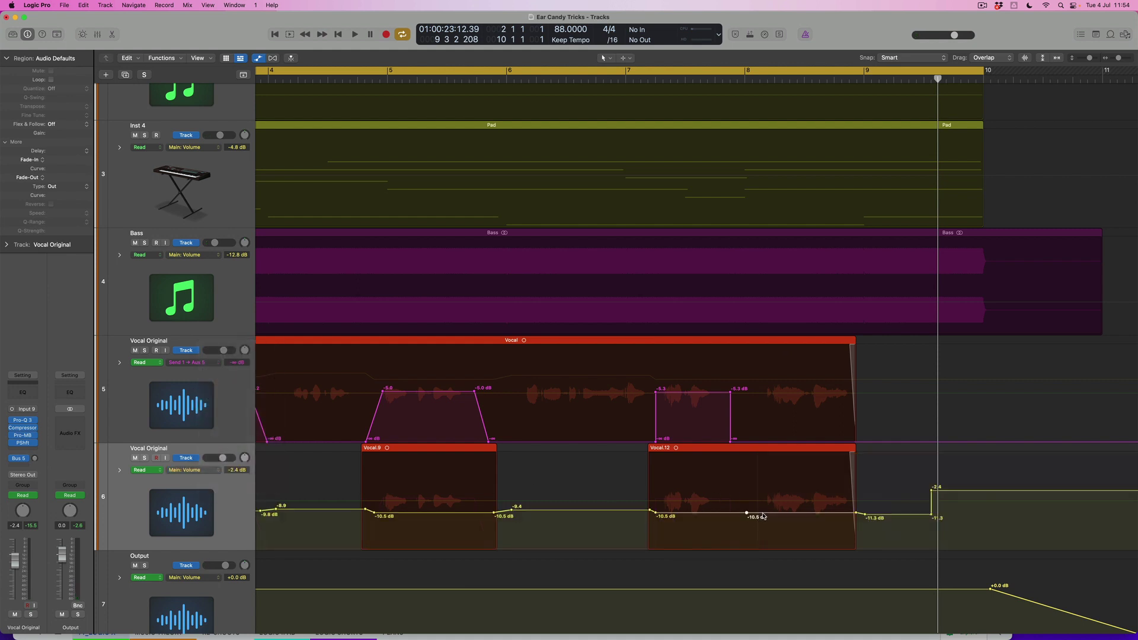
{"action": "left_click_drag", "start_coordinate": [798, 516], "coordinate": [798, 526]}
{"action": "left_click", "coordinate": [216, 471]}
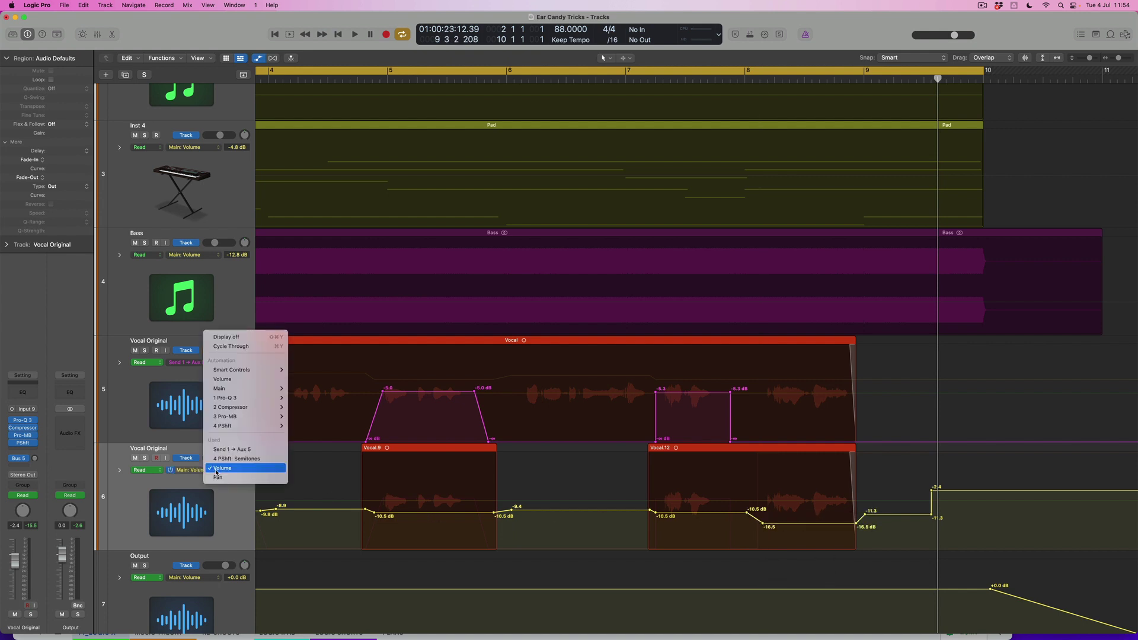
{"action": "left_click", "coordinate": [237, 459]}
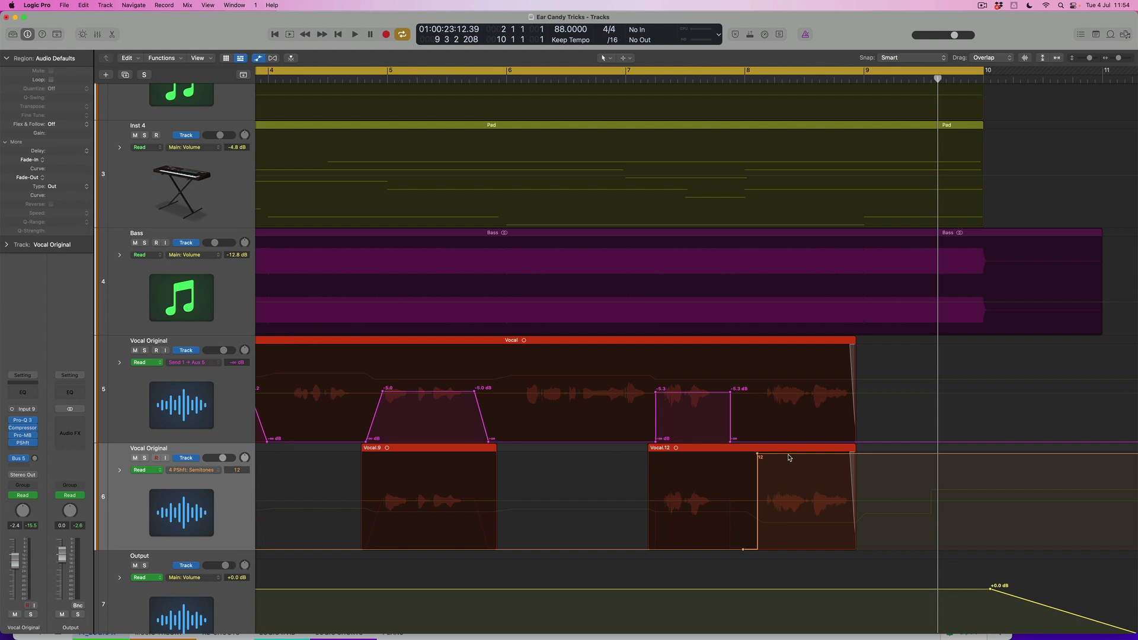
Lower the duplicate vocal's Pitch Shifter semitones over the final phrase to 7, then to 5, playing back the passage at each setting.
{"action": "left_click_drag", "start_coordinate": [789, 458], "coordinate": [793, 481]}
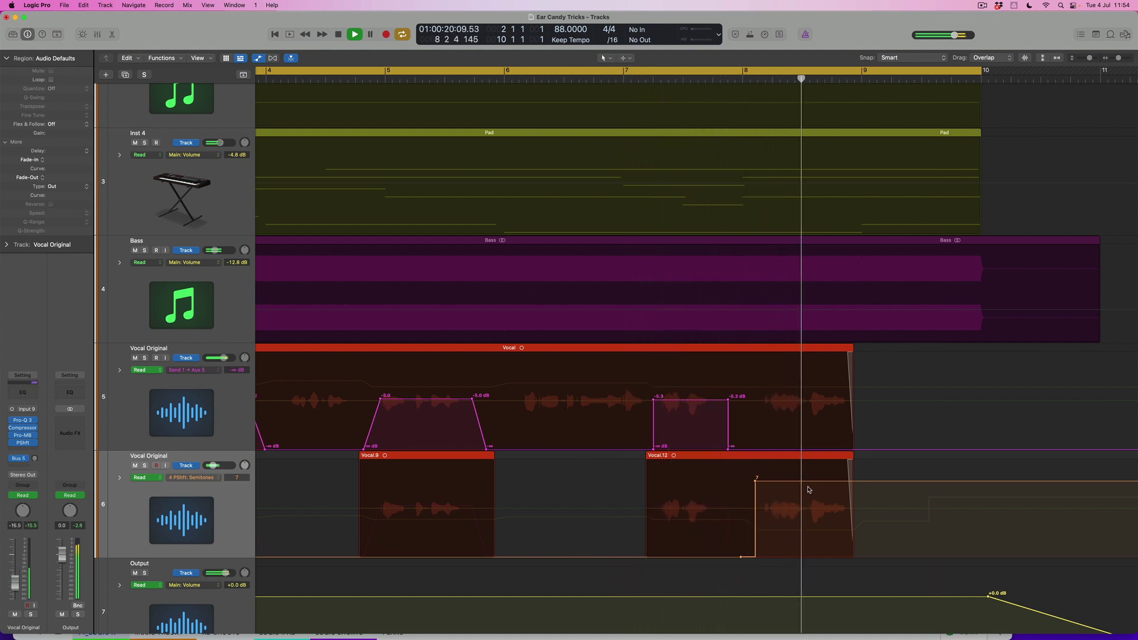
{"action": "key", "text": "space"}
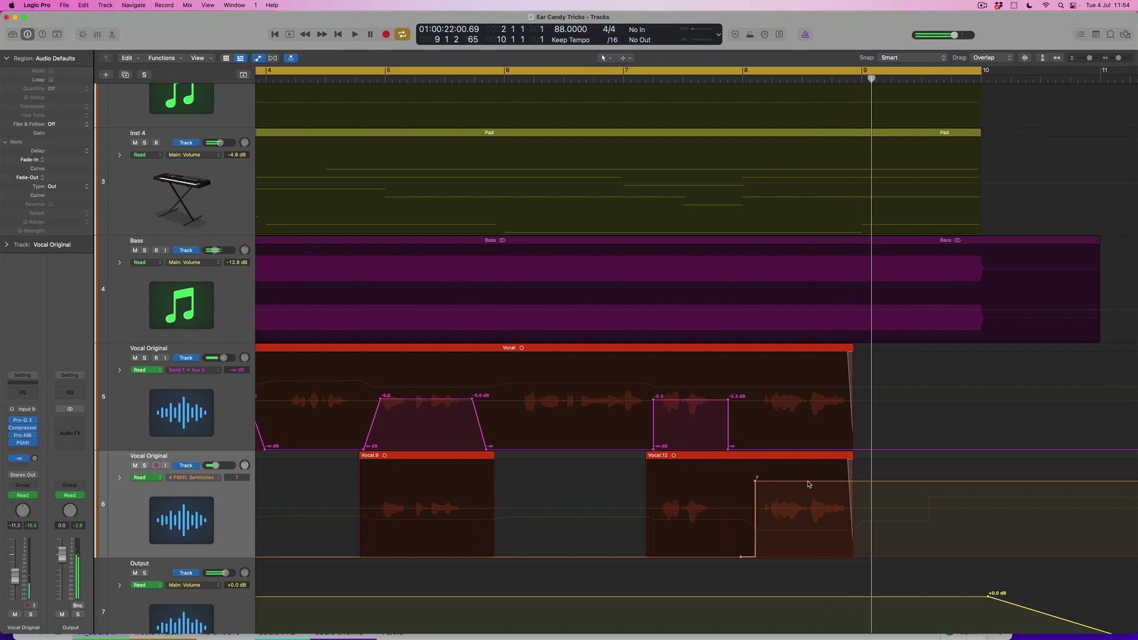
{"action": "left_click_drag", "start_coordinate": [808, 488], "coordinate": [808, 492]}
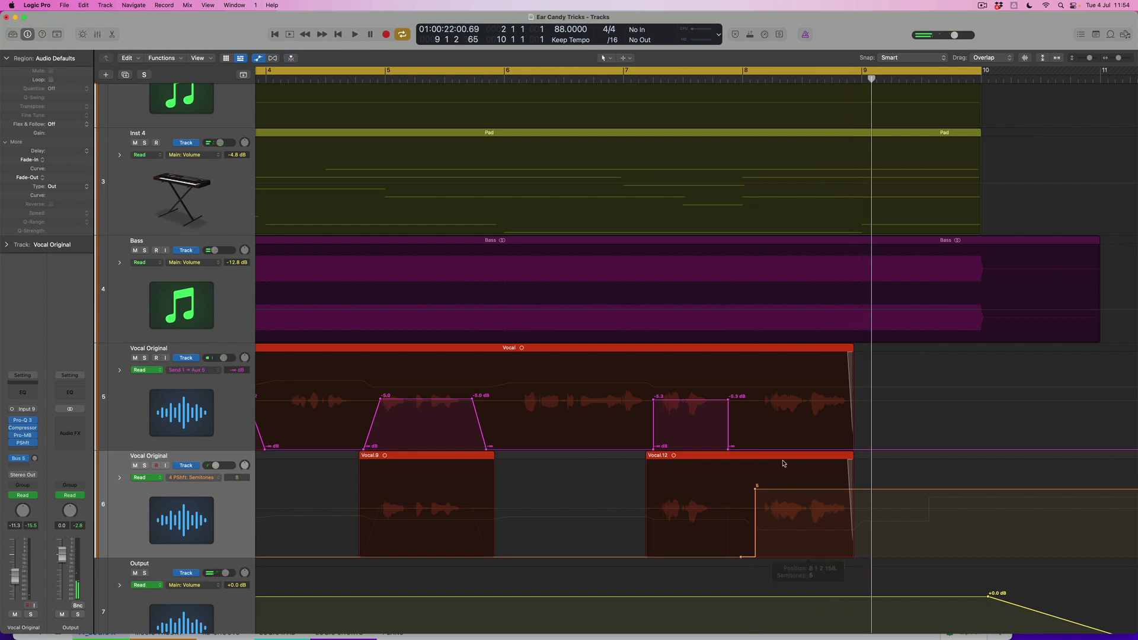
{"action": "key", "text": "space"}
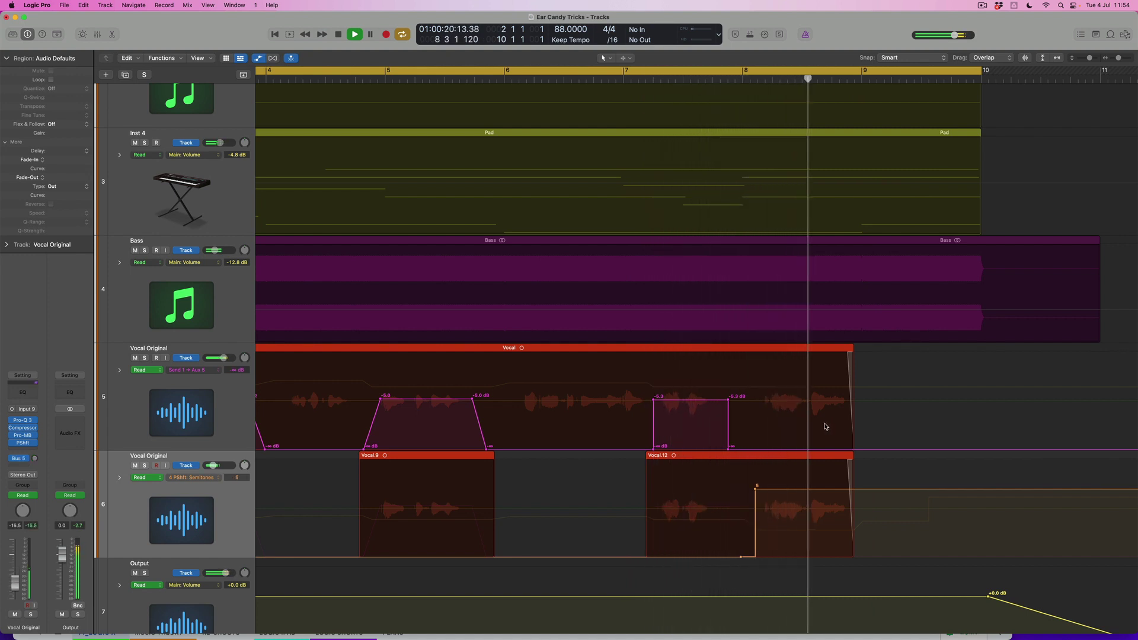
{"action": "key", "text": "space"}
Automate the duplicate vocal's Pitch Shifter semitones to step up to 7 around the middle of bar 8, and play back the passage.
{"action": "left_click", "coordinate": [808, 490]}
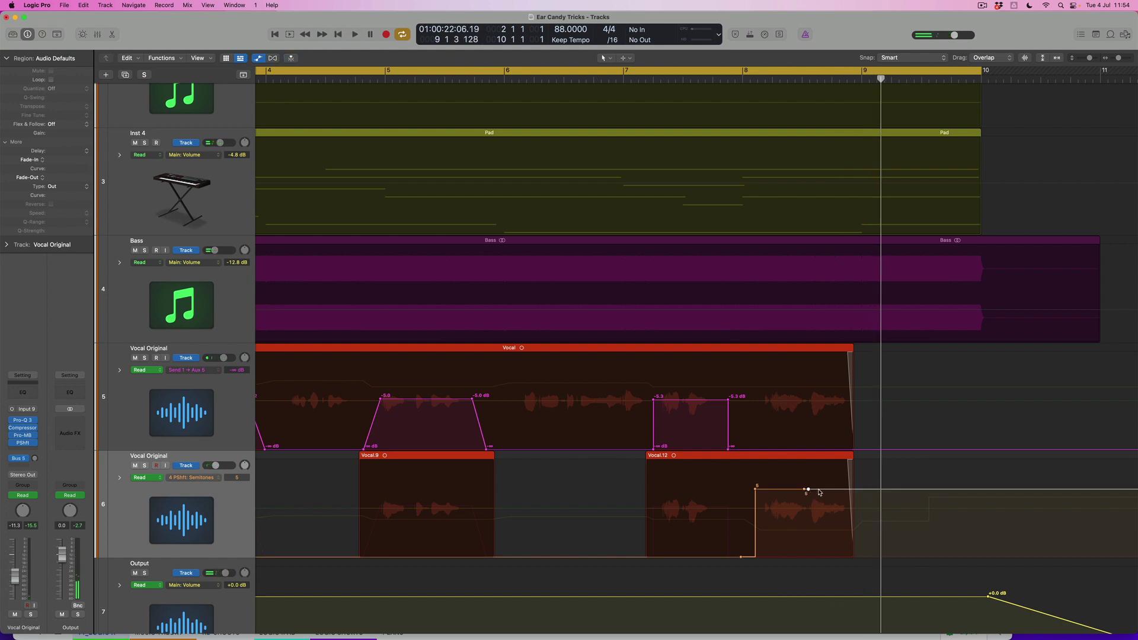
{"action": "left_click_drag", "start_coordinate": [820, 492], "coordinate": [820, 485]}
{"action": "left_click", "coordinate": [720, 80]}
{"action": "key", "text": "space"}
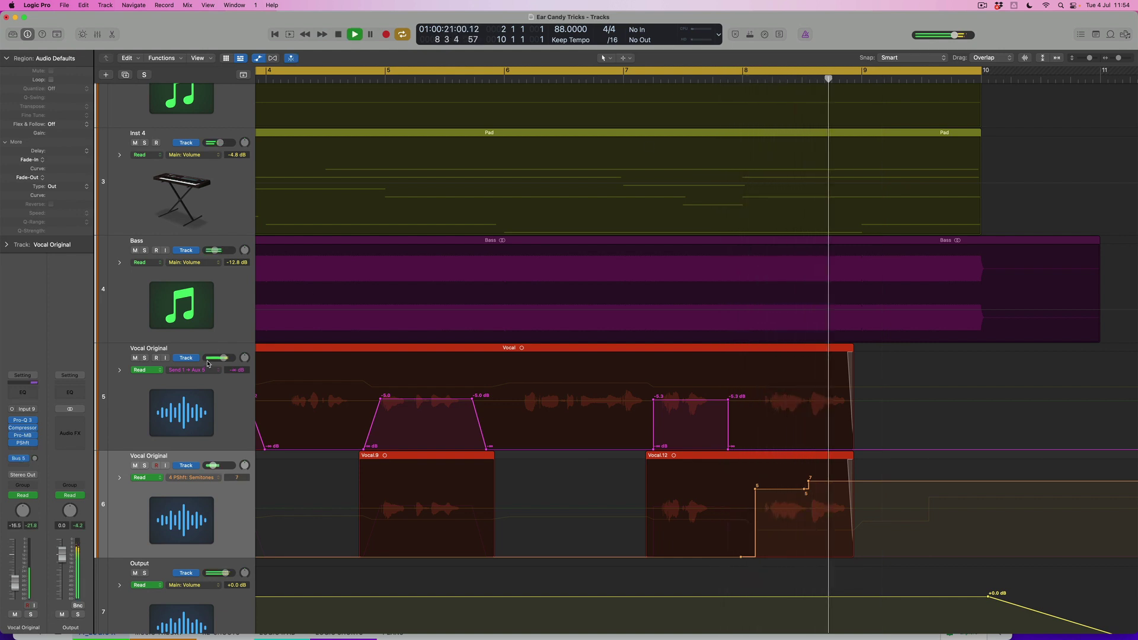
{"action": "key", "text": "space"}
Solo both vocal tracks and play back the final phrase from just before bar 8.
{"action": "left_click", "coordinate": [145, 358]}
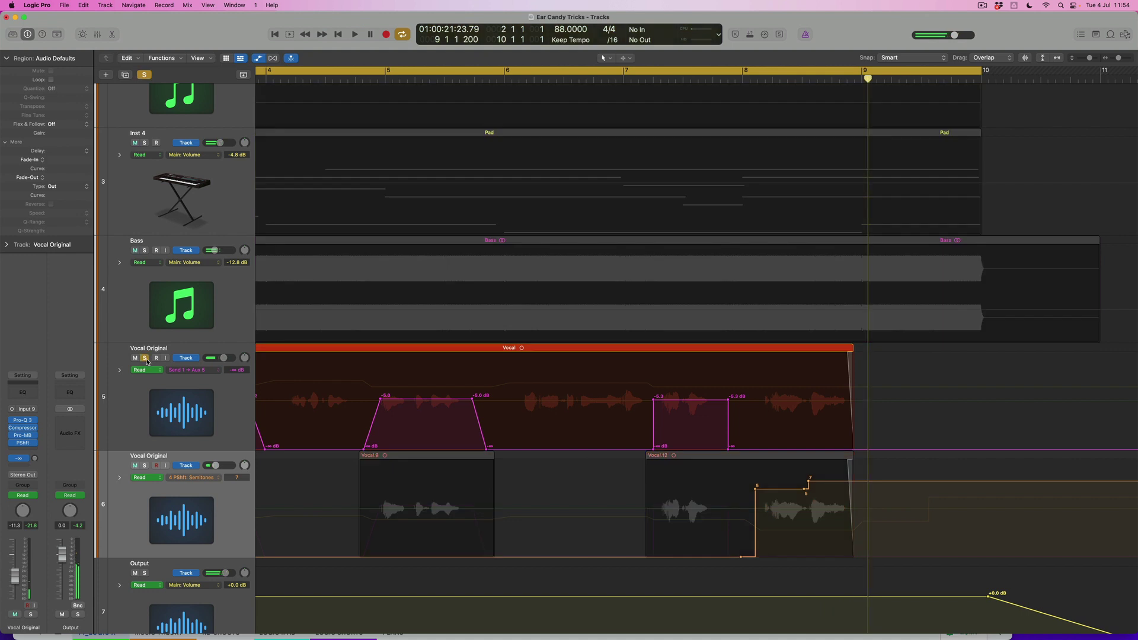
{"action": "left_click", "coordinate": [145, 465]}
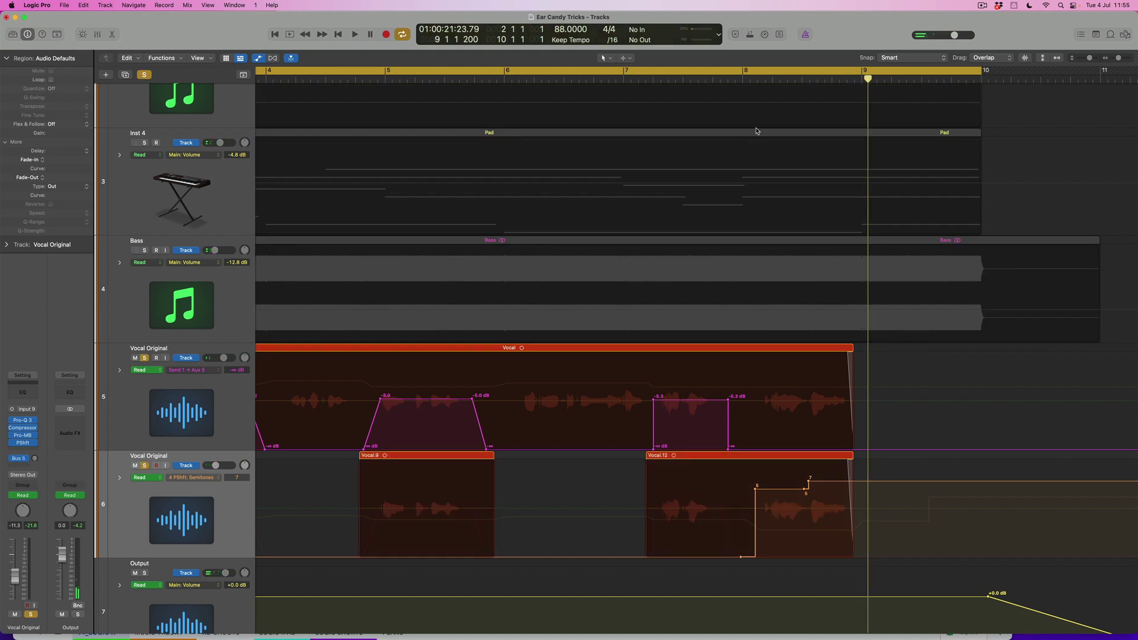
{"action": "double_click", "coordinate": [727, 80]}
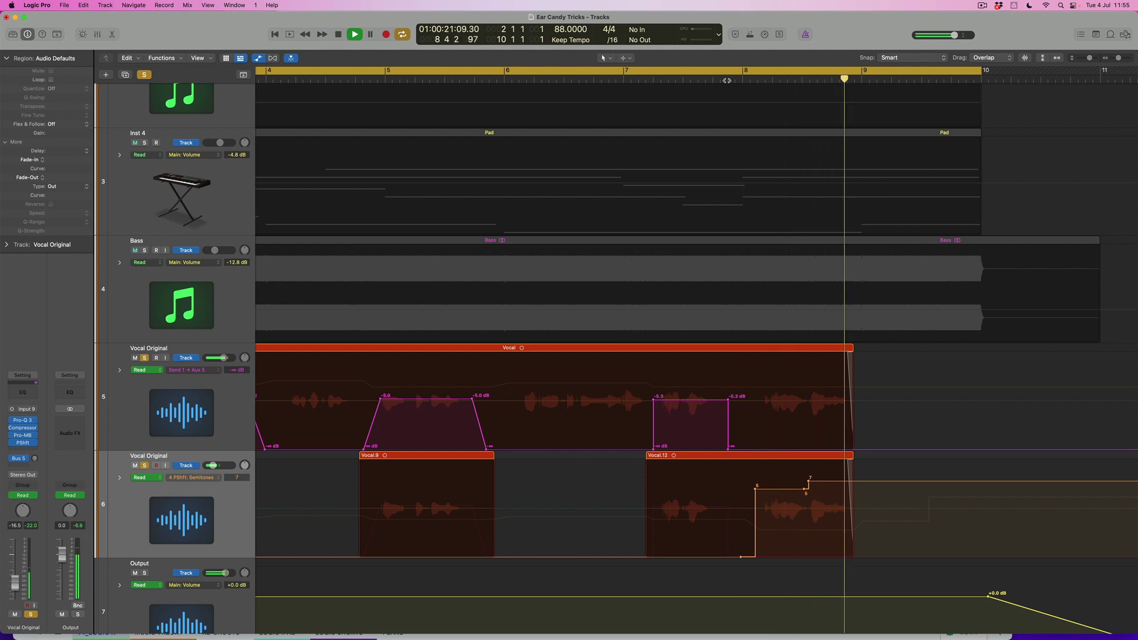
{"action": "key", "text": "space"}
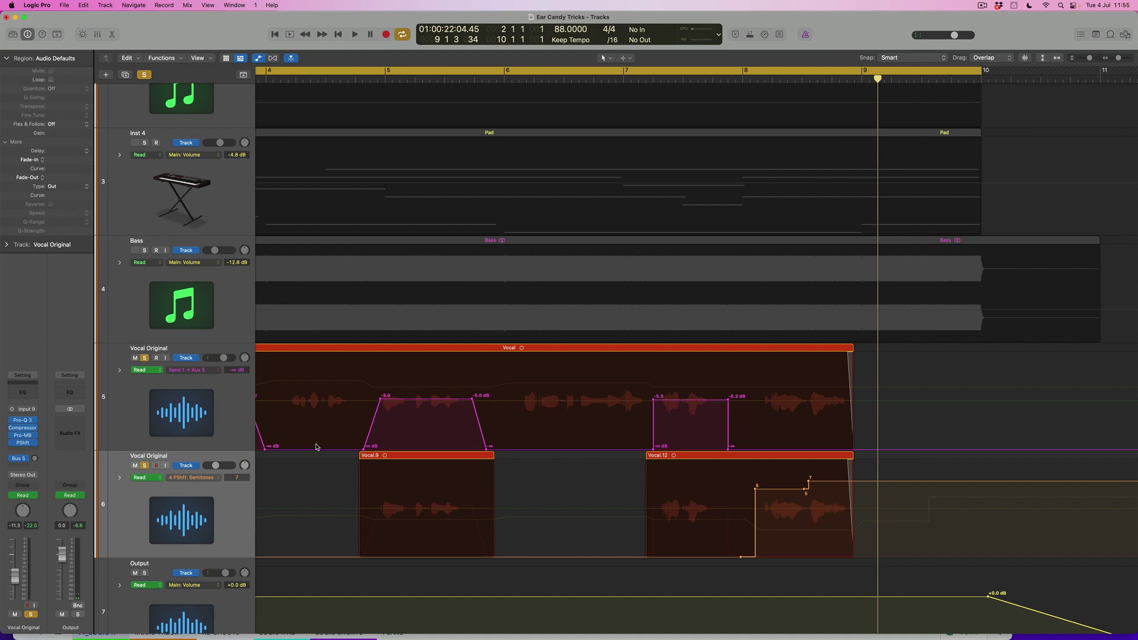
Raise the duplicate vocal's Send 1 automation to about +1.7 dB over the final phrase and play back from bar 7.
{"action": "left_click", "coordinate": [238, 495]}
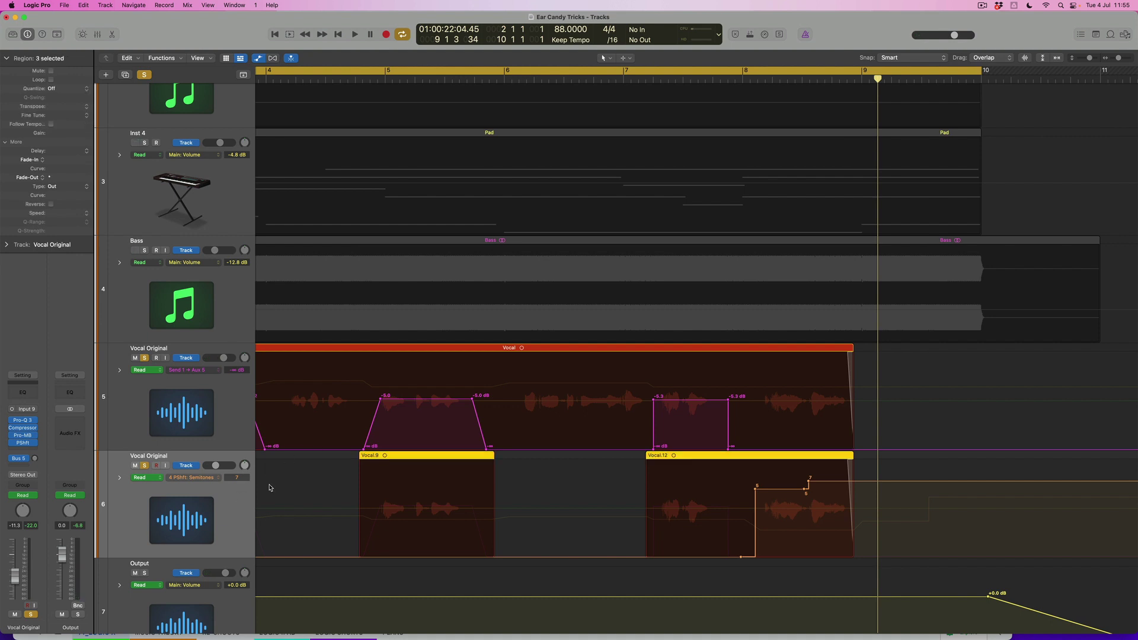
{"action": "left_click", "coordinate": [192, 478]}
{"action": "left_click", "coordinate": [208, 466]}
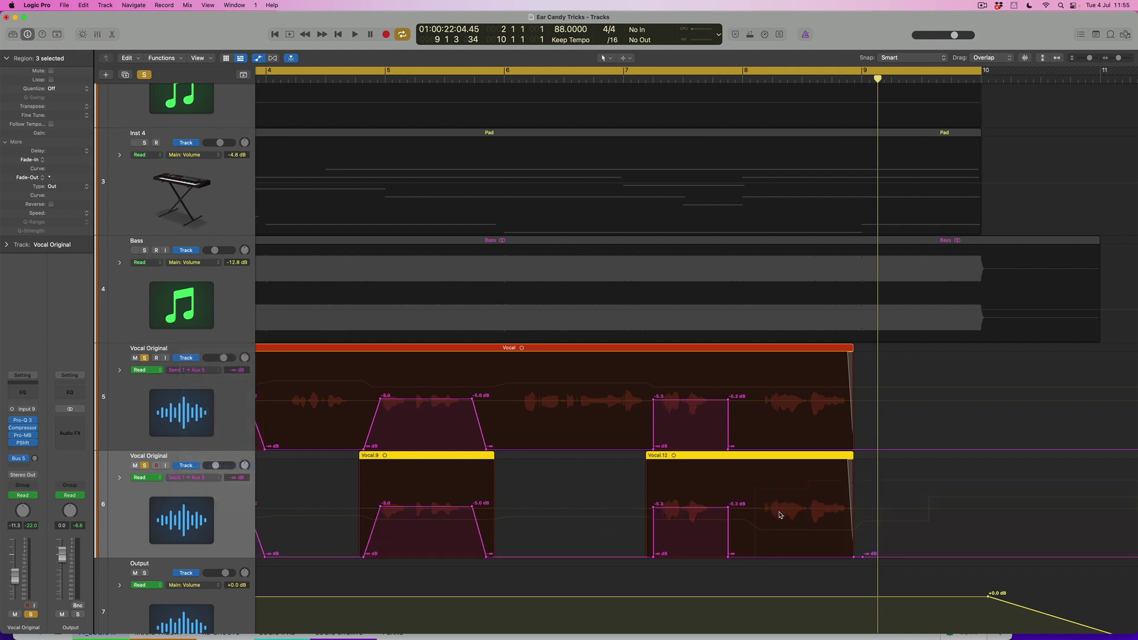
{"action": "left_click", "coordinate": [751, 557]}
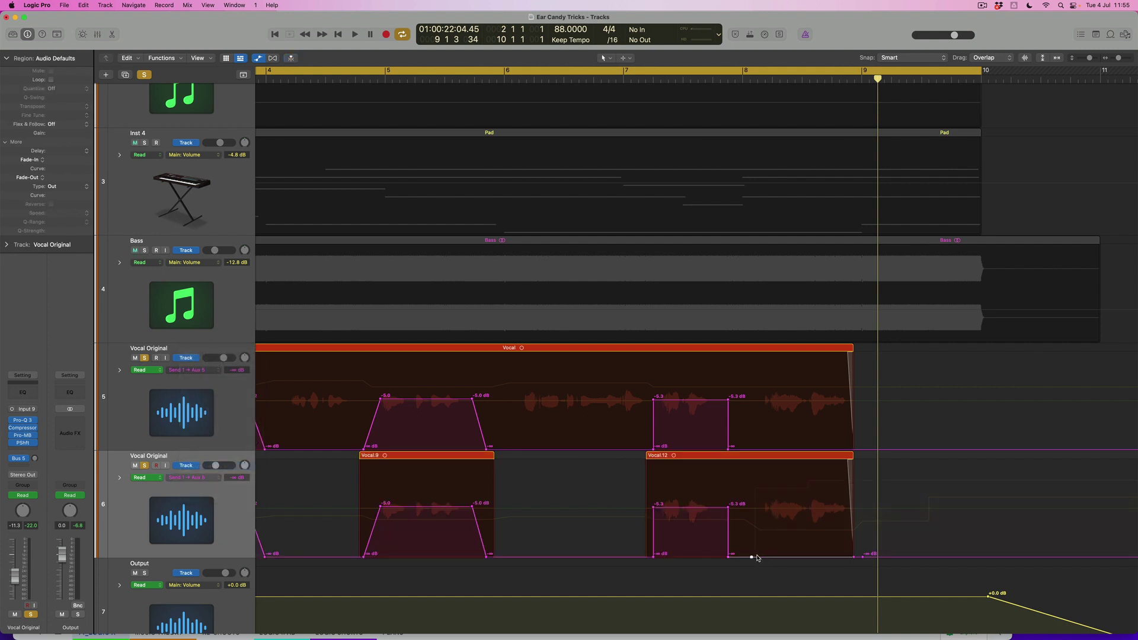
{"action": "left_click_drag", "start_coordinate": [780, 559], "coordinate": [782, 482]}
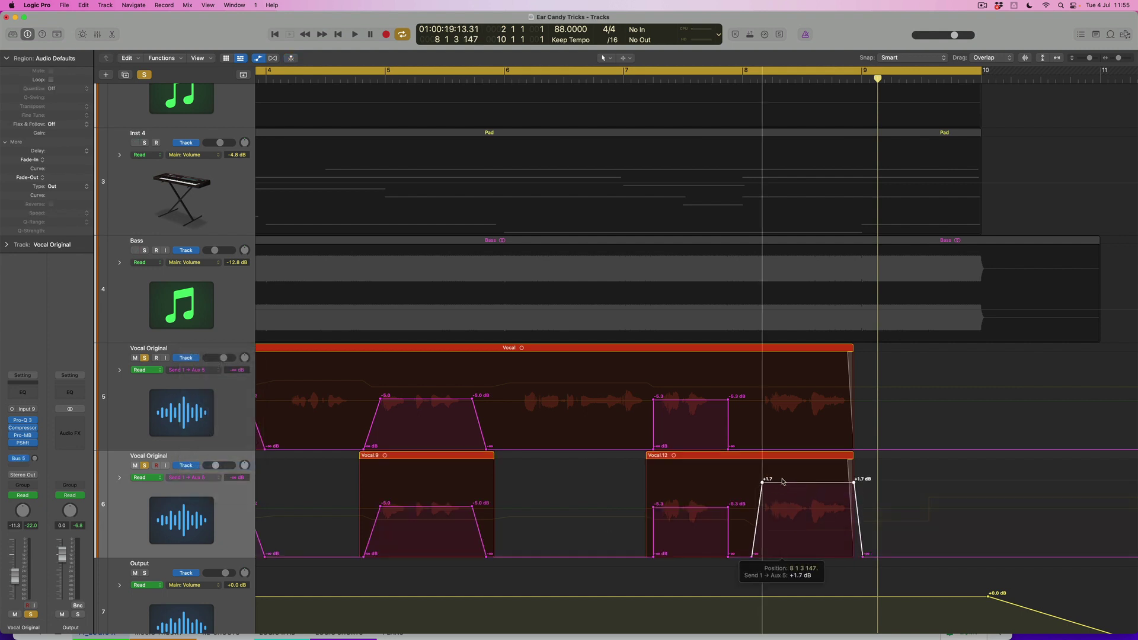
{"action": "double_click", "coordinate": [626, 80]}
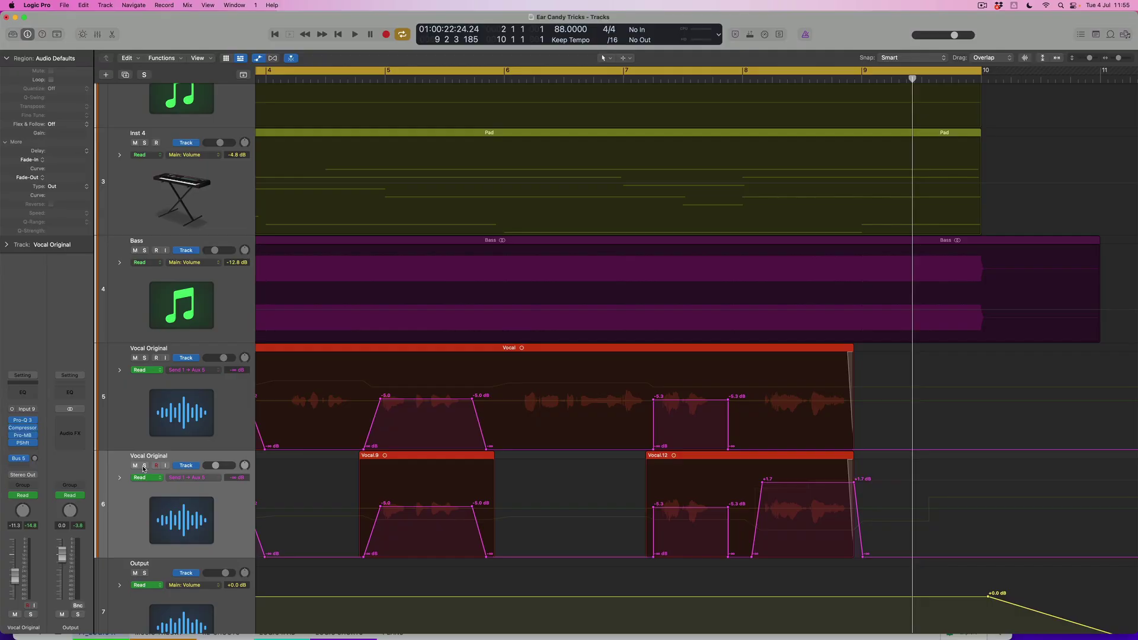
Hide the automation and duplicate the top Vocal Original track with its settings as a new empty track.
{"action": "key", "text": "a"}
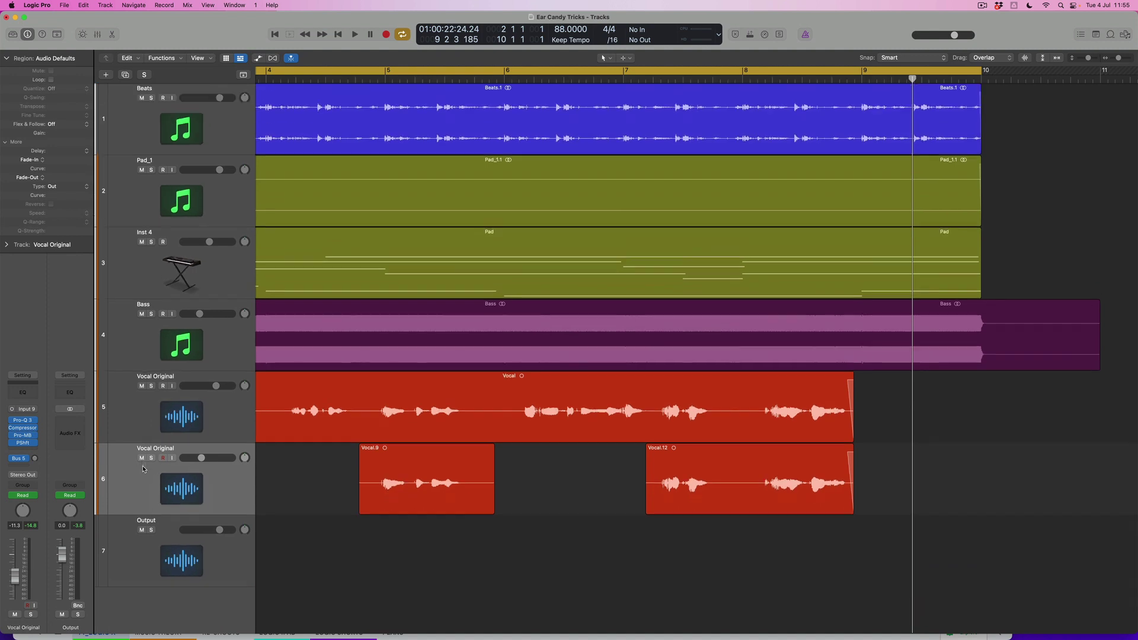
{"action": "key", "text": "z"}
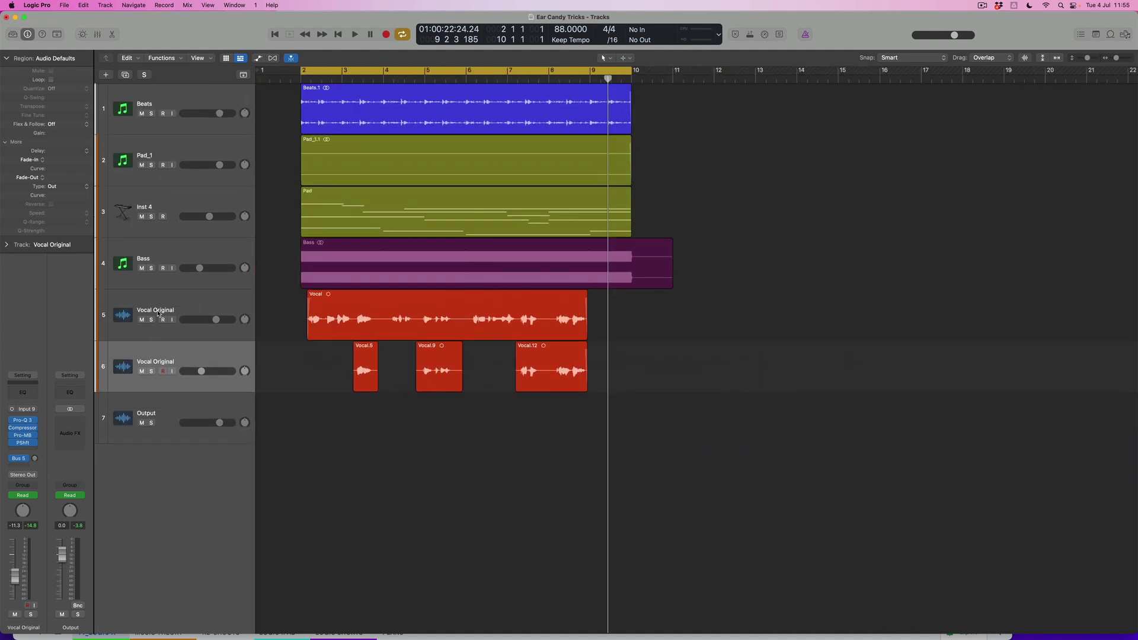
{"action": "left_click", "coordinate": [158, 314]}
{"action": "left_click", "coordinate": [126, 75]}
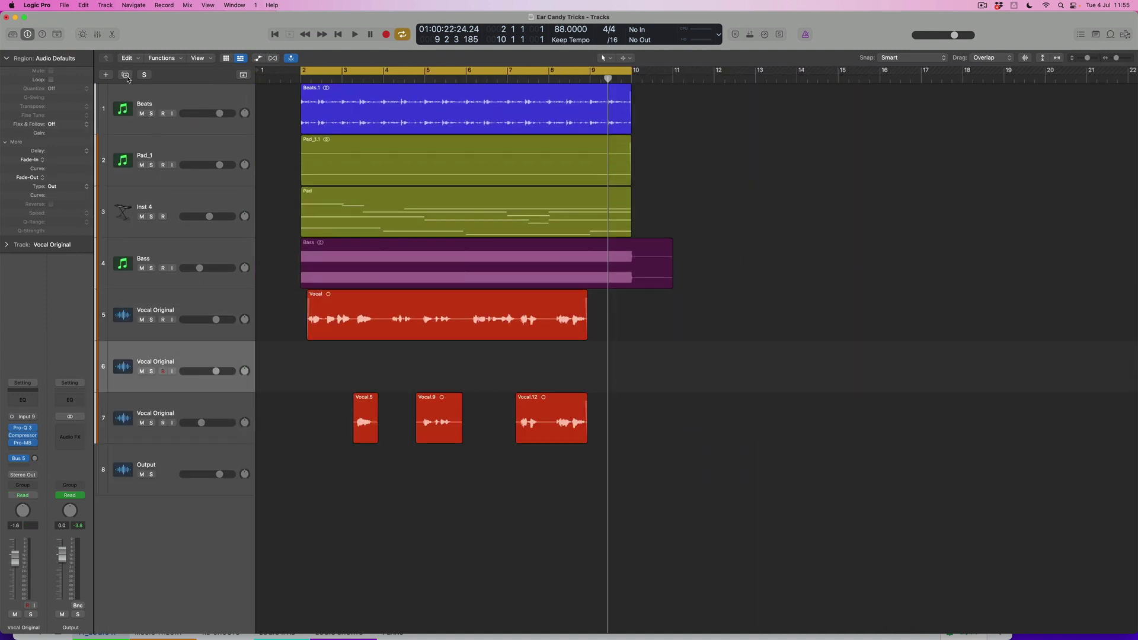
Move the pitch-shifted vocal track above the new empty track and rename it "Vocal Pitch".
{"action": "left_click_drag", "start_coordinate": [183, 407], "coordinate": [171, 369]}
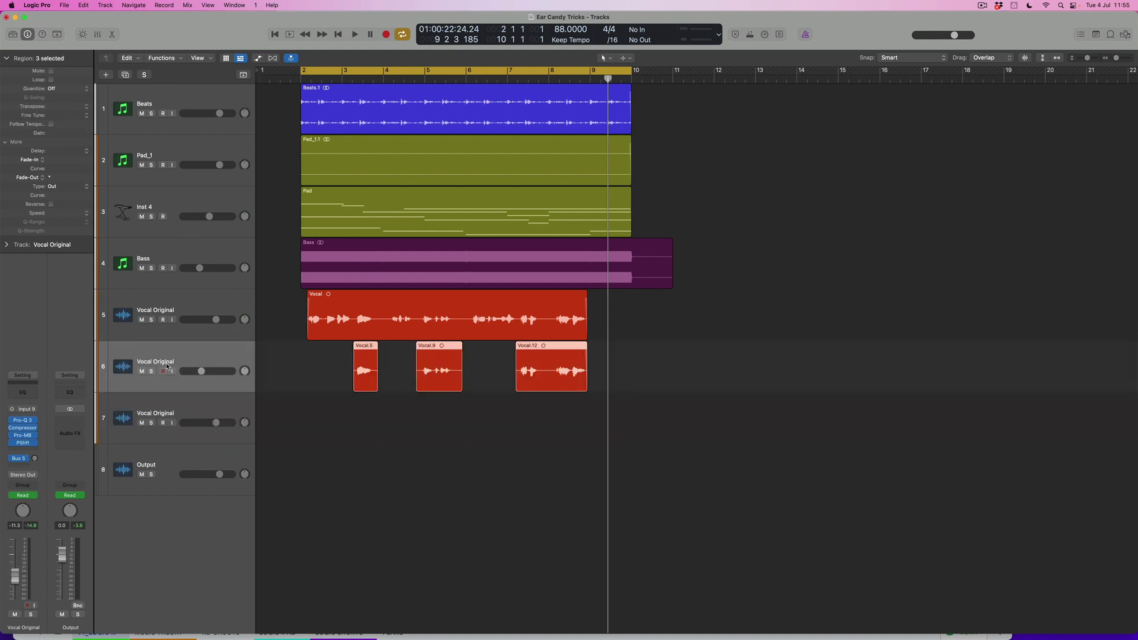
{"action": "double_click", "coordinate": [166, 361]}
{"action": "type", "text": "Vocal Pitch"}
{"action": "key", "text": "Return"}
Copy the full original vocal region, including its automation data, onto the new empty track at the same position.
{"action": "left_click_drag", "start_coordinate": [413, 315], "coordinate": [412, 405]}
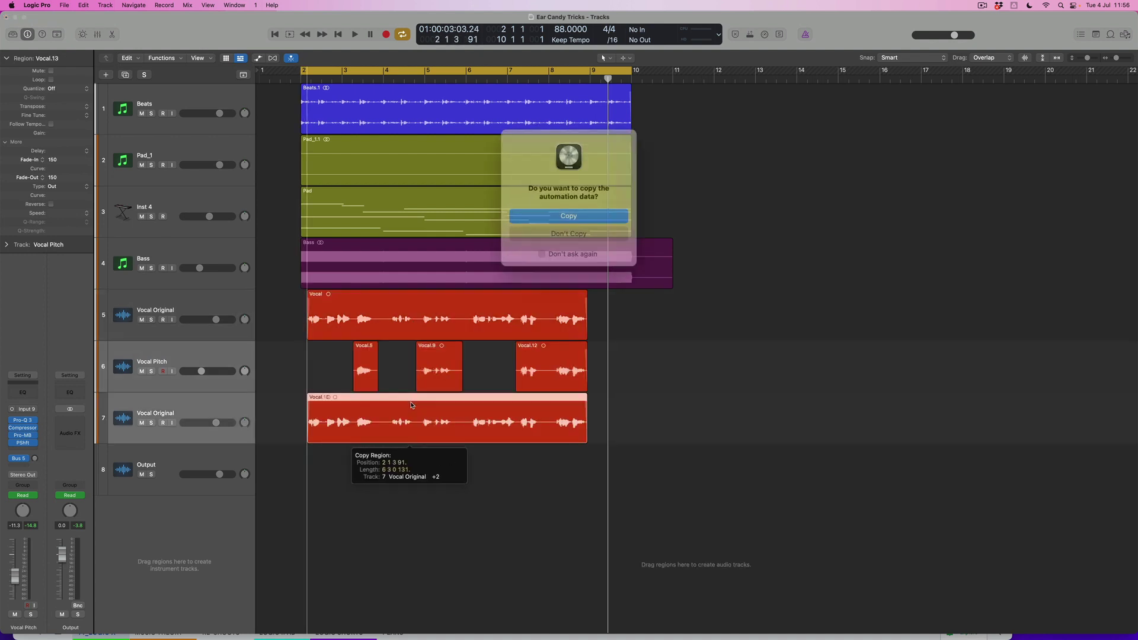
{"action": "left_click", "coordinate": [570, 214]}
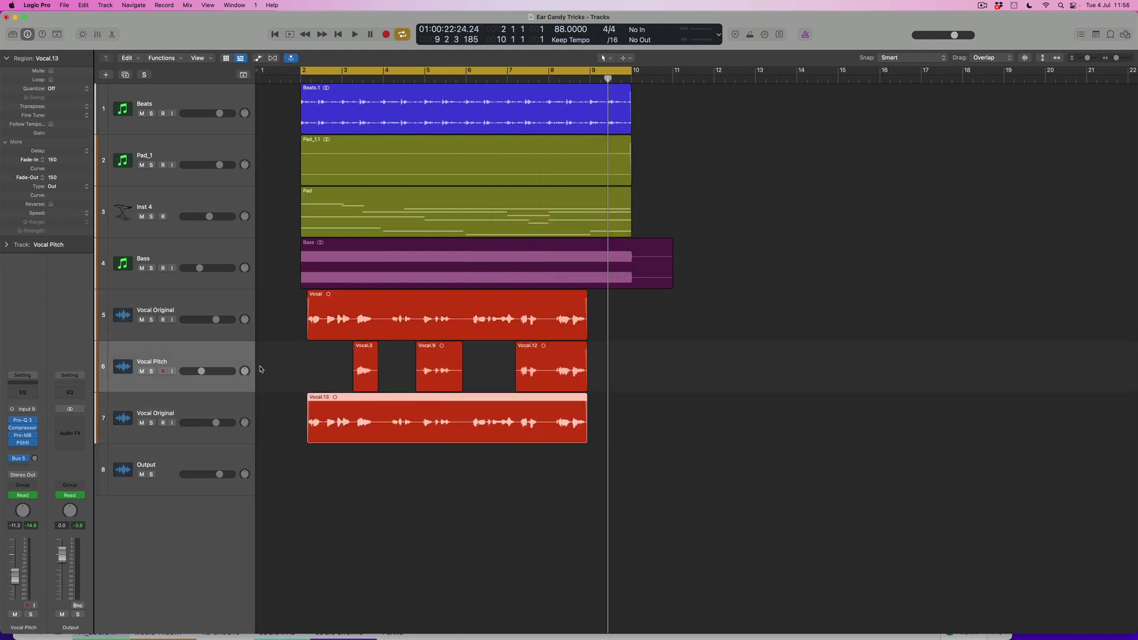
{"action": "left_click", "coordinate": [196, 407]}
{"action": "key", "text": "super+Right"}
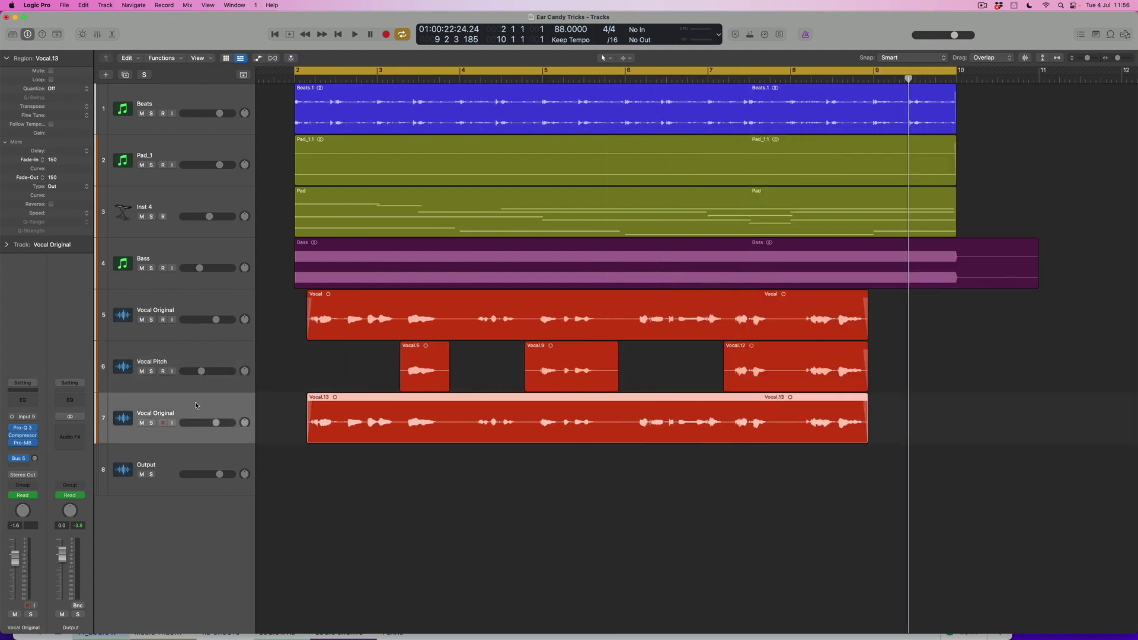
{"action": "key", "text": "super+Down"}
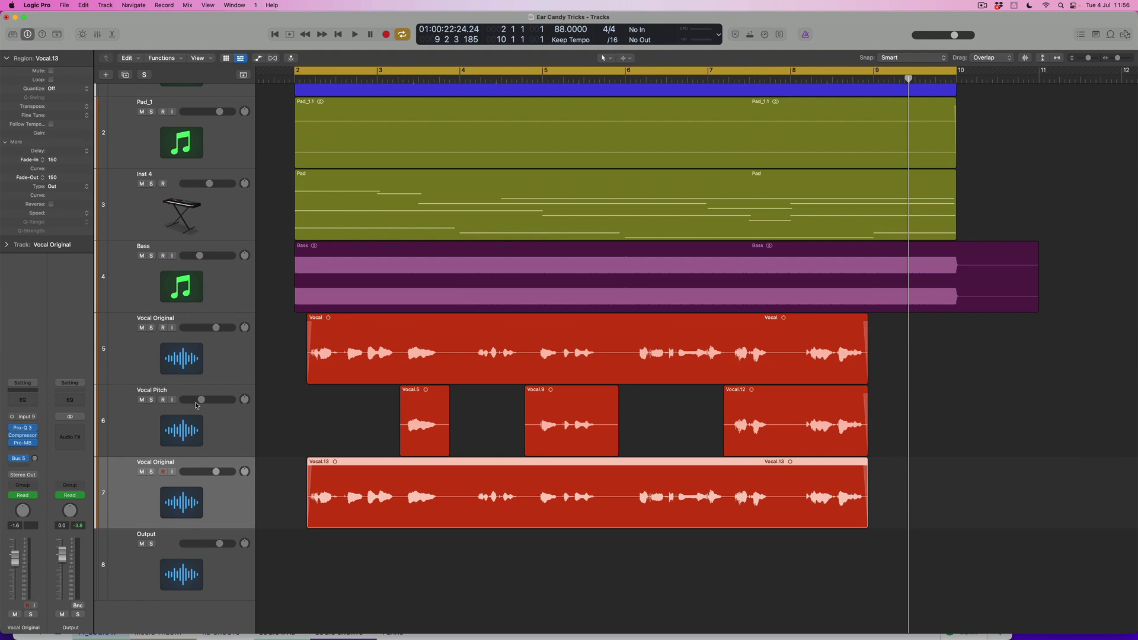
Solo the new vocal copy and play back its opening phrases through bar 3.
{"action": "left_click", "coordinate": [151, 473]}
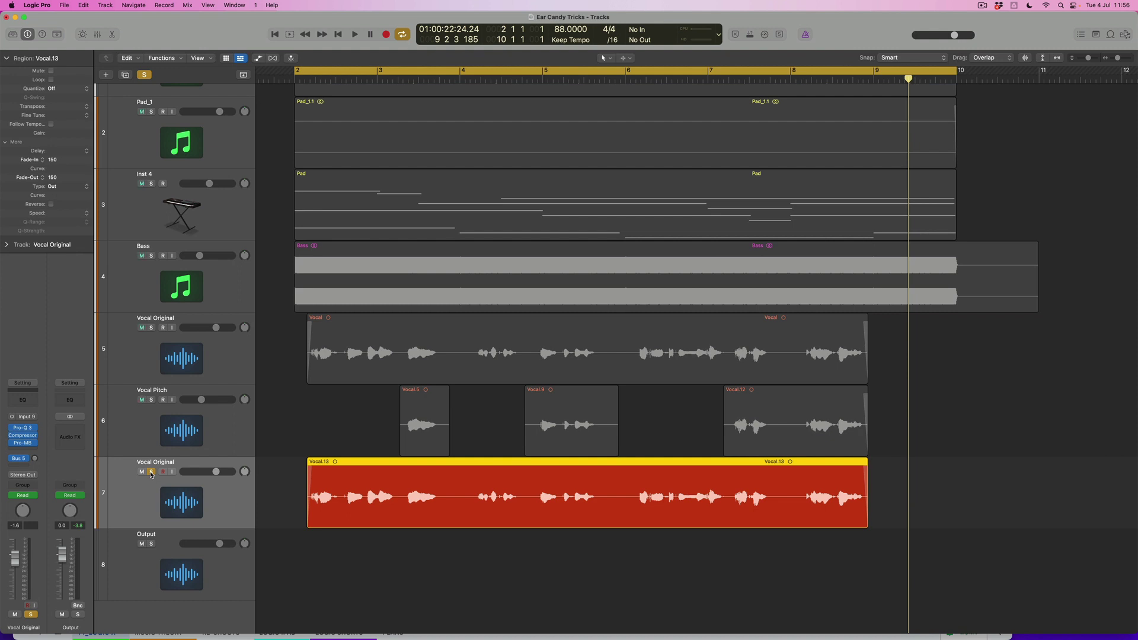
{"action": "key", "text": "space"}
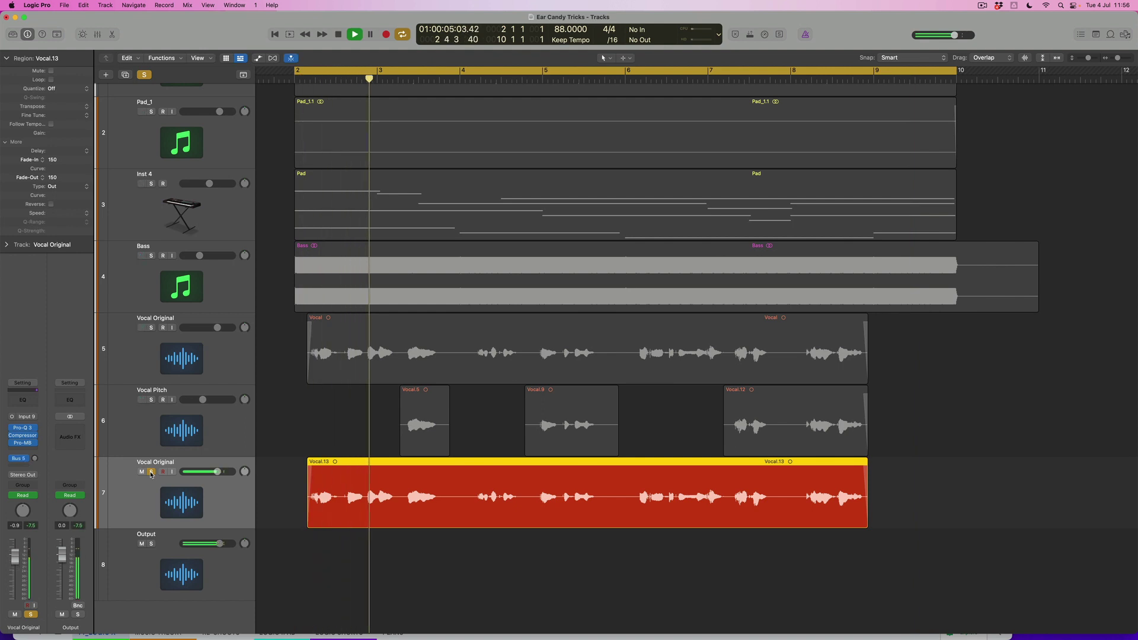
{"action": "key", "text": "z"}
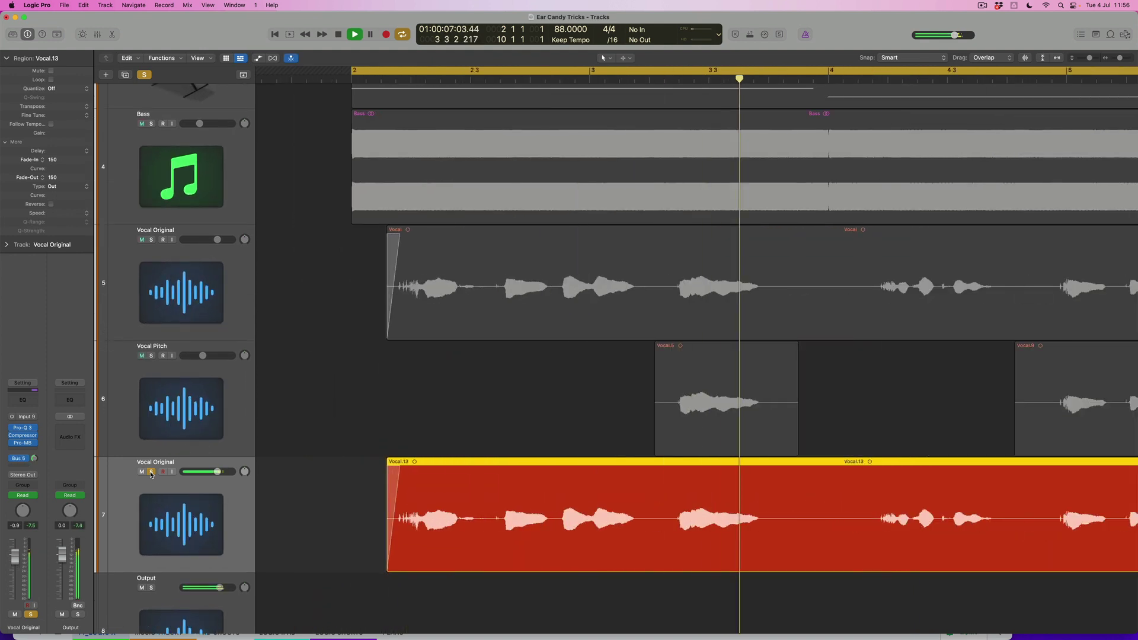
{"action": "key", "text": "space"}
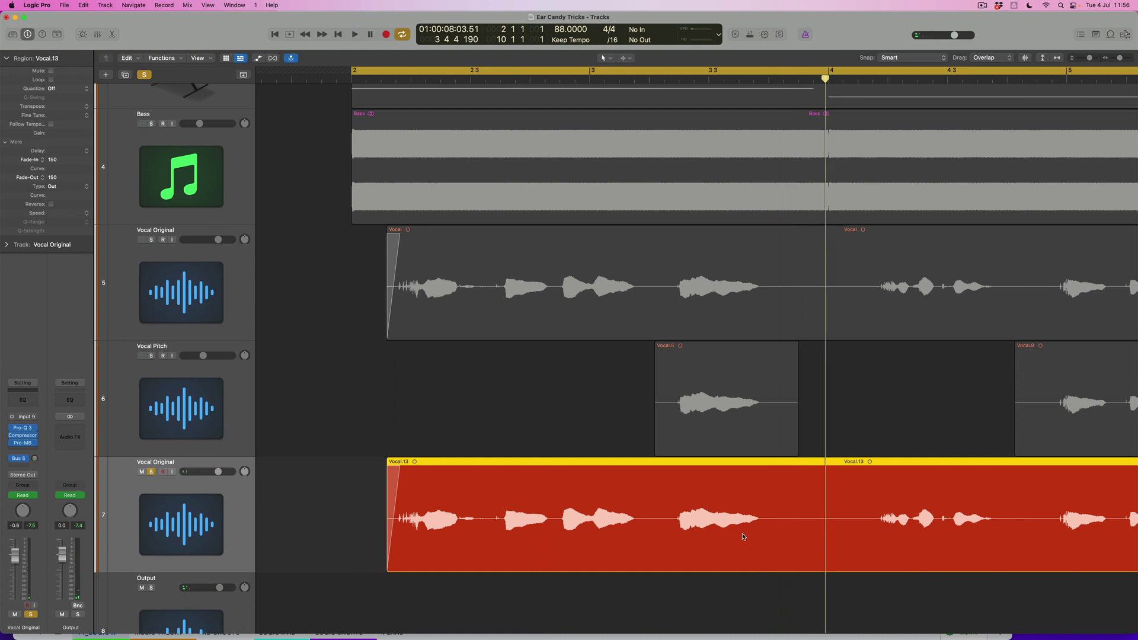
Split the new vocal copy with the Scissors tool around a short slice mid-bar 3 and again before the bar 4 phrase.
{"action": "key", "text": "t"}
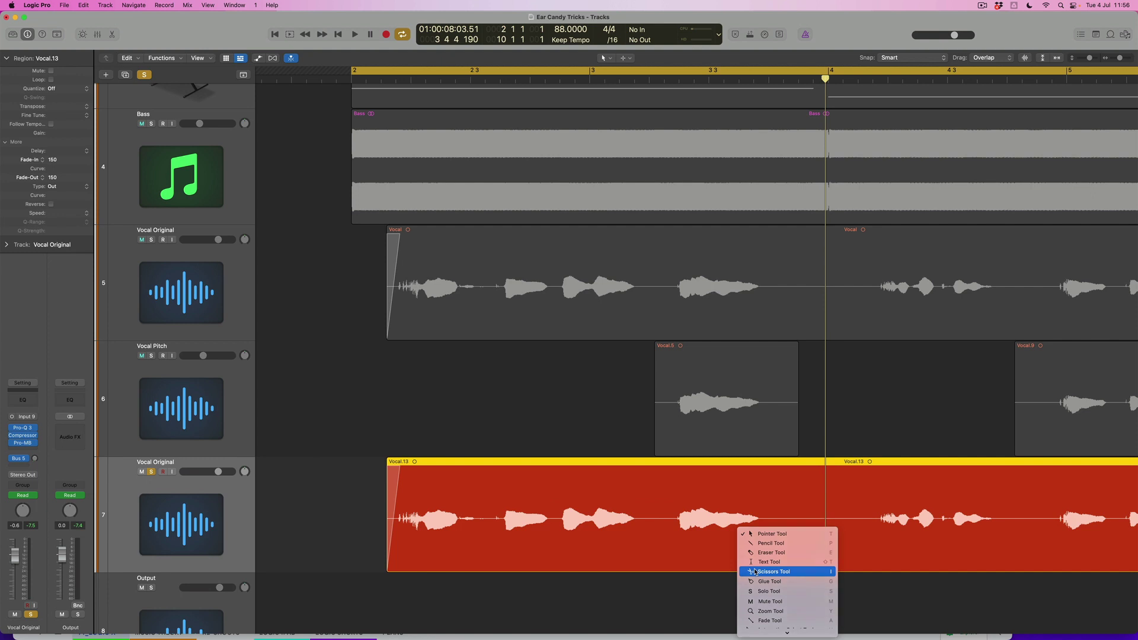
{"action": "left_click", "coordinate": [758, 569]}
{"action": "left_click_drag", "start_coordinate": [718, 535], "coordinate": [710, 534]}
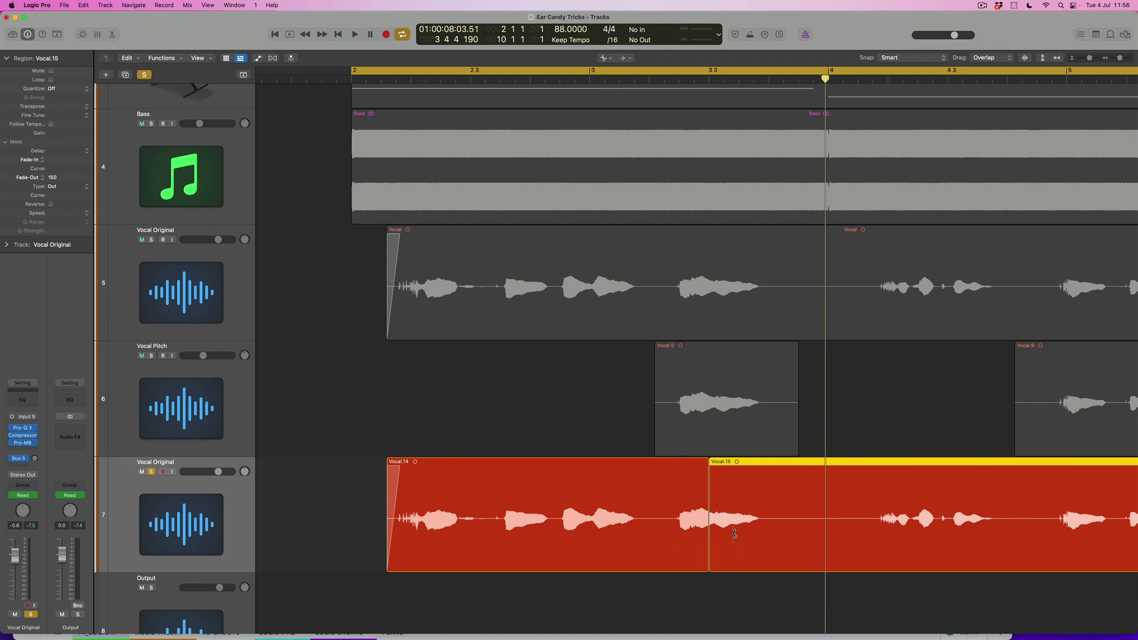
{"action": "left_click_drag", "start_coordinate": [741, 538], "coordinate": [723, 538]}
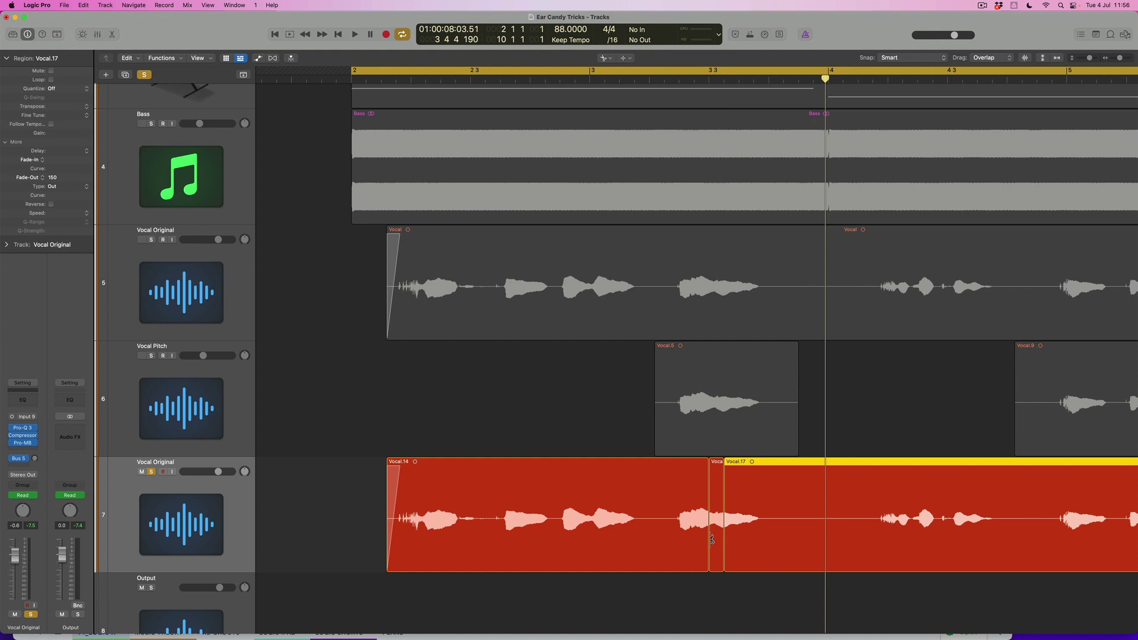
{"action": "left_click_drag", "start_coordinate": [871, 542], "coordinate": [872, 542]}
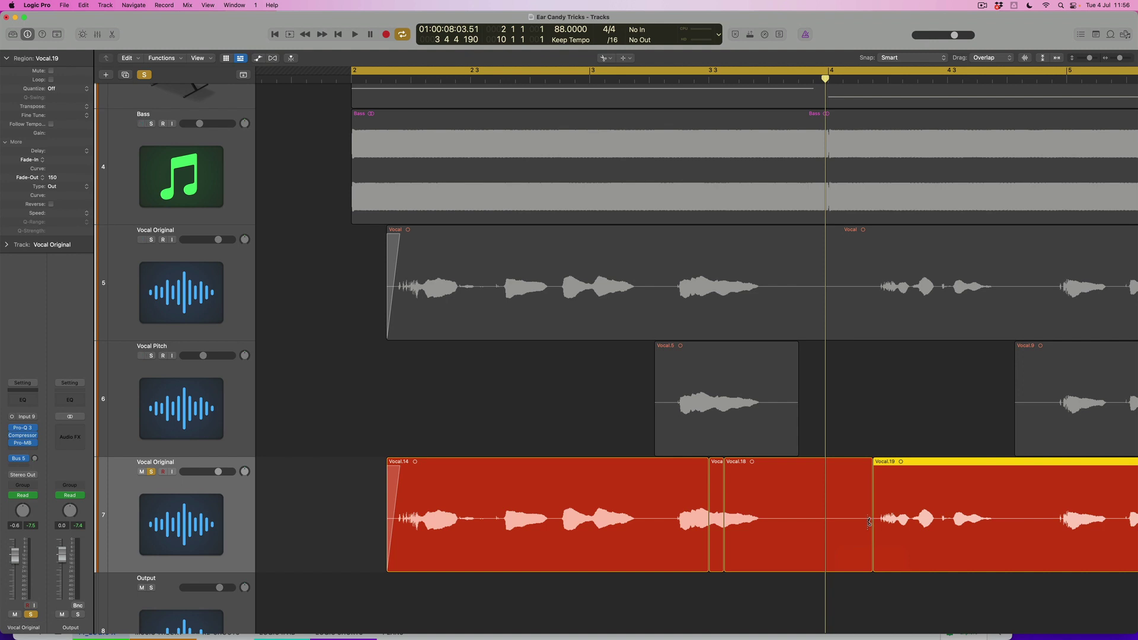
Delete the regions directly after and before the short bar 3 slice, declining to erase the earlier region's automation, and restore the Pointer tool.
{"action": "key", "text": "Left"}
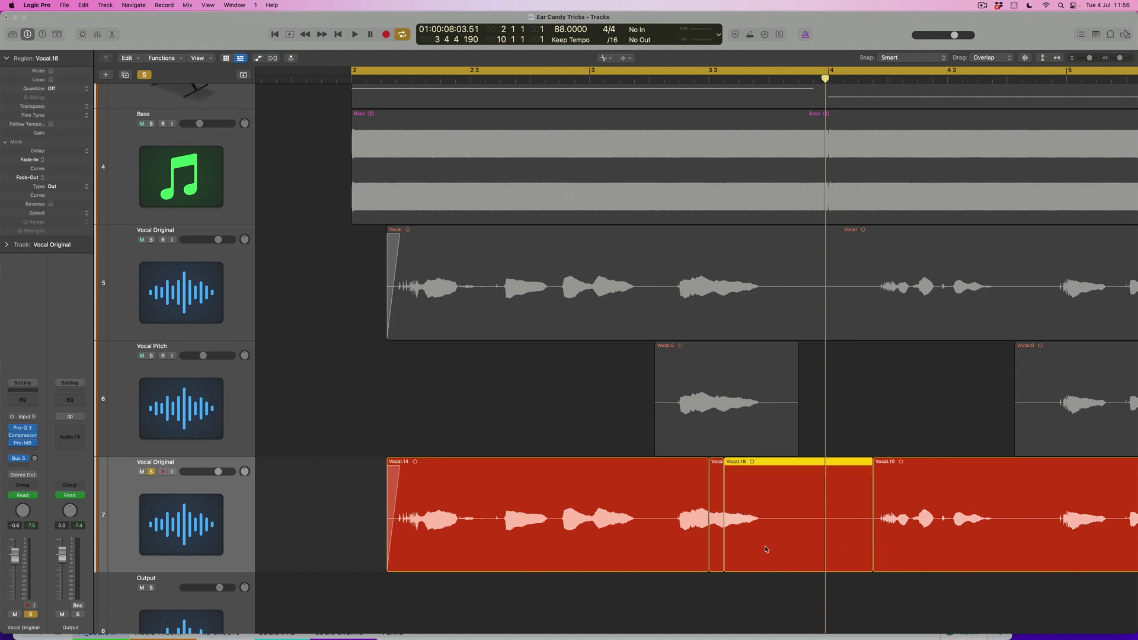
{"action": "key", "text": "Delete"}
{"action": "key", "text": "Return"}
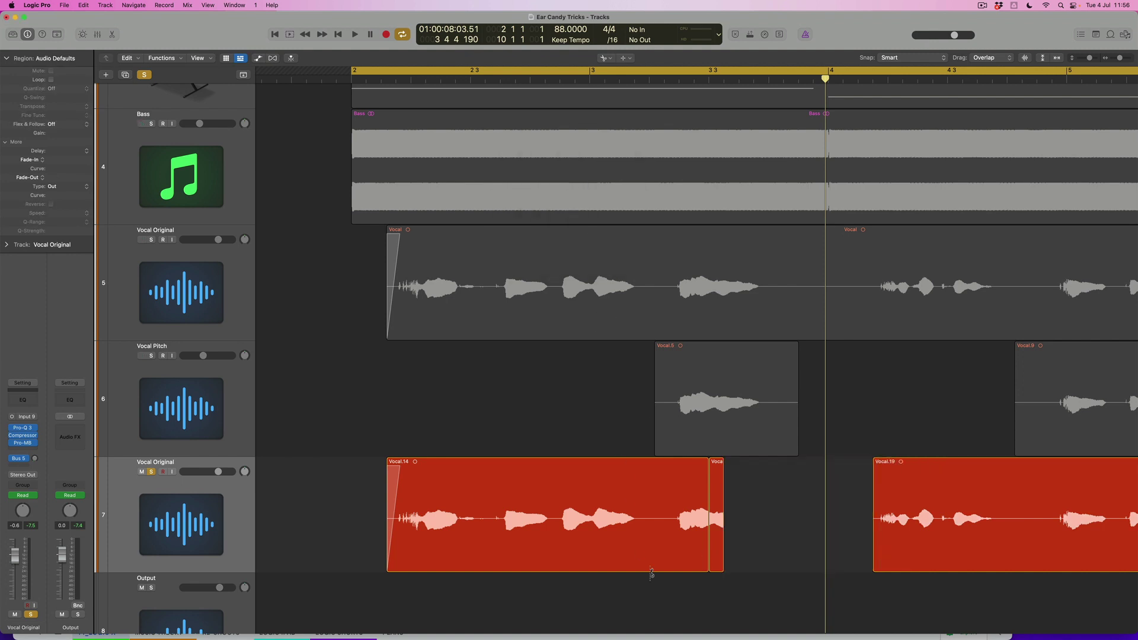
{"action": "left_click", "coordinate": [650, 539]}
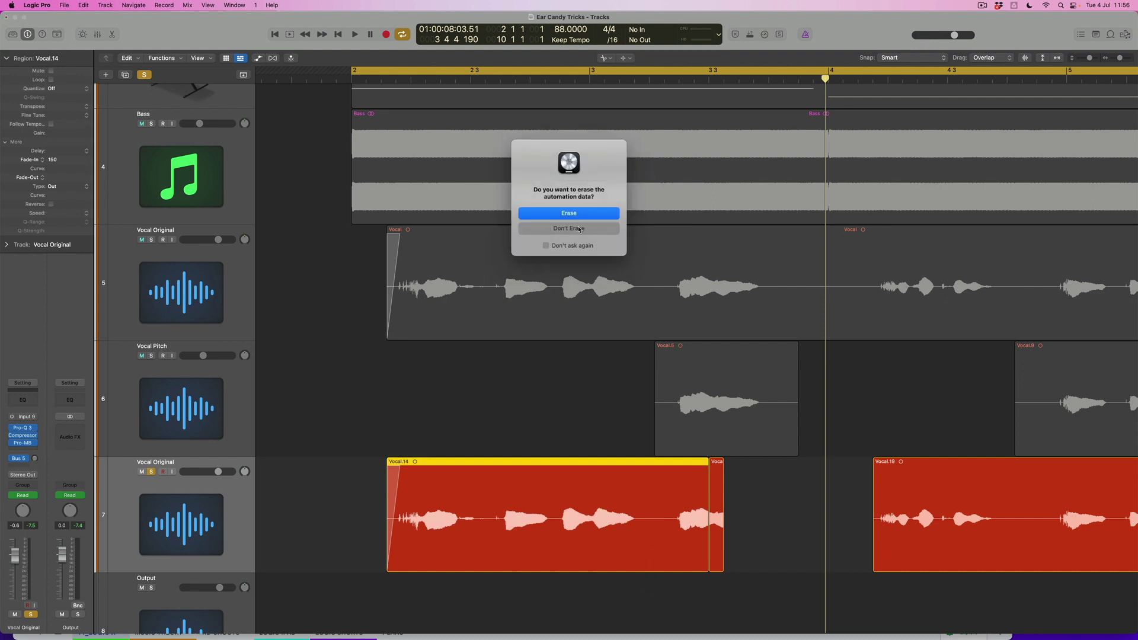
{"action": "left_click", "coordinate": [579, 229]}
{"action": "key", "text": "t"}
{"action": "key", "text": "t"}
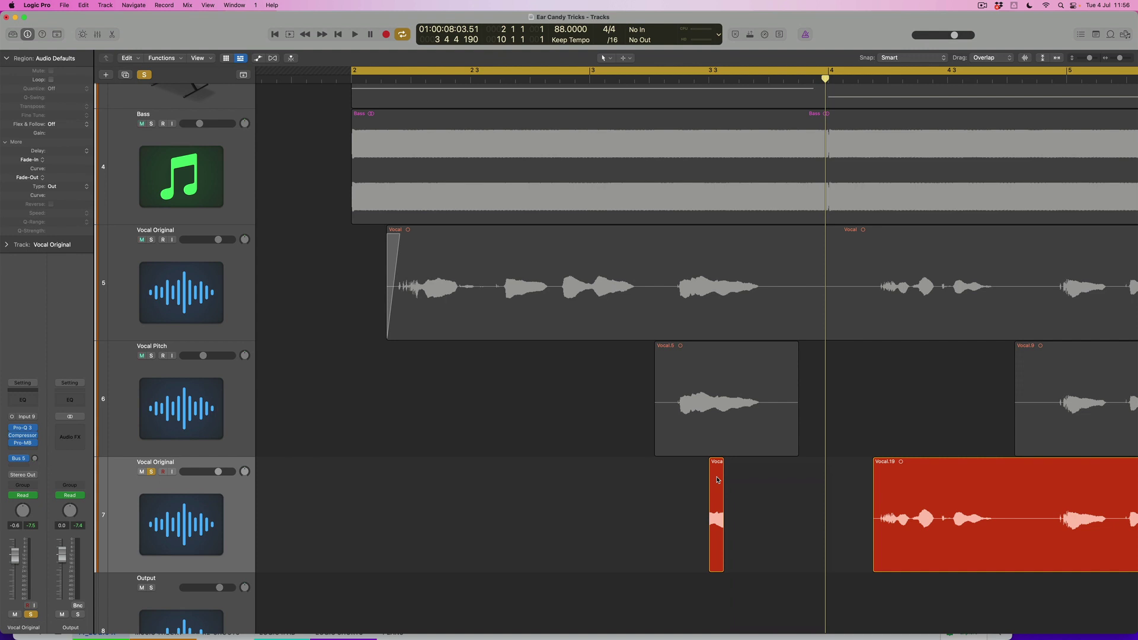
Repeat the short bar 3 slice back to back up to bar 4, making eight slices, and always copy automation data without asking.
{"action": "left_click_drag", "start_coordinate": [718, 480], "coordinate": [733, 480]}
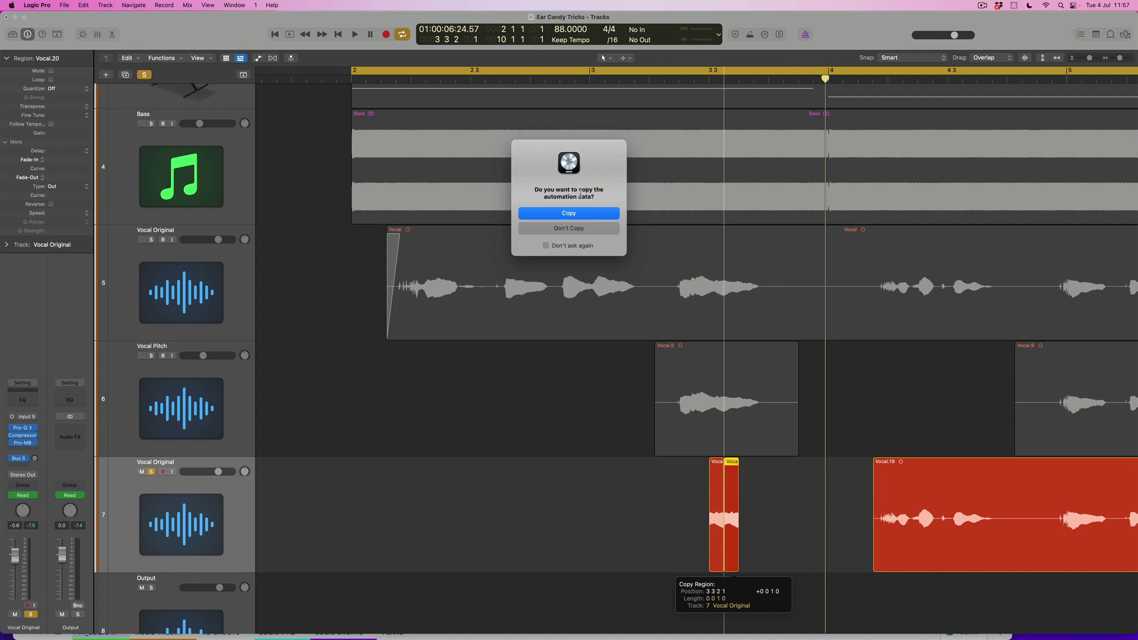
{"action": "left_click", "coordinate": [546, 245]}
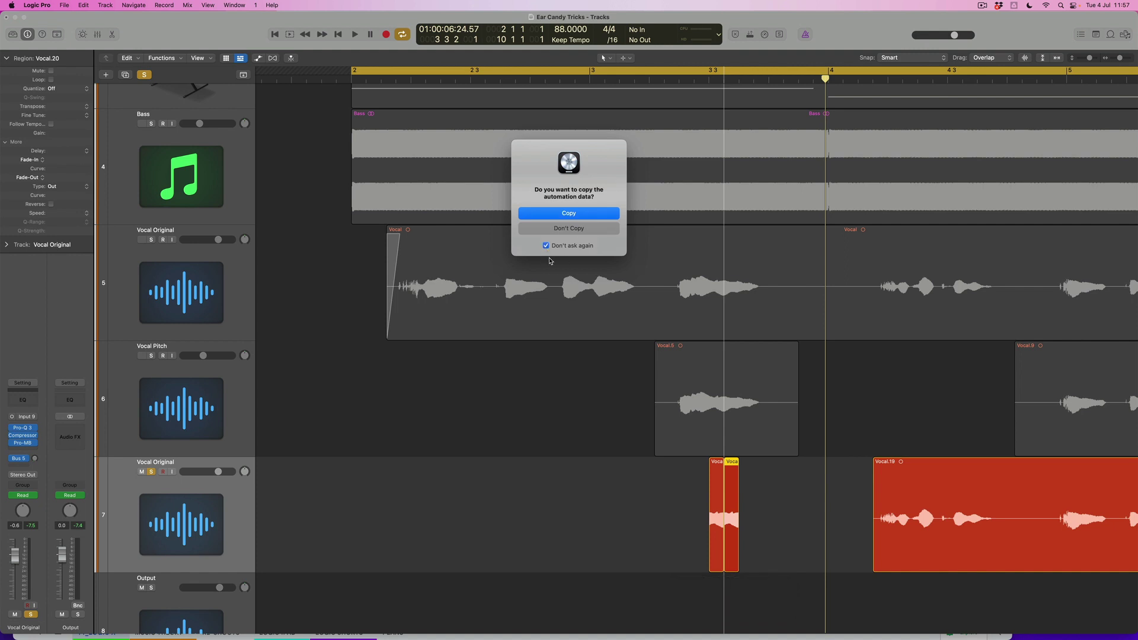
{"action": "left_click", "coordinate": [571, 214]}
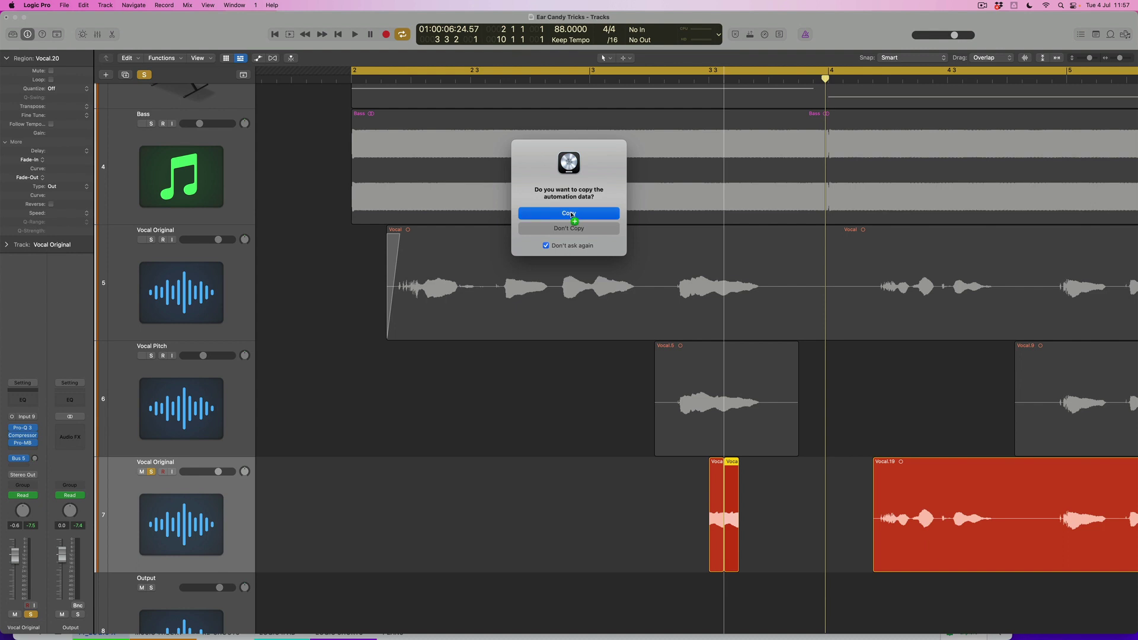
{"action": "left_click_drag", "start_coordinate": [754, 511], "coordinate": [804, 519]}
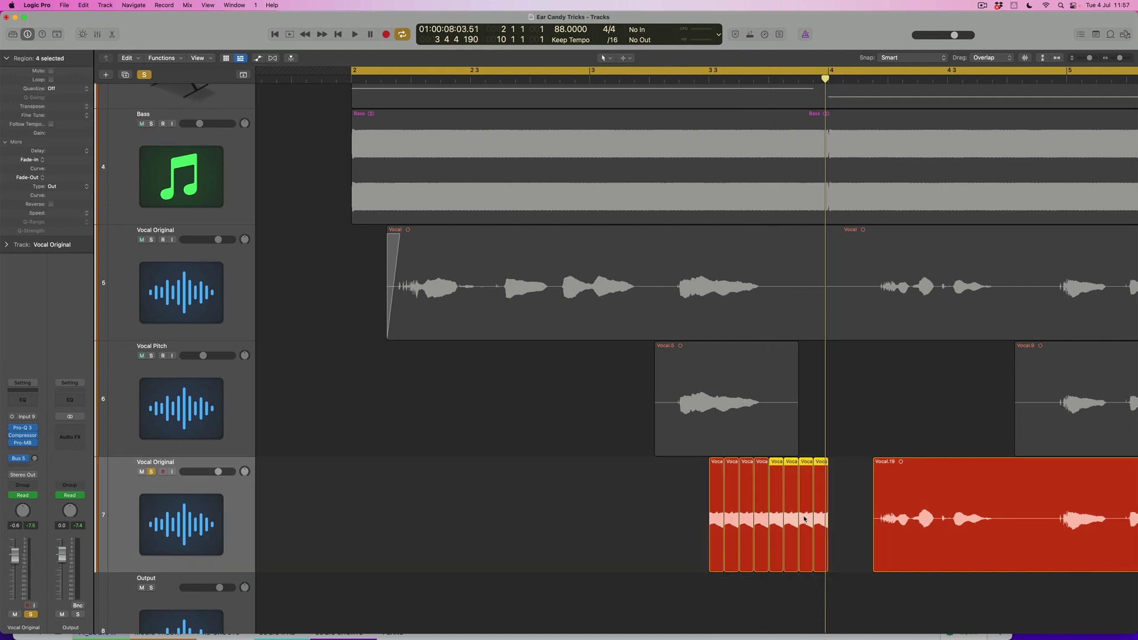
Select all eight repeated vocal slices and play them back on the soloed track.
{"action": "left_click_drag", "start_coordinate": [690, 501], "coordinate": [832, 507]}
{"action": "key", "text": "space"}
{"action": "key", "text": "space"}
{"action": "key", "text": "super+Up"}
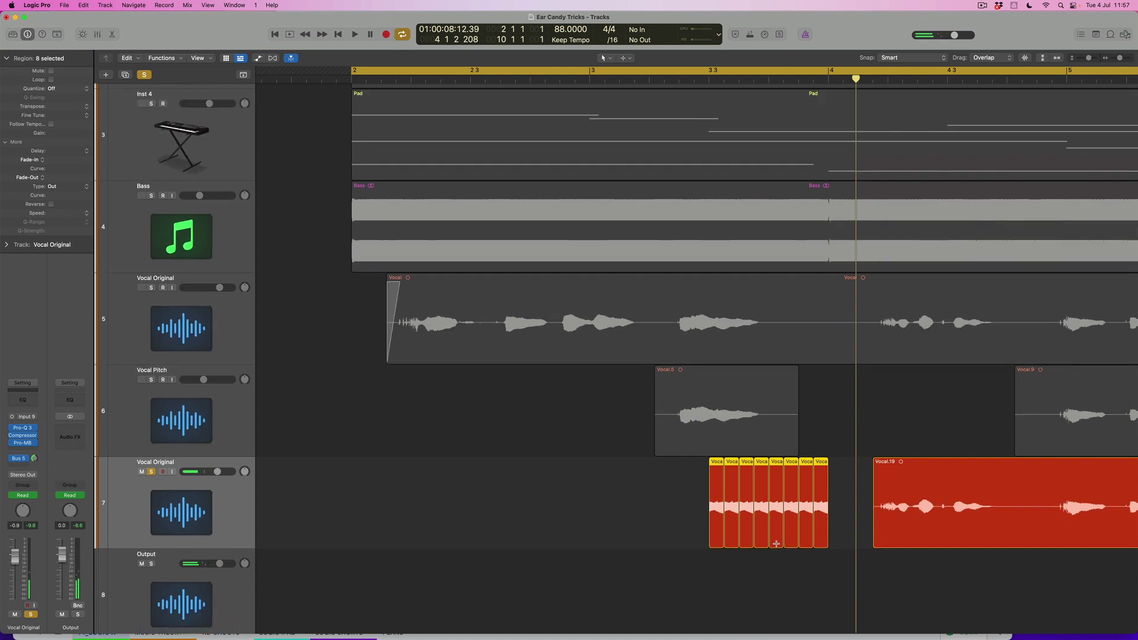
{"action": "key", "text": "super+Left"}
{"action": "key", "text": "ctrl+s"}
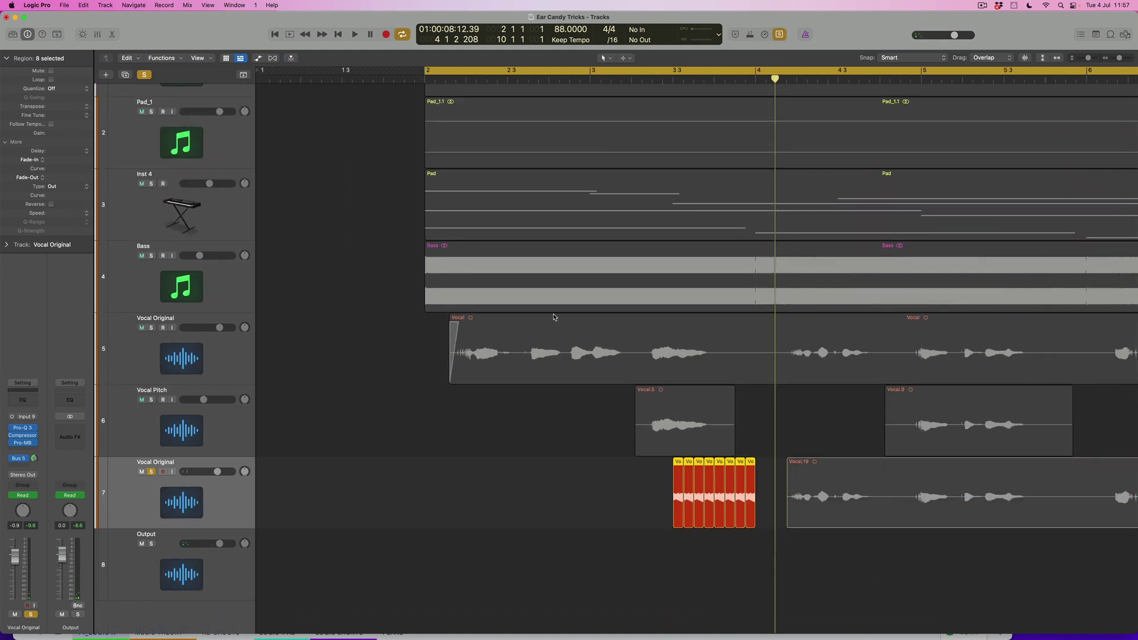
{"action": "key", "text": "ctrl+s"}
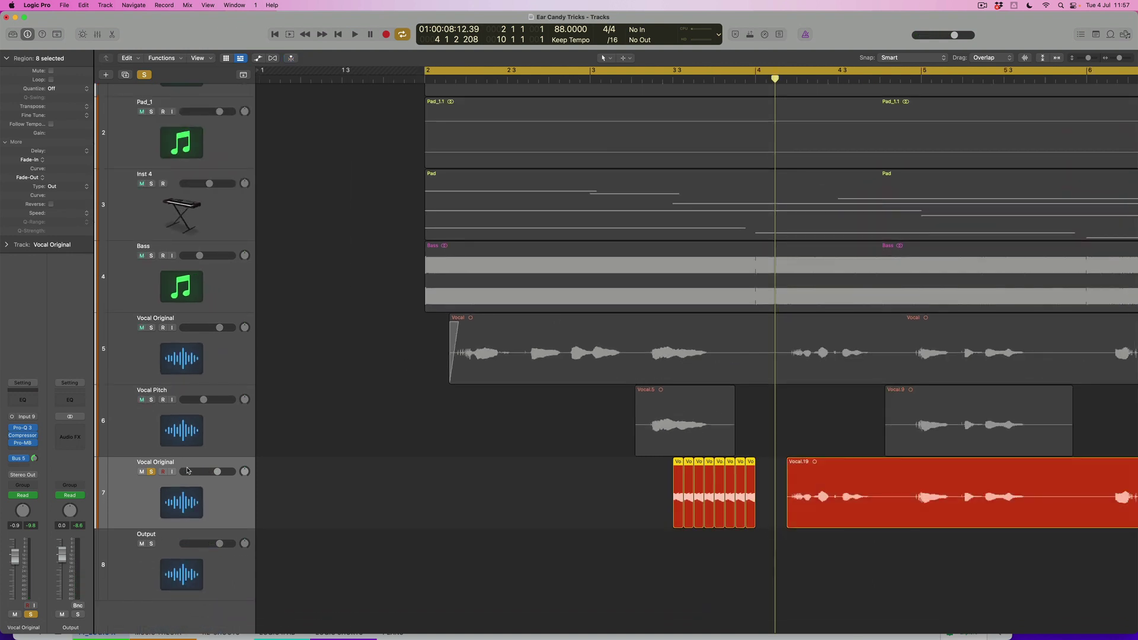
Unsolo the slice track and play the repeated slices within the full mix from bar 2.
{"action": "left_click", "coordinate": [152, 471]}
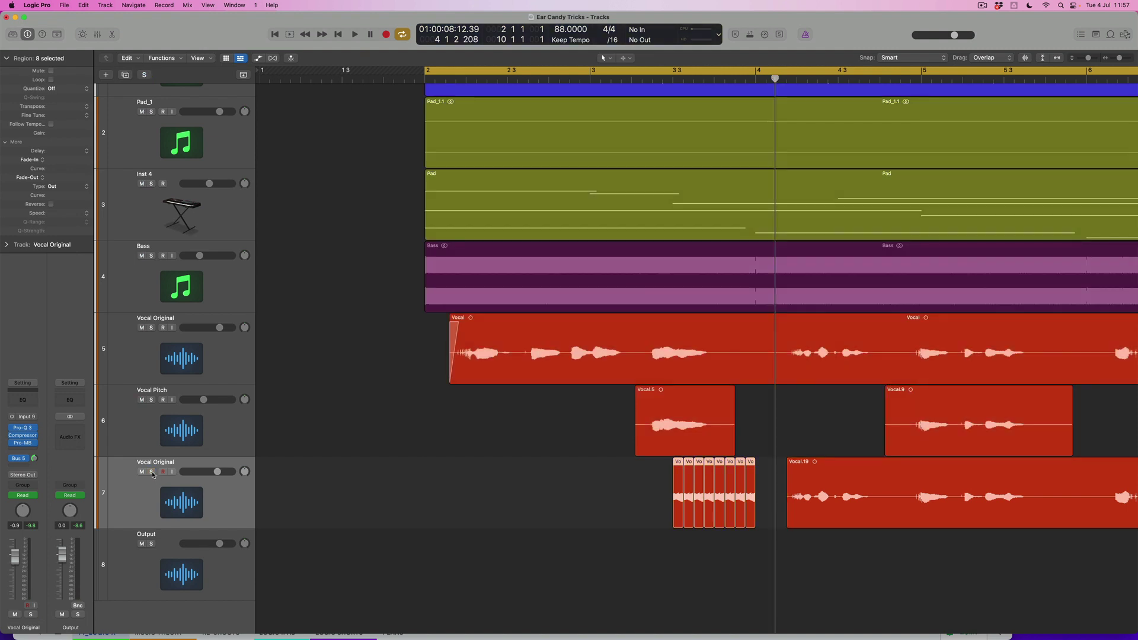
{"action": "key", "text": "space"}
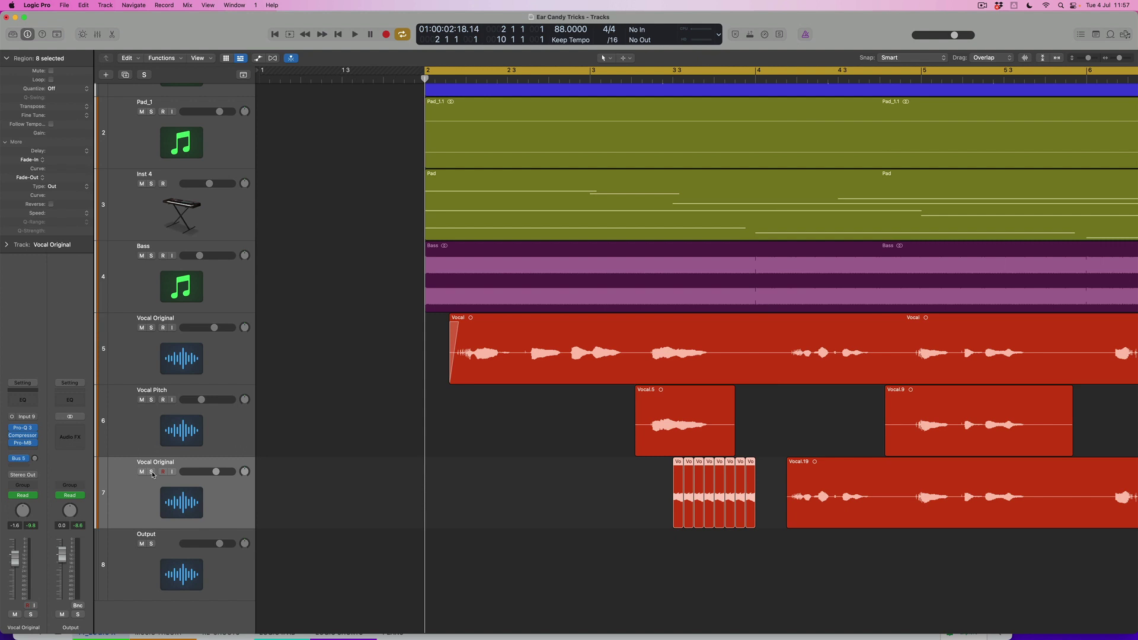
{"action": "key", "text": "space"}
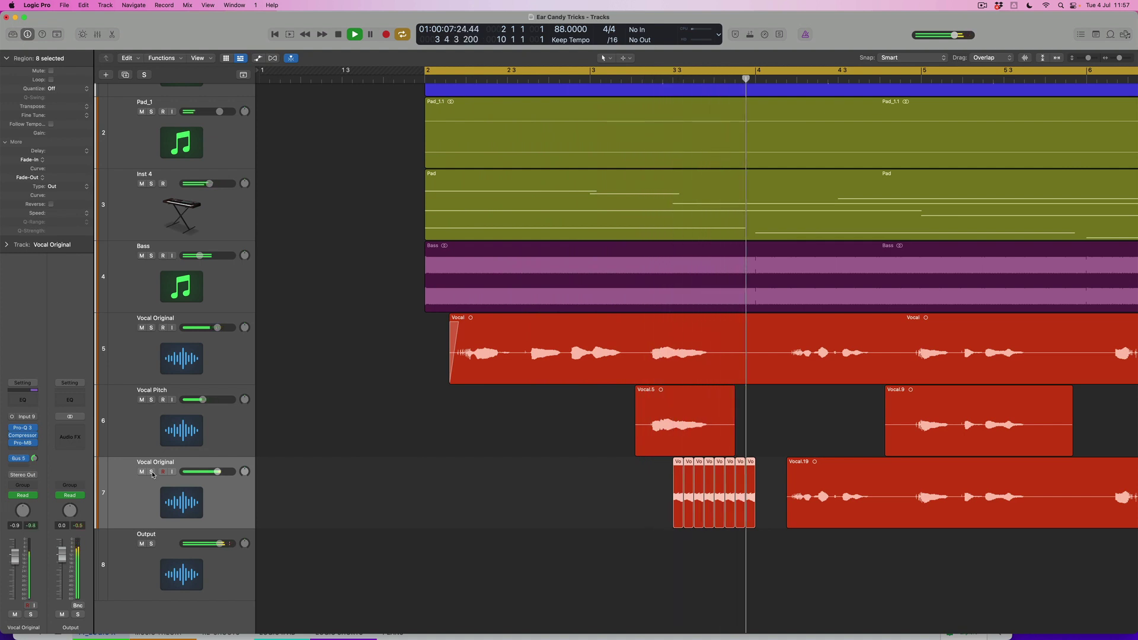
{"action": "key", "text": "space"}
Try resizing the eight repeated slices from their edge, move them back to their original position and play the section.
{"action": "scroll", "coordinate": [558, 500], "scroll_direction": "right", "scroll_amount": 3}
{"action": "scroll", "coordinate": [557, 500], "scroll_direction": "down", "scroll_amount": 1}
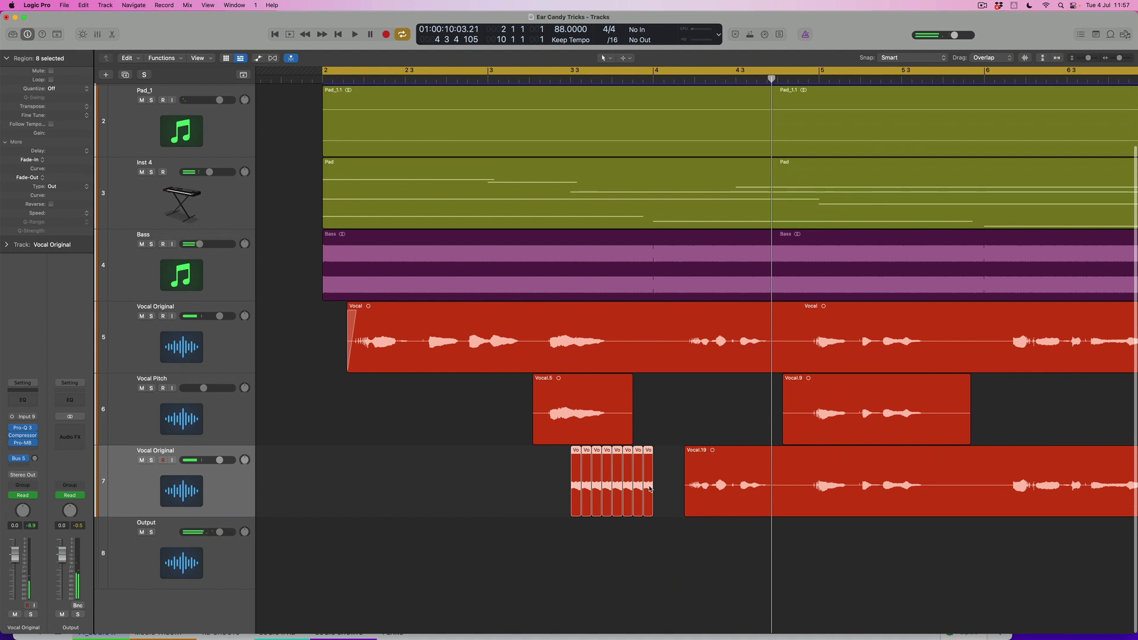
{"action": "key", "text": "super+Right"}
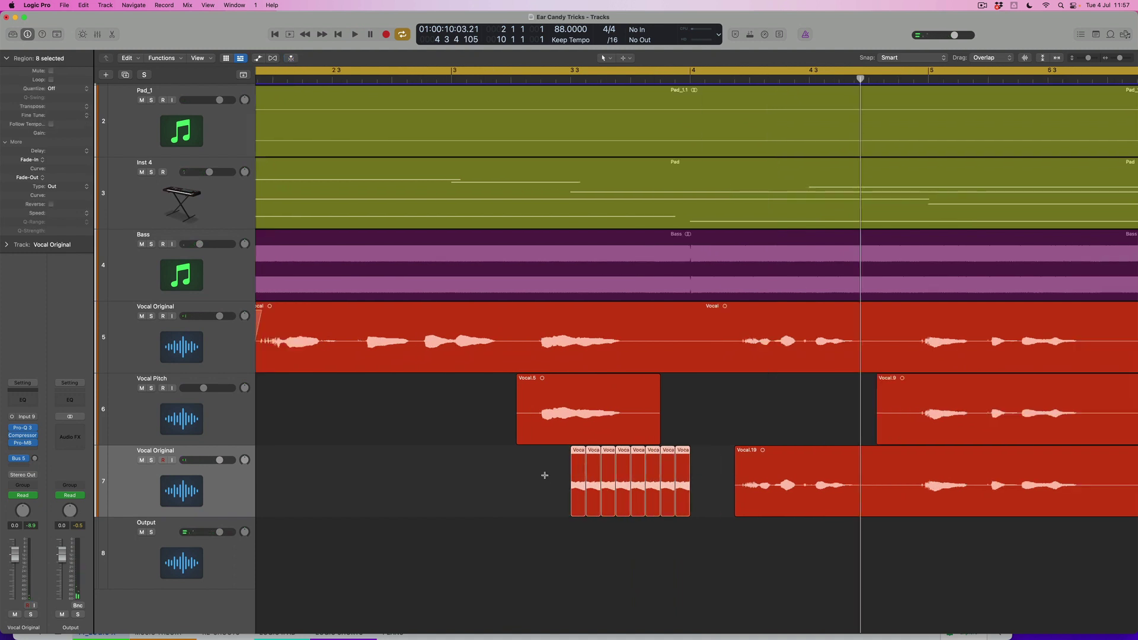
{"action": "key", "text": "super+Right"}
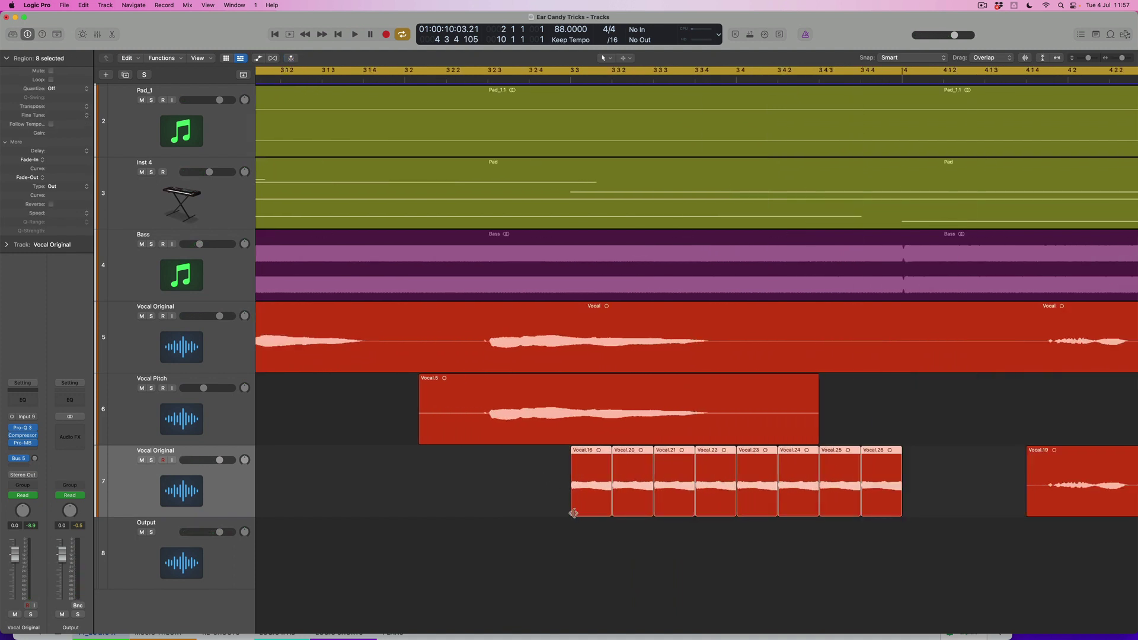
{"action": "left_click_drag", "start_coordinate": [573, 514], "coordinate": [572, 514]}
{"action": "left_click_drag", "start_coordinate": [573, 514], "coordinate": [634, 514]}
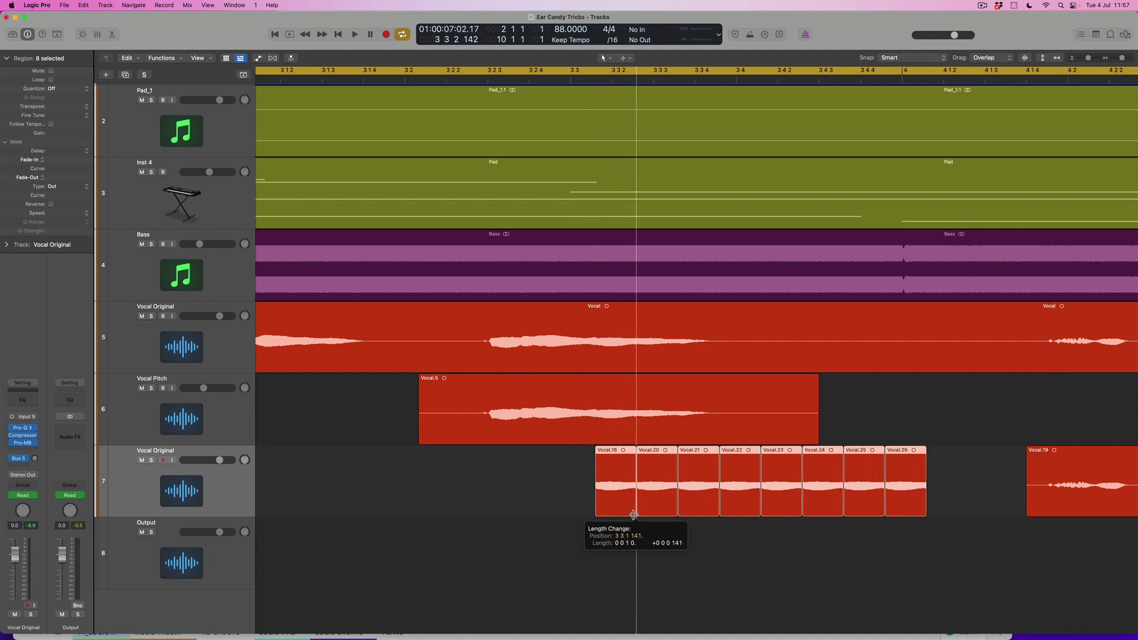
{"action": "left_click_drag", "start_coordinate": [634, 514], "coordinate": [634, 515]}
{"action": "left_click_drag", "start_coordinate": [622, 499], "coordinate": [599, 499]}
{"action": "left_click", "coordinate": [371, 79]}
{"action": "key", "text": "space"}
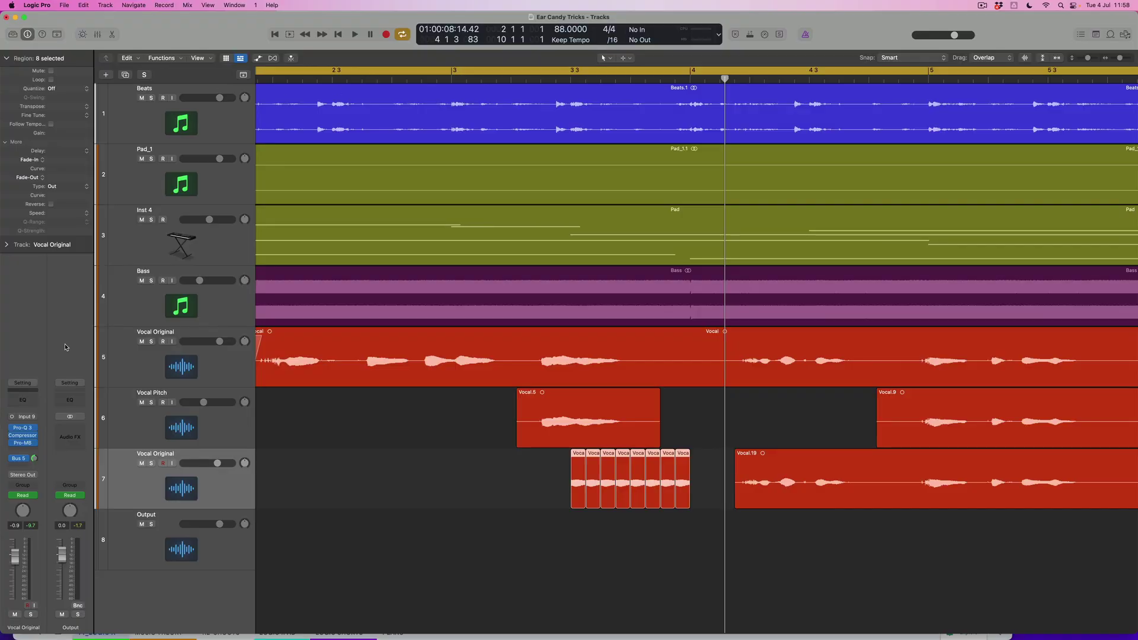
Insert a mono AutoFilter after Pro-MB on the slice track, setting its cutoff to 62% and envelope amount to 0%.
{"action": "left_click", "coordinate": [31, 451]}
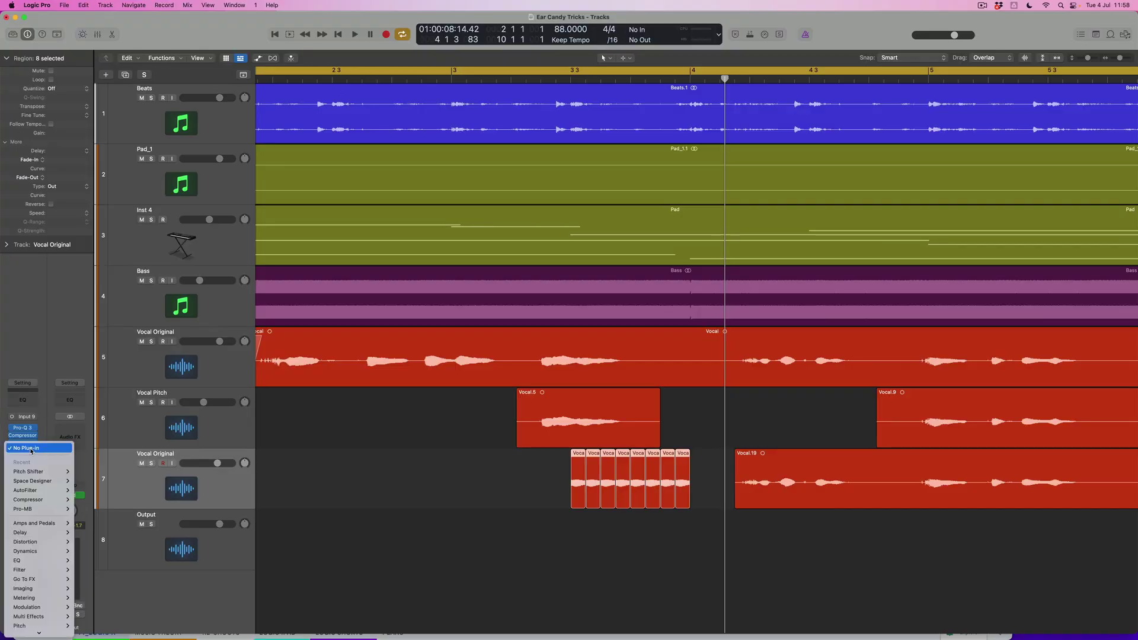
{"action": "mouse_move", "coordinate": [42, 574]}
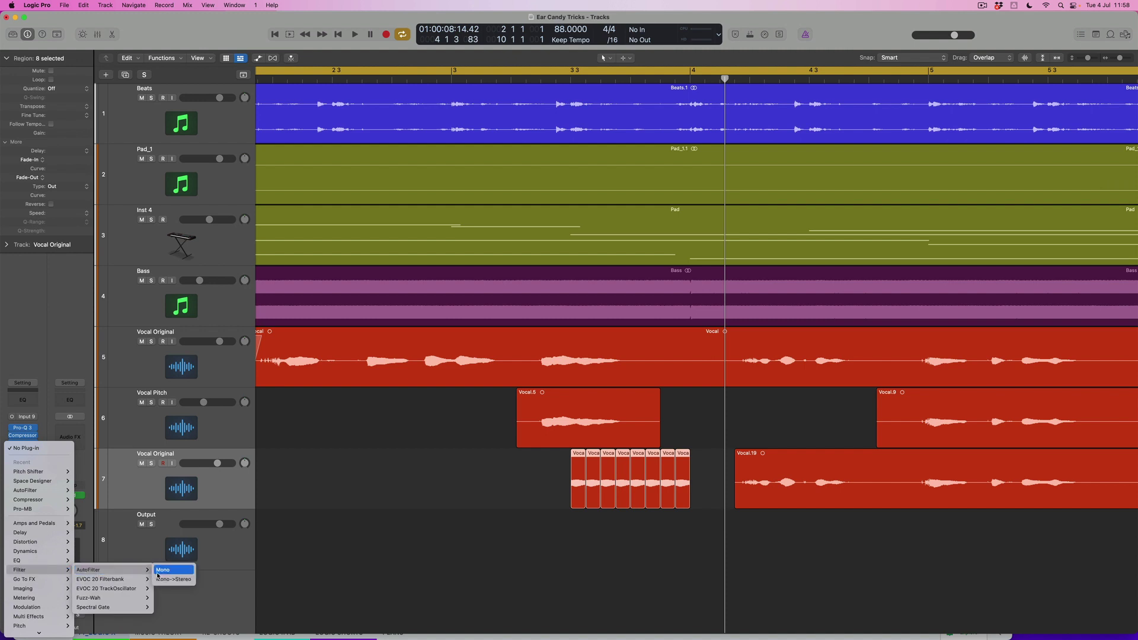
{"action": "left_click", "coordinate": [166, 573]}
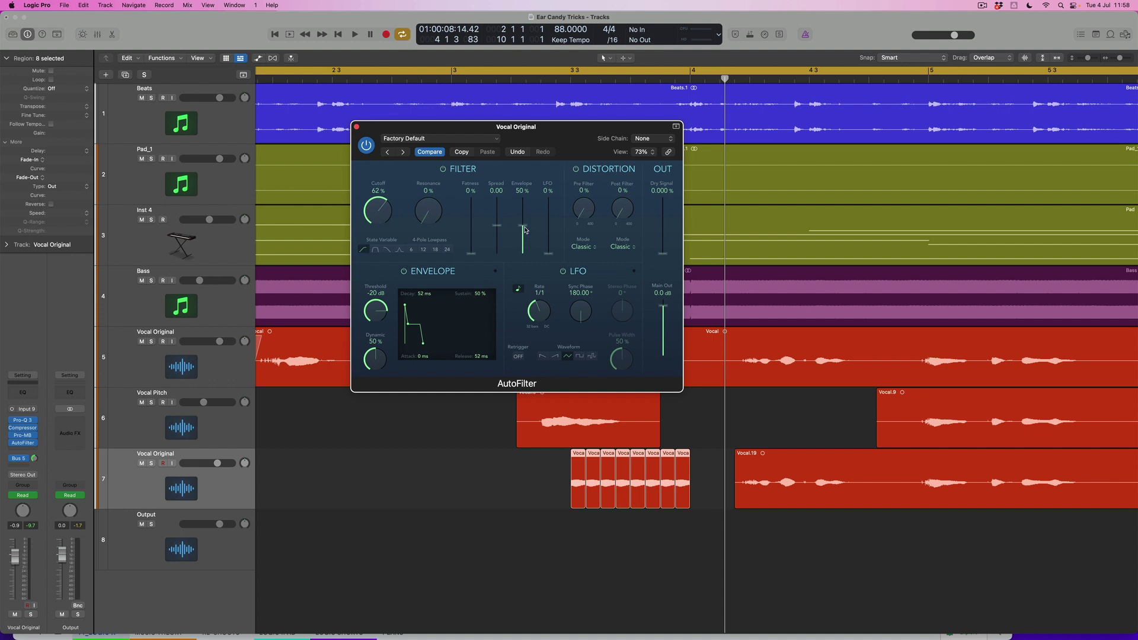
Solo and play the eight slices through the AutoFilter and set its cutoff to 64%.
{"action": "left_click_drag", "start_coordinate": [703, 533], "coordinate": [539, 500]}
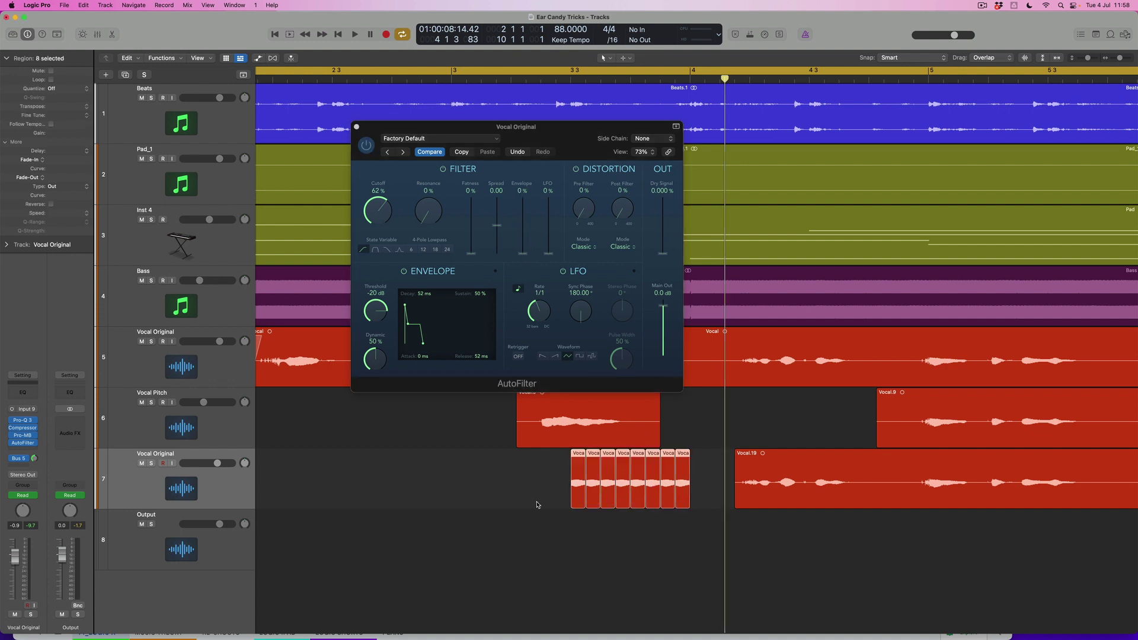
{"action": "key", "text": "ctrl+s"}
{"action": "key", "text": "shift+Return"}
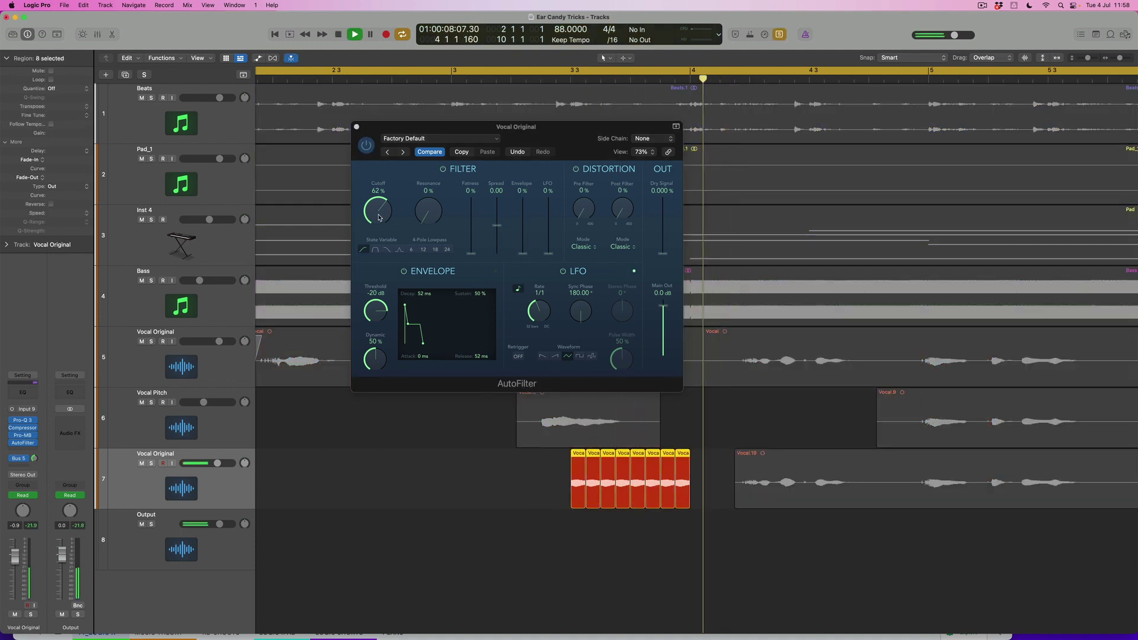
{"action": "key", "text": "space"}
{"action": "left_click_drag", "start_coordinate": [381, 214], "coordinate": [381, 212]}
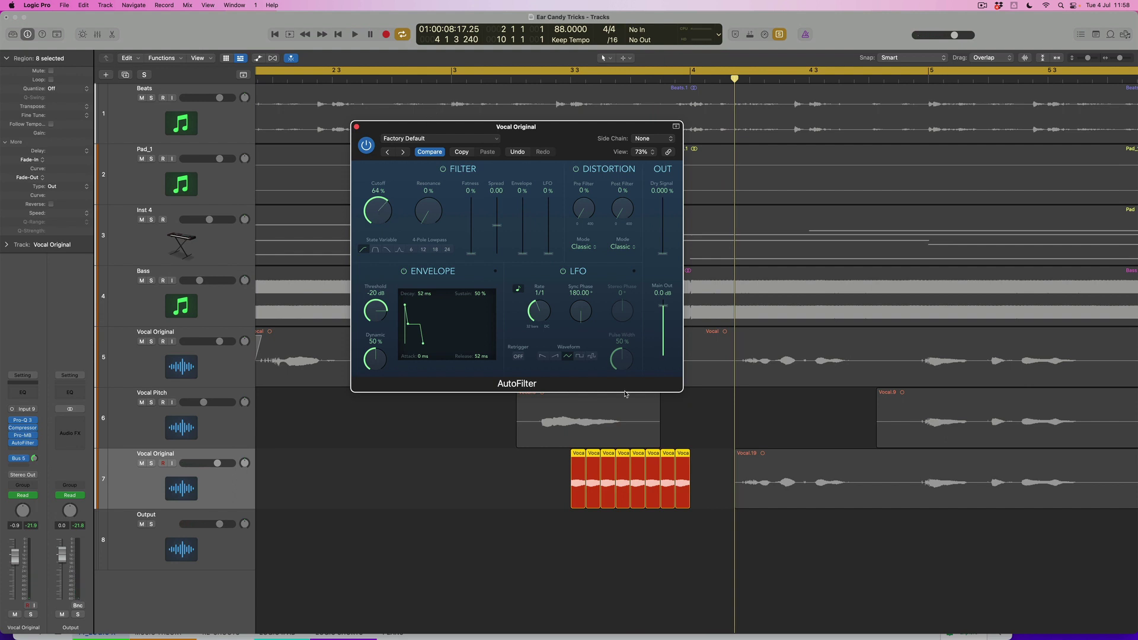
Show track automation and set the slice track's lane to AutoFilter Cutoff.
{"action": "key", "text": "z"}
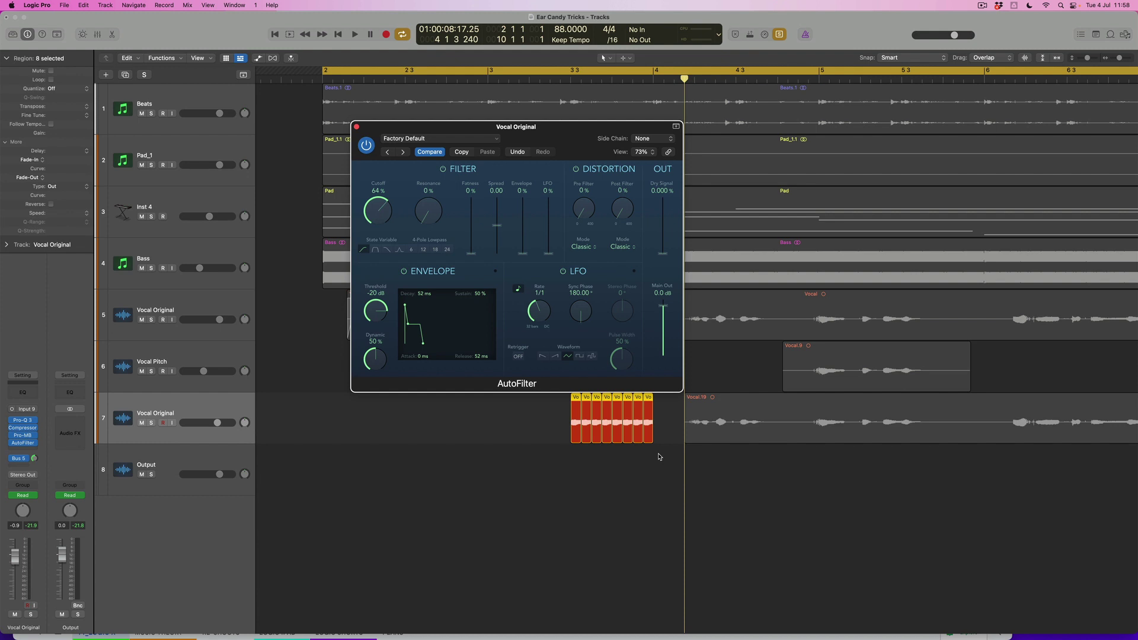
{"action": "left_click", "coordinate": [199, 410]}
{"action": "key", "text": "a"}
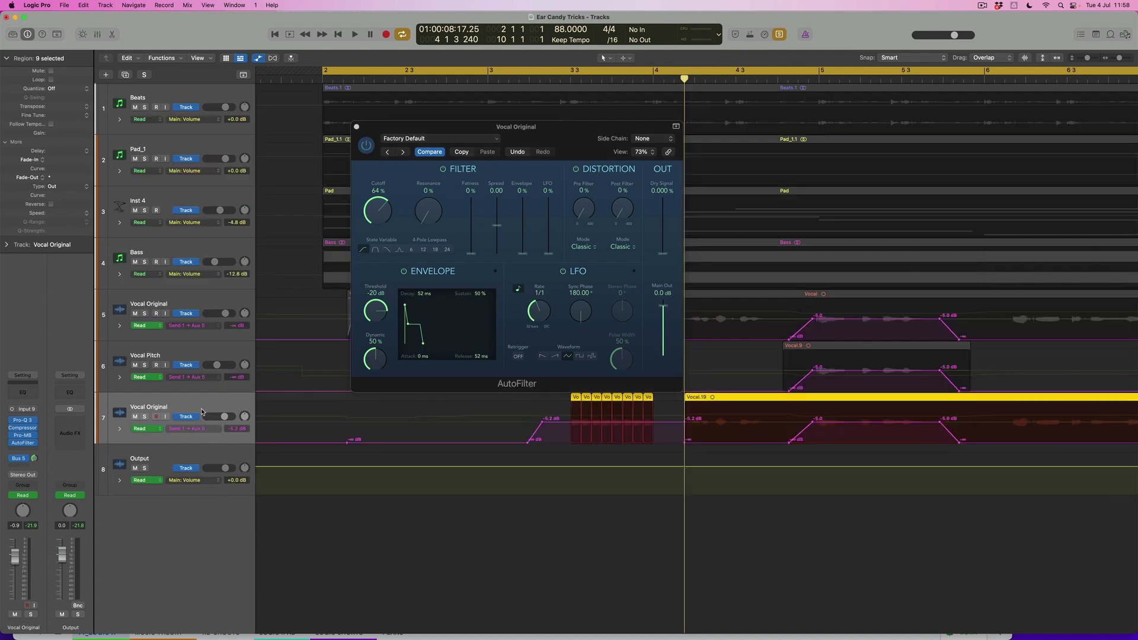
{"action": "left_click", "coordinate": [198, 431]}
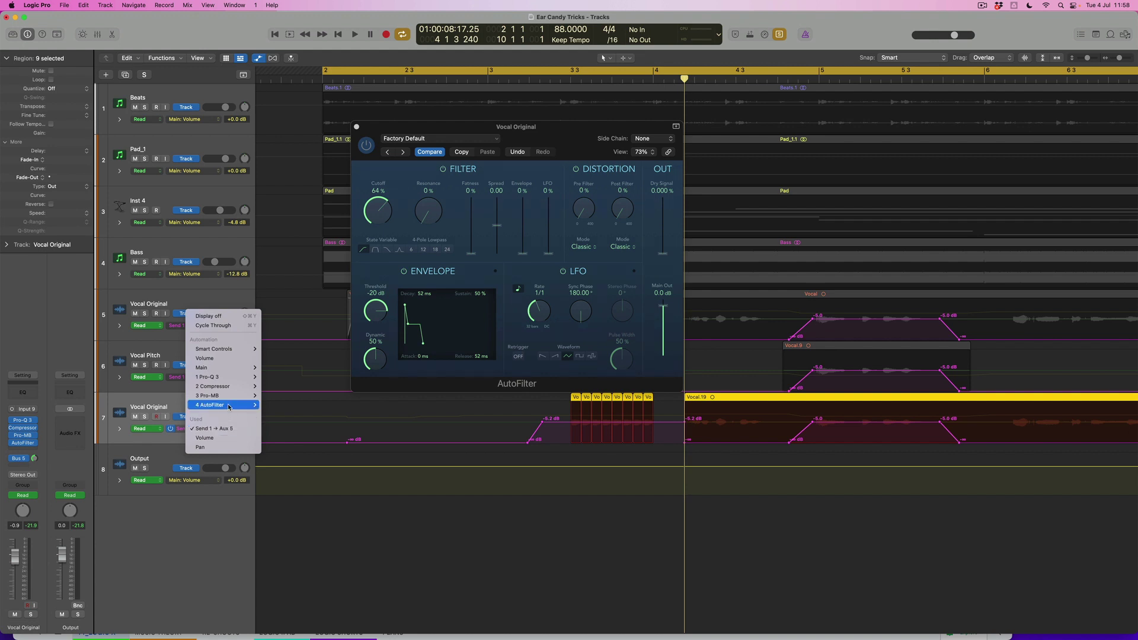
{"action": "mouse_move", "coordinate": [228, 407]}
{"action": "left_click", "coordinate": [302, 367]}
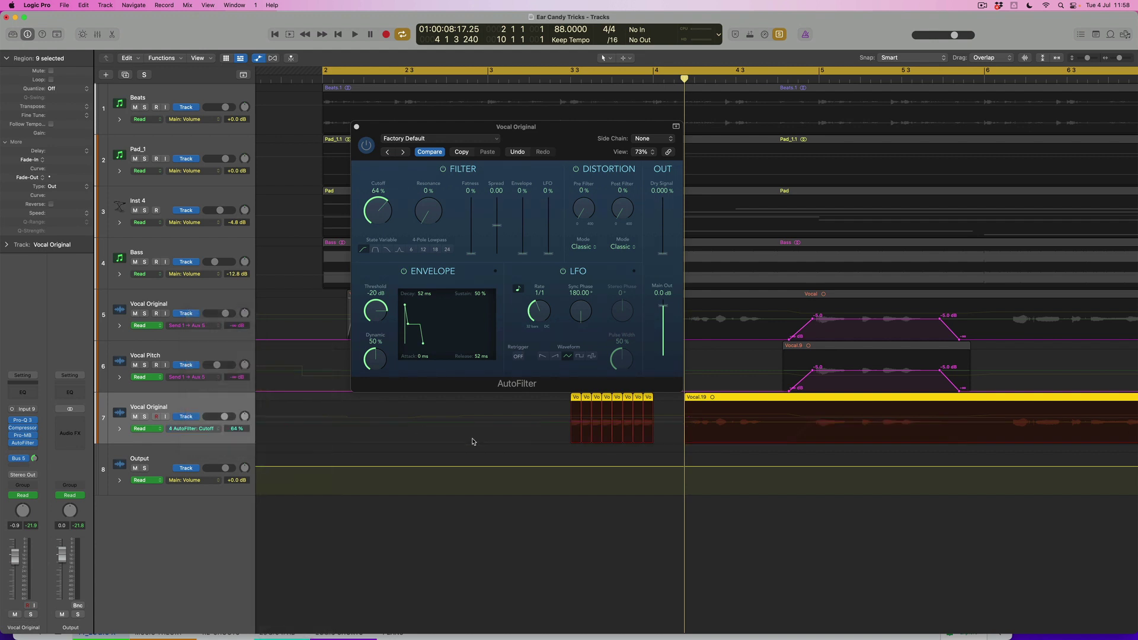
Automate the AutoFilter cutoff from 81% at the first slice down to 60% at bar 4 and play the slices.
{"action": "left_click", "coordinate": [573, 424]}
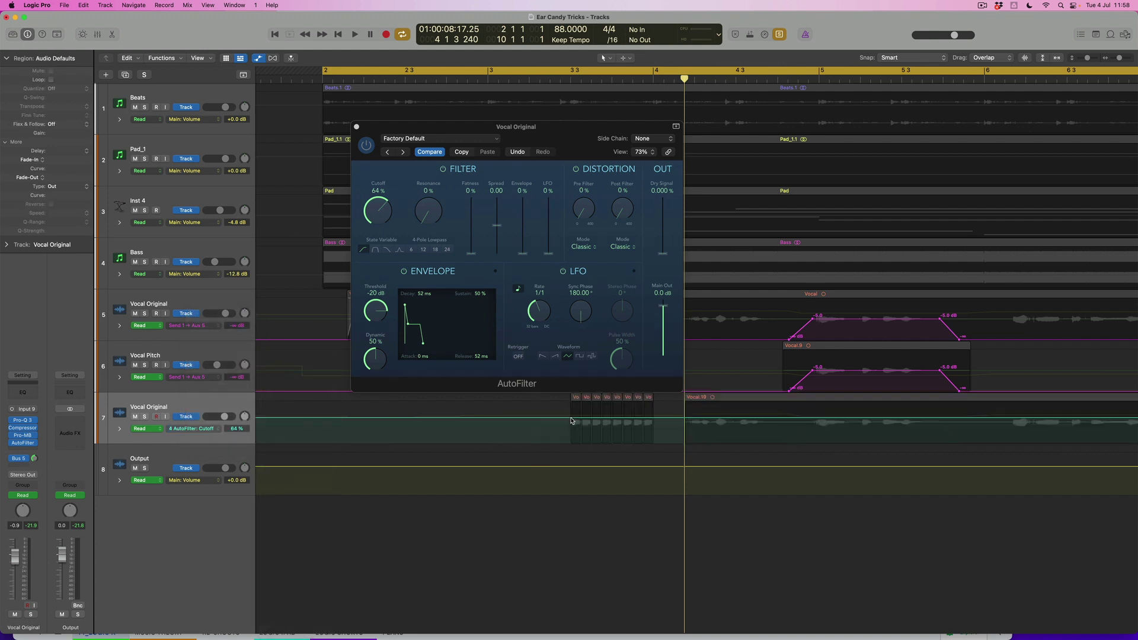
{"action": "left_click_drag", "start_coordinate": [574, 421], "coordinate": [573, 413]}
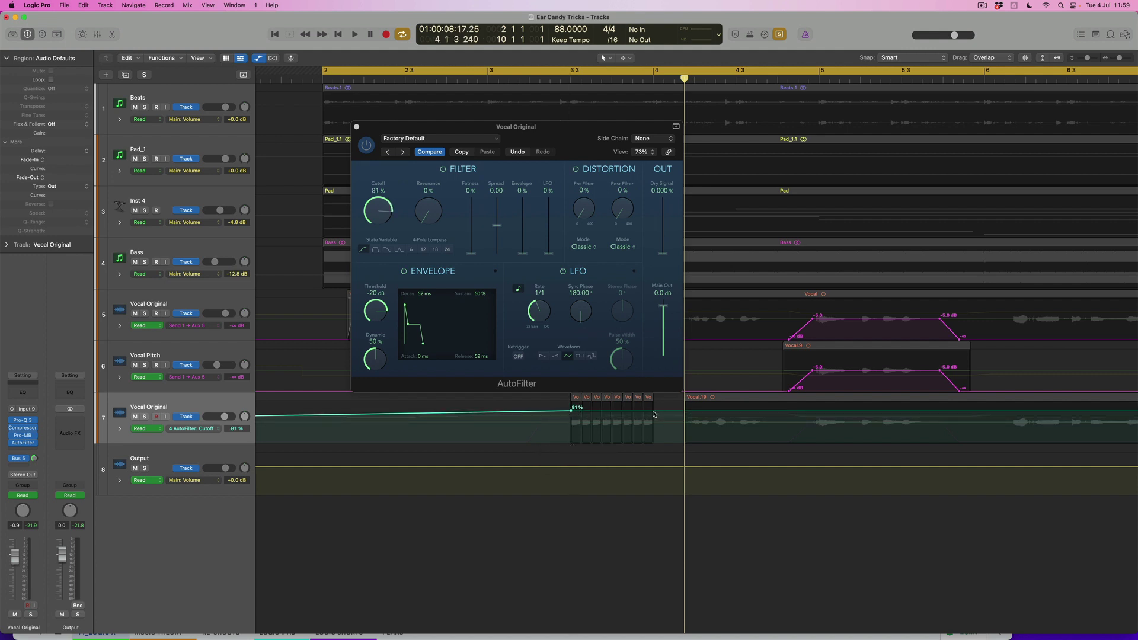
{"action": "left_click_drag", "start_coordinate": [657, 412], "coordinate": [565, 401]}
{"action": "key", "text": "space"}
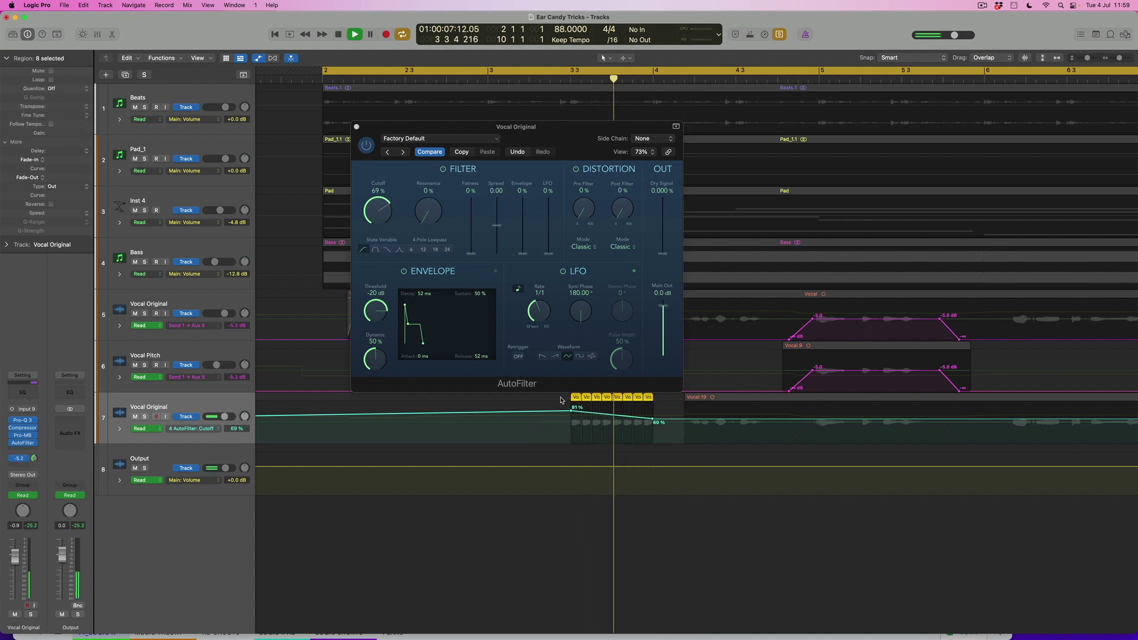
{"action": "key", "text": "space"}
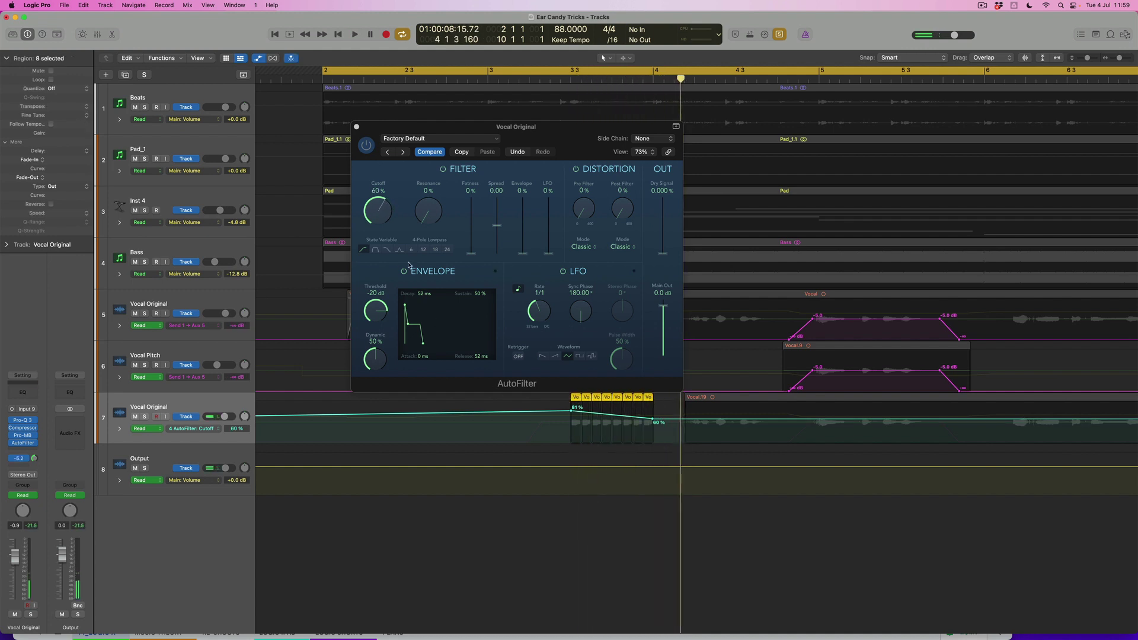
Close the AutoFilter window, play the full mix and mute the long vocal region following the slices.
{"action": "left_click", "coordinate": [356, 127]}
{"action": "key", "text": "space"}
{"action": "scroll", "coordinate": [355, 128], "scroll_direction": "up", "scroll_amount": 2}
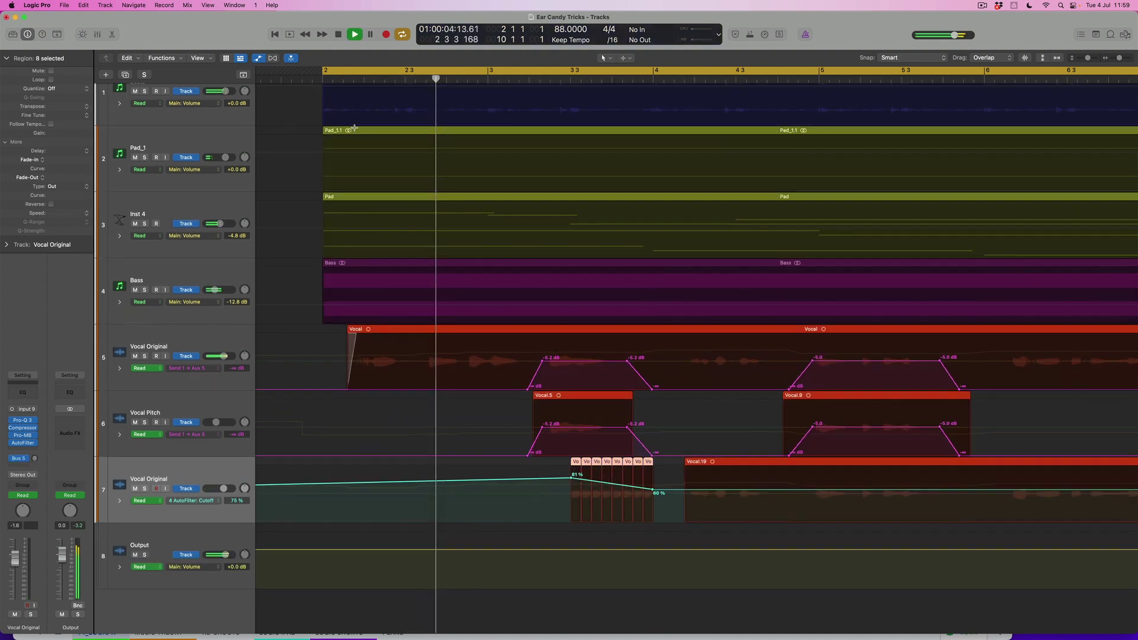
{"action": "left_click", "coordinate": [713, 464]}
{"action": "key", "text": "ctrl+m"}
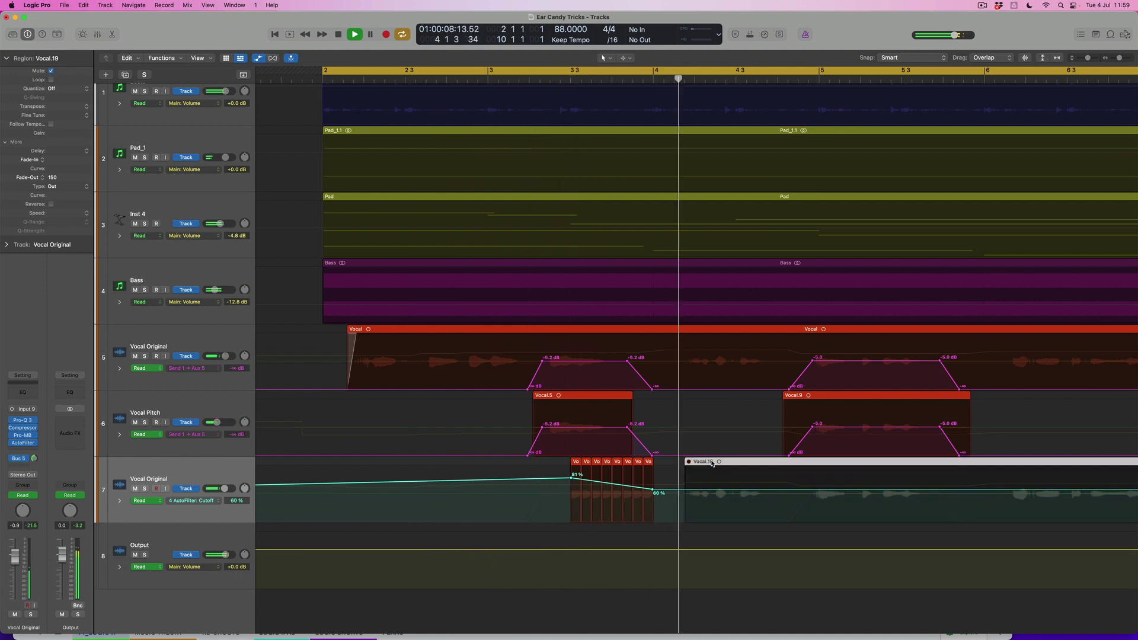
Switch the slice track's automation to Volume and lower the level across the eight slices by about 5 dB.
{"action": "key", "text": "super+Left"}
{"action": "key", "text": "super+Up"}
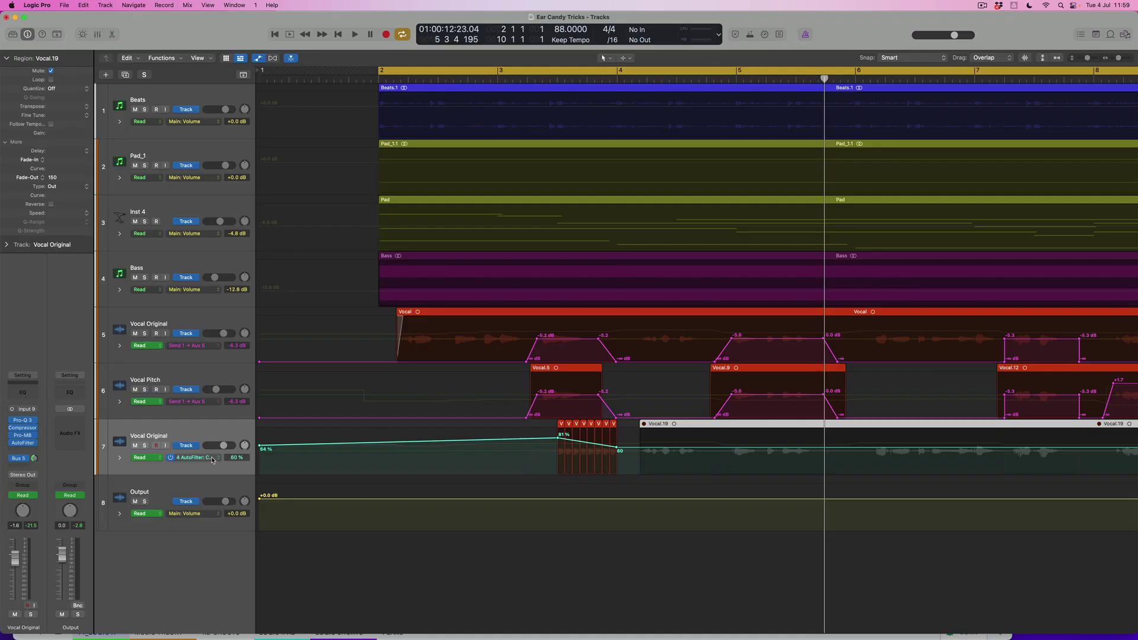
{"action": "left_click", "coordinate": [196, 457]}
{"action": "left_click", "coordinate": [228, 466]}
{"action": "left_click", "coordinate": [532, 448]}
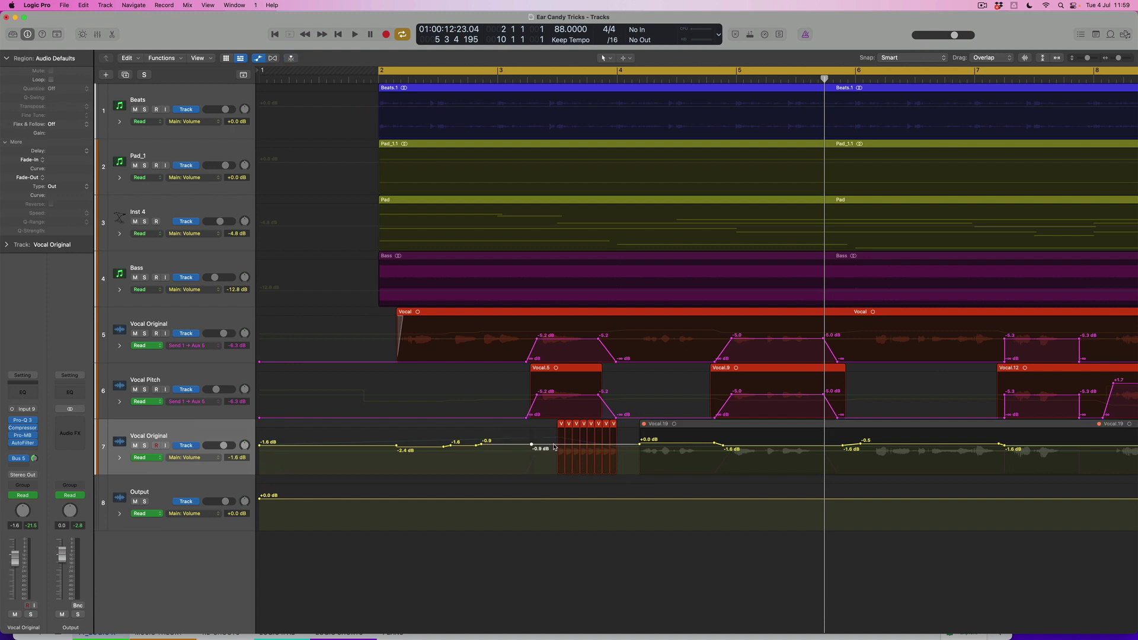
{"action": "left_click_drag", "start_coordinate": [551, 440], "coordinate": [588, 454]}
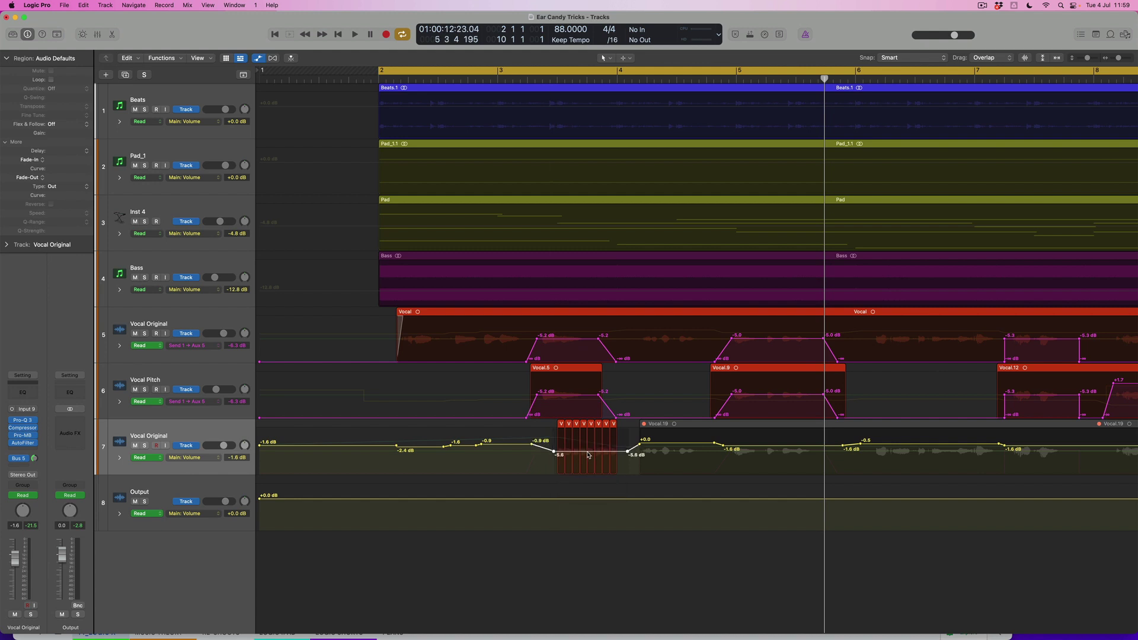
Switch the slice track's automation to absolute Pan, sweep it from -48 to +47 across the eight slices and play the result.
{"action": "left_click", "coordinate": [218, 460]}
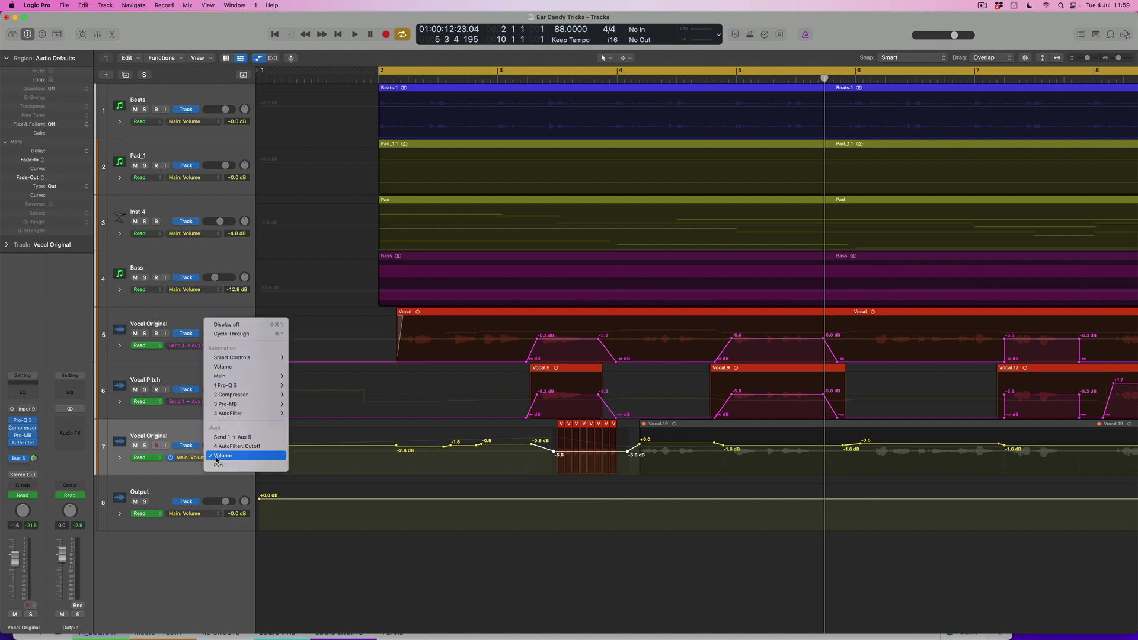
{"action": "mouse_move", "coordinate": [249, 375]}
{"action": "mouse_move", "coordinate": [315, 386]}
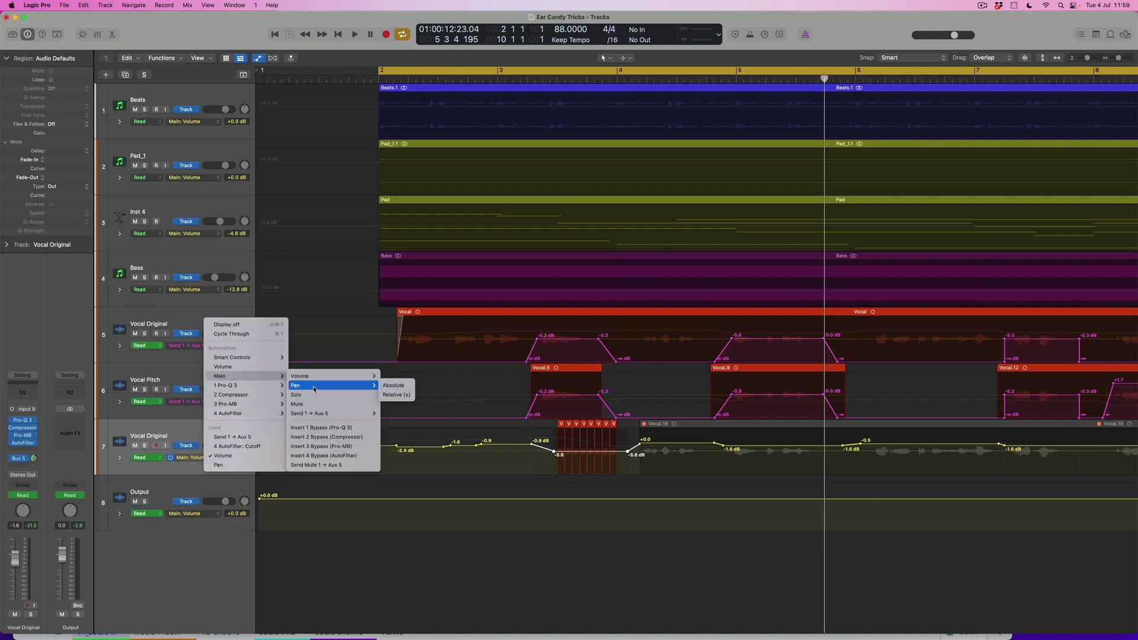
{"action": "left_click", "coordinate": [394, 386]}
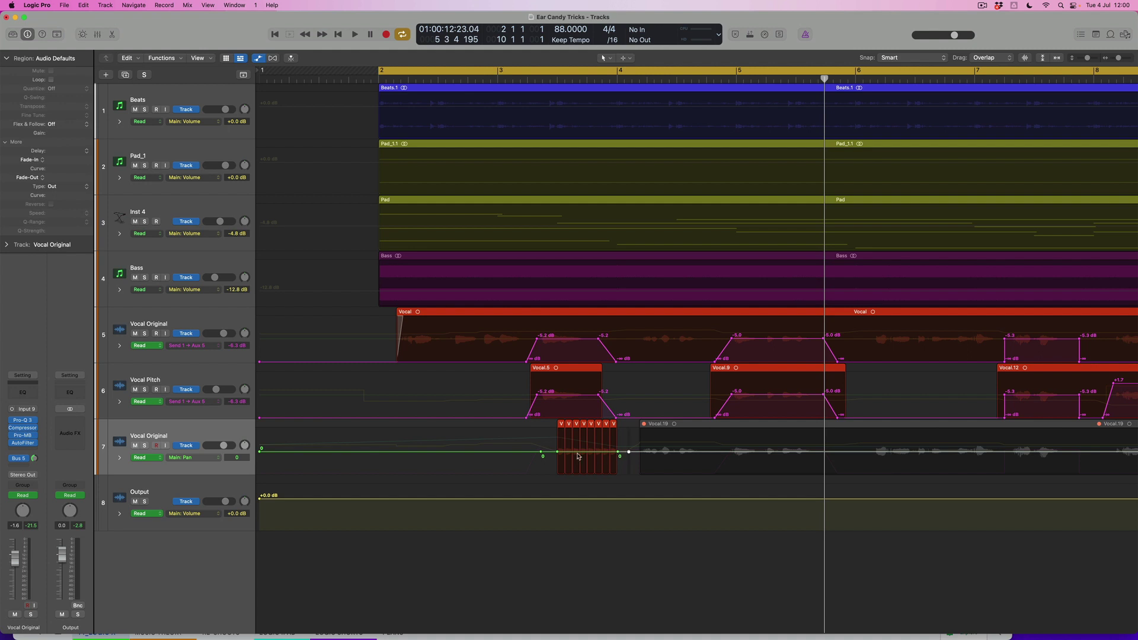
{"action": "left_click_drag", "start_coordinate": [558, 452], "coordinate": [617, 472]}
{"action": "key", "text": "space"}
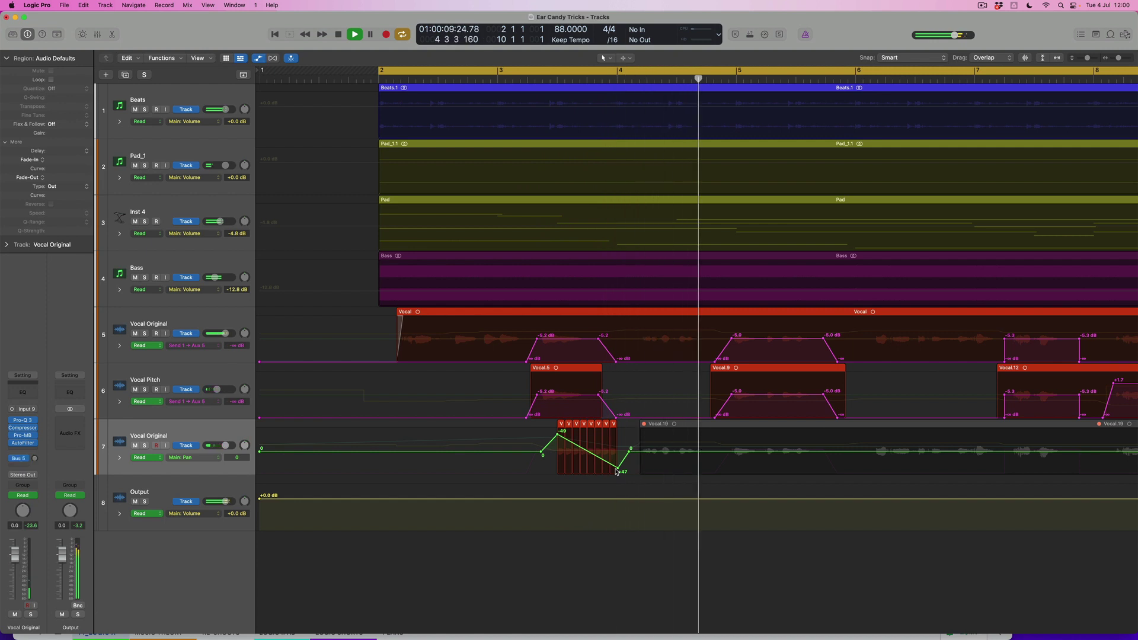
Add a send to Bus 6 on the upper Vocal Original track.
{"action": "key", "text": "cmd+Down"}
{"action": "key", "text": "cmd+Left"}
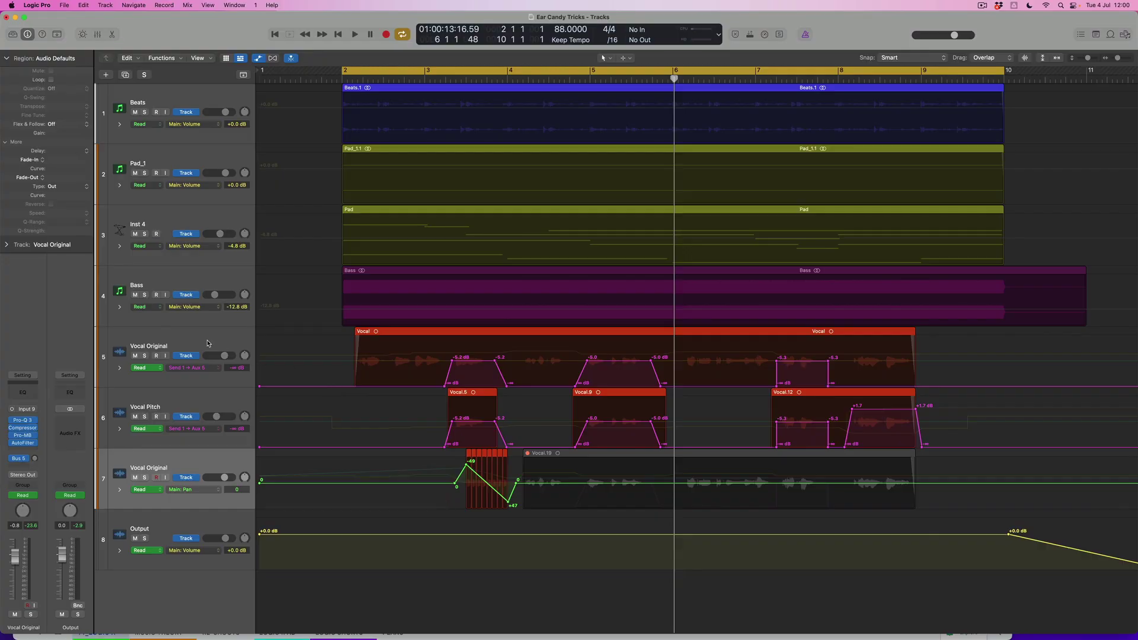
{"action": "left_click", "coordinate": [207, 343]}
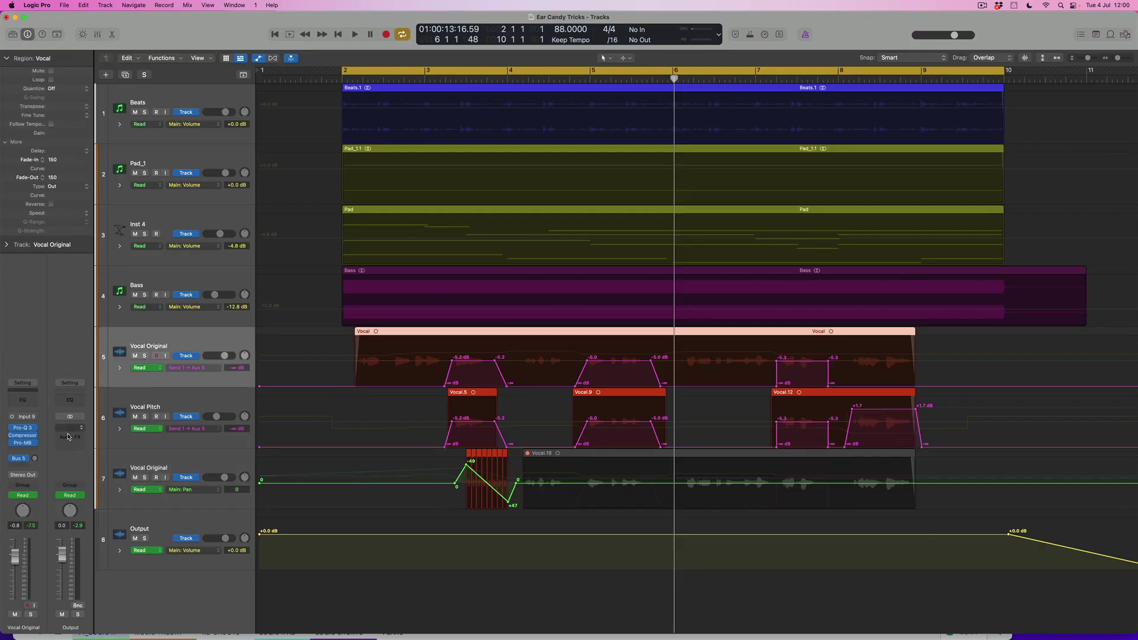
{"action": "left_click", "coordinate": [26, 468]}
{"action": "mouse_move", "coordinate": [36, 479]}
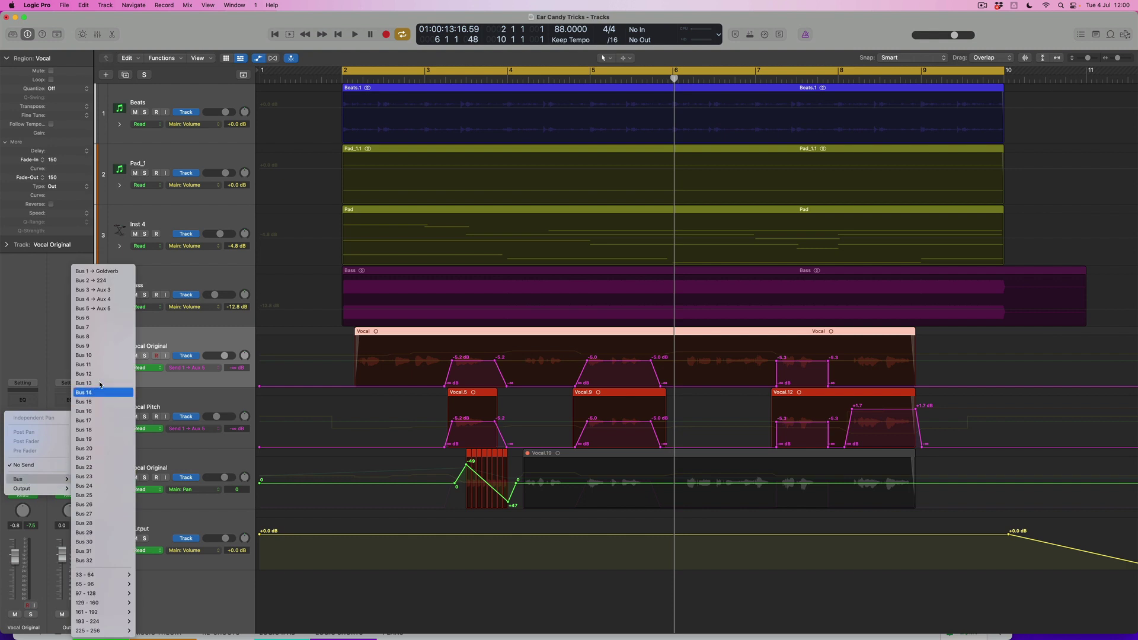
{"action": "left_click", "coordinate": [89, 319]}
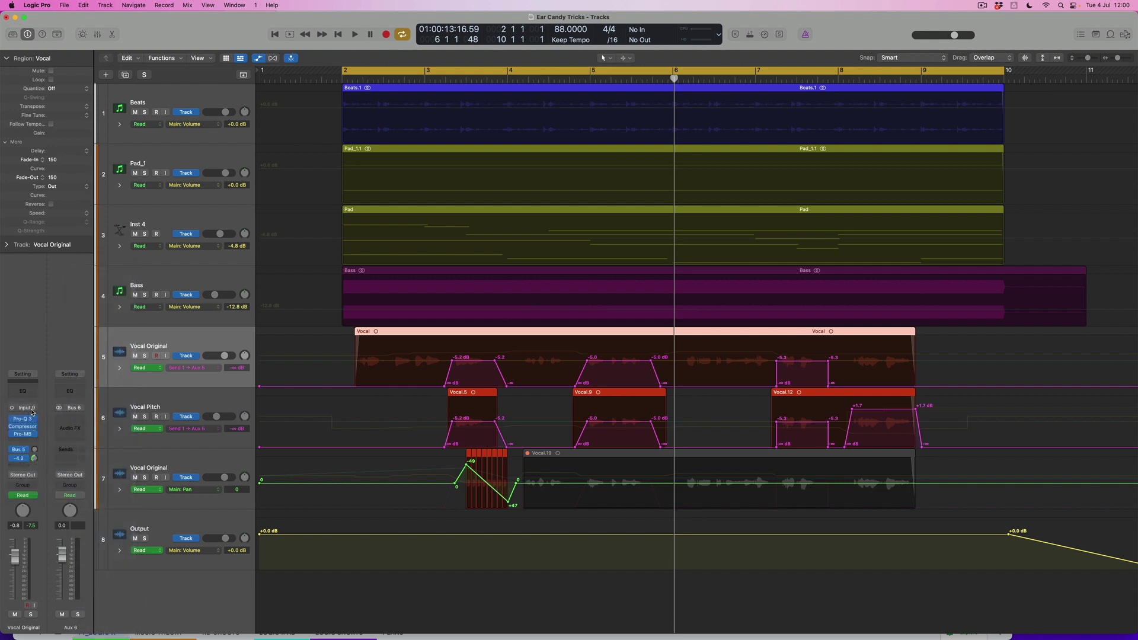
Insert a Tape Delay on Aux 6 and move its window clear of the opening vocal phrases.
{"action": "left_click", "coordinate": [83, 419]}
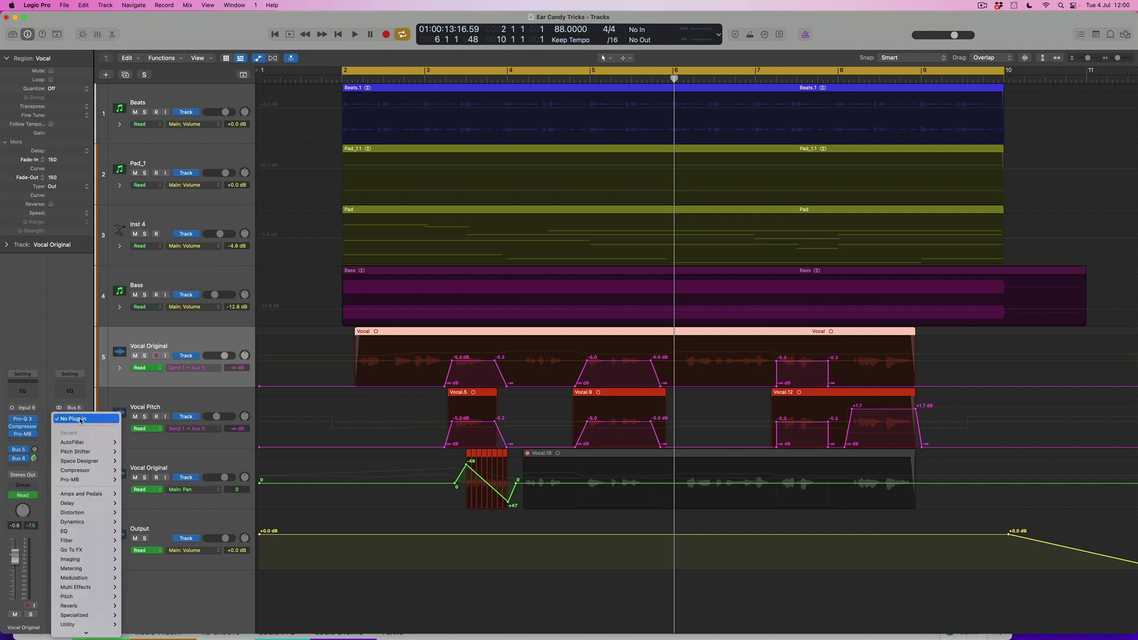
{"action": "scroll", "coordinate": [83, 604], "scroll_direction": "down", "scroll_amount": 1}
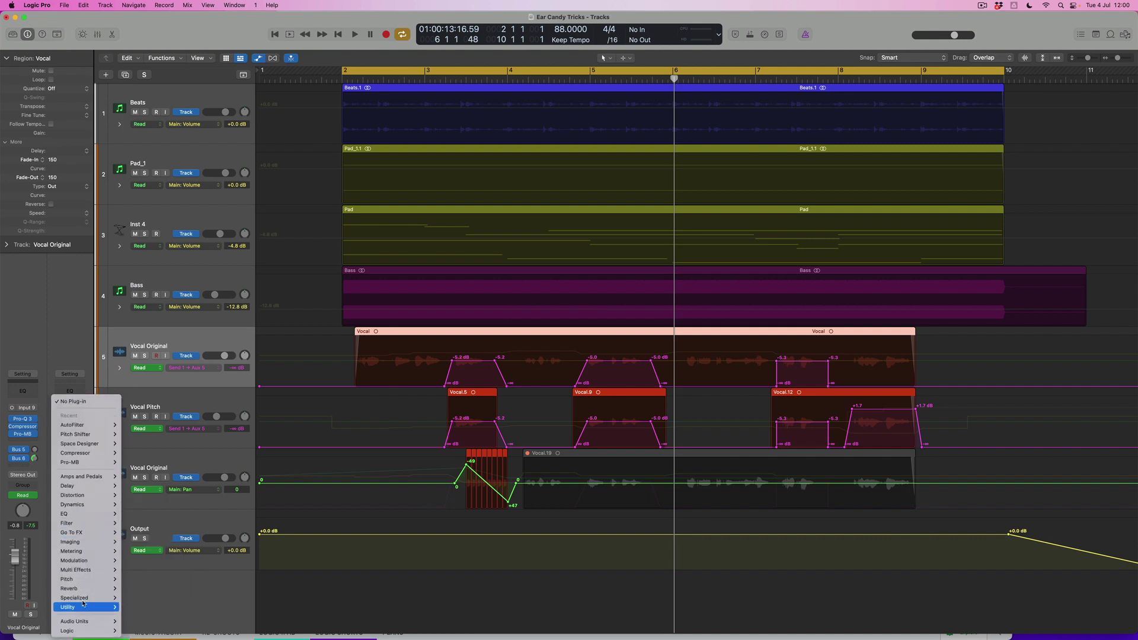
{"action": "mouse_move", "coordinate": [84, 563]}
{"action": "mouse_move", "coordinate": [89, 487]}
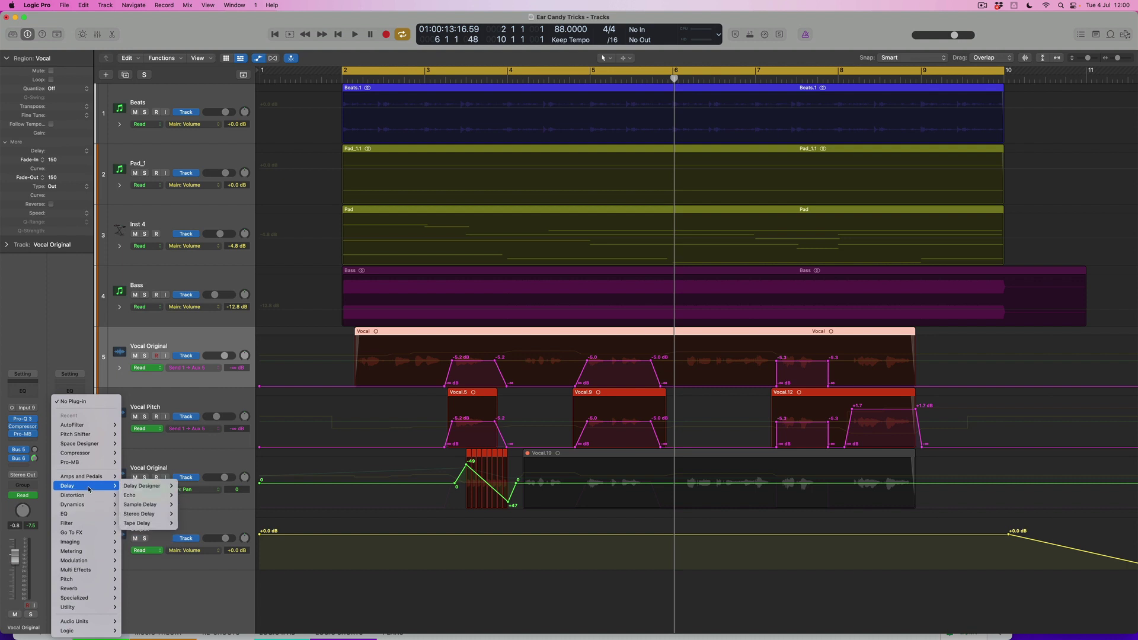
{"action": "mouse_move", "coordinate": [143, 523]}
{"action": "left_click", "coordinate": [181, 524]}
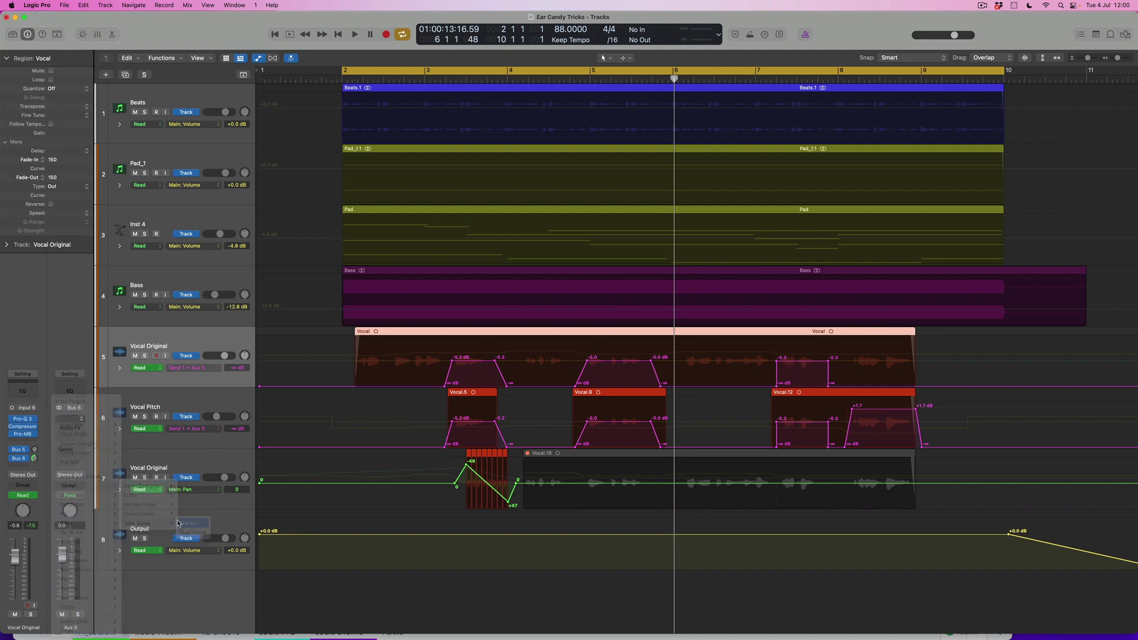
{"action": "left_click_drag", "start_coordinate": [417, 128], "coordinate": [771, 306]}
Set the cycle range from bar 5 to bar 7 and play the upper Vocal Original track in solo.
{"action": "left_click", "coordinate": [594, 73]}
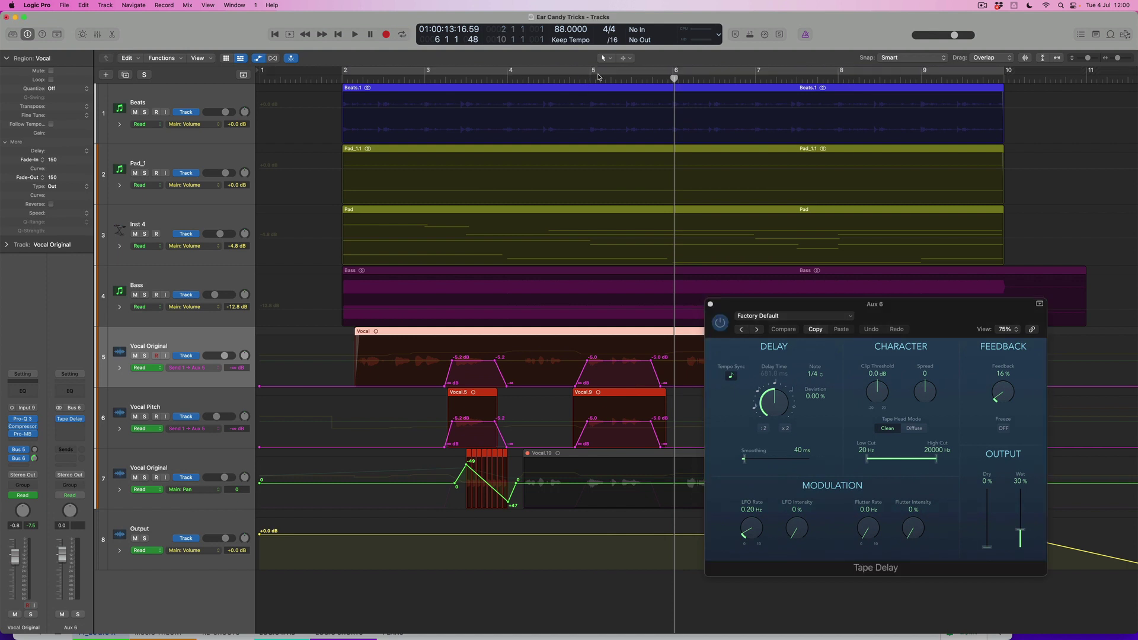
{"action": "left_click_drag", "start_coordinate": [594, 72], "coordinate": [710, 118]}
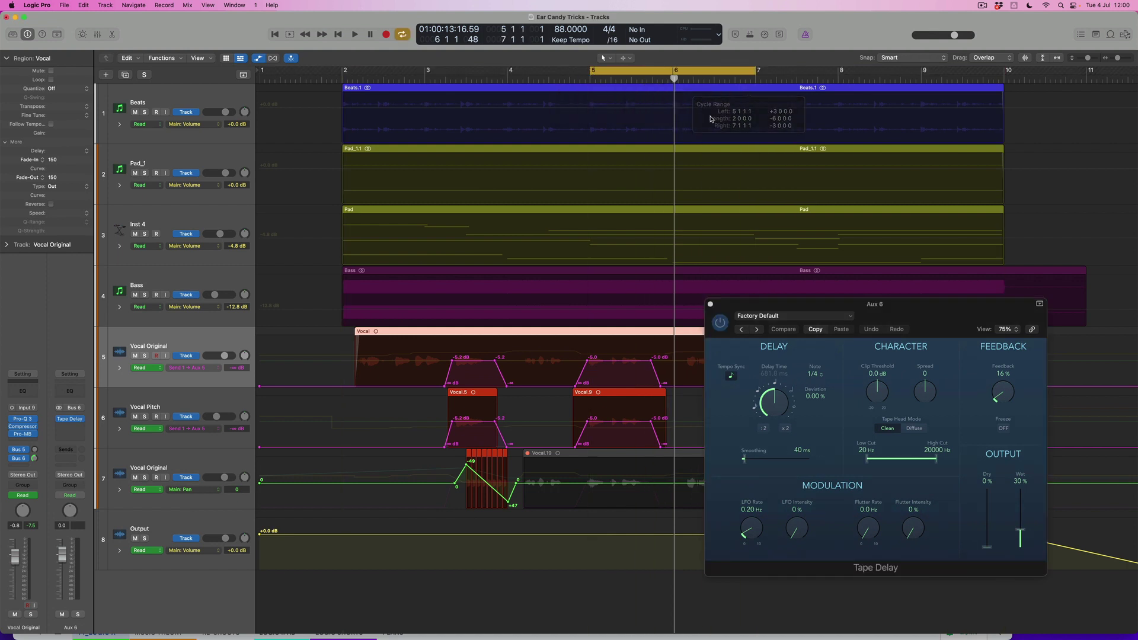
{"action": "left_click", "coordinate": [146, 356]}
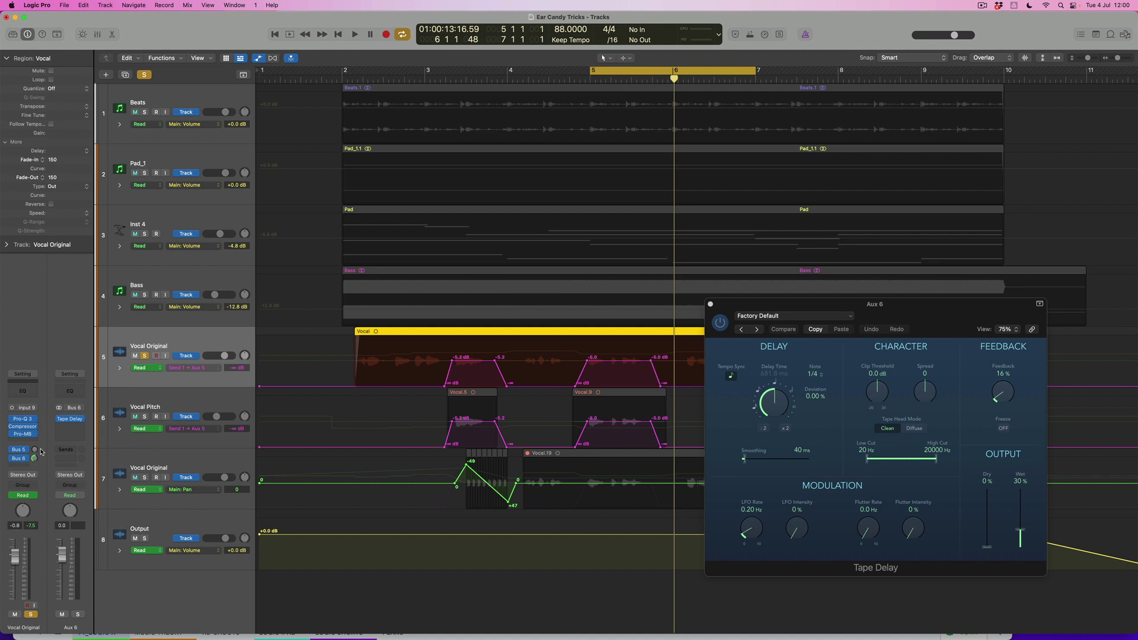
{"action": "key", "text": "space"}
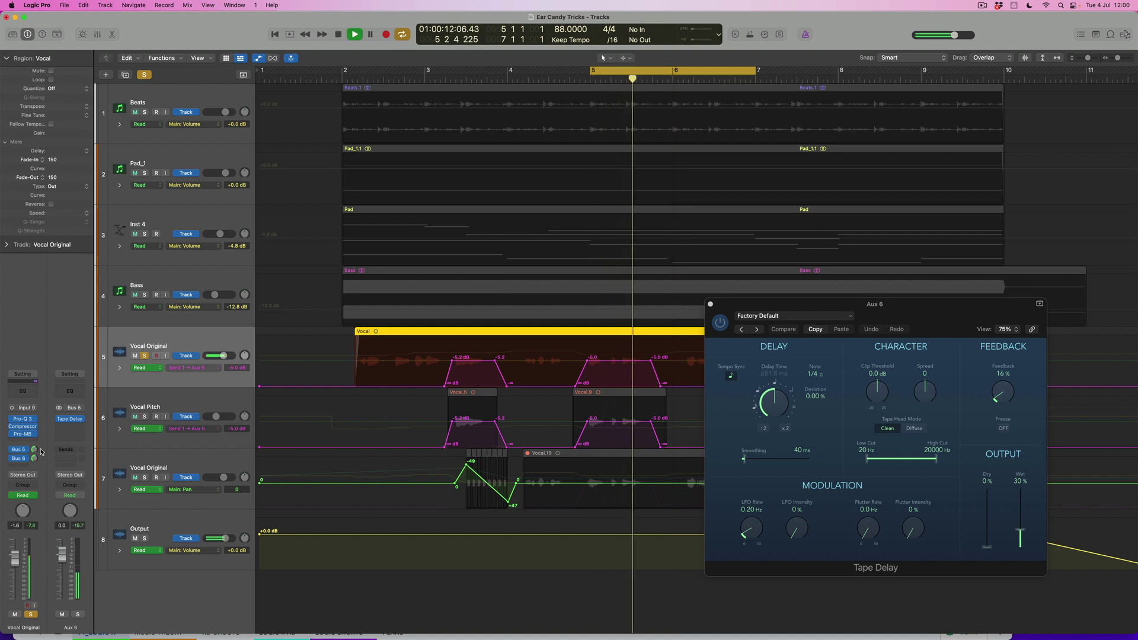
Set the Tape Delay's note value to 1/2 while the soloed vocal loops, and stop playback.
{"action": "left_click", "coordinate": [810, 374]}
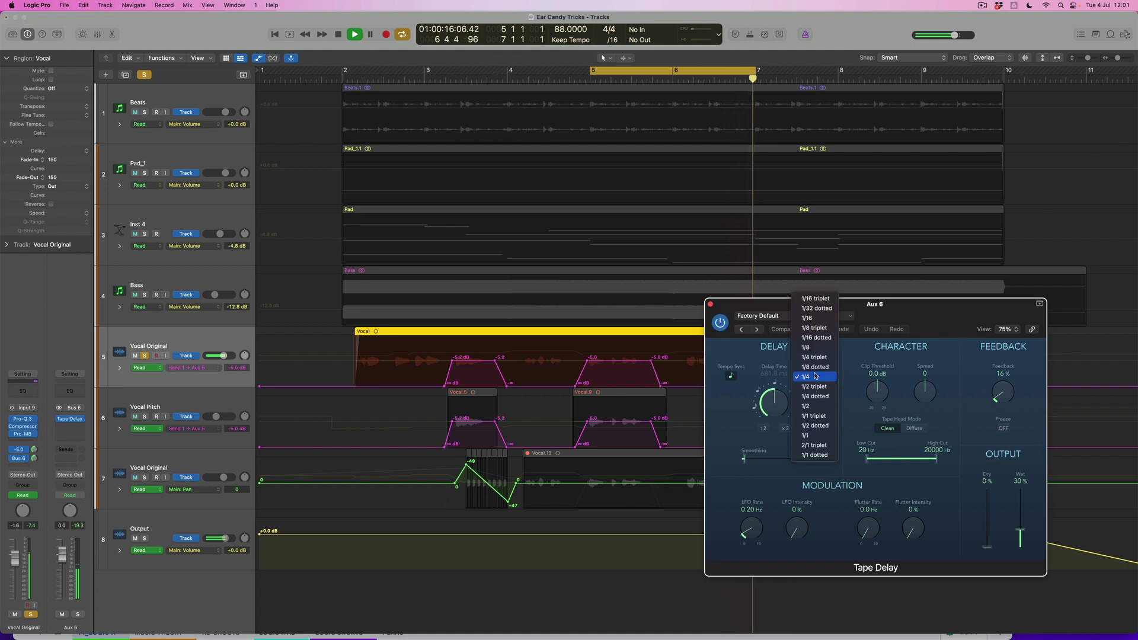
{"action": "left_click", "coordinate": [820, 406]}
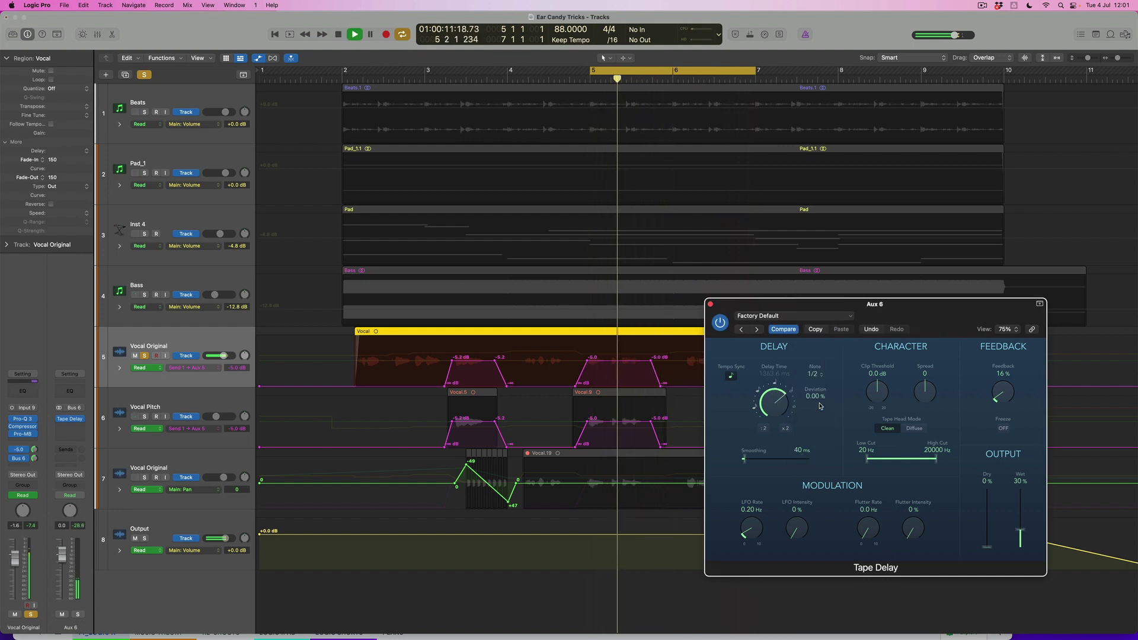
{"action": "key", "text": "space"}
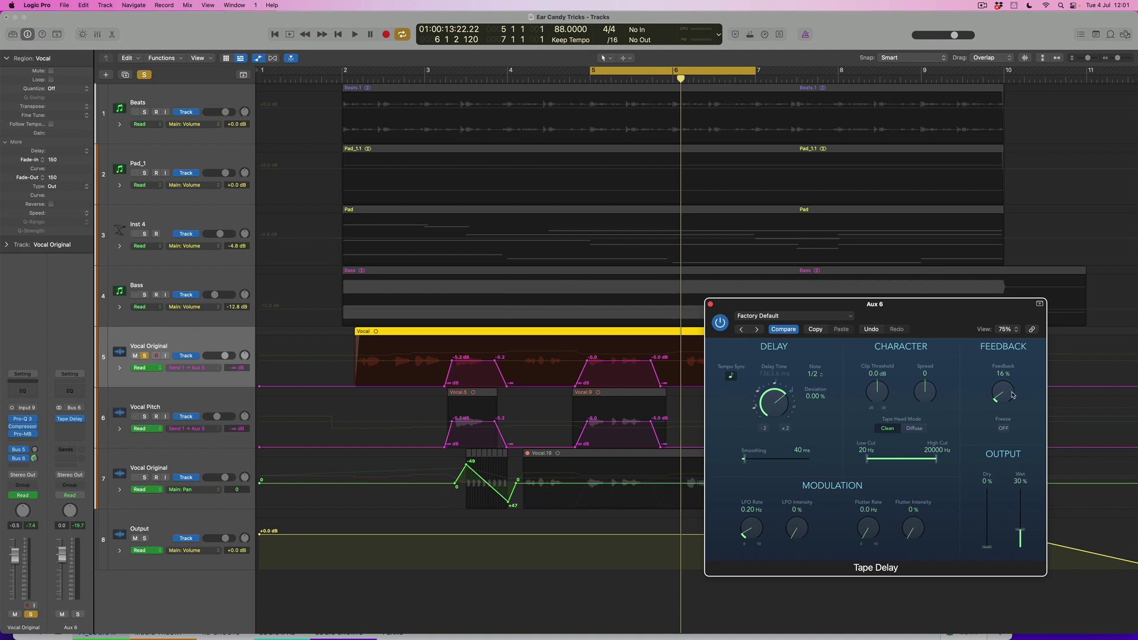
Lower the Tape Delay's feedback to 1% and raise its wet output to 100%, checking both against the looped vocal.
{"action": "left_click_drag", "start_coordinate": [1013, 395], "coordinate": [1006, 397]}
{"action": "left_click_drag", "start_coordinate": [1023, 483], "coordinate": [1023, 463]}
{"action": "key", "text": "space"}
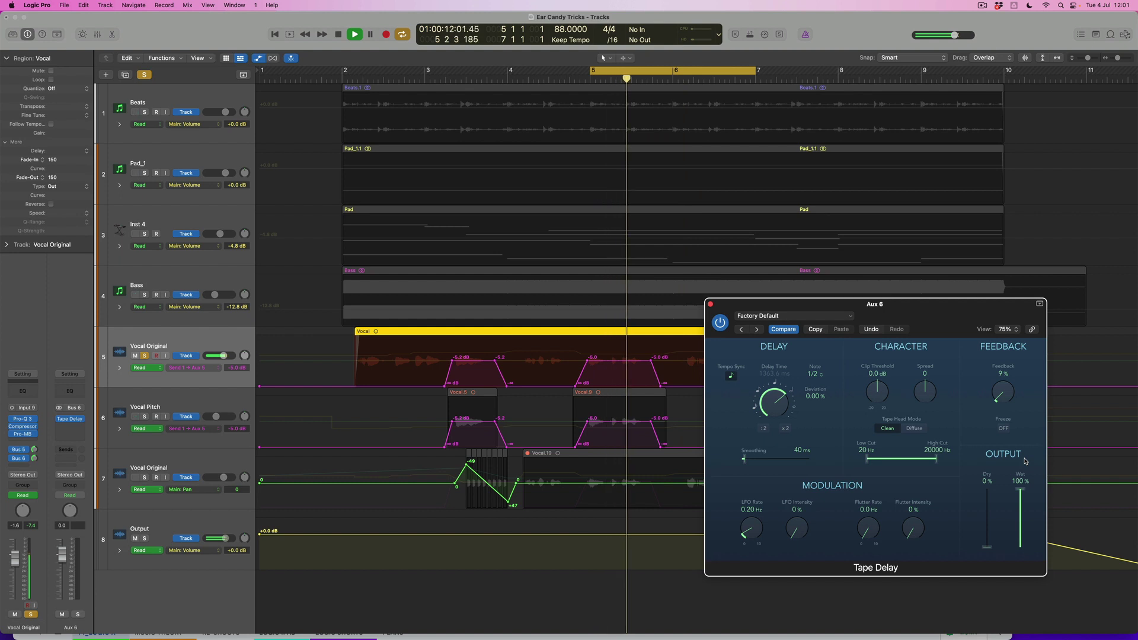
{"action": "key", "text": "space"}
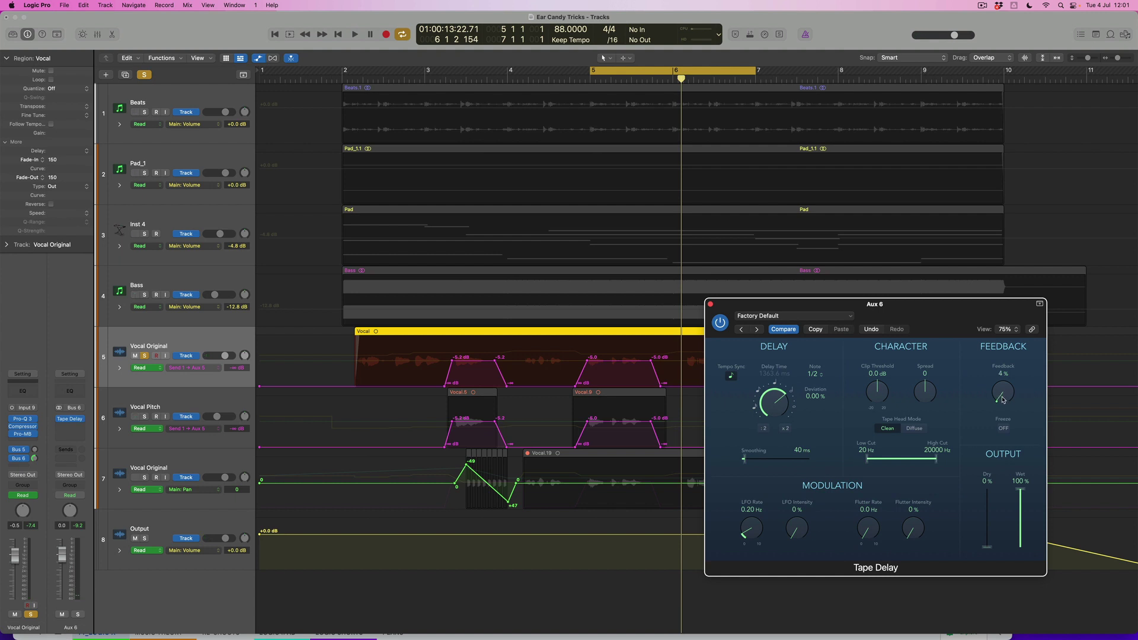
{"action": "key", "text": "space"}
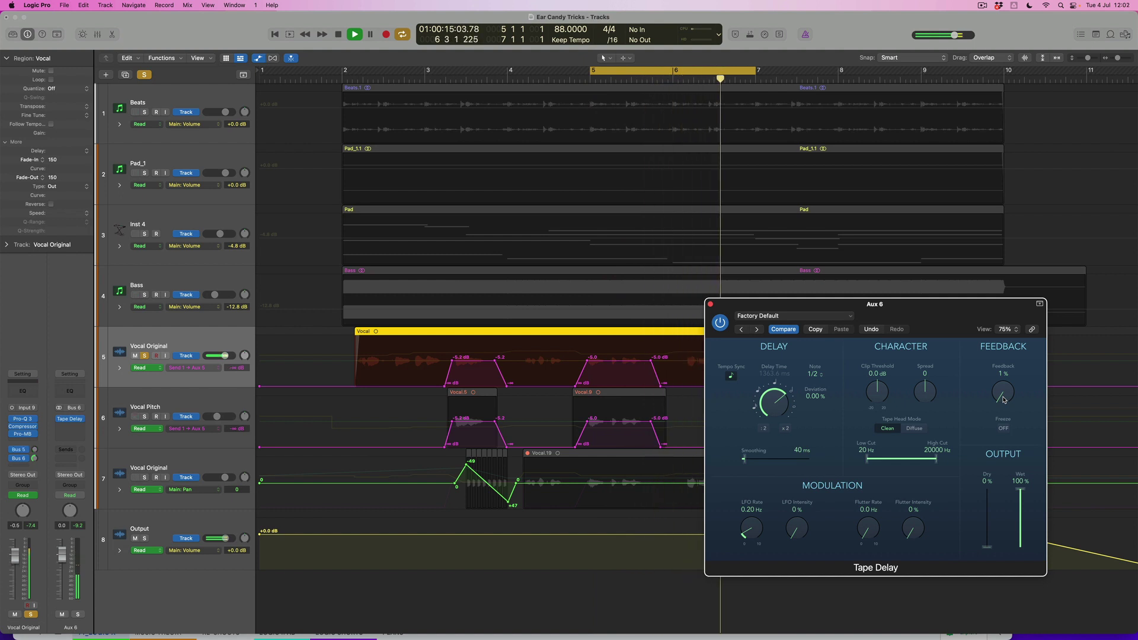
{"action": "key", "text": "space"}
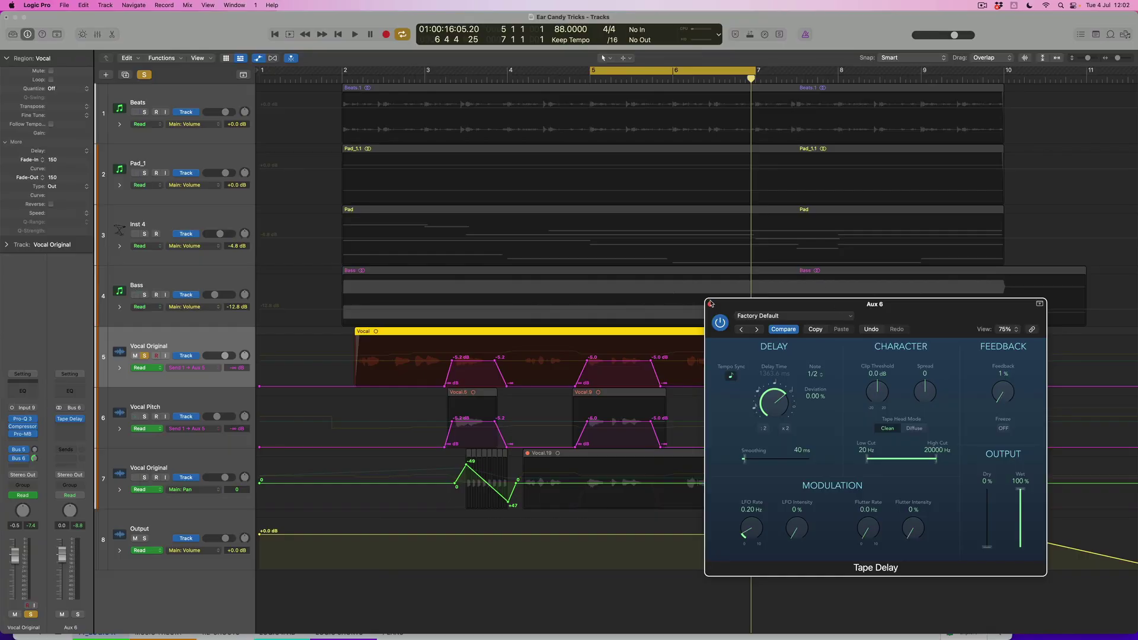
Close the Tape Delay window and switch the soloed vocal track's automation to absolute Send 2 → Aux 6.
{"action": "left_click", "coordinate": [710, 304]}
{"action": "left_click", "coordinate": [213, 368]}
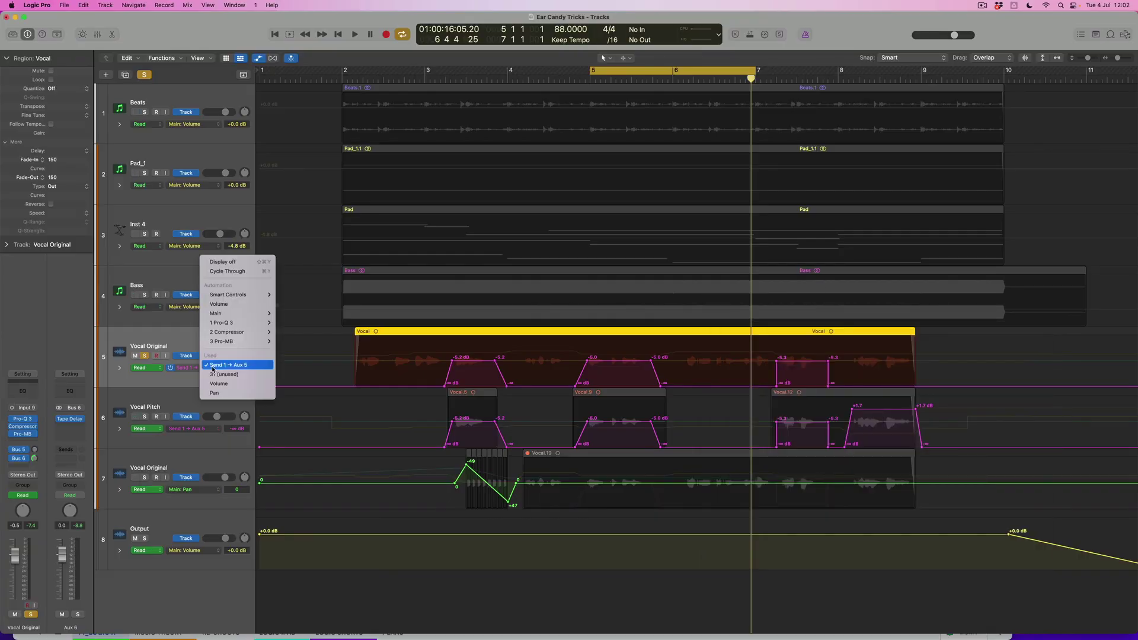
{"action": "mouse_move", "coordinate": [220, 315]}
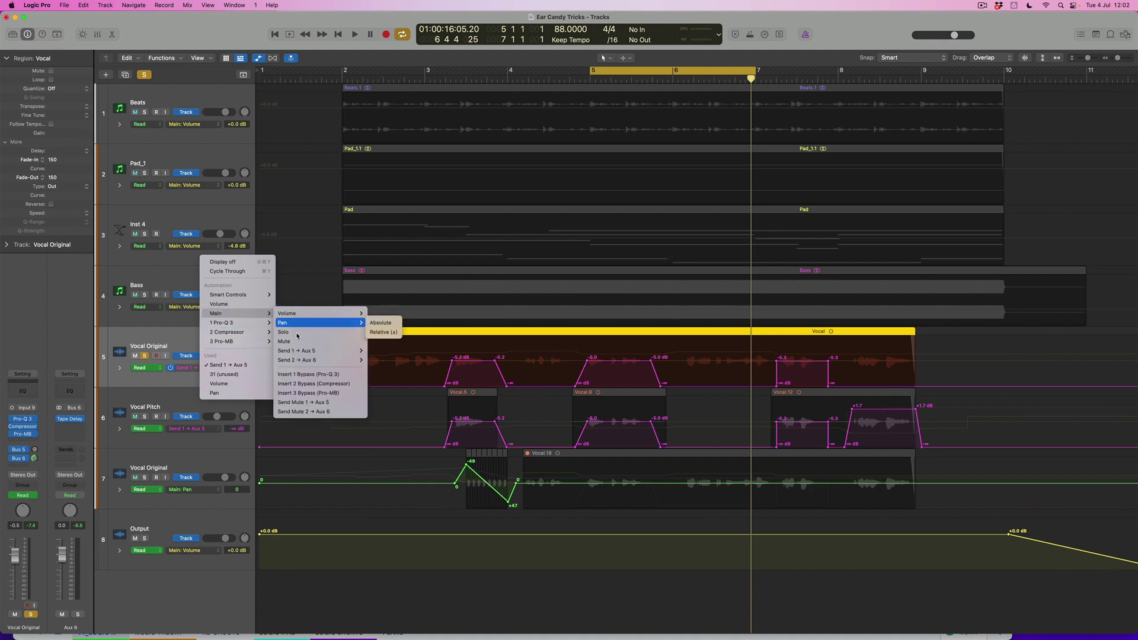
{"action": "mouse_move", "coordinate": [295, 363]}
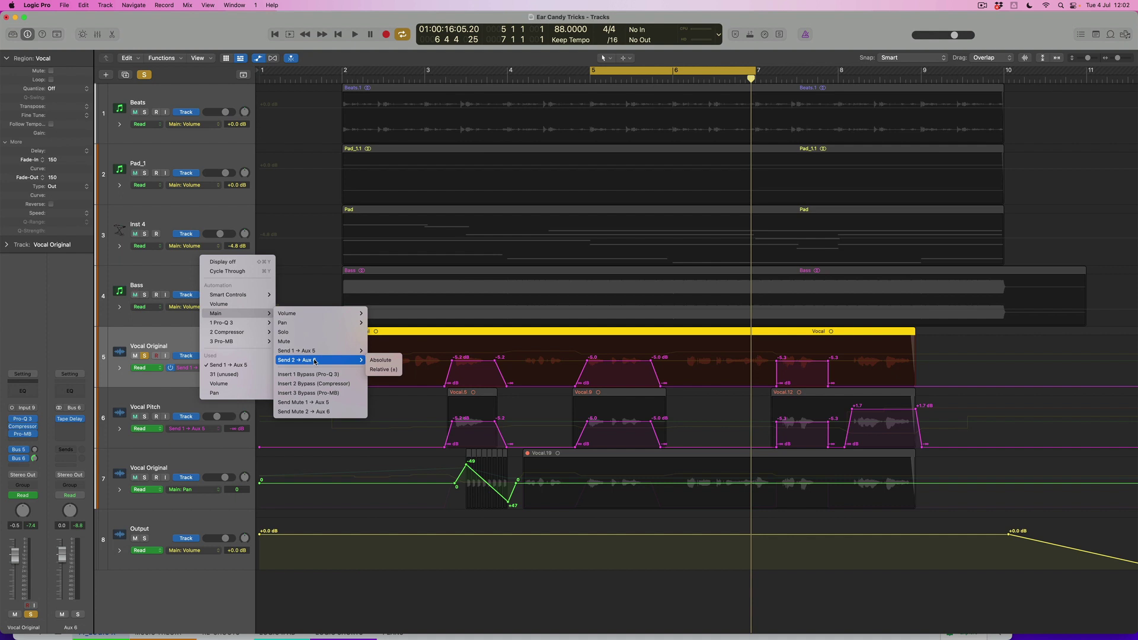
{"action": "left_click", "coordinate": [382, 361]}
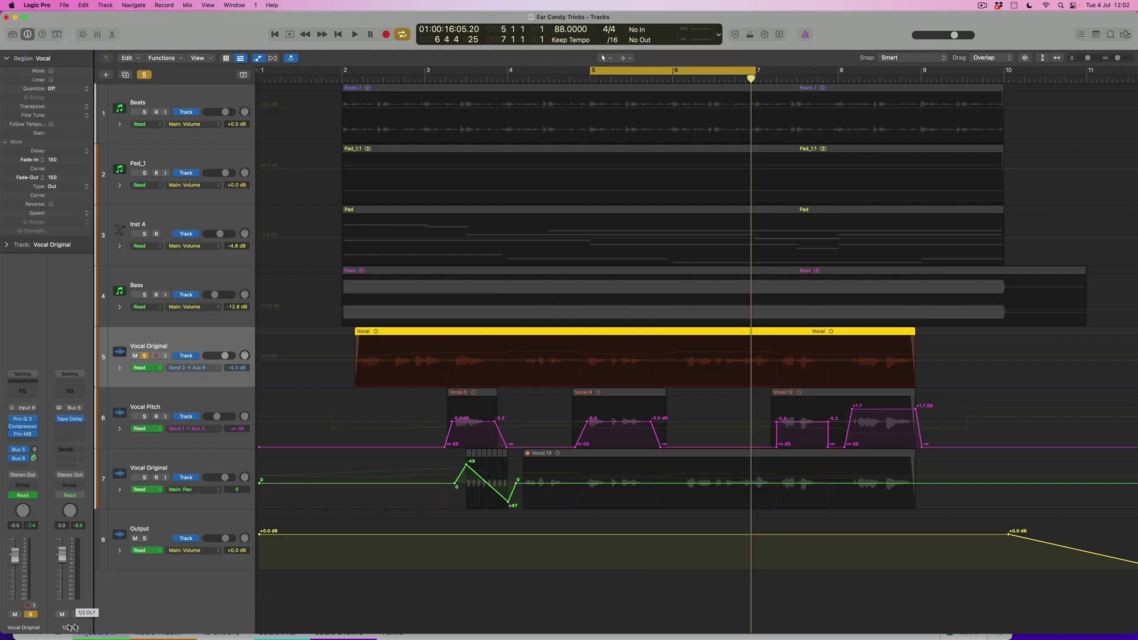
Show the Bus 5 reverb aux beside the vocal's channel strip and rename it PLATE REV.
{"action": "left_click", "coordinate": [19, 449]}
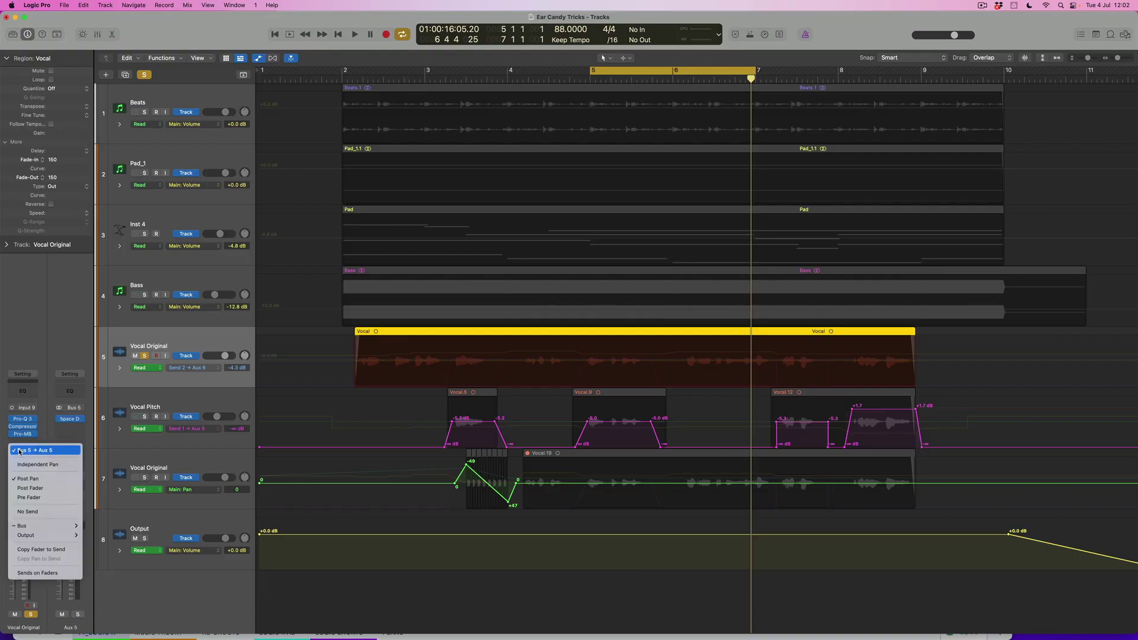
{"action": "left_click", "coordinate": [51, 364]}
{"action": "double_click", "coordinate": [71, 628]}
{"action": "type", "text": "PLATE REV"}
{"action": "key", "text": "Return"}
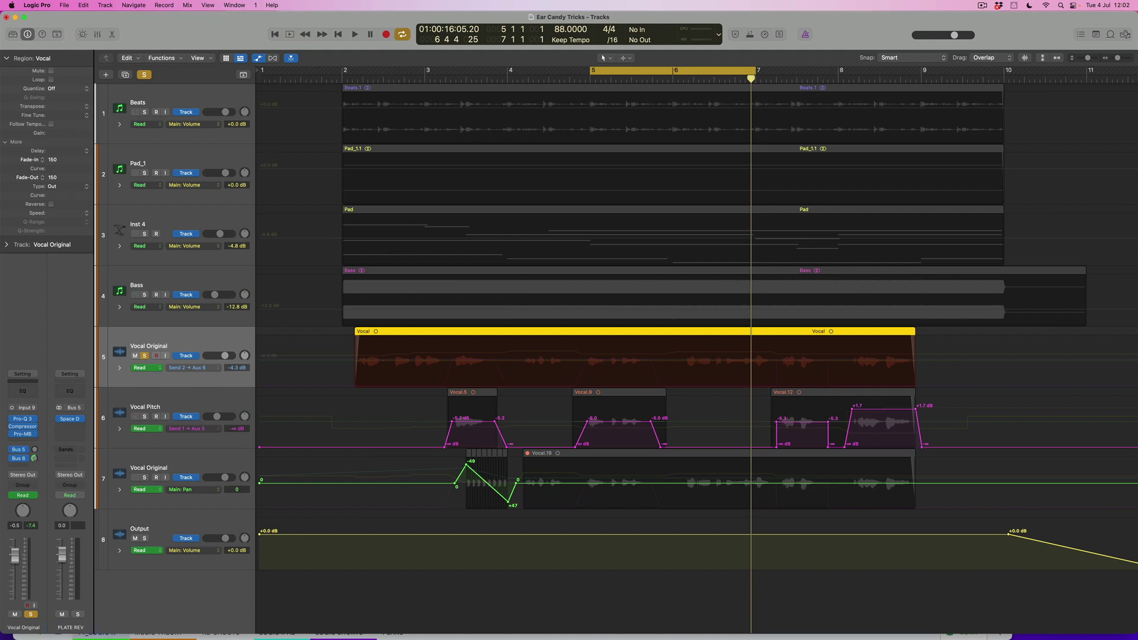
Choose absolute Send 2 → 1/2 DLY as the vocal track's automation parameter and play the bar 5 to 7 loop.
{"action": "left_click", "coordinate": [205, 370]}
{"action": "mouse_move", "coordinate": [231, 436]}
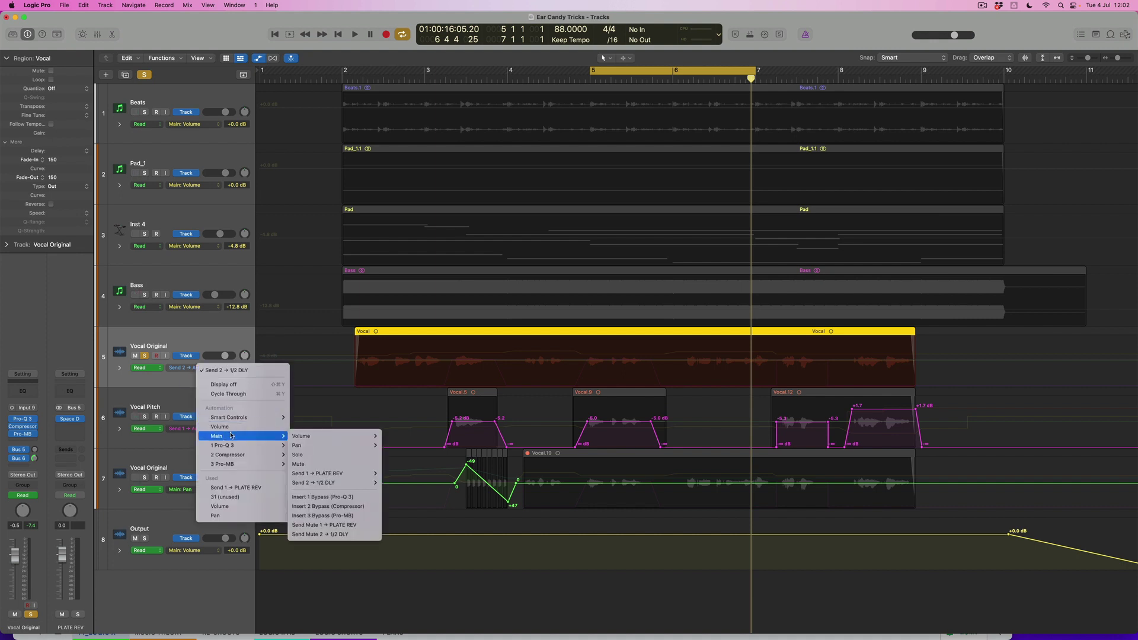
{"action": "mouse_move", "coordinate": [315, 486]}
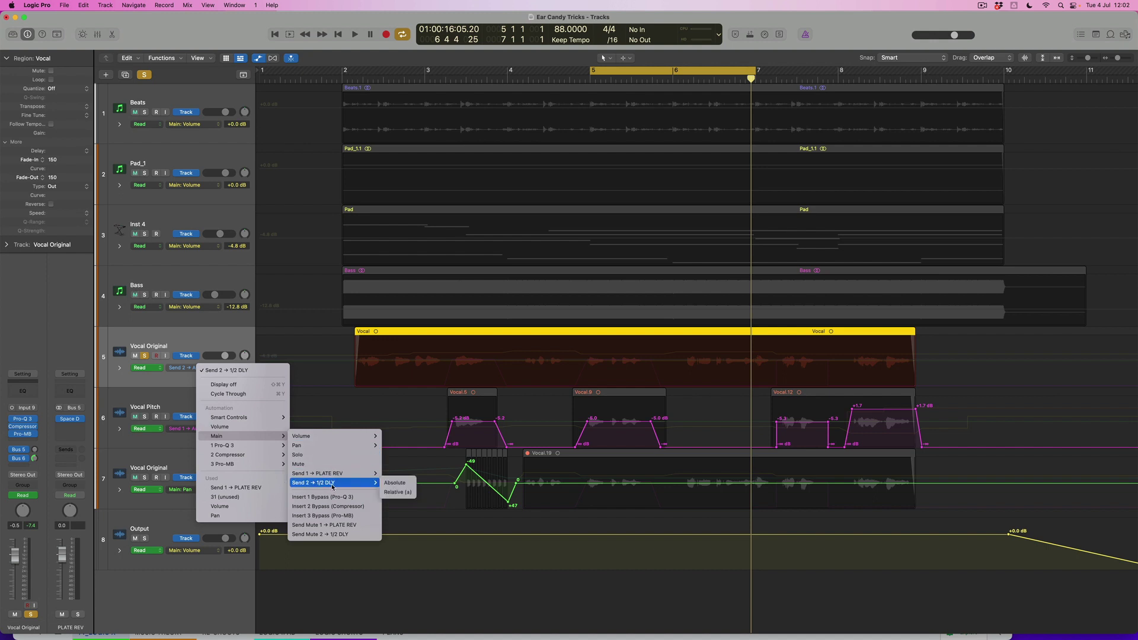
{"action": "left_click", "coordinate": [405, 487]}
{"action": "key", "text": "space"}
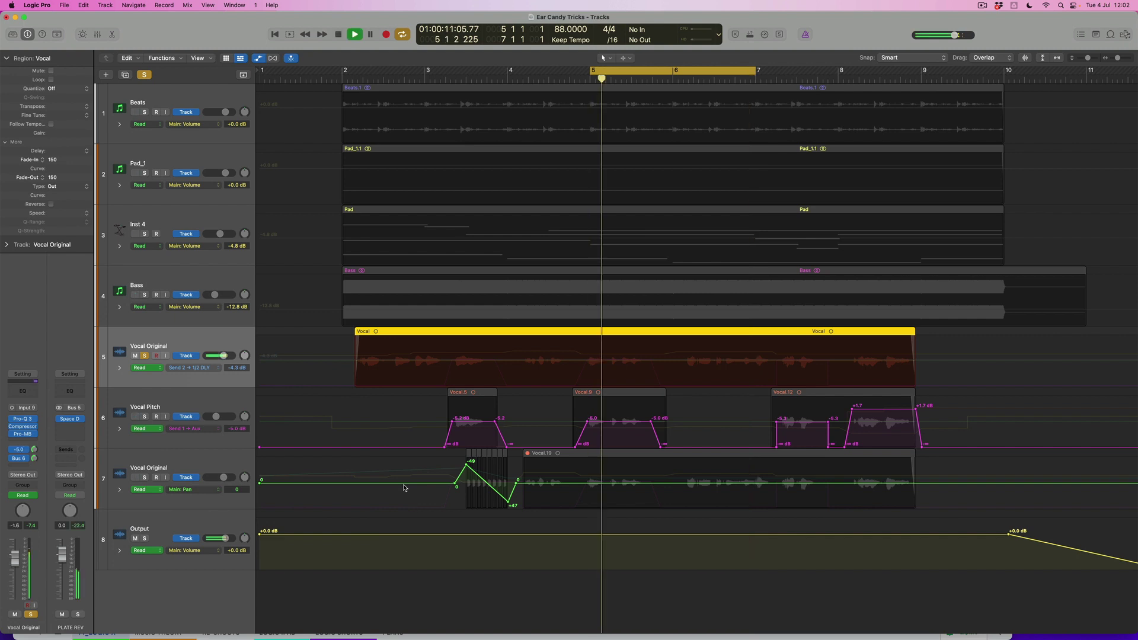
{"action": "key", "text": "space"}
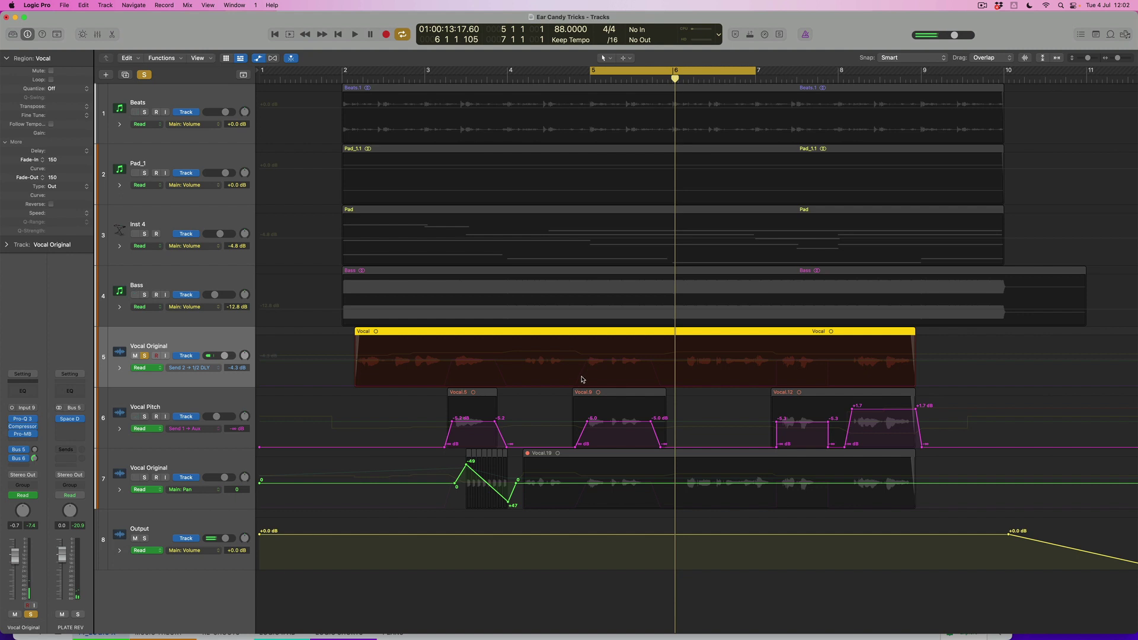
Automate the 1/2 DLY send to rise from -∞ to about -8.8 dB just before bar 5 and fall back before bar 6.
{"action": "left_click", "coordinate": [585, 366]}
{"action": "left_click", "coordinate": [584, 359]}
{"action": "left_click_drag", "start_coordinate": [581, 360], "coordinate": [581, 383]}
{"action": "left_click", "coordinate": [651, 360]}
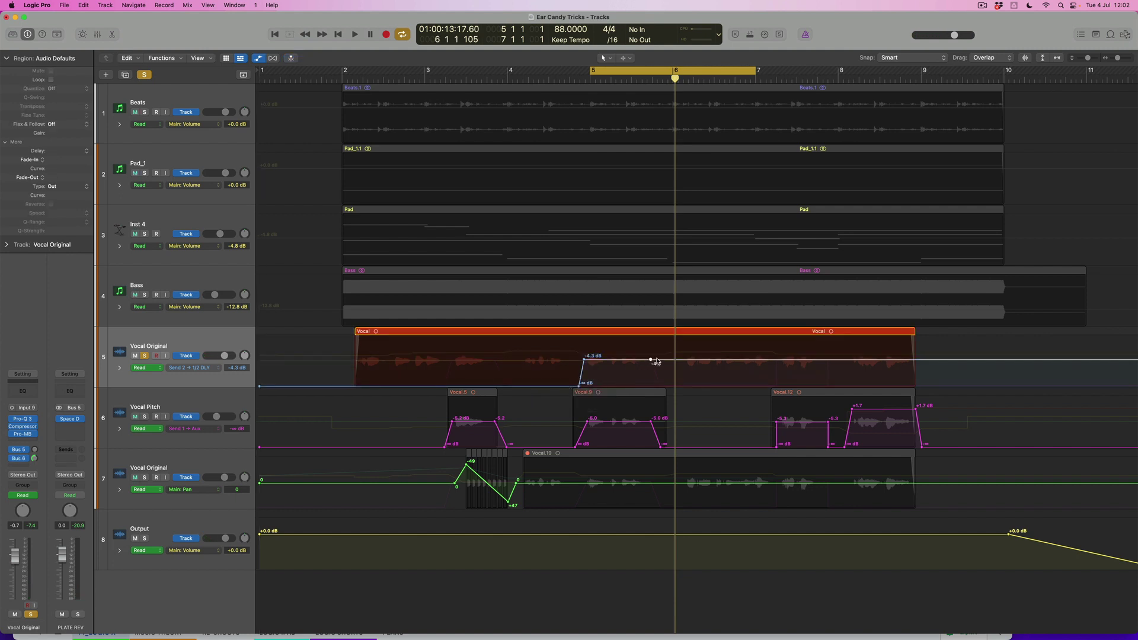
{"action": "left_click_drag", "start_coordinate": [654, 359], "coordinate": [631, 369]}
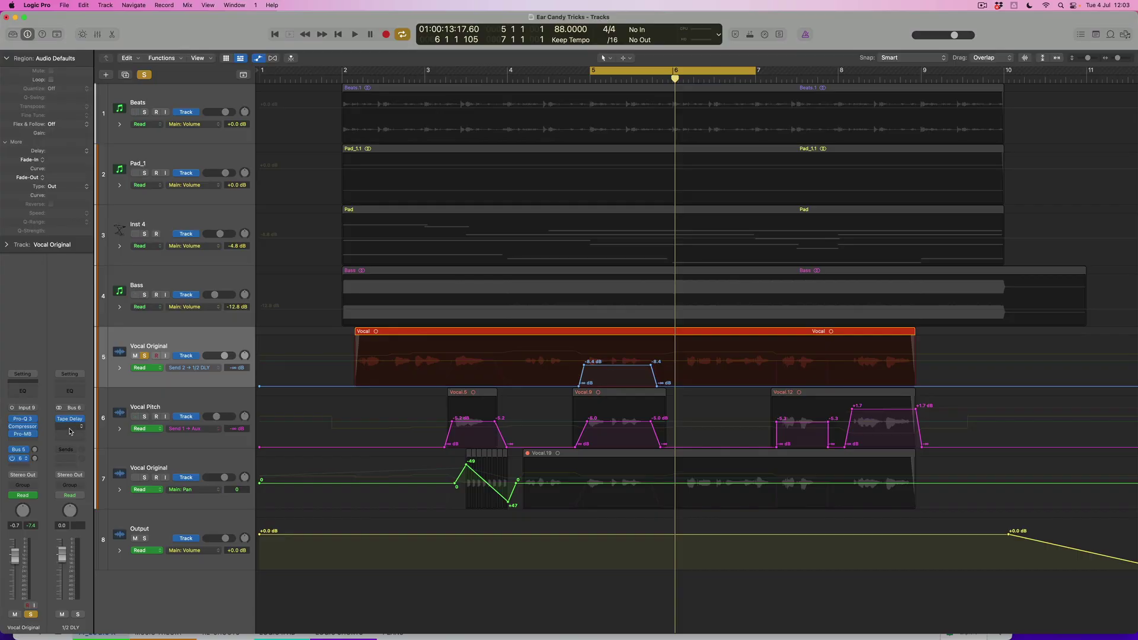
Insert a Bitcrusher on the 1/2 DLY aux and set Downsampling to 4x and Resolution to 10 bit.
{"action": "left_click", "coordinate": [73, 431]}
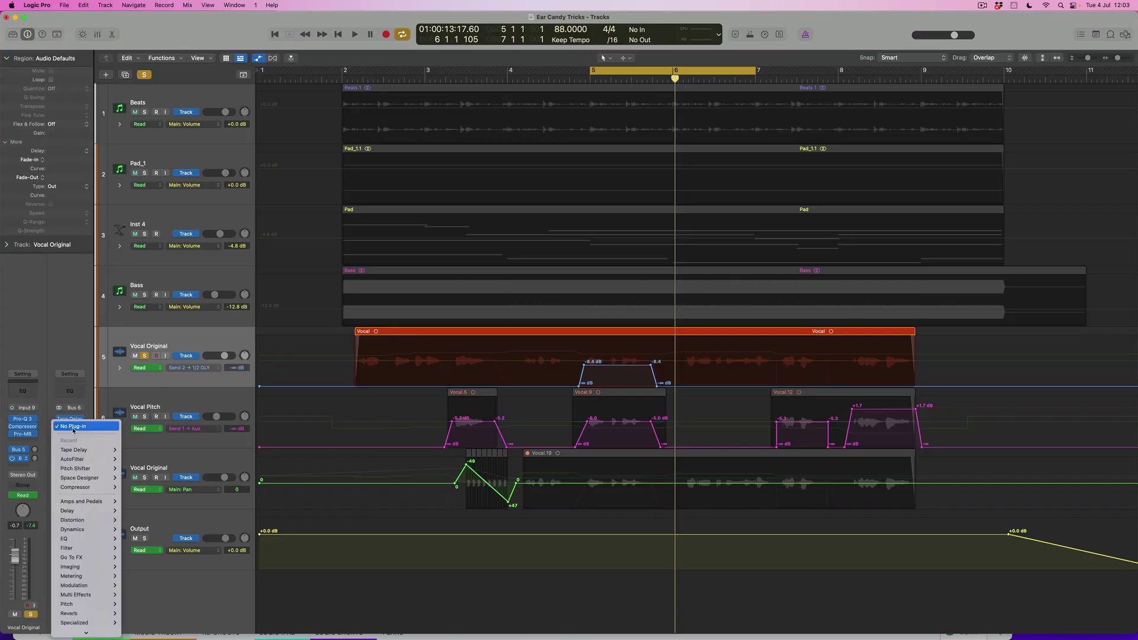
{"action": "mouse_move", "coordinate": [82, 523]}
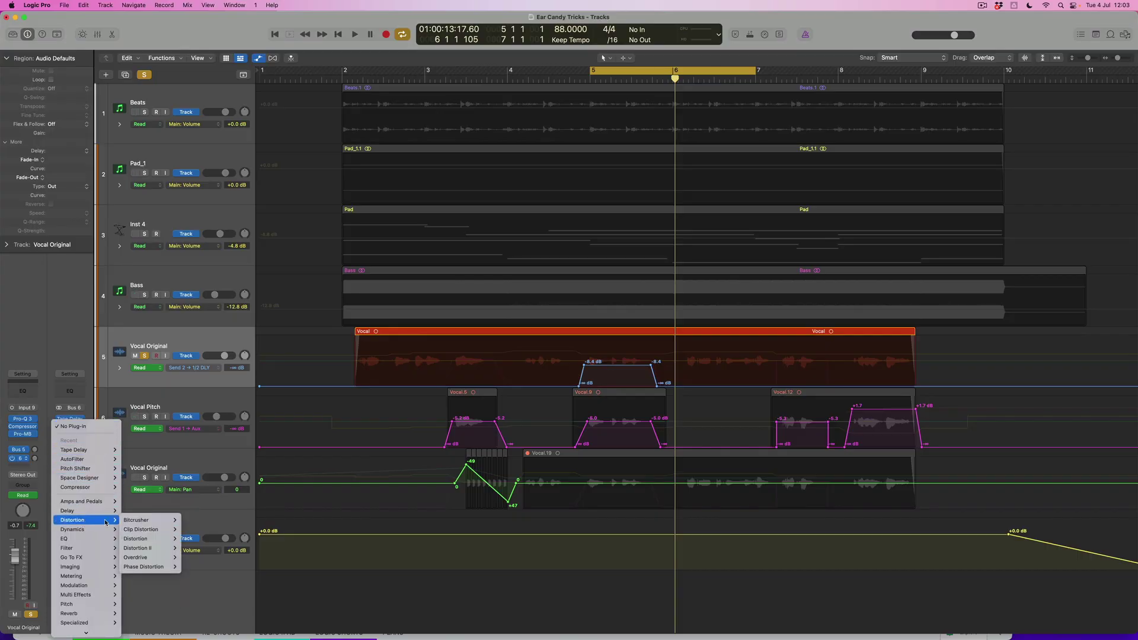
{"action": "left_click", "coordinate": [184, 521]}
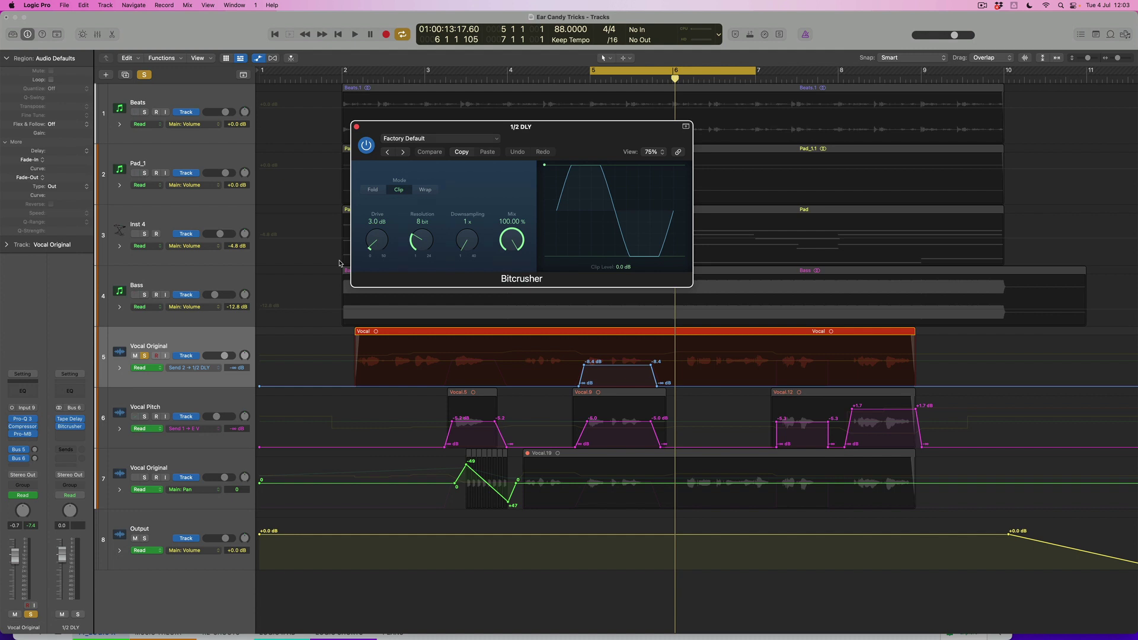
{"action": "left_click_drag", "start_coordinate": [459, 242], "coordinate": [473, 245]}
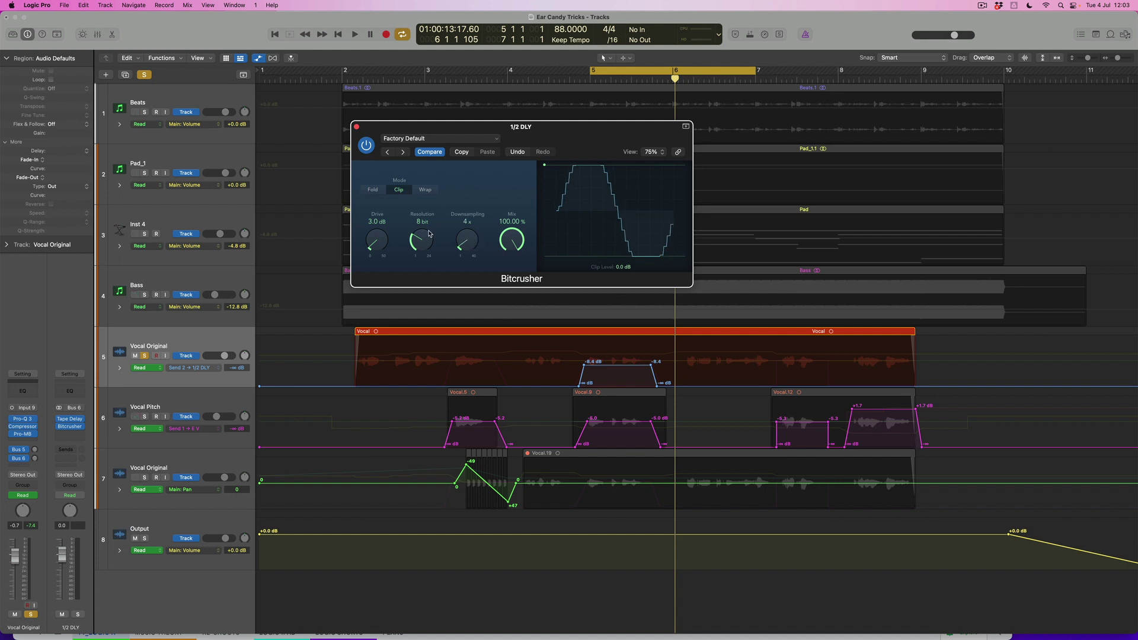
{"action": "left_click_drag", "start_coordinate": [430, 239], "coordinate": [428, 228]}
Audition the bar 5 to 7 loop and try sweeping the Bitcrusher's Downsampling from 2x up to 16x during playback.
{"action": "key", "text": "space"}
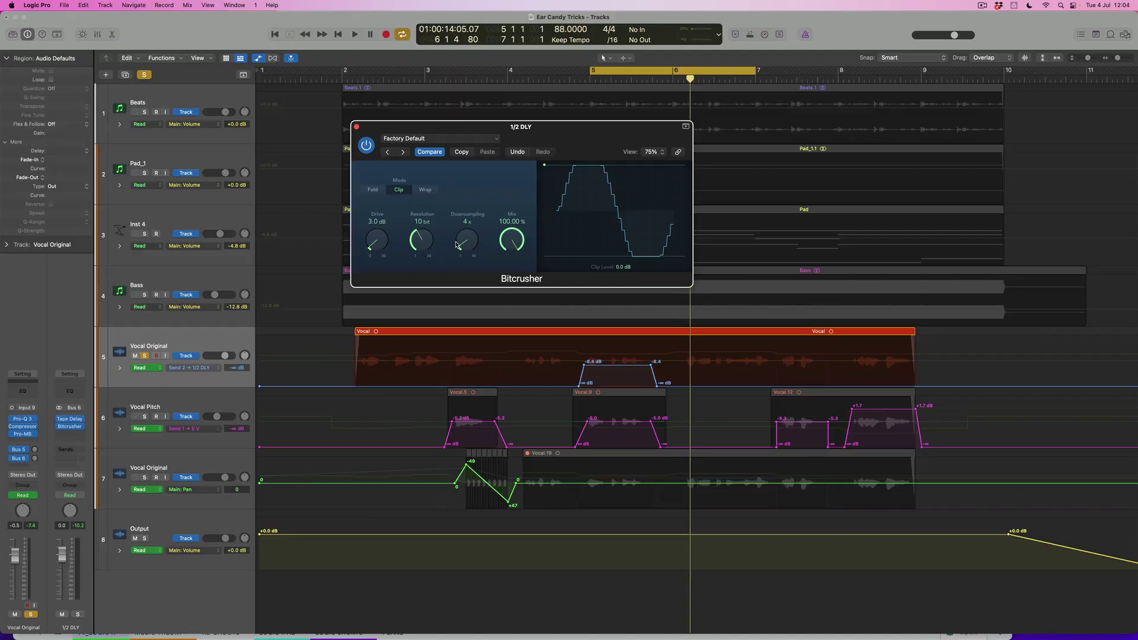
{"action": "left_click_drag", "start_coordinate": [470, 239], "coordinate": [472, 245]}
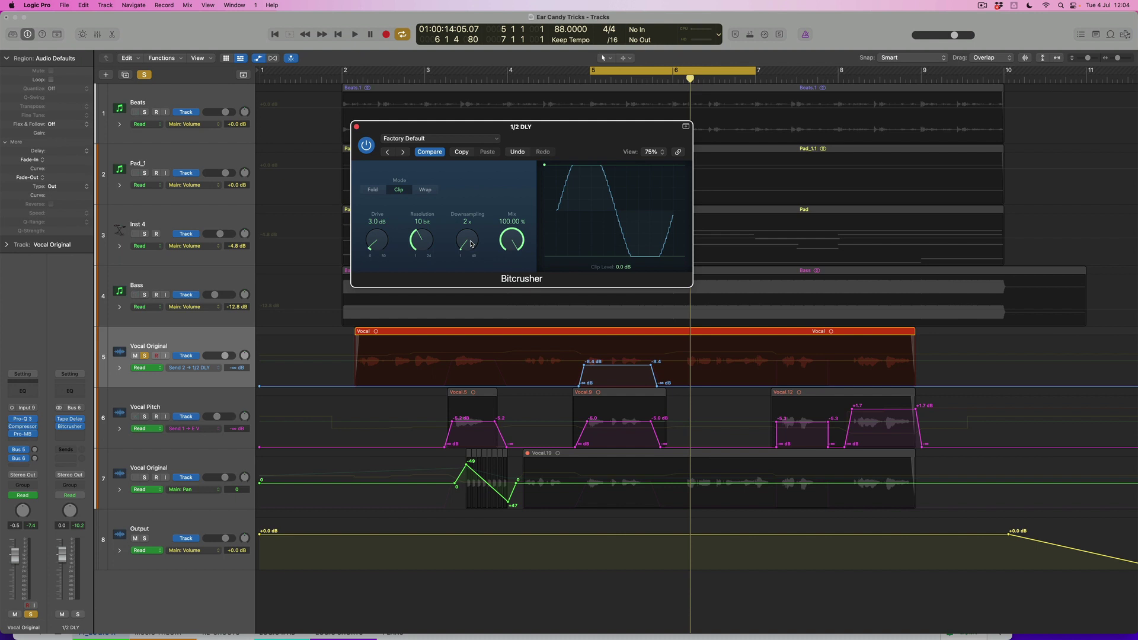
{"action": "key", "text": "space"}
{"action": "left_click_drag", "start_coordinate": [471, 243], "coordinate": [464, 195]}
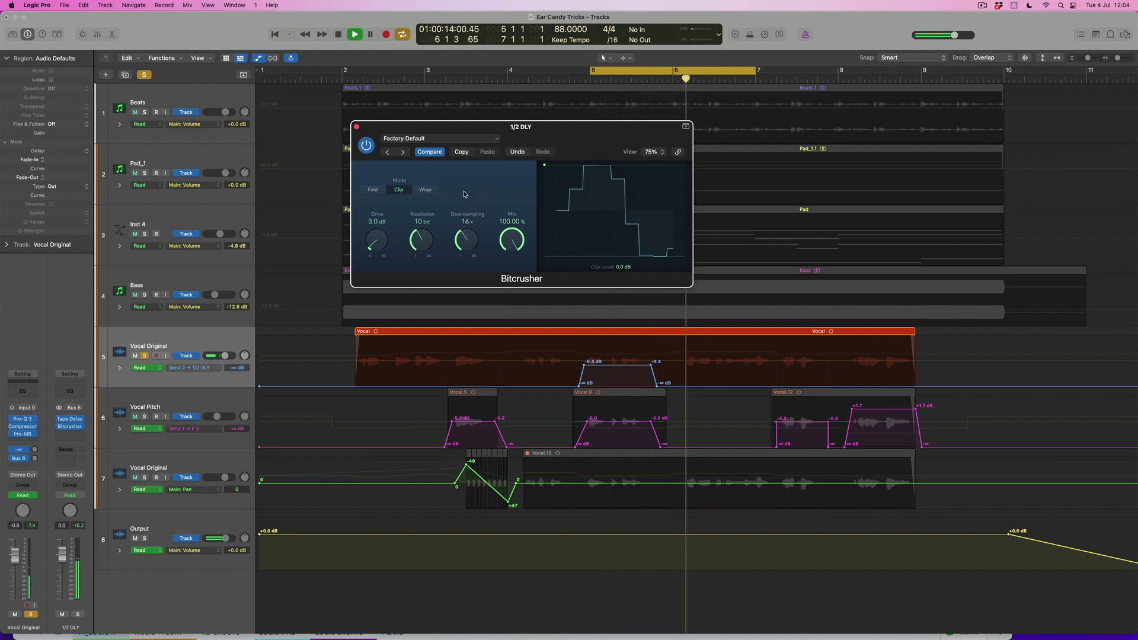
{"action": "key", "text": "space"}
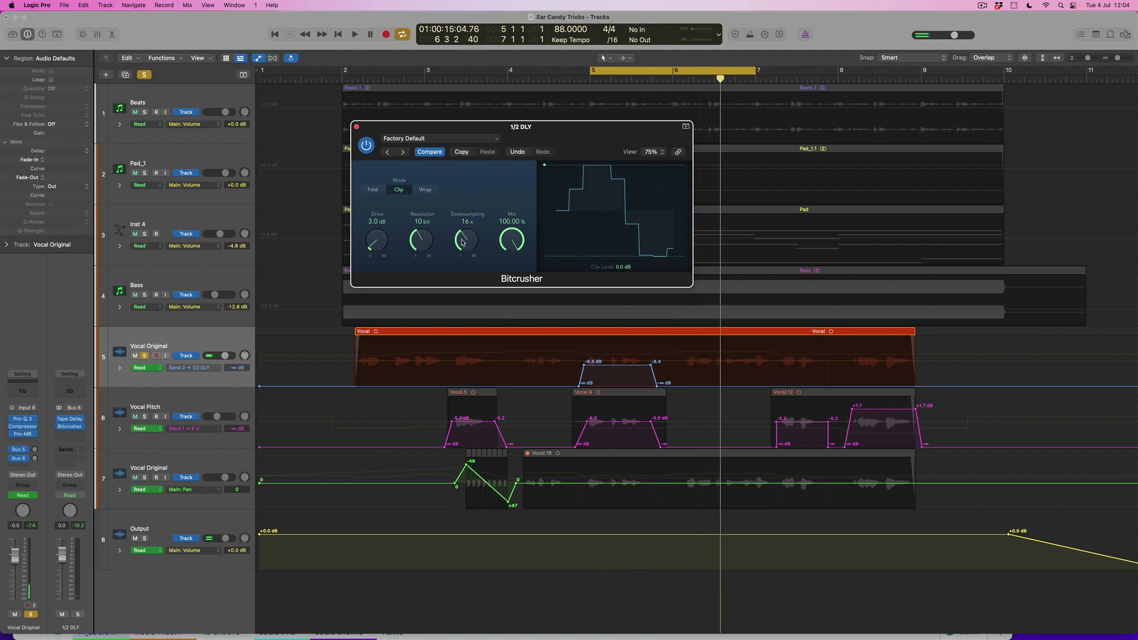
Switch the 1/2 DLY aux to Latch automation and record a Bitcrusher Downsampling sweep from 2x to 17x during playback.
{"action": "left_click", "coordinate": [76, 496]}
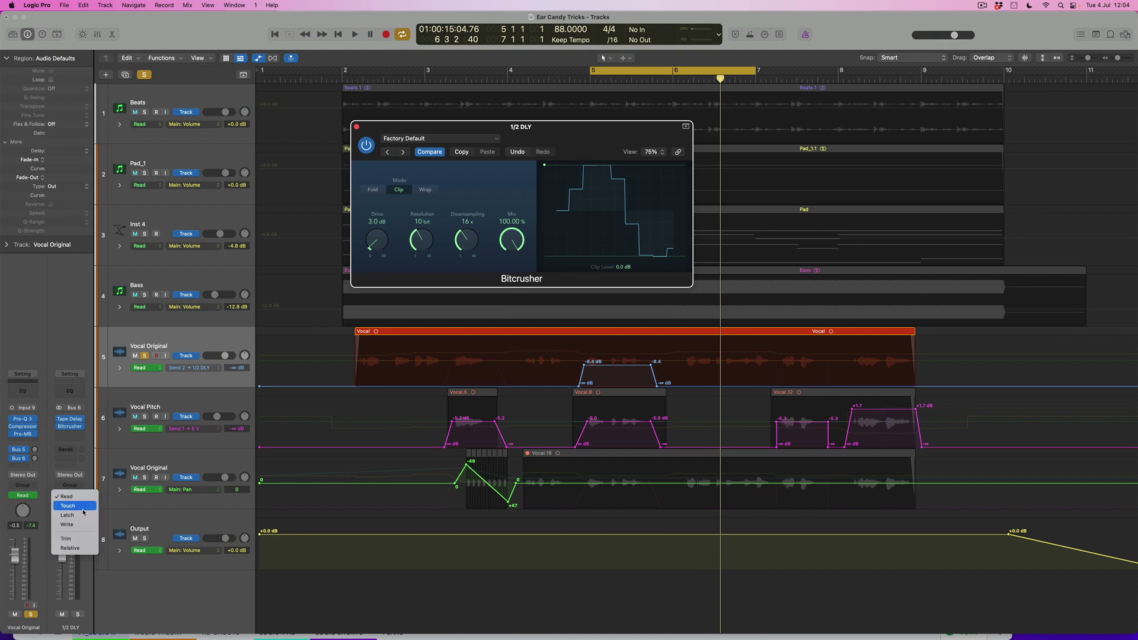
{"action": "left_click", "coordinate": [83, 516]}
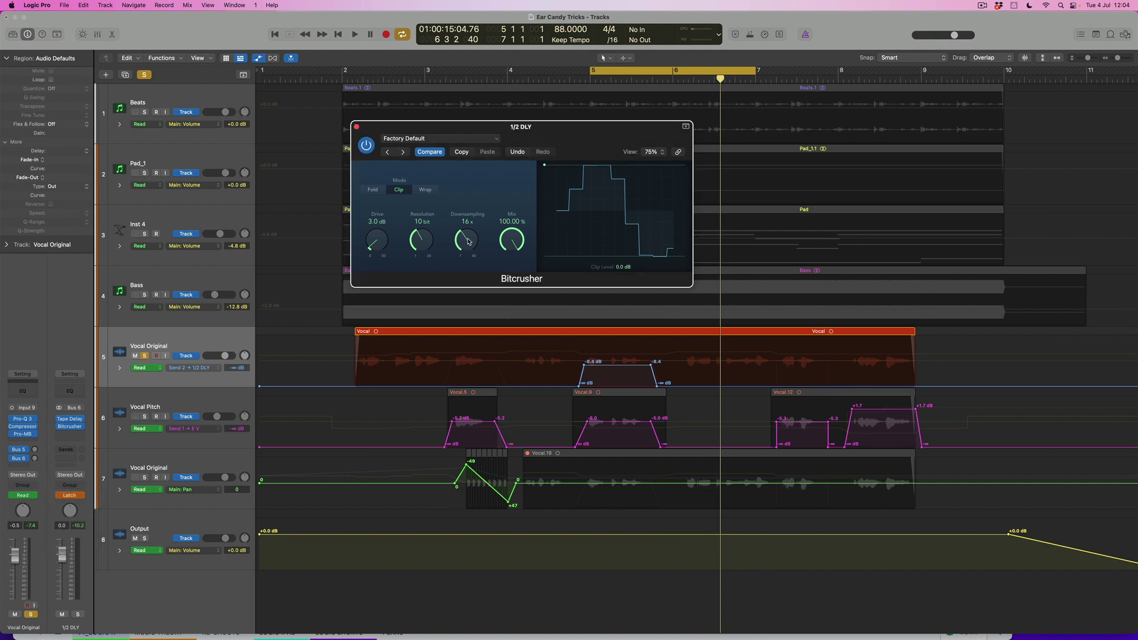
{"action": "left_click_drag", "start_coordinate": [471, 237], "coordinate": [473, 282]}
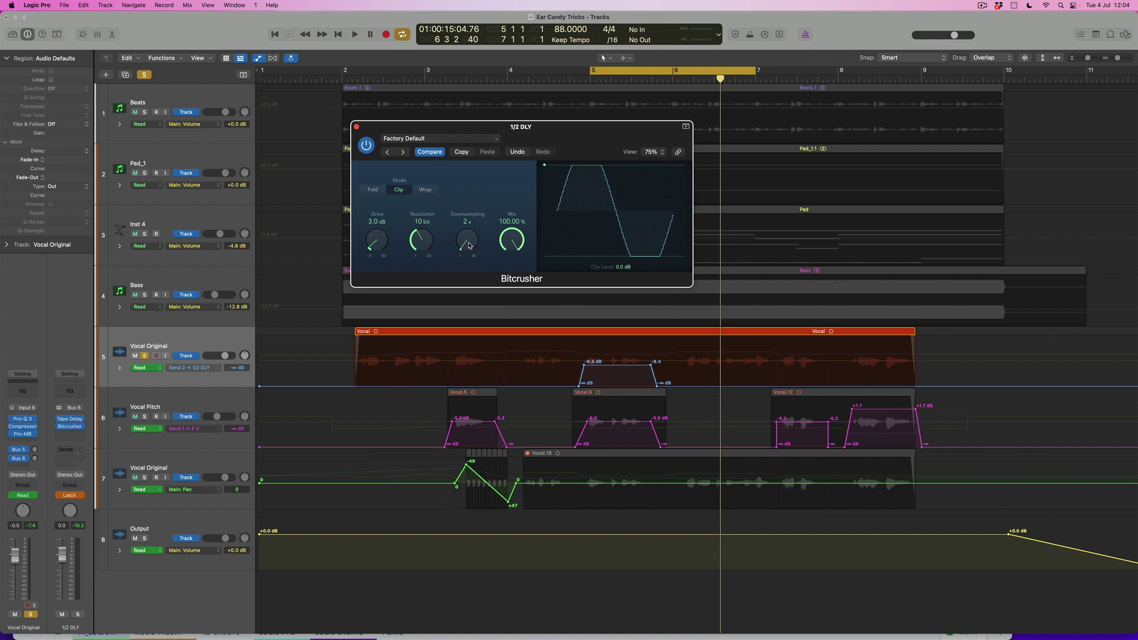
{"action": "key", "text": "space"}
{"action": "left_click_drag", "start_coordinate": [469, 245], "coordinate": [463, 191]}
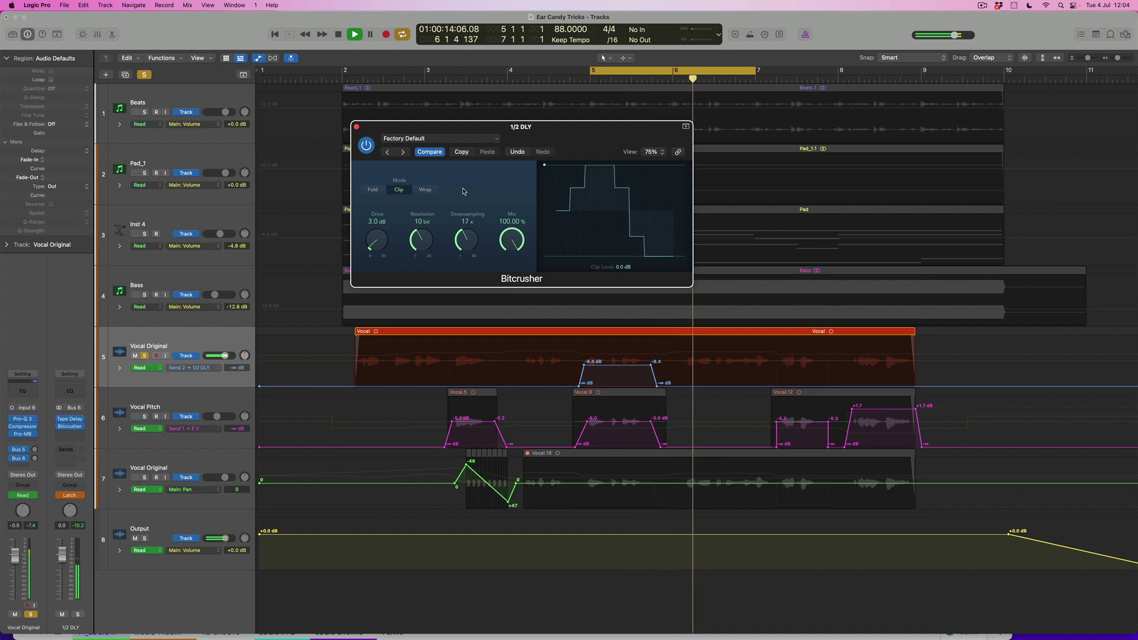
{"action": "key", "text": "space"}
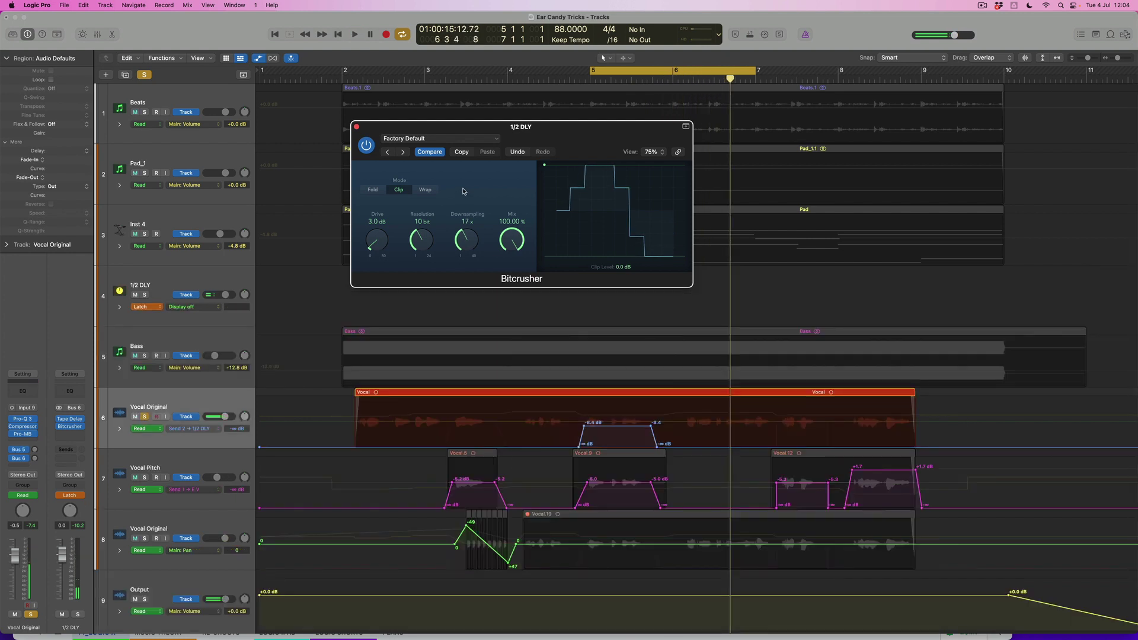
Return the 1/2 DLY track to Read automation, select that track and close the Bitcrusher window.
{"action": "left_click", "coordinate": [158, 308]}
{"action": "left_click", "coordinate": [158, 287]}
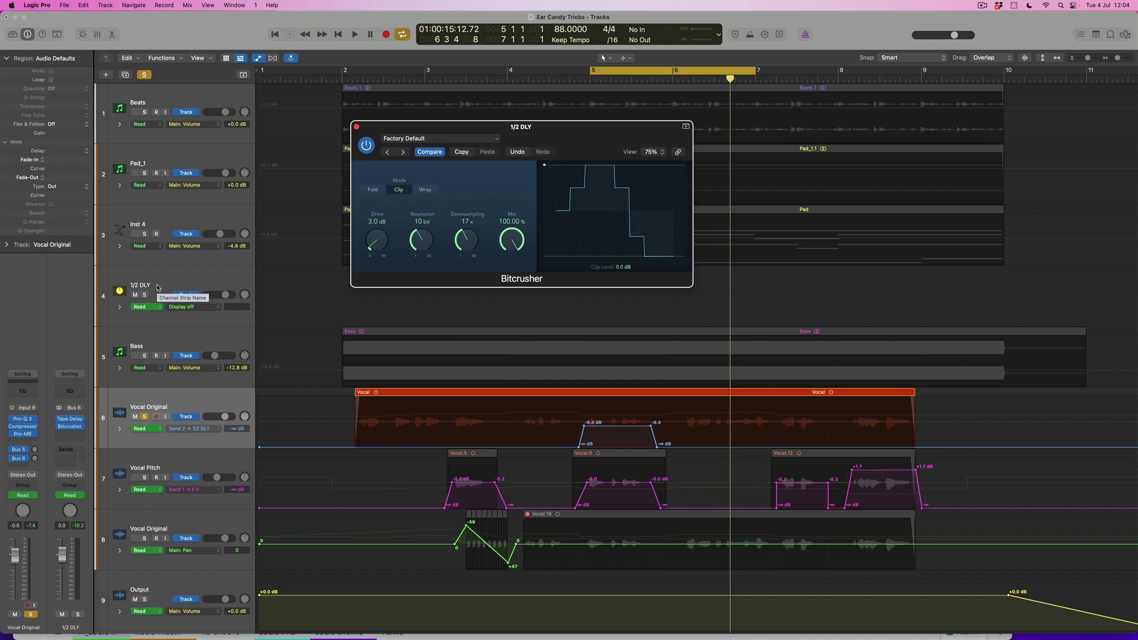
{"action": "left_click", "coordinate": [158, 286]}
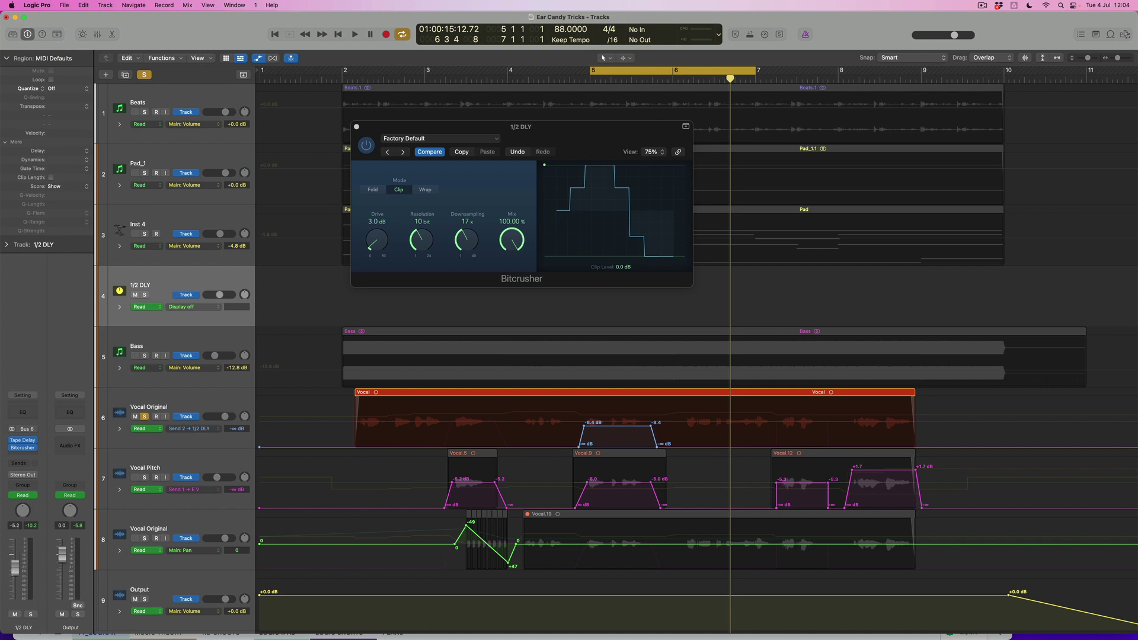
{"action": "left_click", "coordinate": [356, 127]}
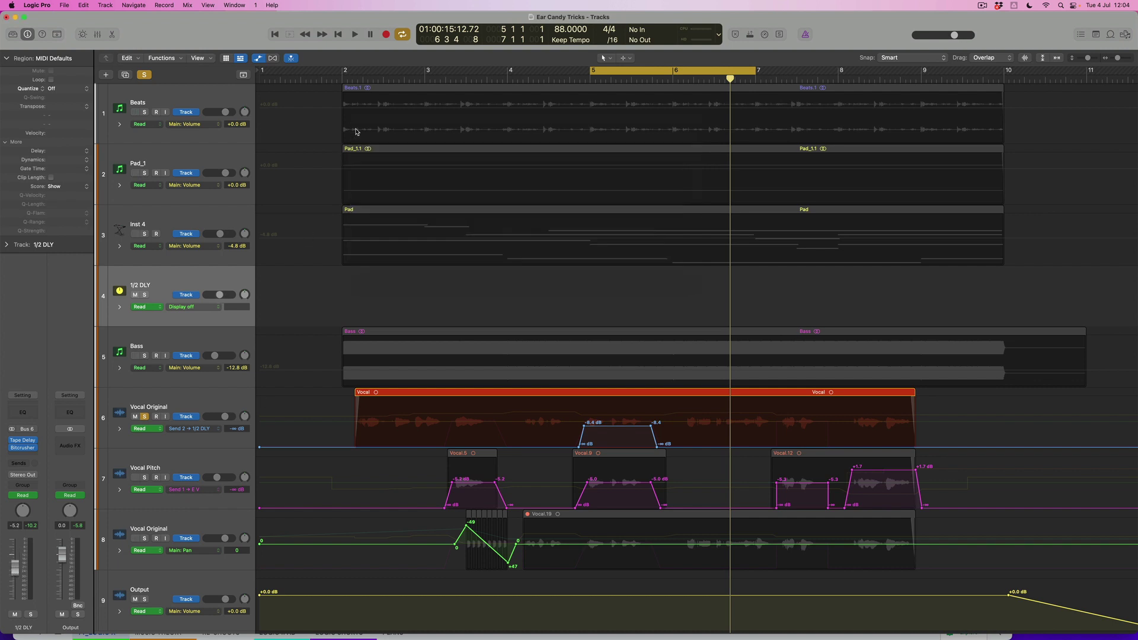
Unsolo the original vocal, play the delay throw with the full mix and turn cycle playback off.
{"action": "left_click", "coordinate": [145, 418]}
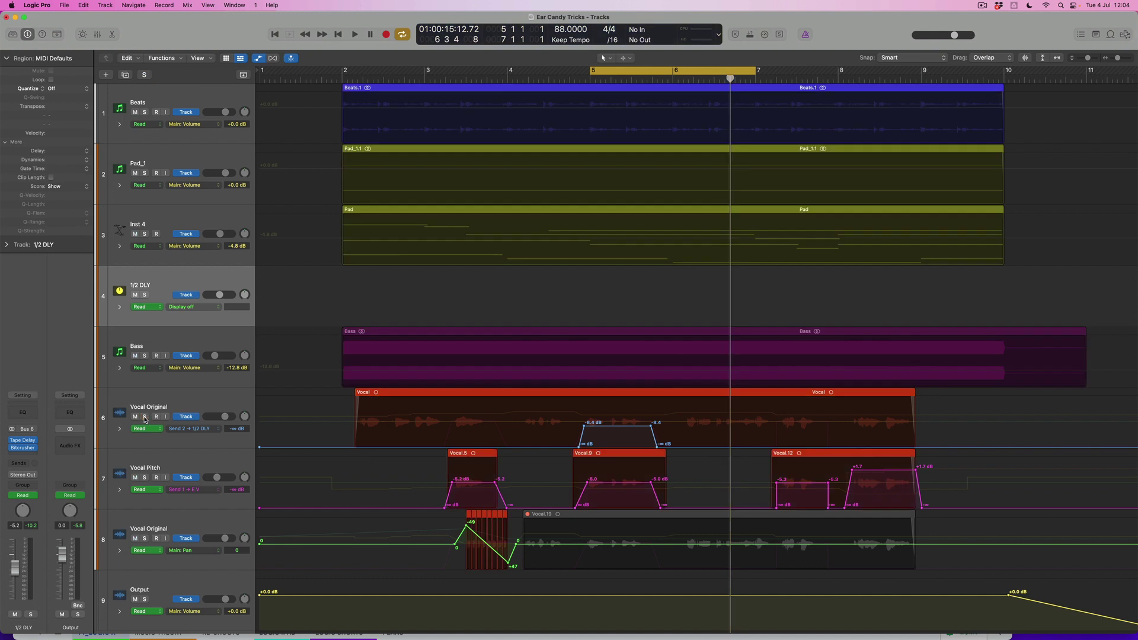
{"action": "key", "text": "space"}
{"action": "left_click", "coordinate": [620, 74]}
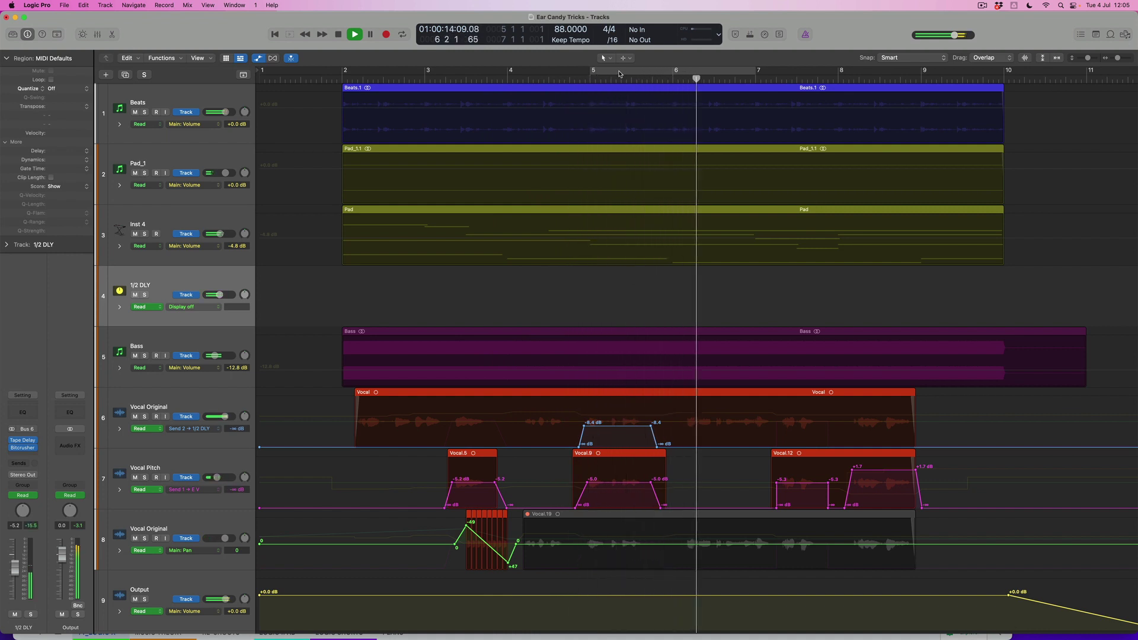
{"action": "key", "text": "space"}
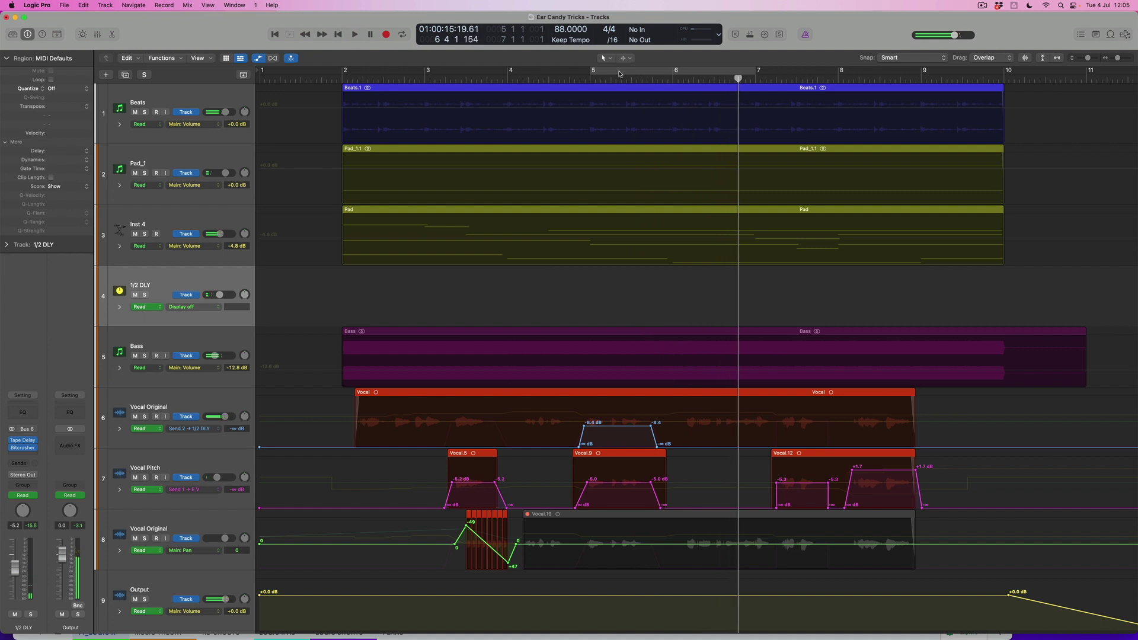
Add a send from the 1/2 DLY aux to Bus 5 → PLATE REV and play from just before bar 5.
{"action": "left_click", "coordinate": [32, 463]}
{"action": "mouse_move", "coordinate": [22, 478]}
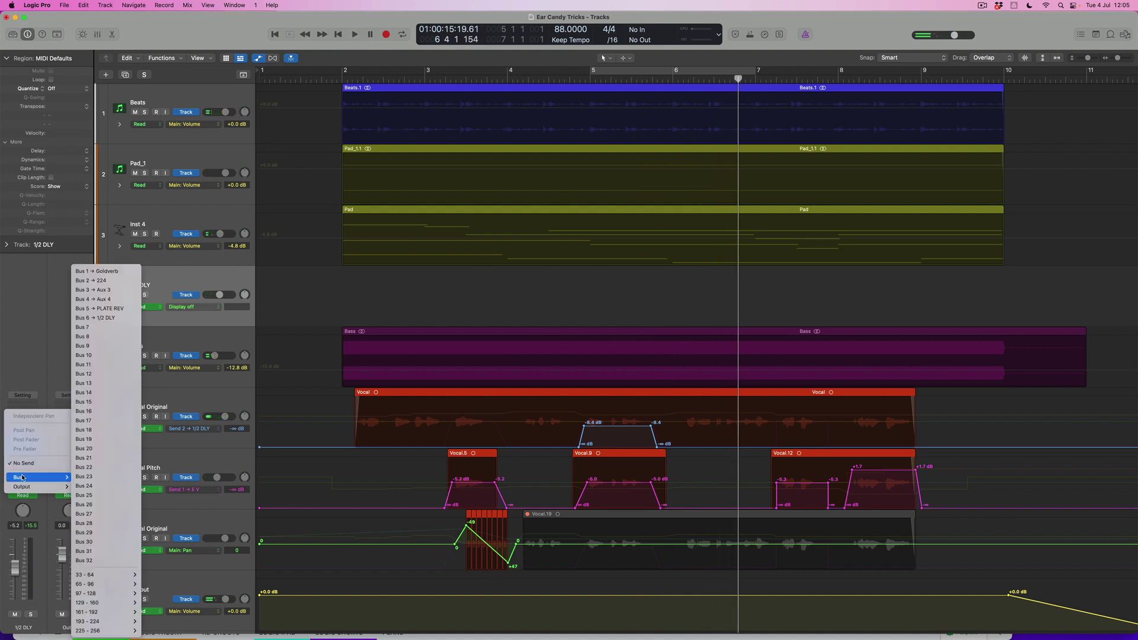
{"action": "left_click", "coordinate": [117, 308]}
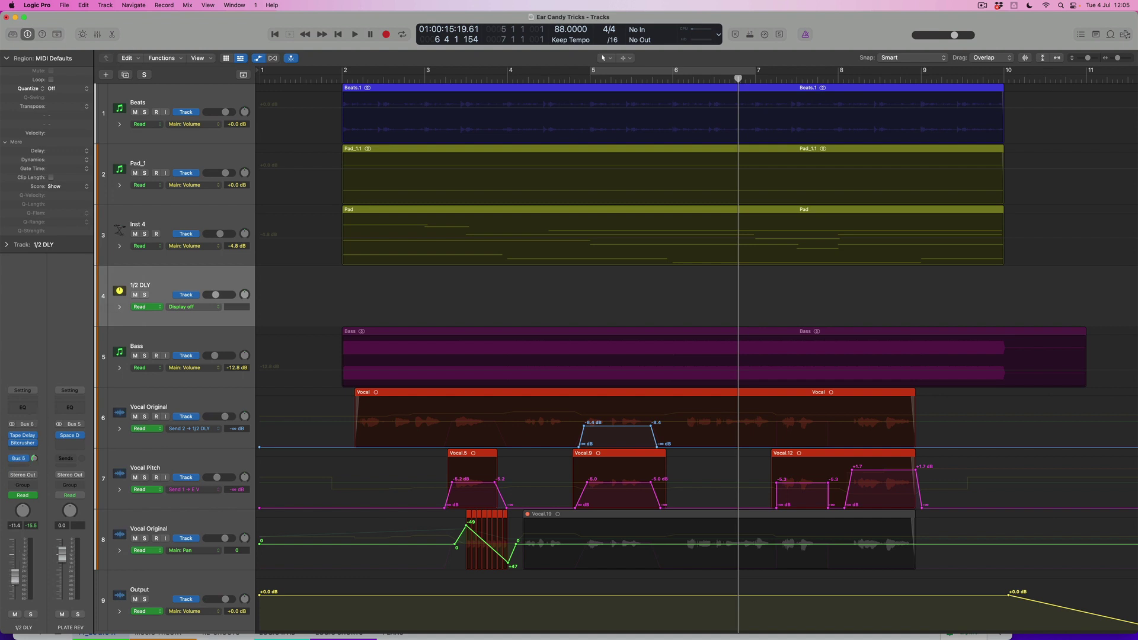
{"action": "double_click", "coordinate": [572, 80]}
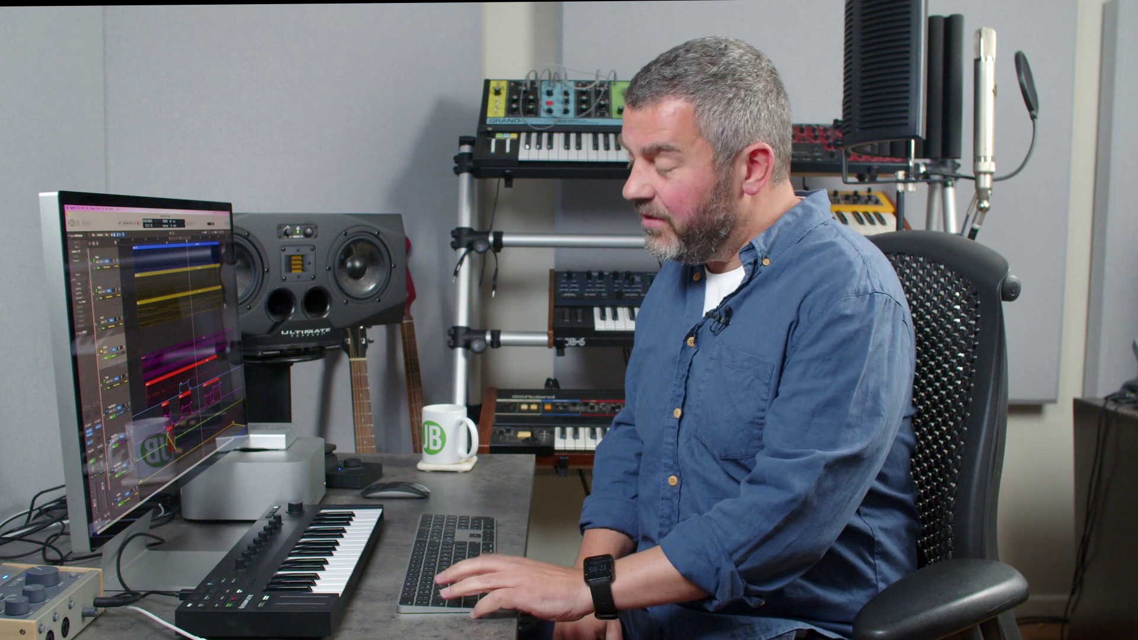
Hide the track automation and resize the tracks so that the whole arrangement fits in view.
{"action": "key", "text": "a"}
{"action": "key", "text": "super+Left"}
{"action": "key", "text": "super+Up"}
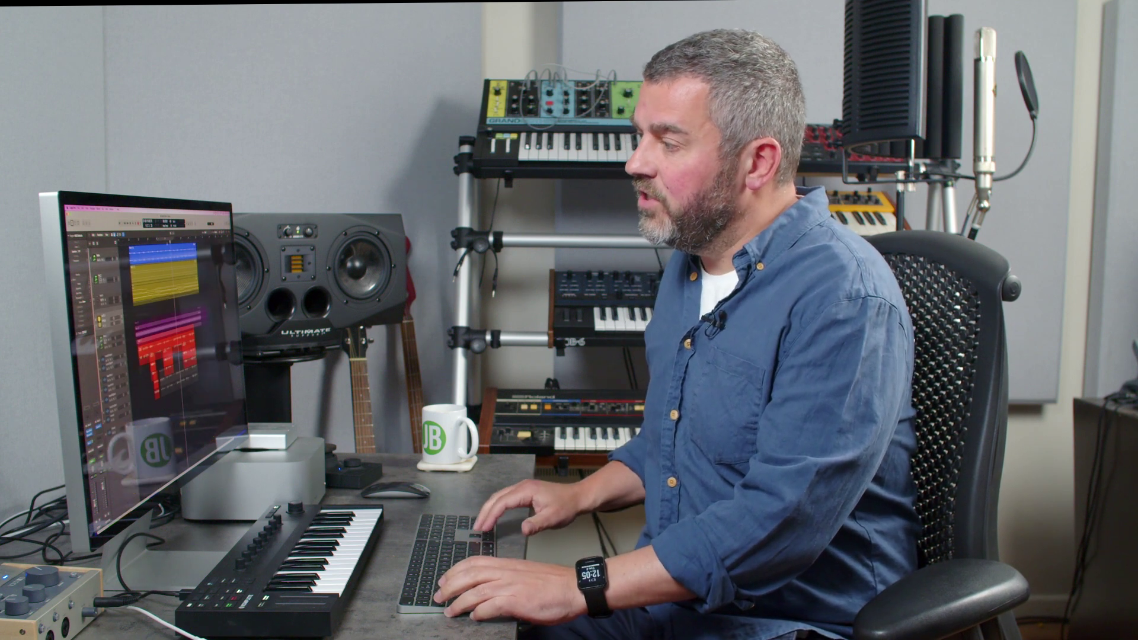
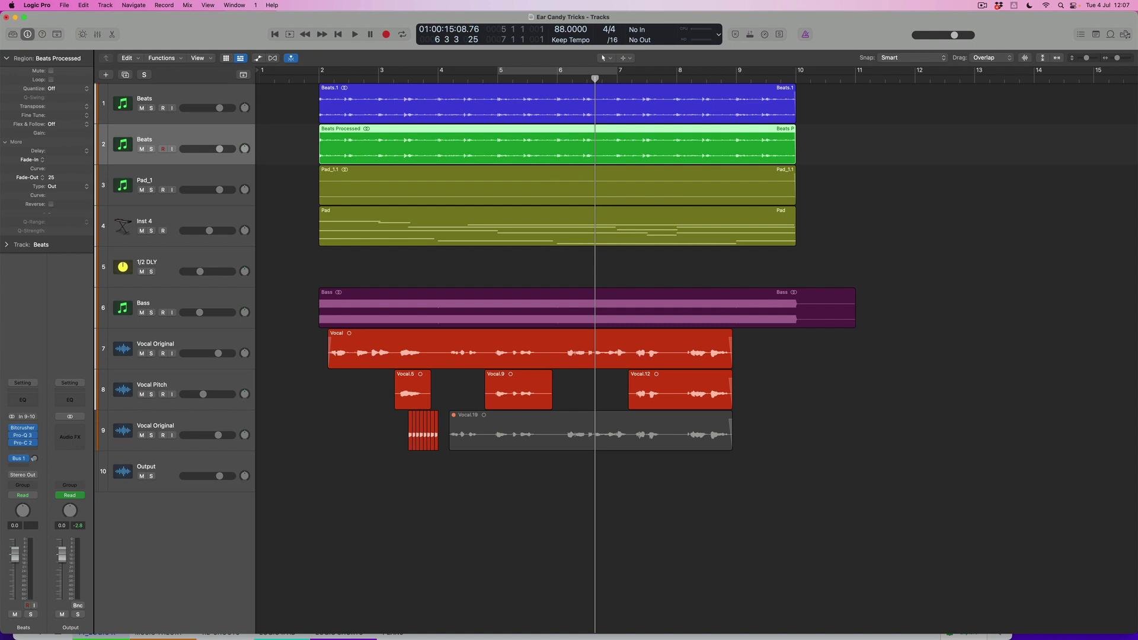
{"action": "key", "text": "super+Down"}
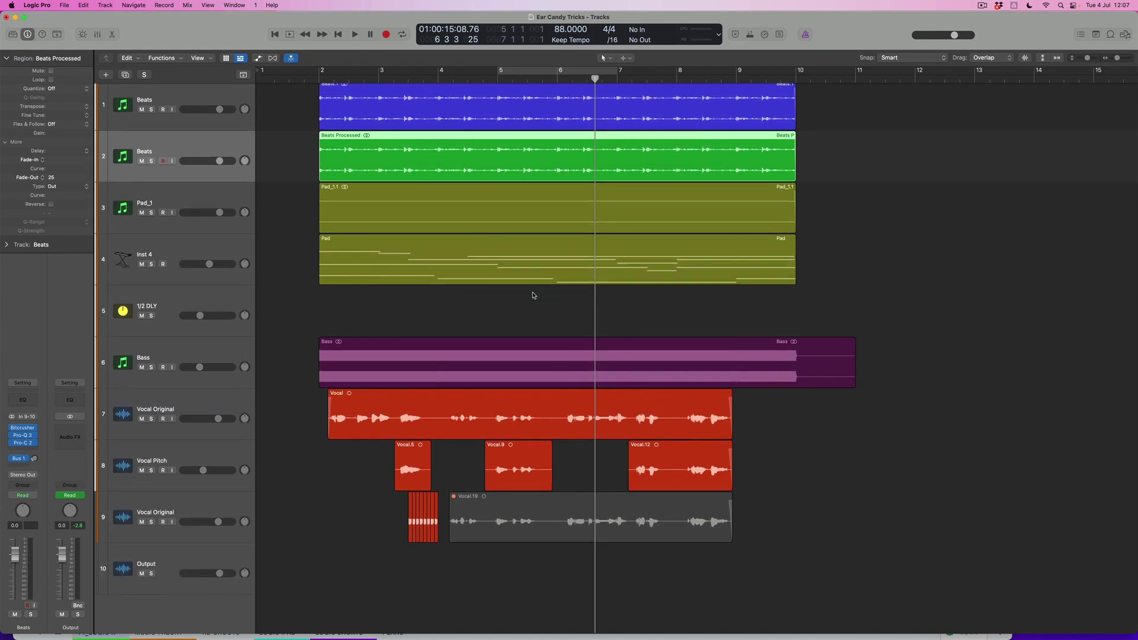
Open the Beats Processed region in the audio File editor and reverse its audio file.
{"action": "left_click", "coordinate": [402, 169]}
{"action": "key", "text": "e"}
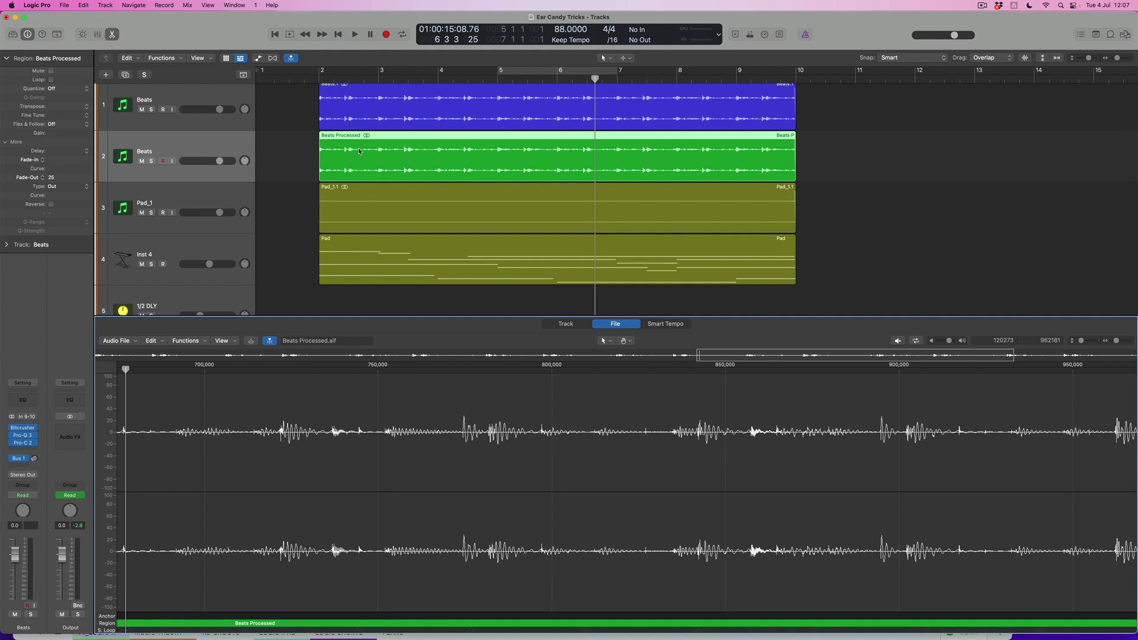
{"action": "left_click", "coordinate": [567, 324]}
{"action": "left_click", "coordinate": [620, 325]}
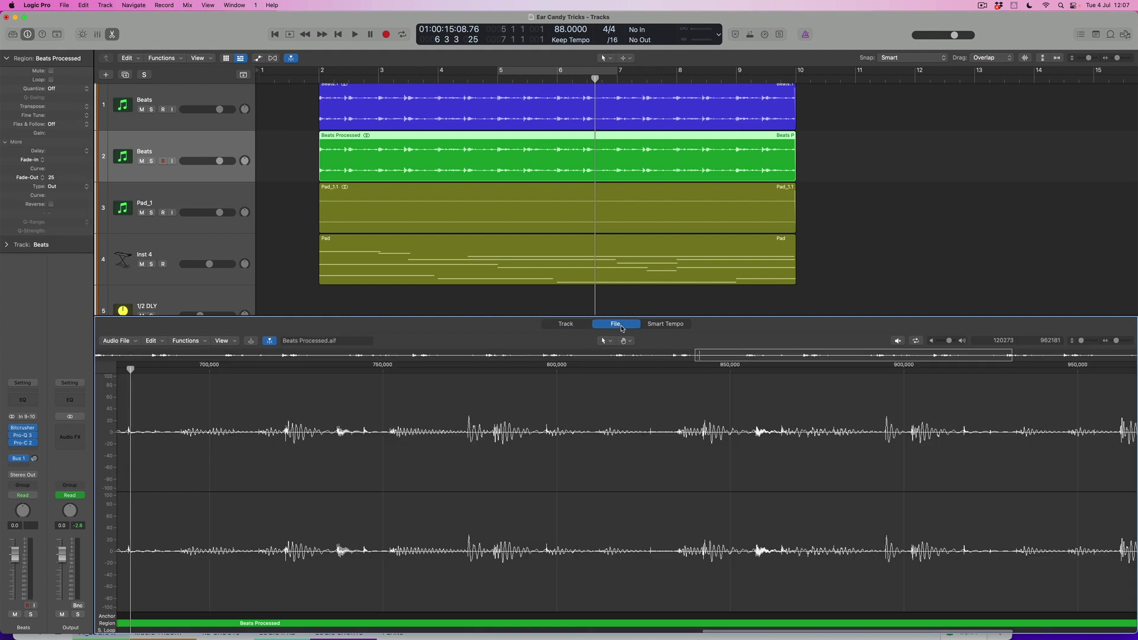
{"action": "left_click", "coordinate": [580, 325]}
{"action": "left_click", "coordinate": [622, 325]}
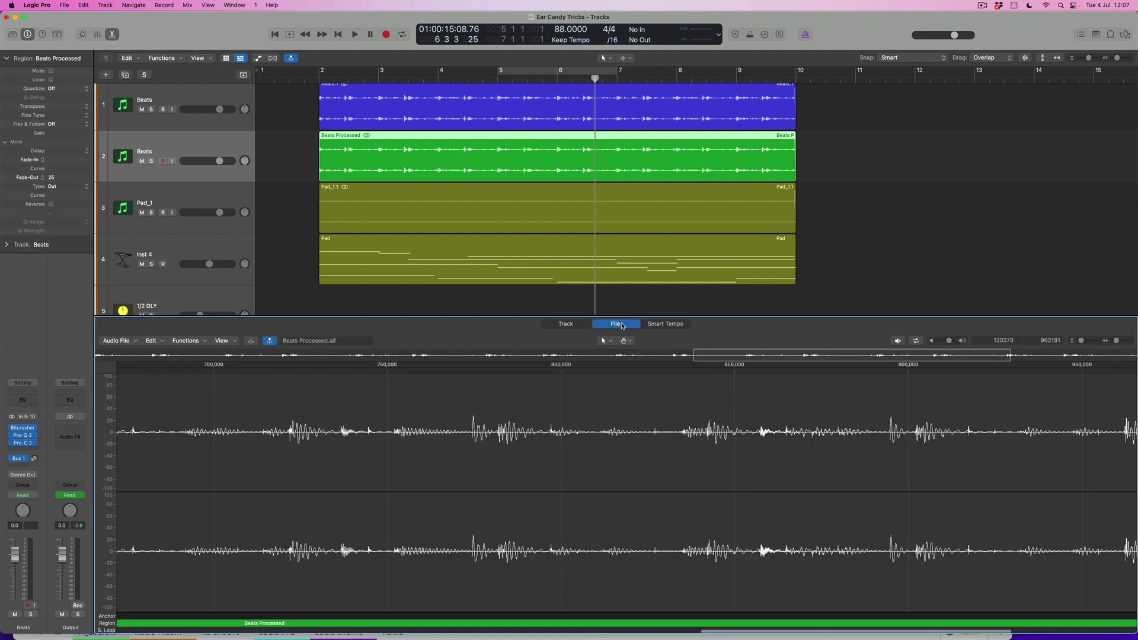
{"action": "left_click", "coordinate": [187, 341]}
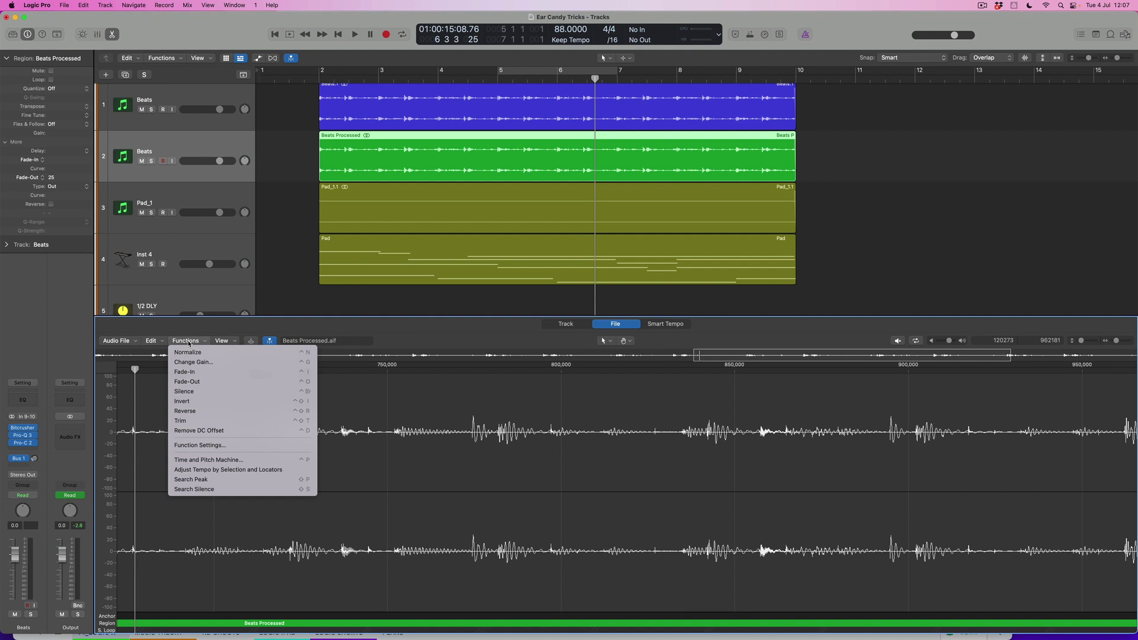
{"action": "left_click", "coordinate": [198, 411]}
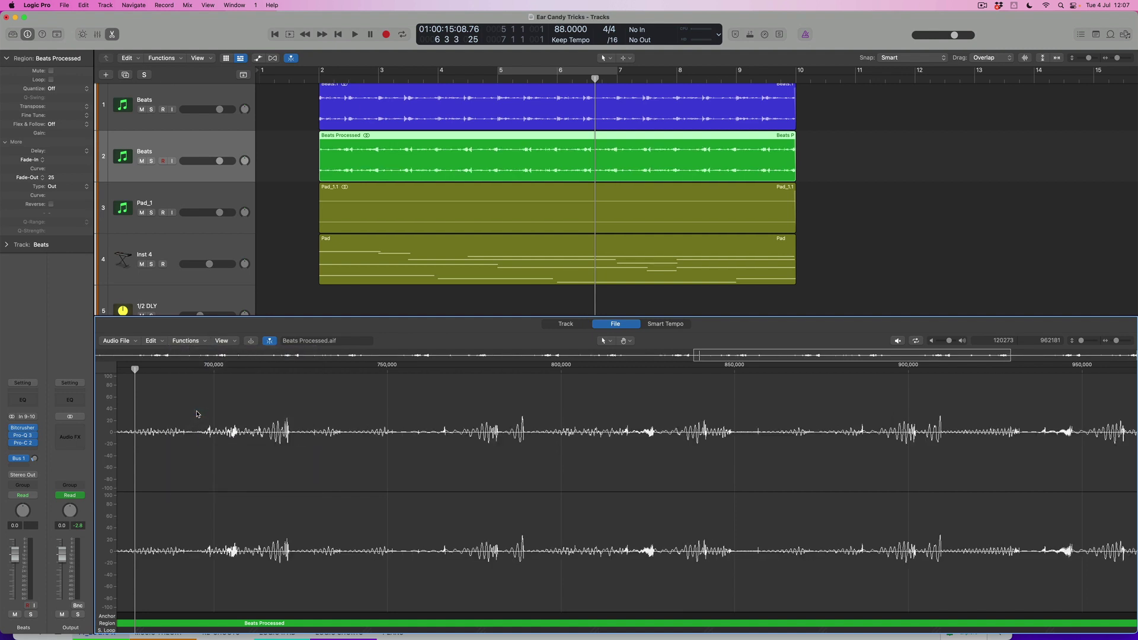
Solo the Beats track holding the reversed region and play it from the region's start.
{"action": "left_click", "coordinate": [151, 161]}
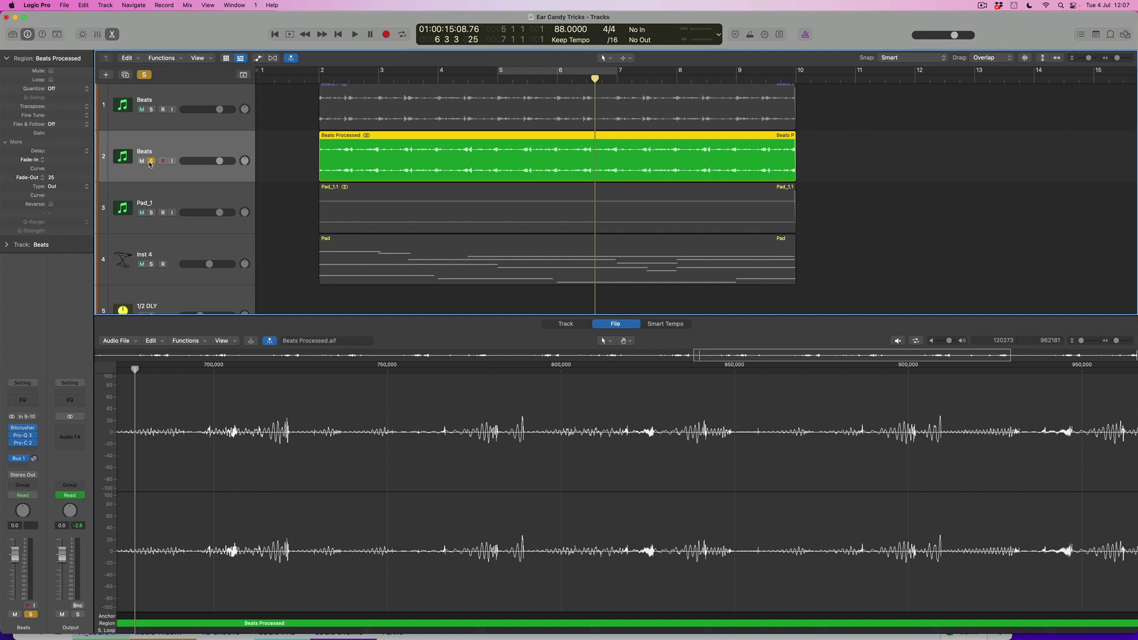
{"action": "key", "text": "shift+space"}
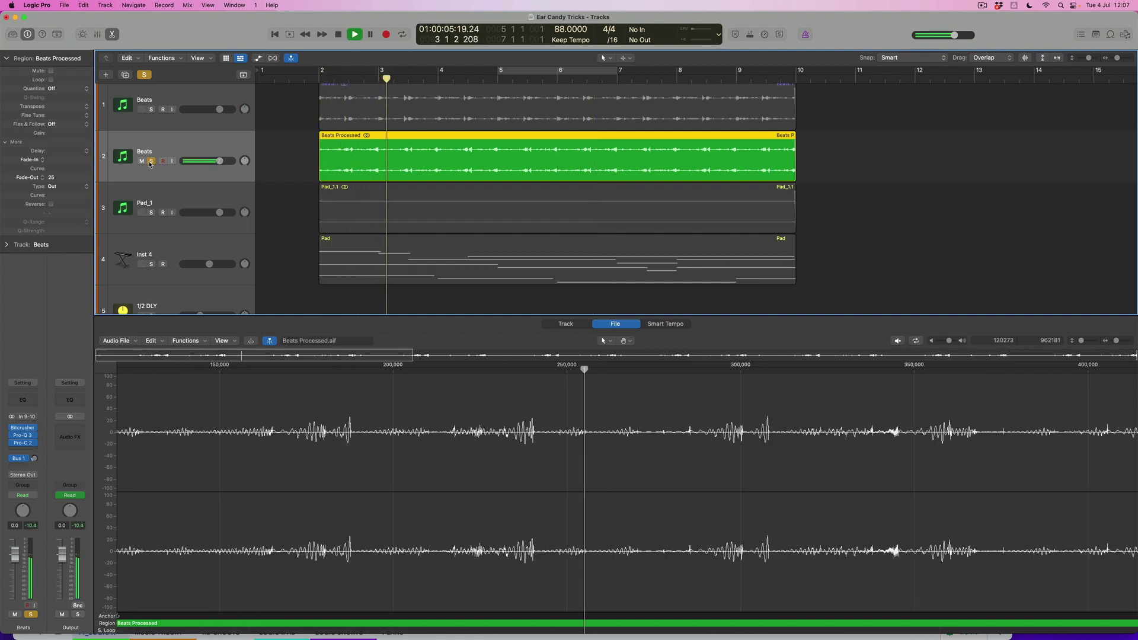
{"action": "key", "text": "space"}
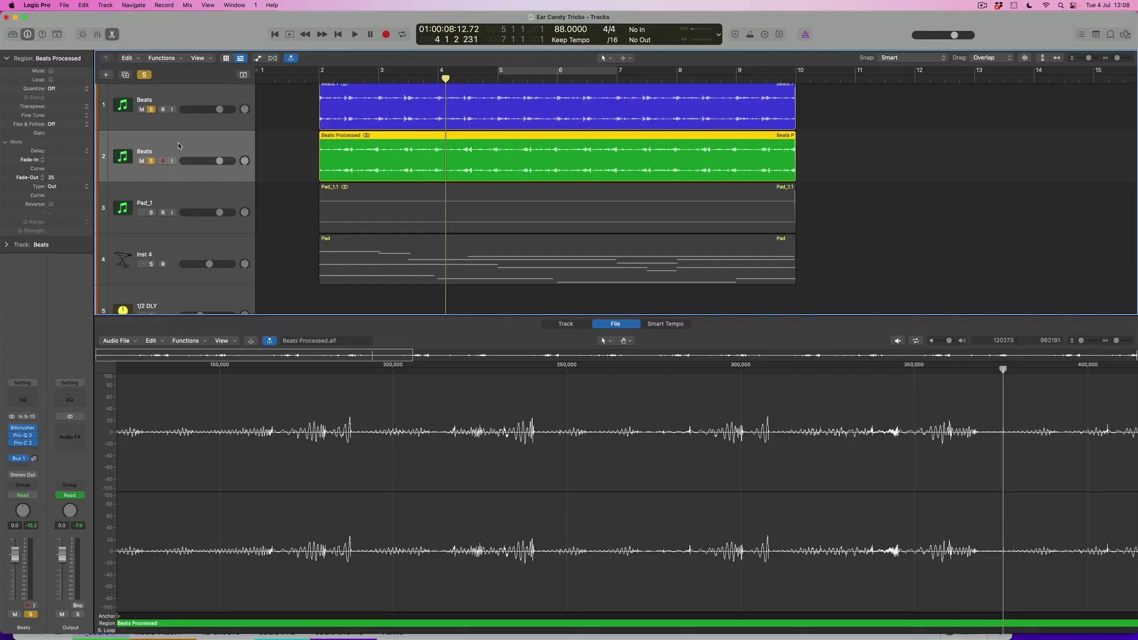
Insert a stereo AutoFilter after Pro-C 2 on the Beats track holding the reversed region.
{"action": "left_click", "coordinate": [32, 450]}
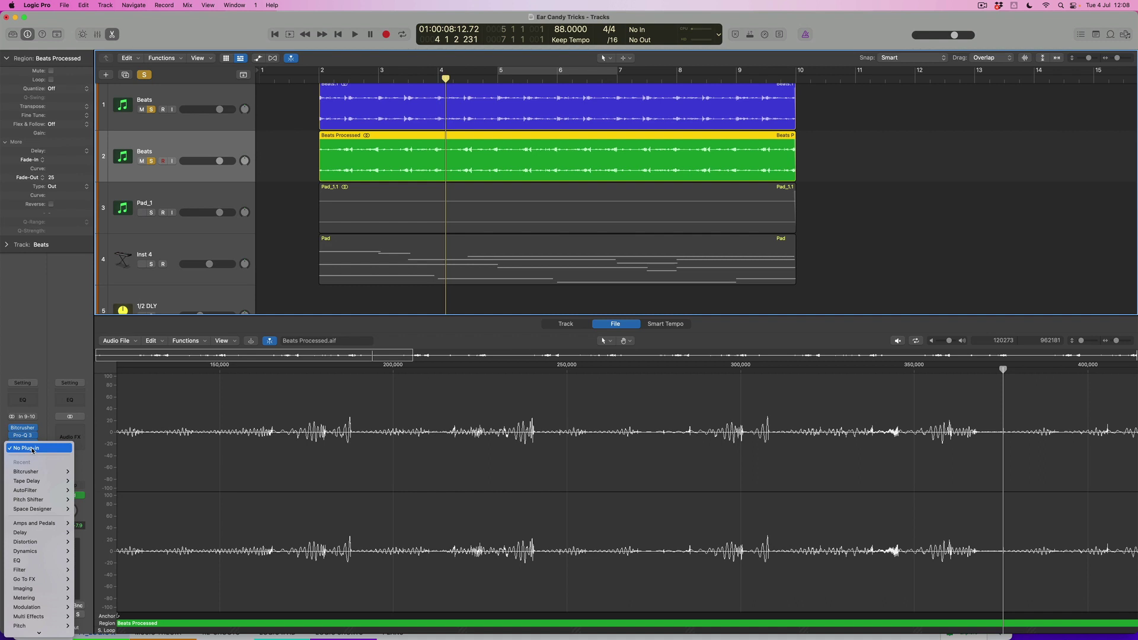
{"action": "mouse_move", "coordinate": [42, 490]}
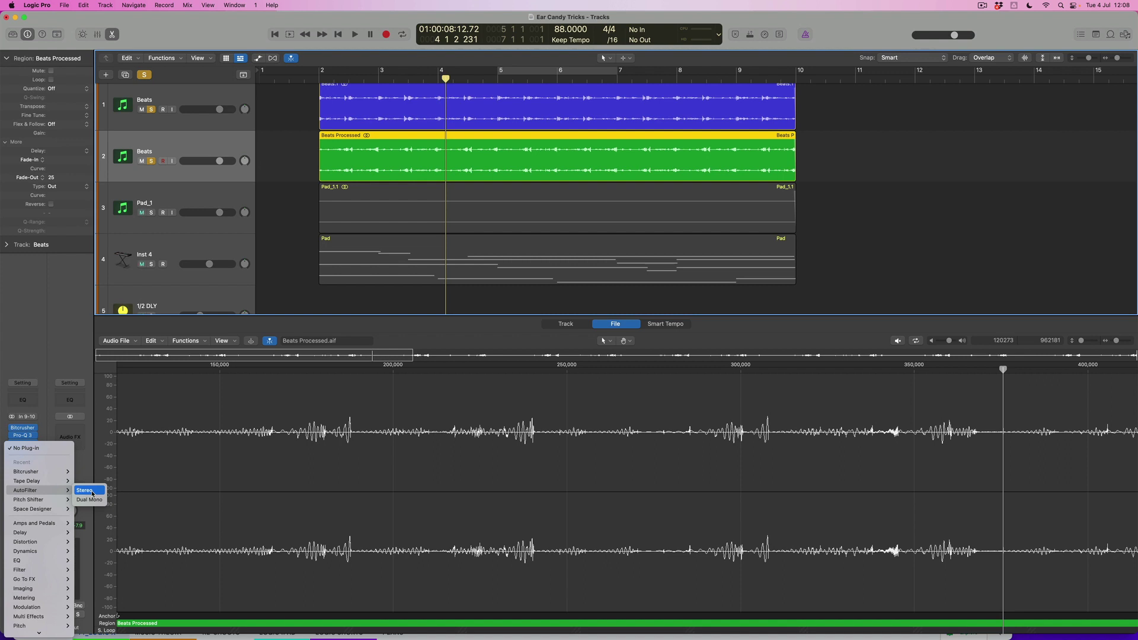
{"action": "left_click", "coordinate": [85, 491]}
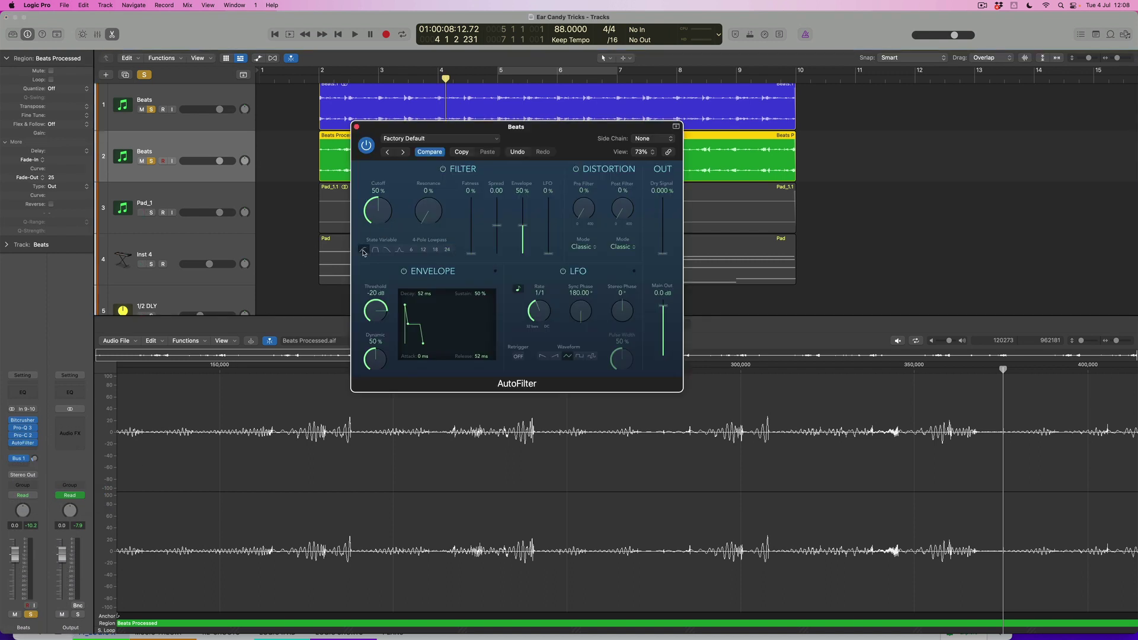
{"action": "left_click_drag", "start_coordinate": [376, 128], "coordinate": [387, 150]}
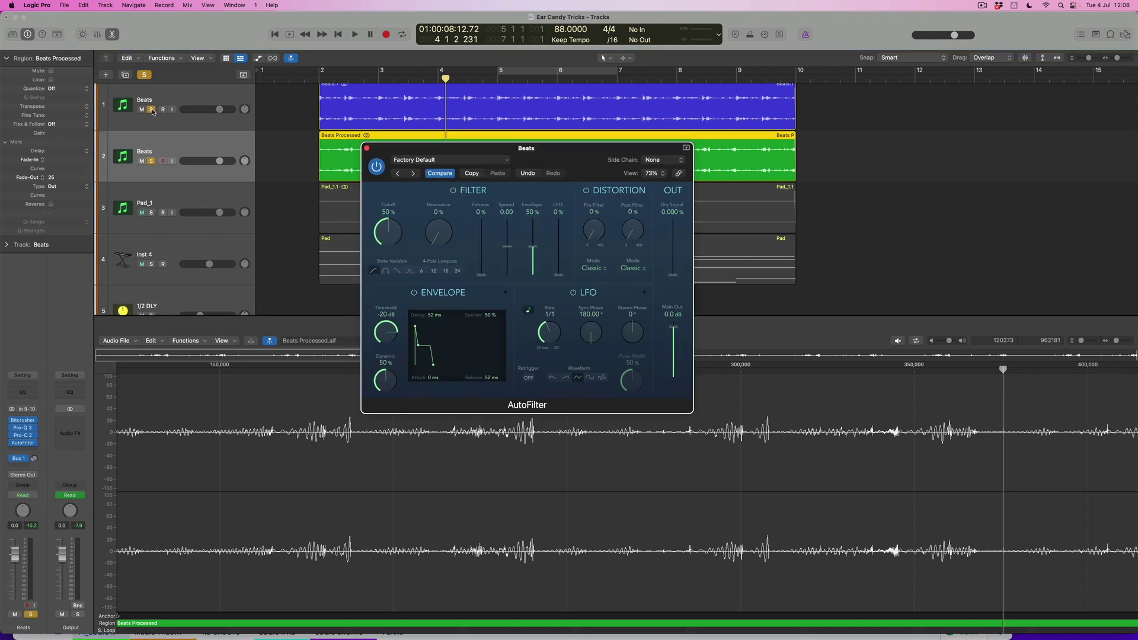
Unsolo the original Beats track and, during playback, set AutoFilter to 47% cutoff, 24% resonance, 26% LFO depth and a 1-bar LFO rate.
{"action": "left_click", "coordinate": [152, 112]}
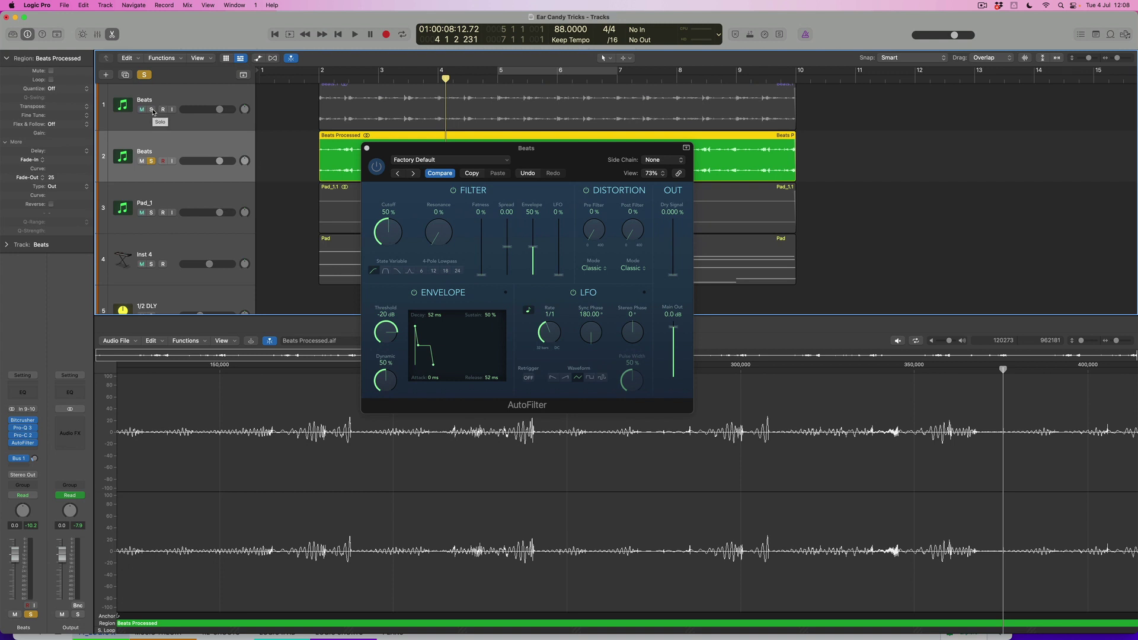
{"action": "key", "text": "shift+space"}
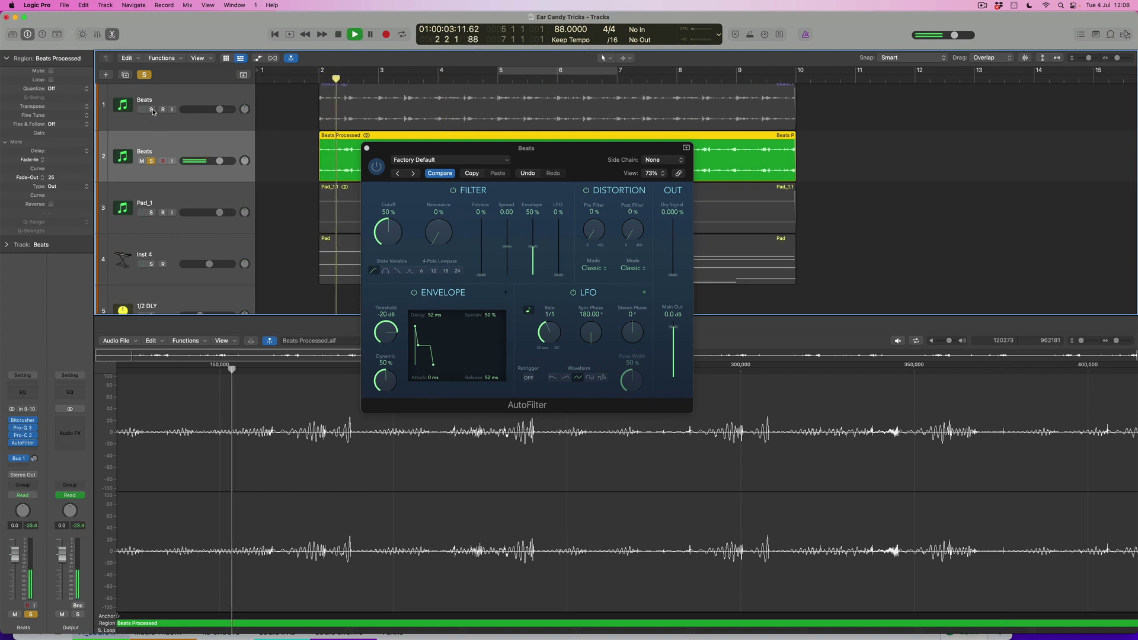
{"action": "left_click_drag", "start_coordinate": [439, 232], "coordinate": [444, 203]}
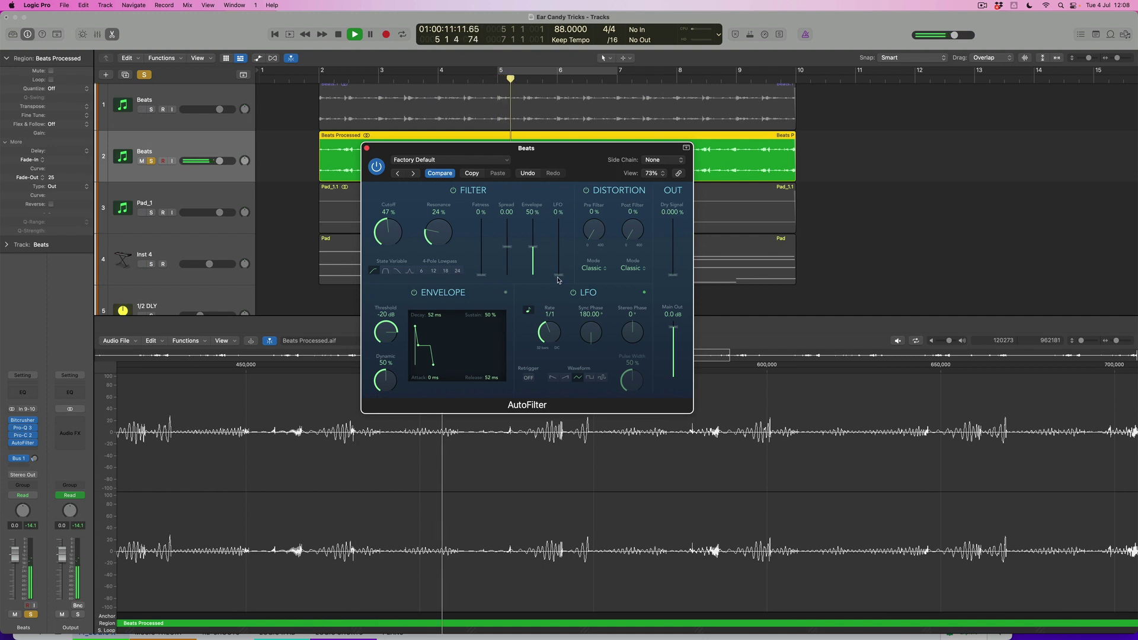
{"action": "key", "text": "space"}
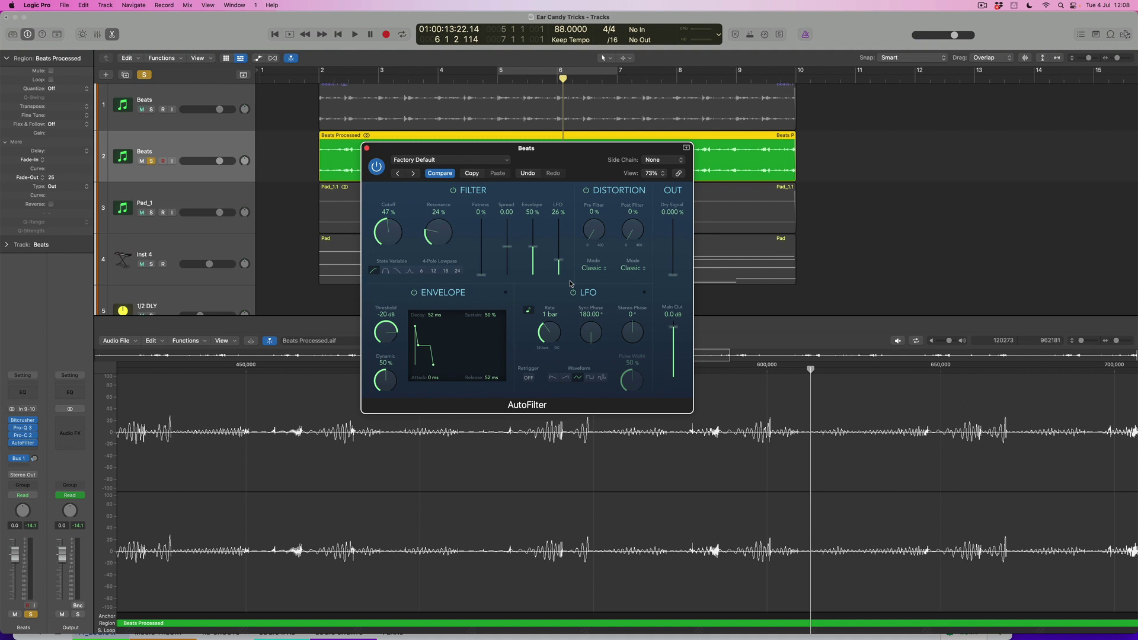
Play the reversed beats again, raise the AutoFilter cutoff to 53% and resonance to 27%, and close the plug-in.
{"action": "key", "text": "shift+space"}
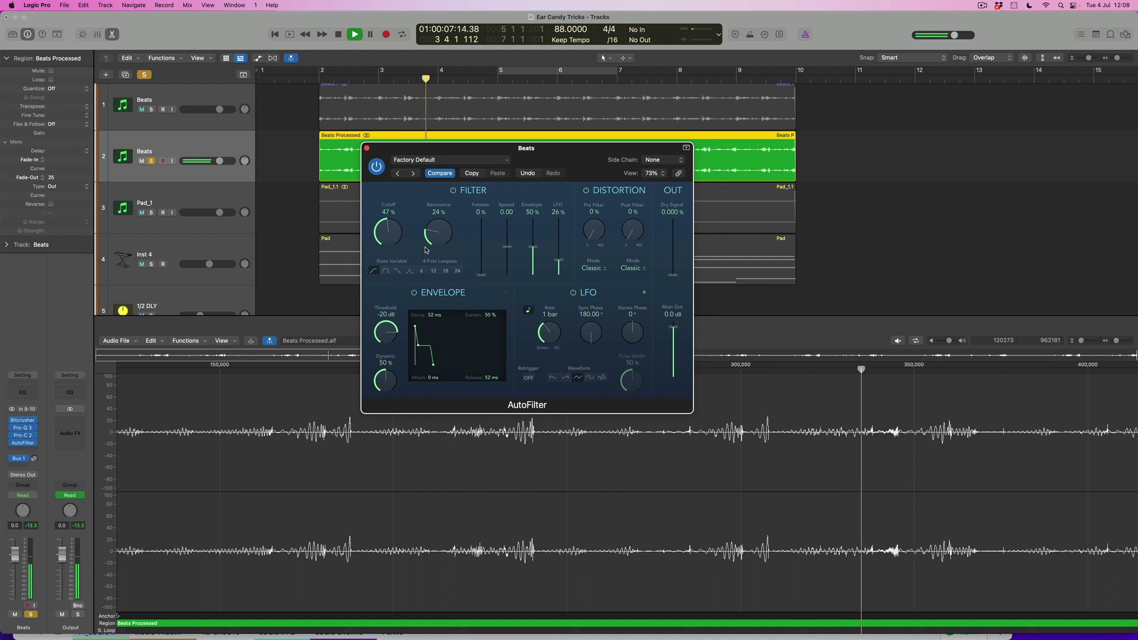
{"action": "left_click_drag", "start_coordinate": [395, 234], "coordinate": [439, 225]}
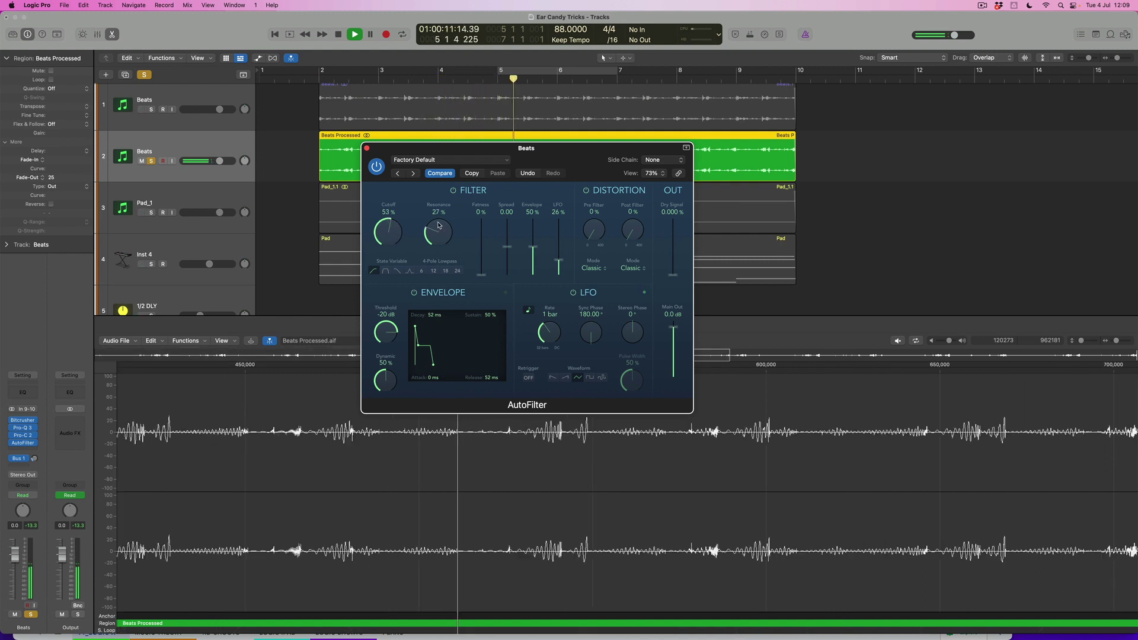
{"action": "left_click", "coordinate": [367, 148]}
{"action": "key", "text": "space"}
{"action": "key", "text": "super+a"}
{"action": "left_click", "coordinate": [198, 152]}
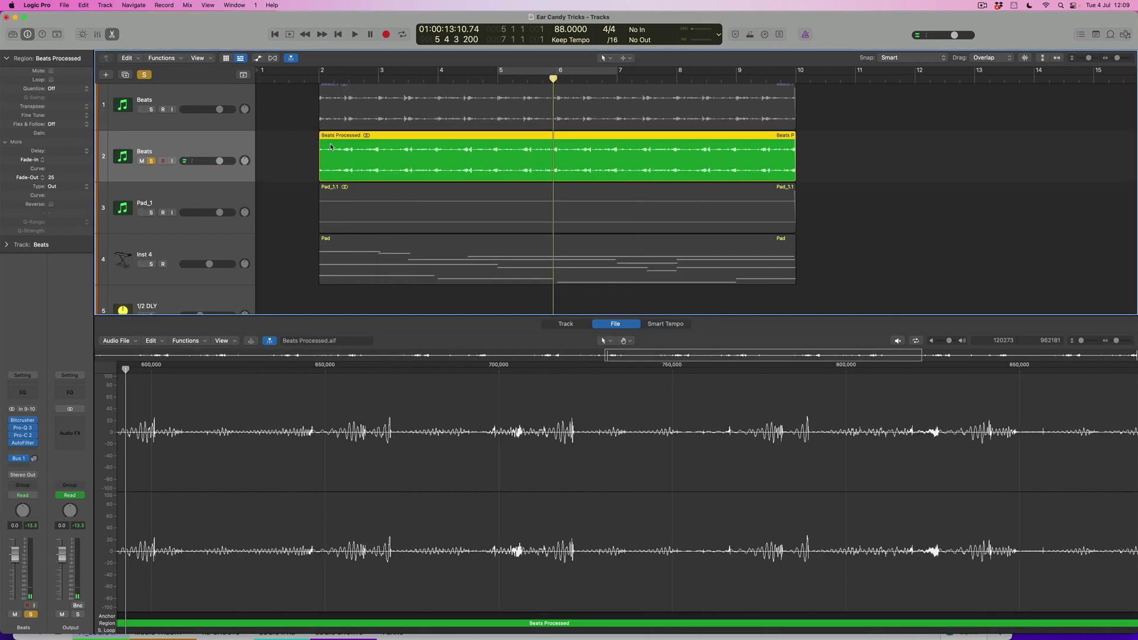
Solo both Beats tracks and play the original and reversed beats together from the start.
{"action": "left_click", "coordinate": [151, 162]}
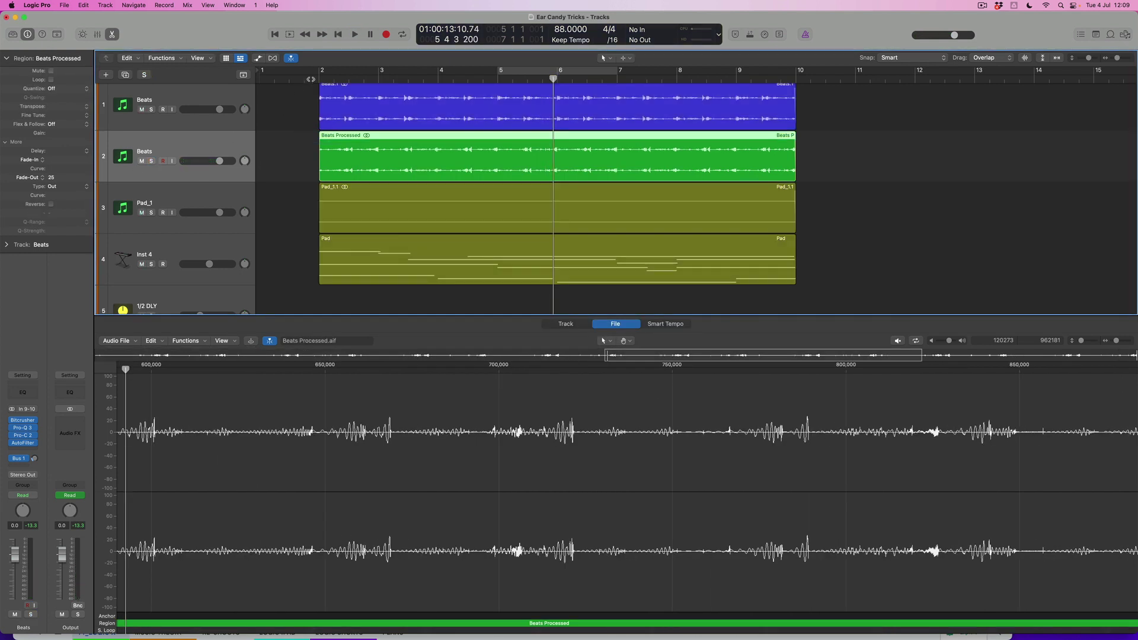
{"action": "left_click", "coordinate": [152, 110]}
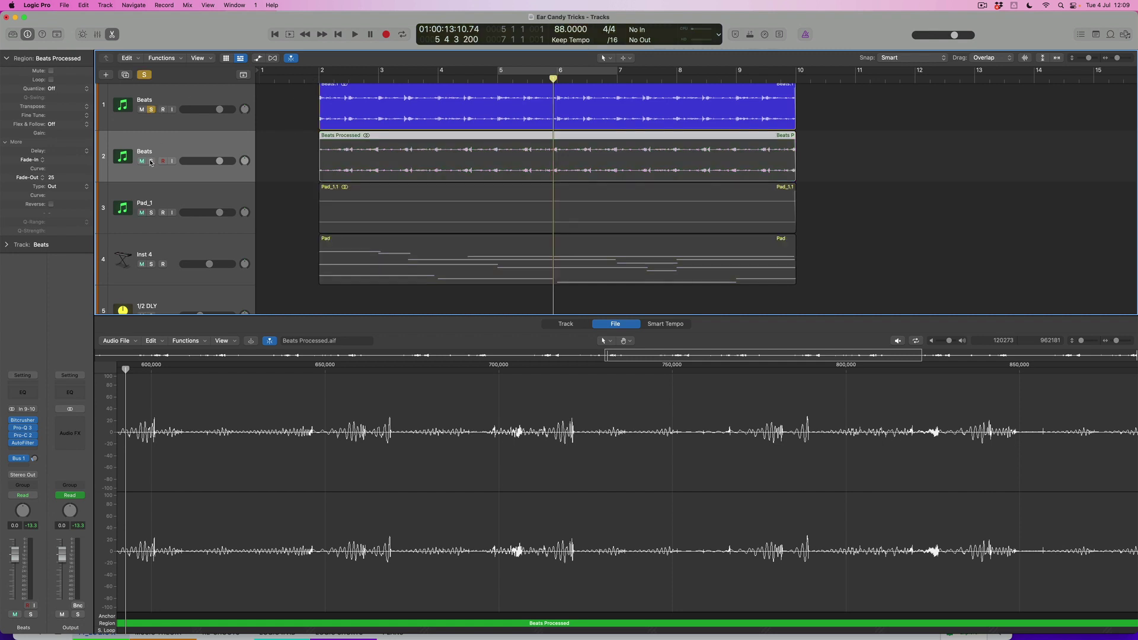
{"action": "left_click", "coordinate": [151, 162]}
{"action": "key", "text": "Return"}
{"action": "key", "text": "space"}
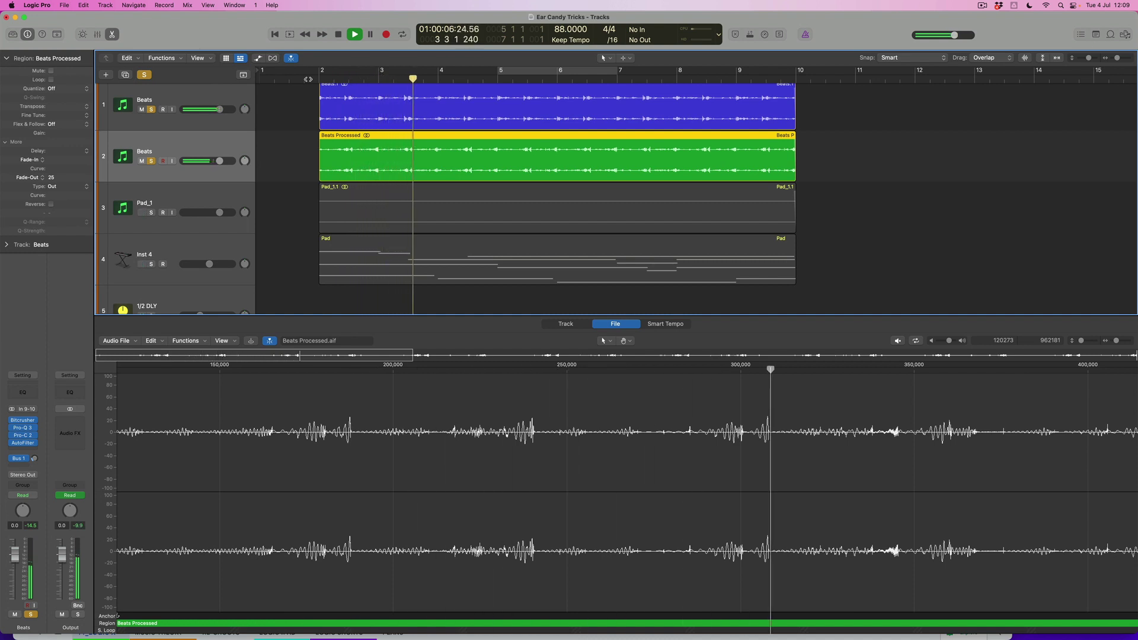
{"action": "key", "text": "space"}
Split the Beats Processed region at bars 3 and 4 with the Scissors tool and delete the piece before bar 3.
{"action": "left_click", "coordinate": [368, 147]}
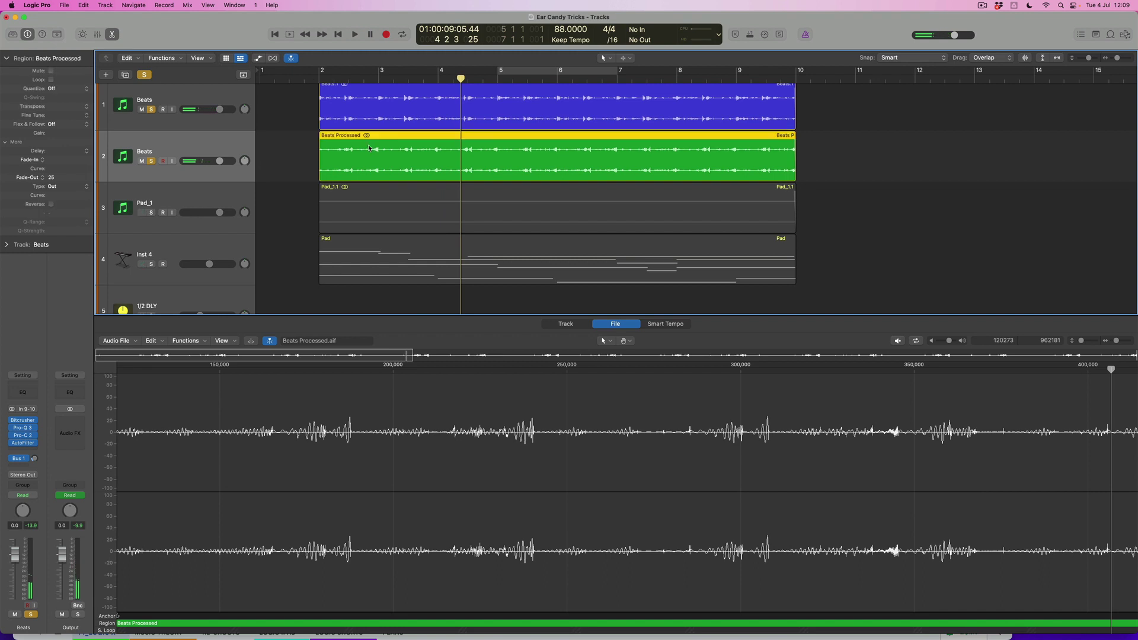
{"action": "key", "text": "t"}
{"action": "key", "text": "Down"}
{"action": "key", "text": "Down"}
{"action": "key", "text": "Down"}
{"action": "key", "text": "Down"}
{"action": "key", "text": "Return"}
{"action": "left_click", "coordinate": [385, 139]}
{"action": "left_click", "coordinate": [438, 139]}
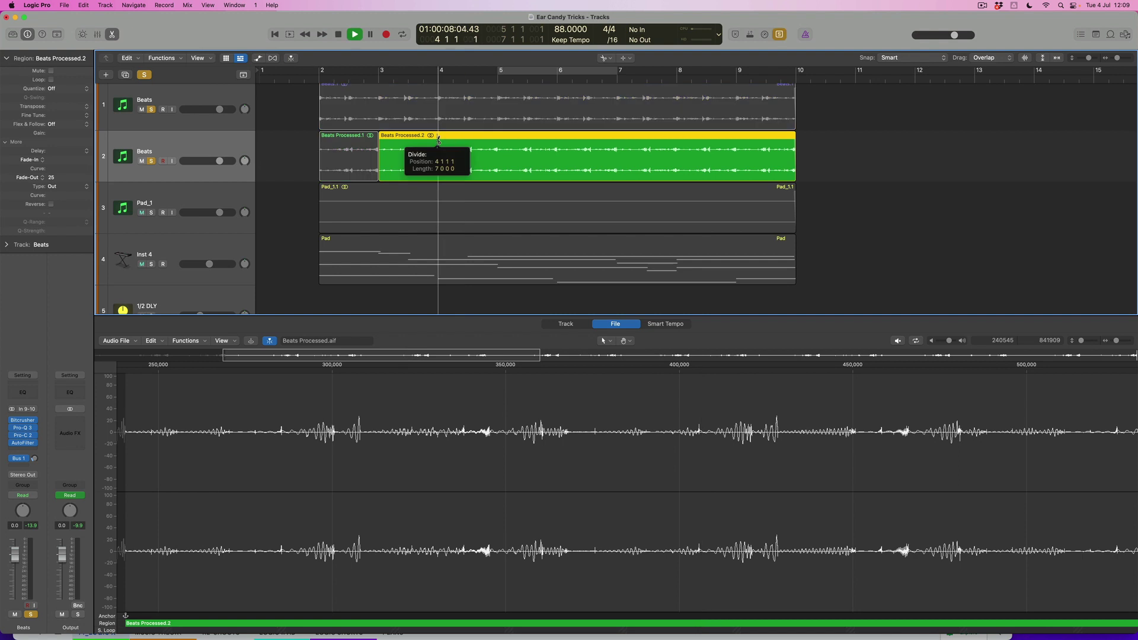
{"action": "left_click", "coordinate": [358, 160]}
{"action": "key", "text": "Delete"}
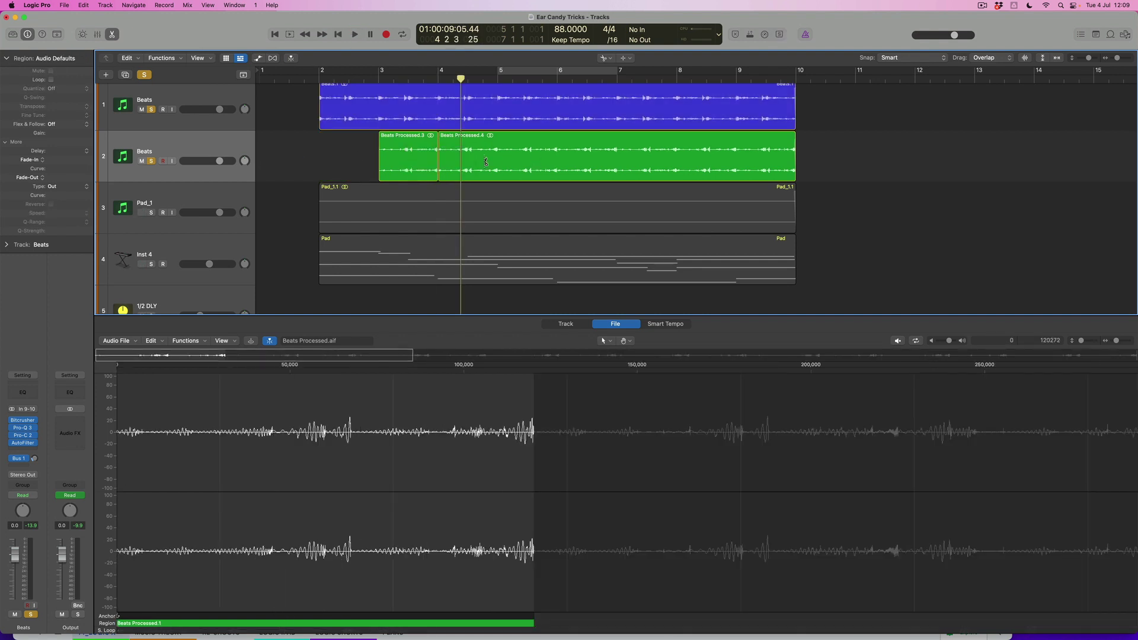
Split the long processed region at bar 8 and mute the piece between bars 4 and 8.
{"action": "left_click_drag", "start_coordinate": [667, 155], "coordinate": [676, 157]}
{"action": "right_click", "coordinate": [571, 171]}
{"action": "left_click", "coordinate": [584, 173]}
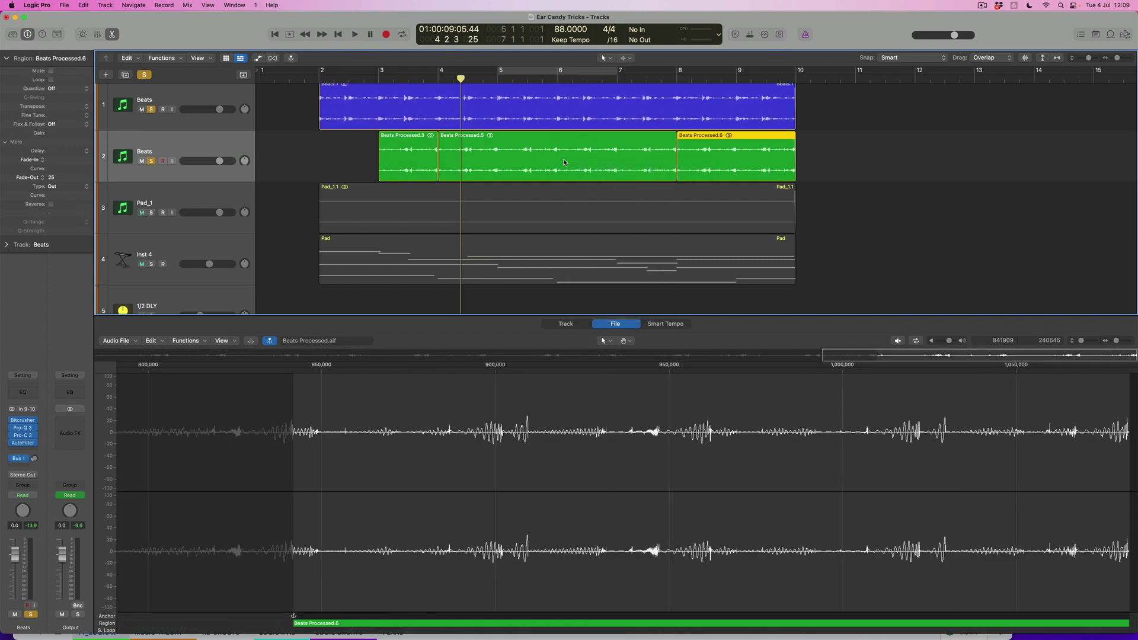
{"action": "left_click", "coordinate": [564, 162]}
{"action": "key", "text": "ctrl+m"}
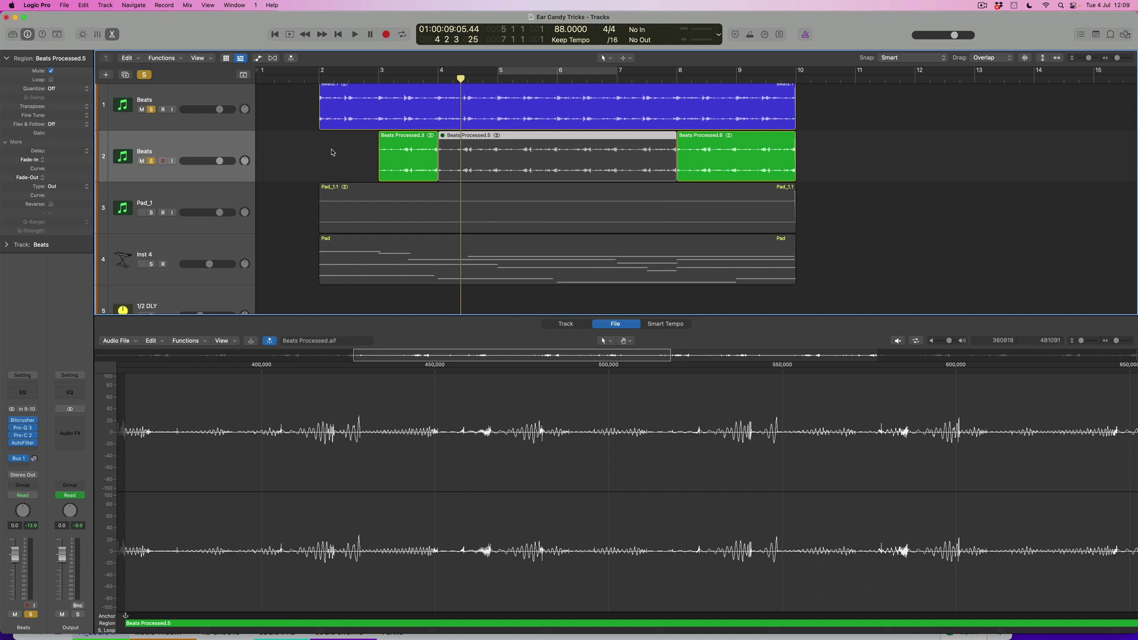
Play the full arrangement without solo and set the gain of the two unmuted Beats Processed regions to +5 dB.
{"action": "left_click", "coordinate": [152, 161]}
{"action": "key", "text": "space"}
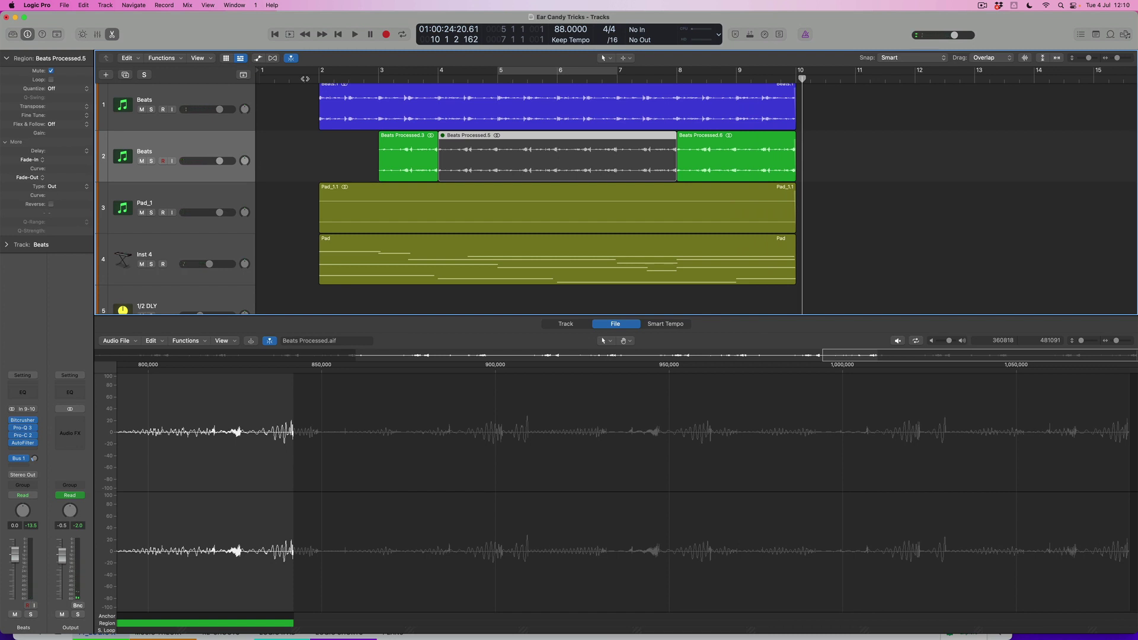
{"action": "left_click", "coordinate": [406, 166]}
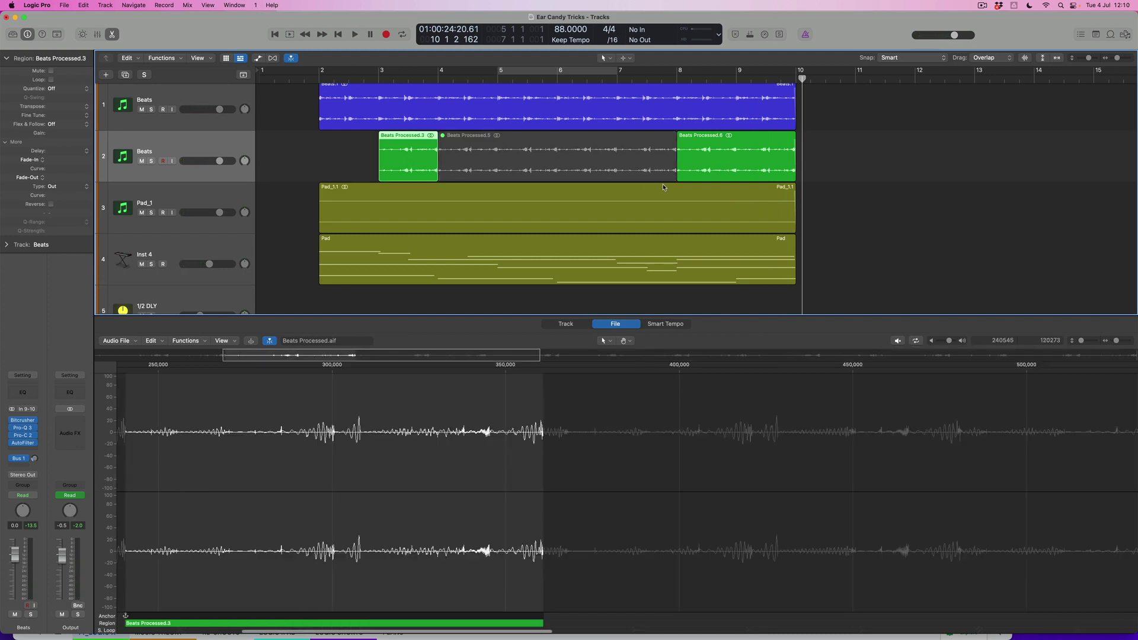
{"action": "left_click", "coordinate": [219, 139]}
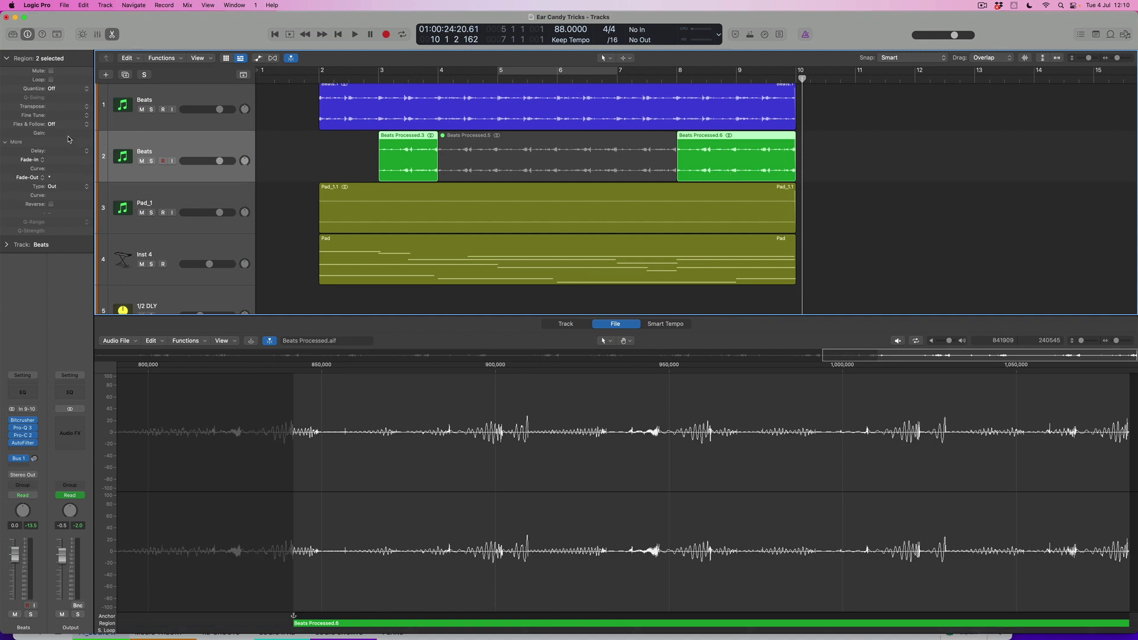
{"action": "type", "text": "5"}
{"action": "key", "text": "Return"}
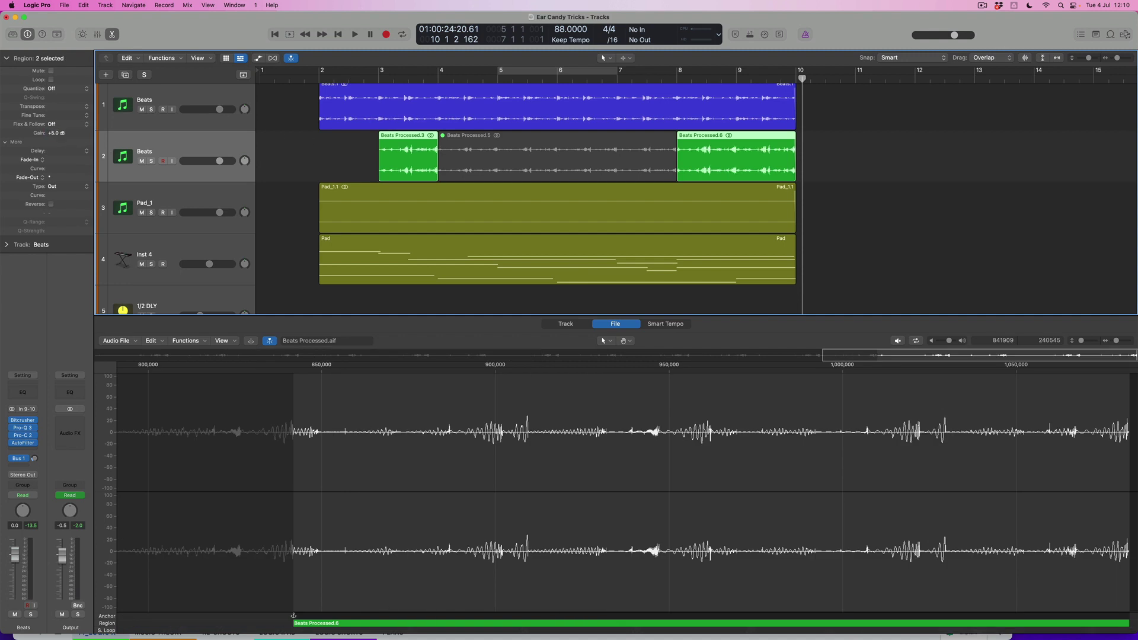
Use the Fade tool to add a fade-in of about 2376 to the processed region at bar 3.
{"action": "left_click", "coordinate": [332, 161]}
{"action": "key", "text": "t"}
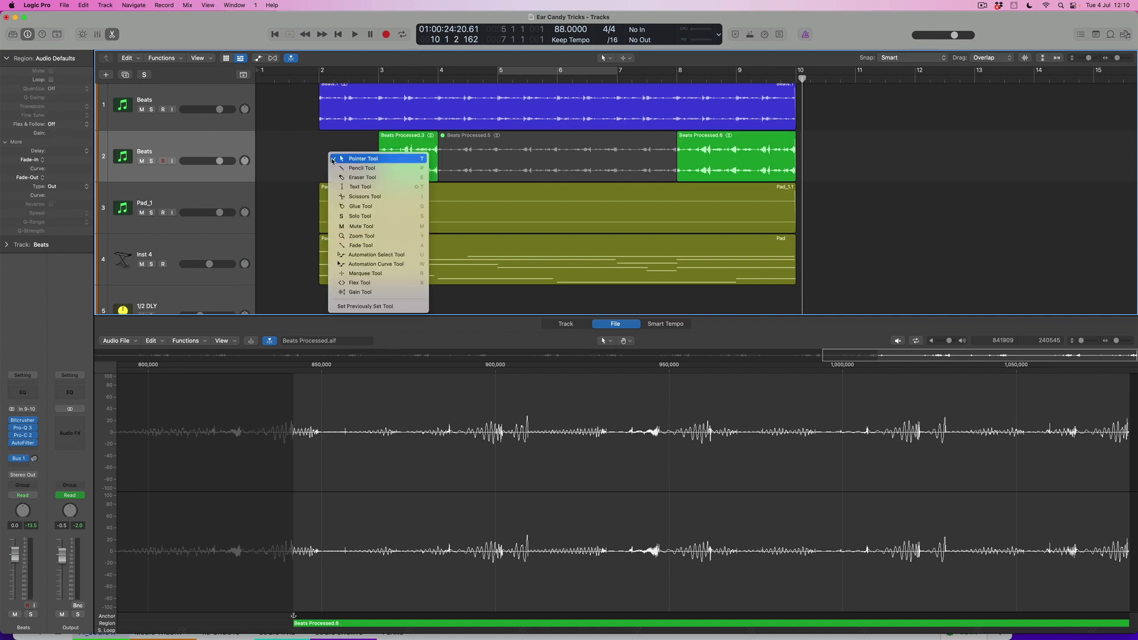
{"action": "left_click", "coordinate": [372, 247]}
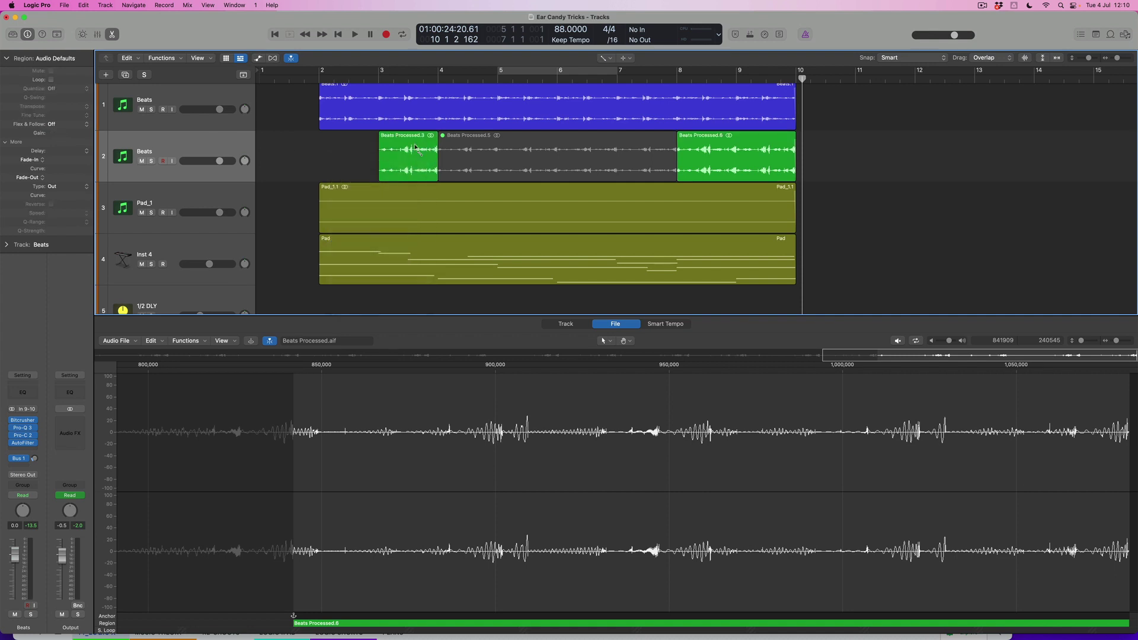
{"action": "left_click_drag", "start_coordinate": [417, 148], "coordinate": [375, 153]}
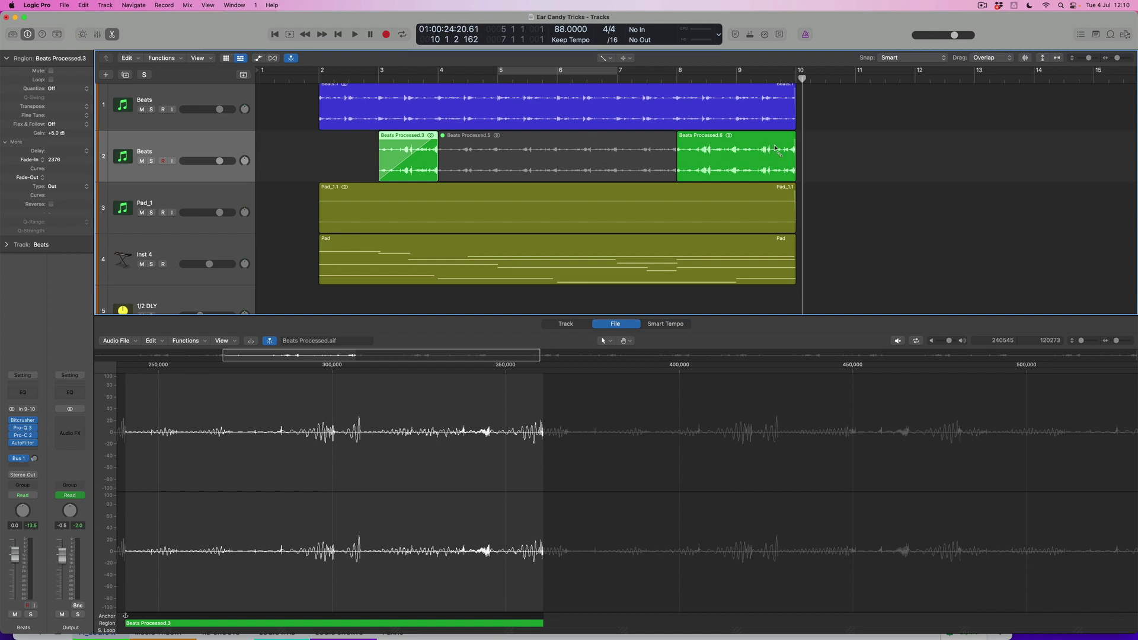
{"action": "left_click_drag", "start_coordinate": [780, 147], "coordinate": [673, 148]}
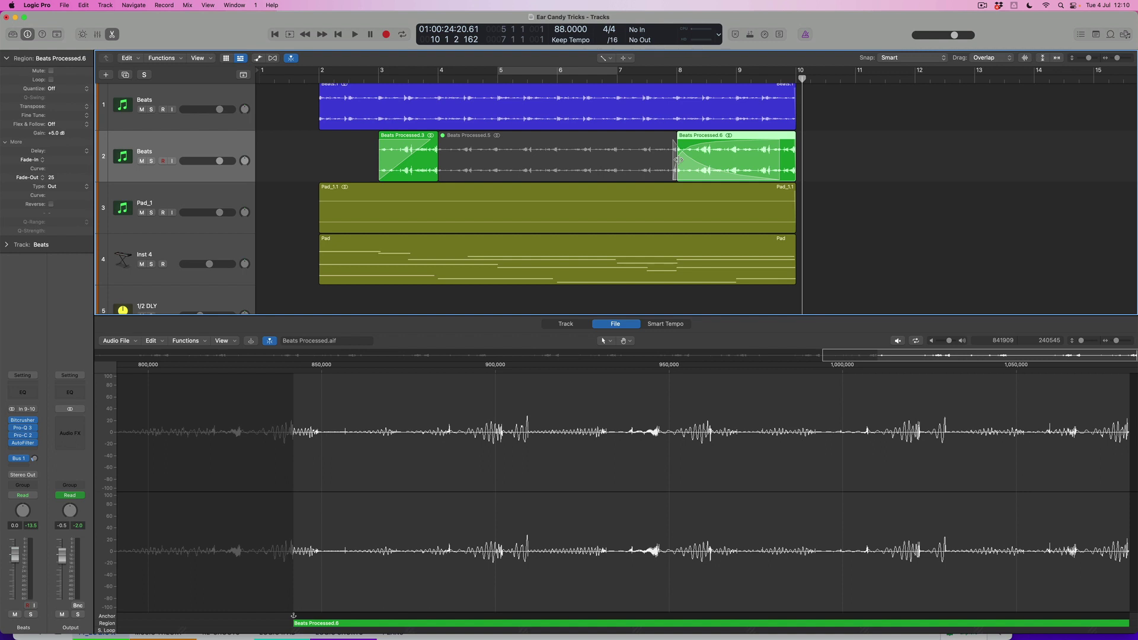
{"action": "left_click", "coordinate": [679, 159], "text": "alt"}
{"action": "key", "text": "t"}
{"action": "key", "text": "Escape"}
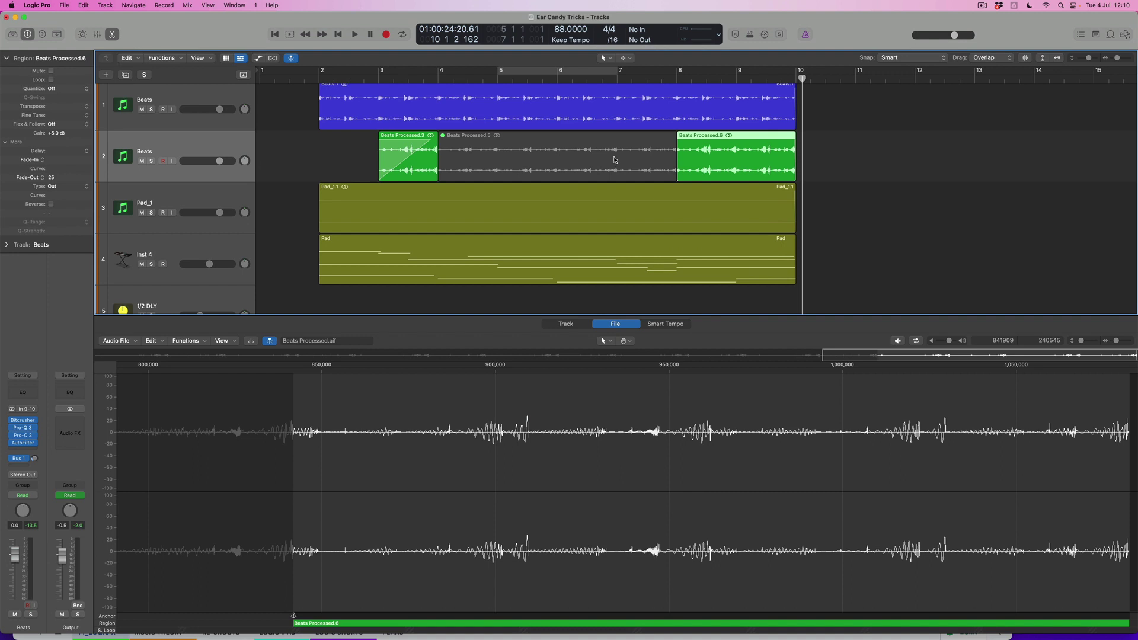
Delete the muted piece between bars 4 and 8 and add a fade-in of about 4990 to the processed region at bar 8.
{"action": "left_click", "coordinate": [614, 160]}
{"action": "key", "text": "Delete"}
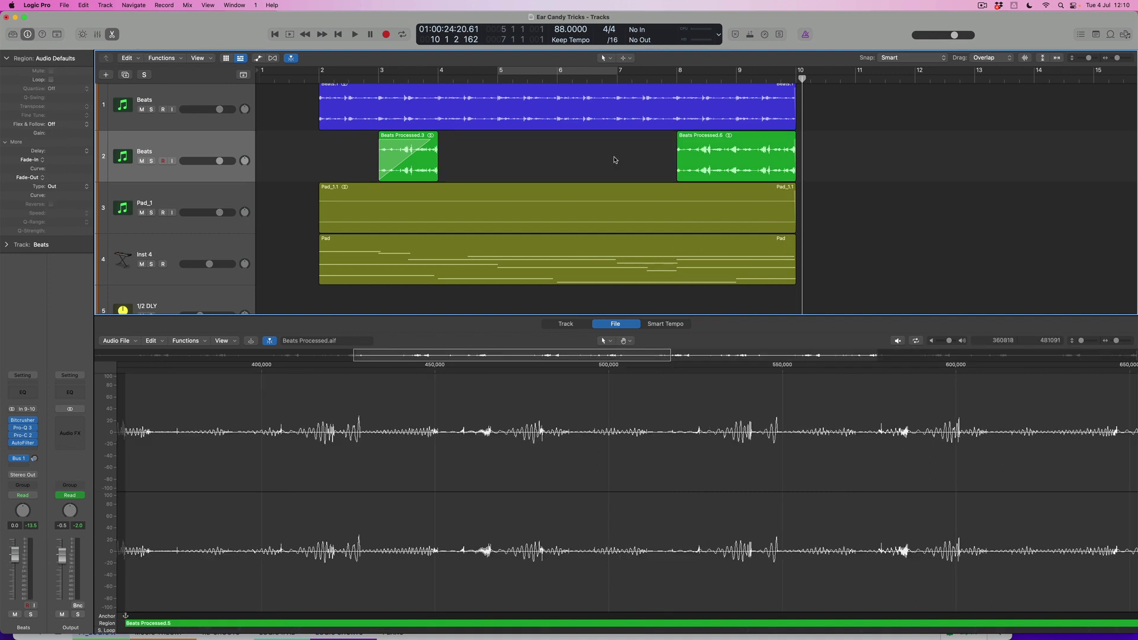
{"action": "key", "text": "t"}
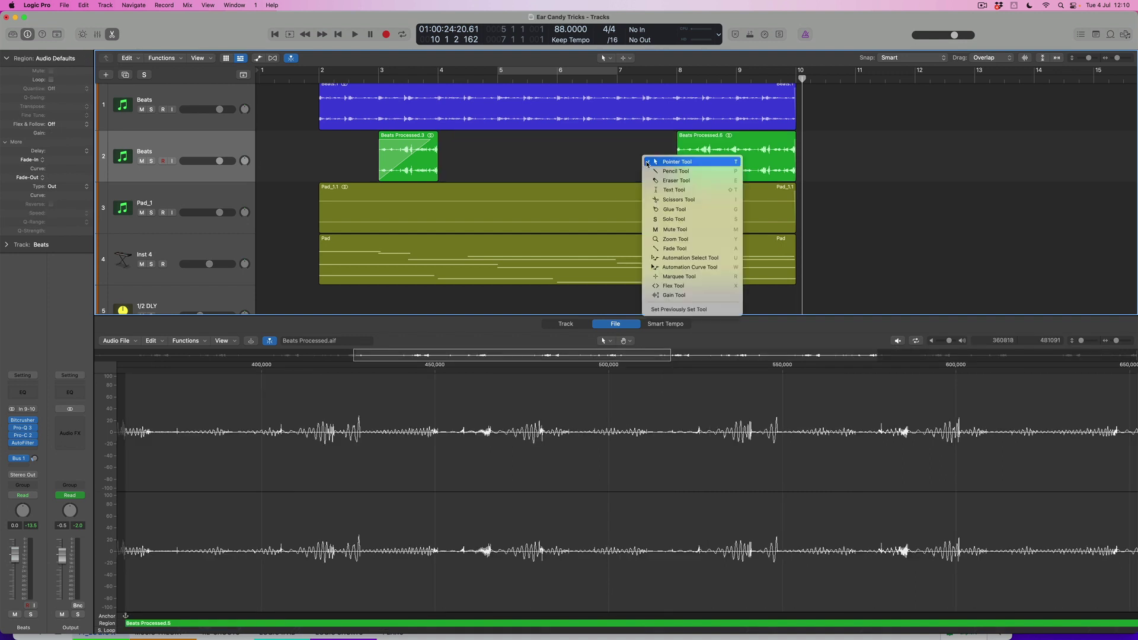
{"action": "left_click", "coordinate": [673, 247]}
{"action": "mouse_move", "coordinate": [787, 147]}
{"action": "left_mouse_down"}
{"action": "mouse_move", "coordinate": [653, 156]}
{"action": "mouse_move", "coordinate": [694, 162]}
{"action": "left_mouse_up"}
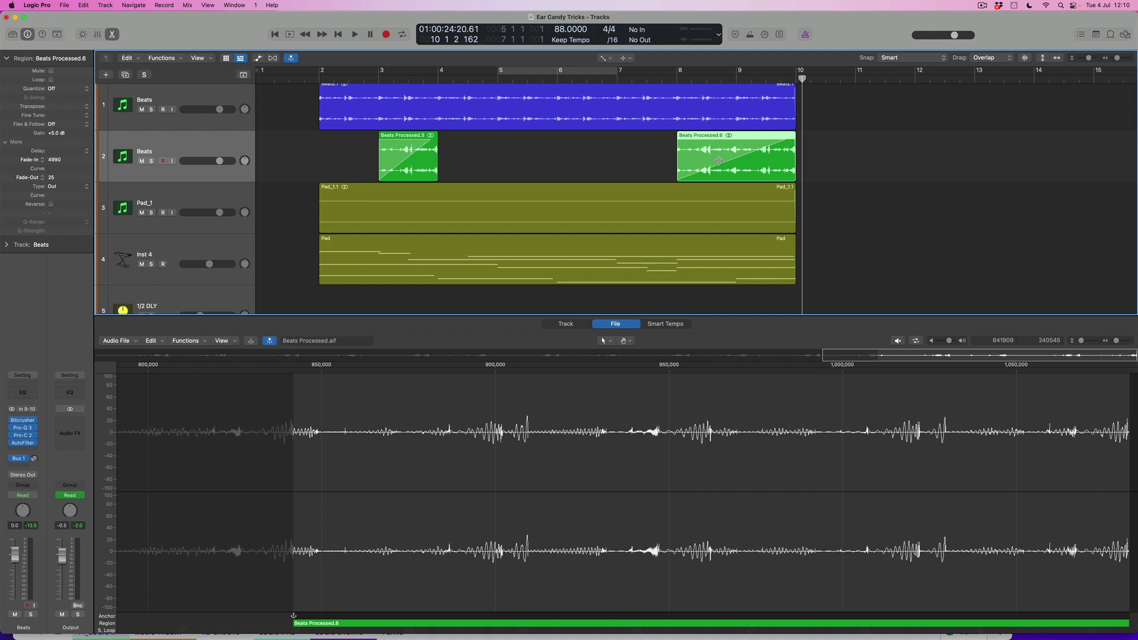
Duplicate the original Beats track with its settings and copy the Beats region onto the new track at bar 2.
{"action": "left_click", "coordinate": [225, 97]}
{"action": "key", "text": "super+d"}
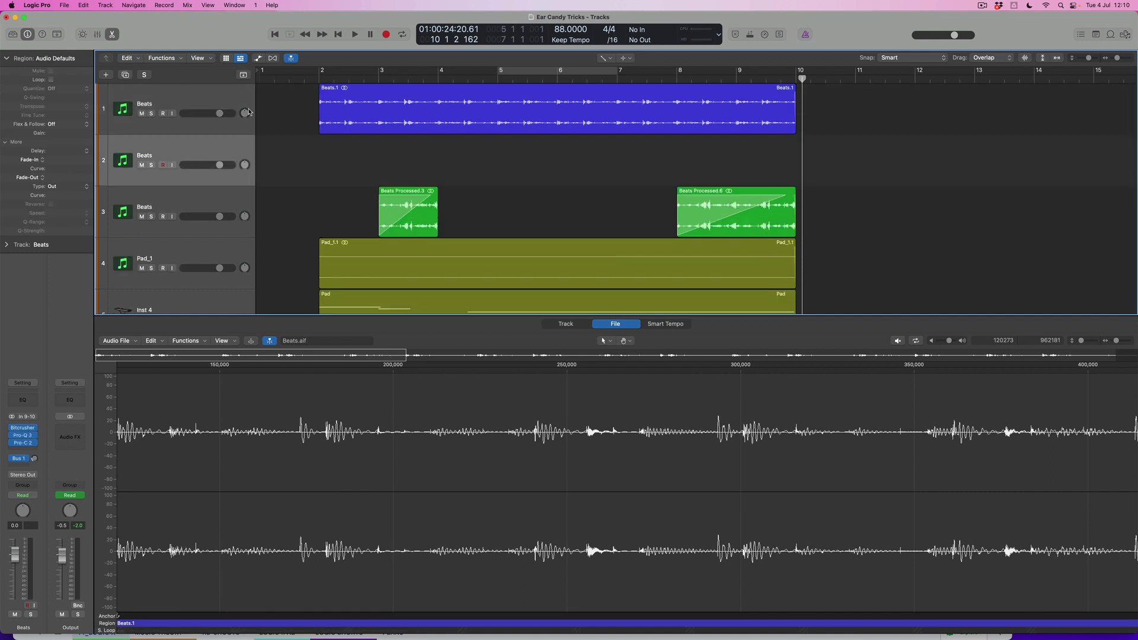
{"action": "right_click", "coordinate": [248, 112]}
{"action": "key", "text": "Escape"}
{"action": "left_click_drag", "start_coordinate": [348, 121], "coordinate": [347, 139]}
Convert the copied Beats region to a new AIFF audio file named Beats stretch.
{"action": "right_click", "coordinate": [414, 152]}
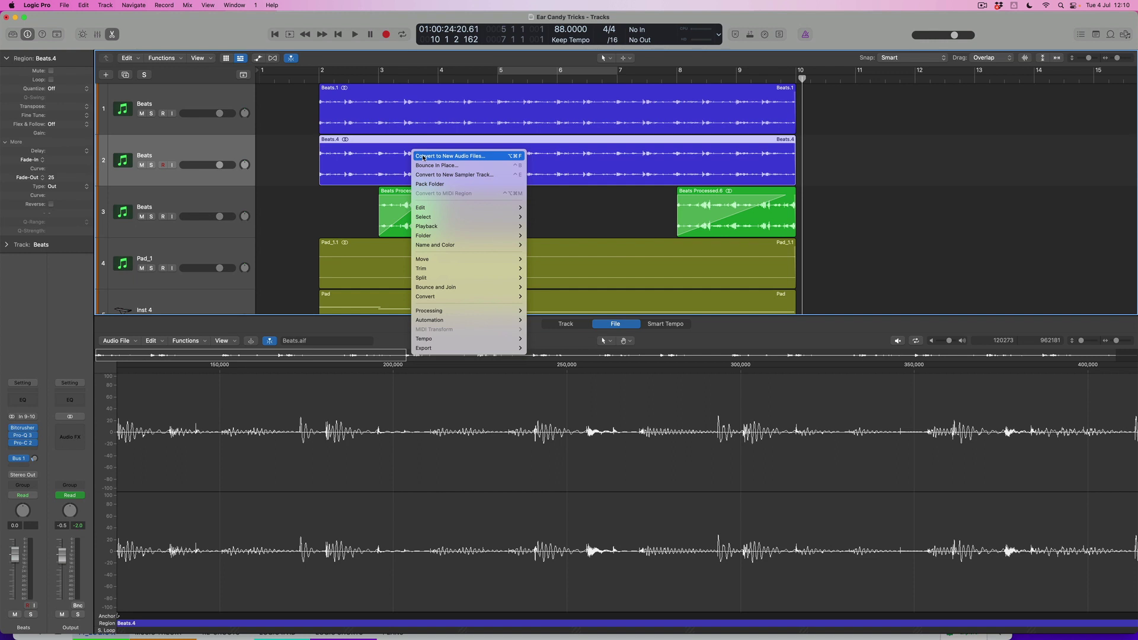
{"action": "left_click", "coordinate": [424, 156]}
{"action": "key", "text": "Right"}
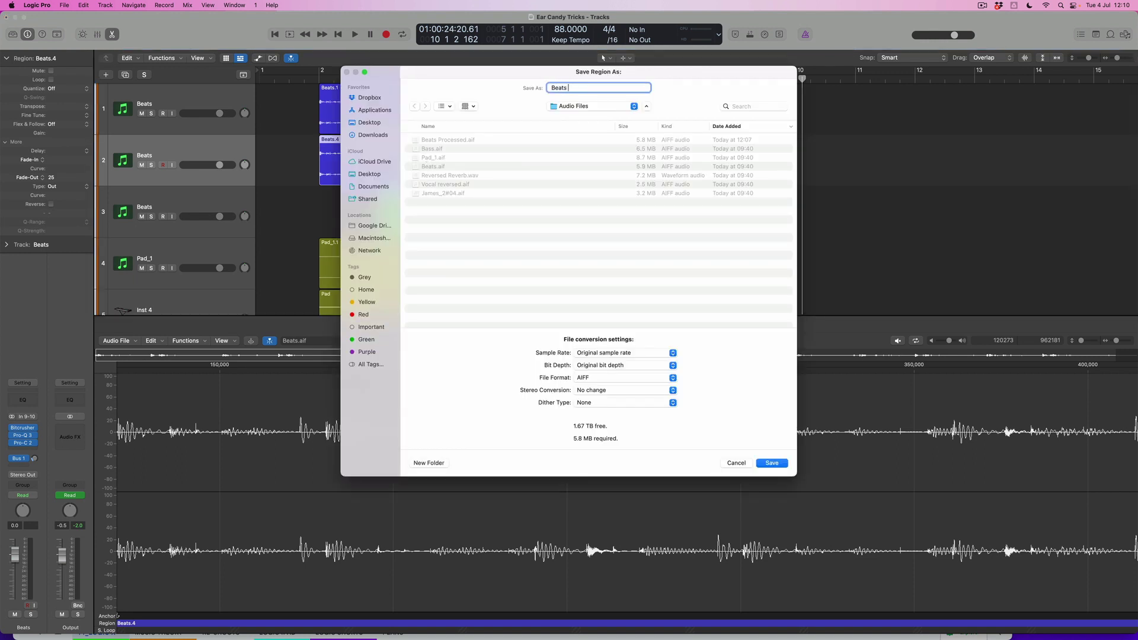
{"action": "type", "text": "stretch"}
{"action": "key", "text": "Return"}
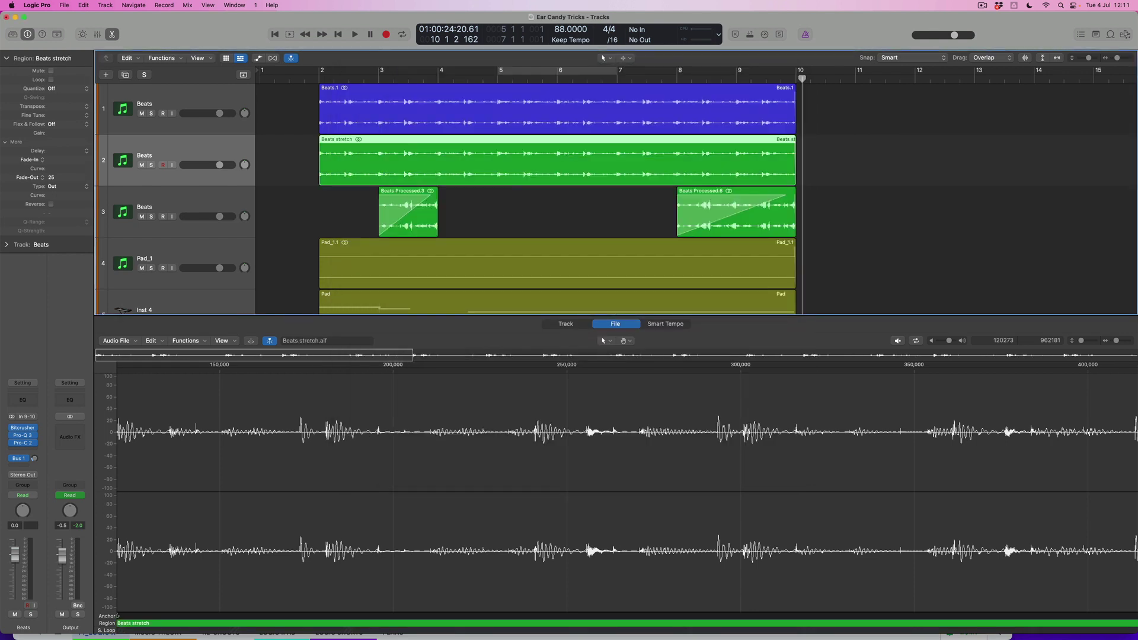
Audition the song around bar 5 and trim the Beats stretch region to span only bars 5 to 6.
{"action": "left_click", "coordinate": [482, 79]}
{"action": "key", "text": "space"}
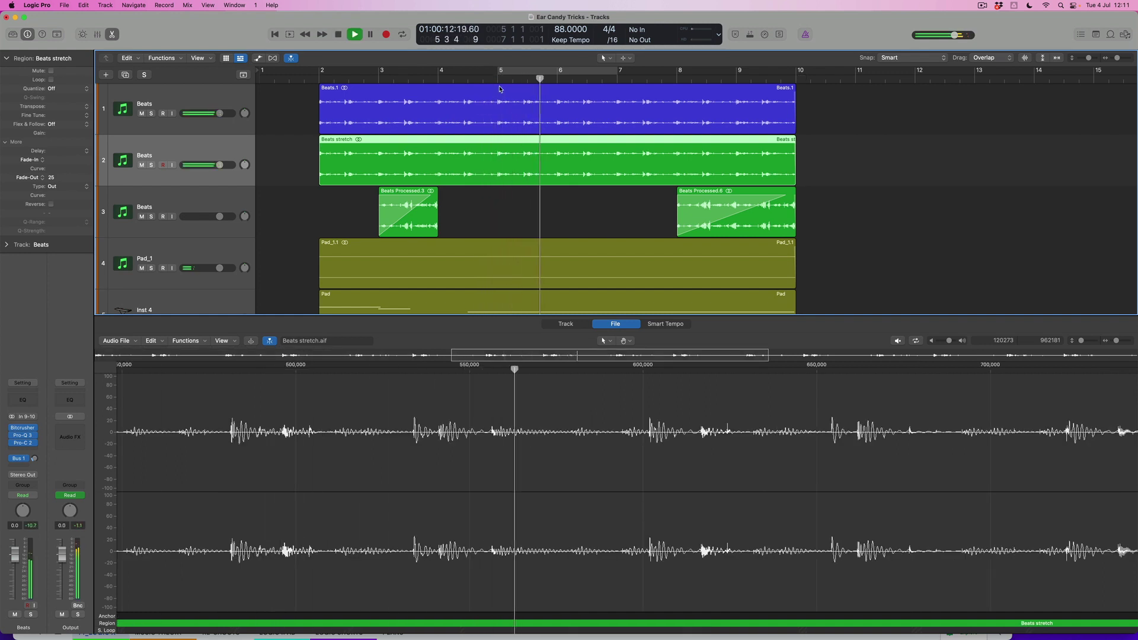
{"action": "key", "text": "space"}
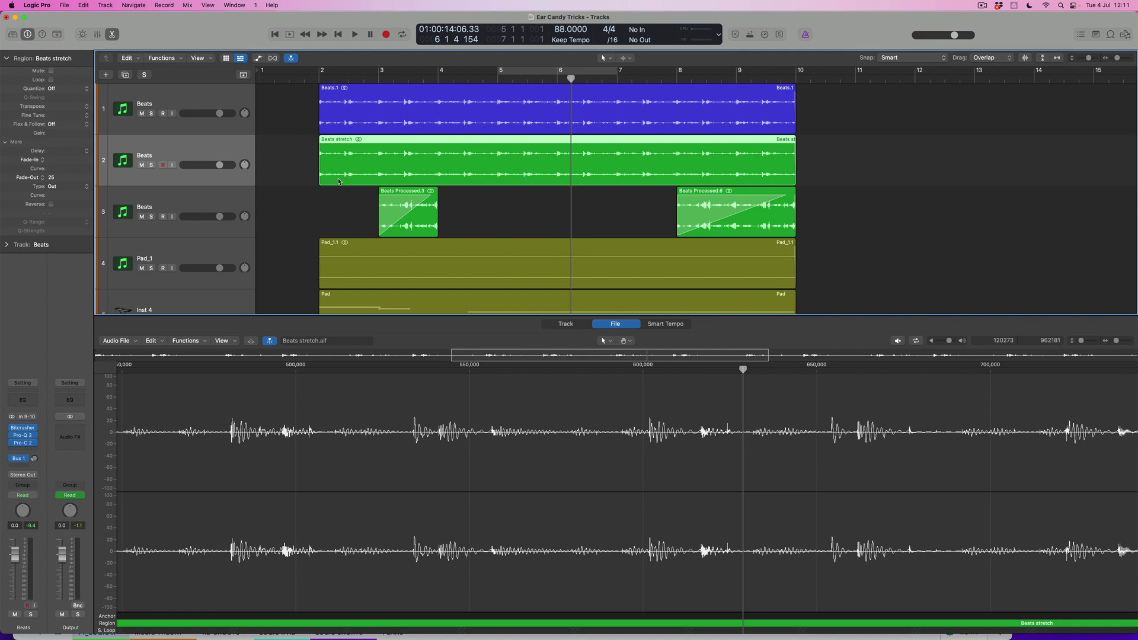
{"action": "left_click_drag", "start_coordinate": [319, 181], "coordinate": [500, 188]}
{"action": "left_click_drag", "start_coordinate": [796, 182], "coordinate": [558, 173]}
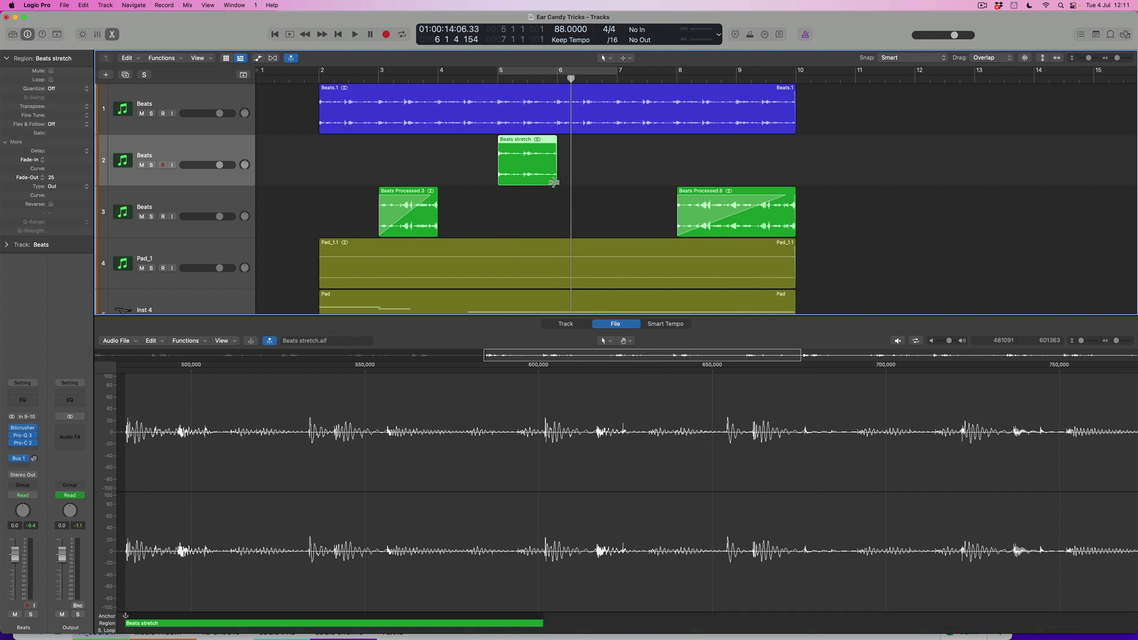
Time-compress the one-bar Beats stretch region to half a bar, audition it soloed, and move it to the second half of bar 5.
{"action": "left_click_drag", "start_coordinate": [554, 182], "coordinate": [525, 181]}
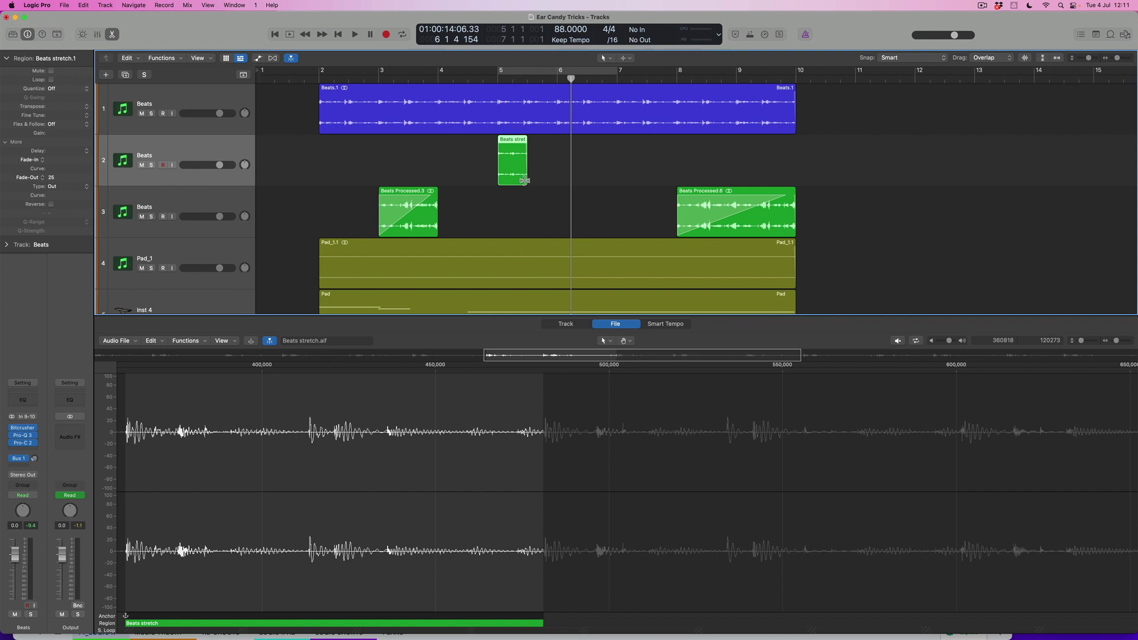
{"action": "key", "text": "ctrl+s"}
{"action": "key", "text": "shift+Return"}
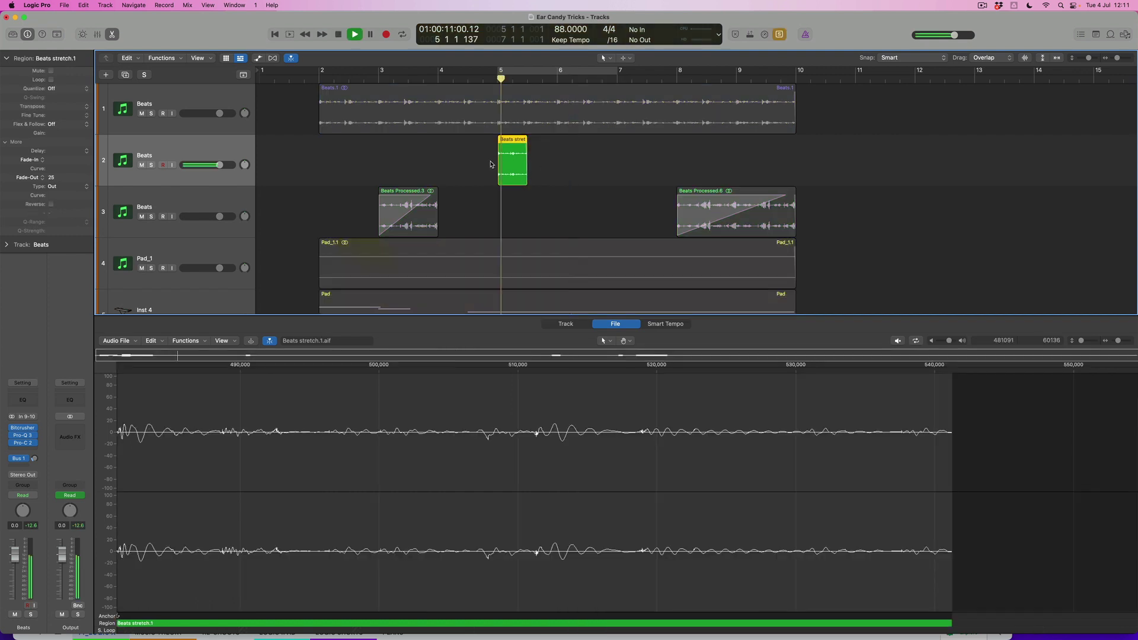
{"action": "key", "text": "shift+Return"}
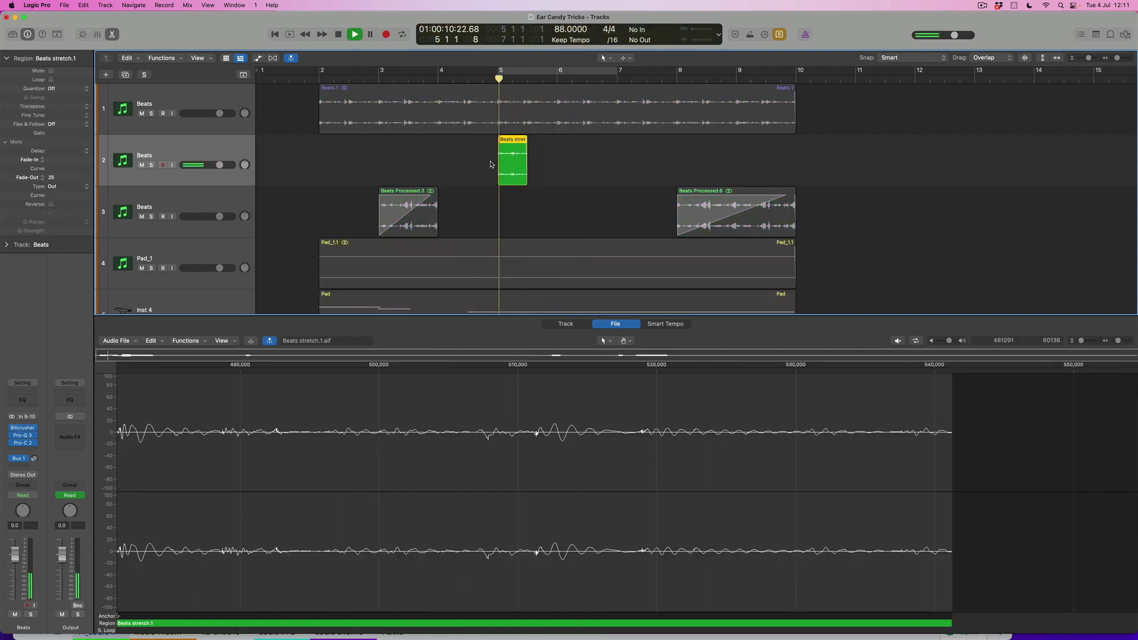
{"action": "key", "text": "space"}
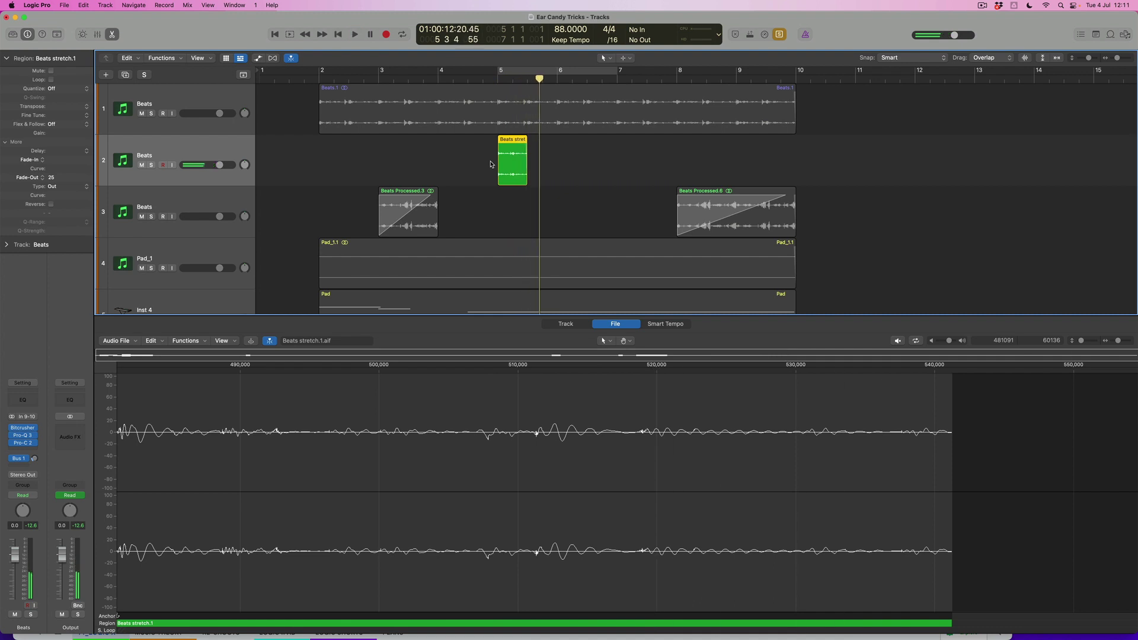
{"action": "left_click_drag", "start_coordinate": [510, 165], "coordinate": [539, 164]}
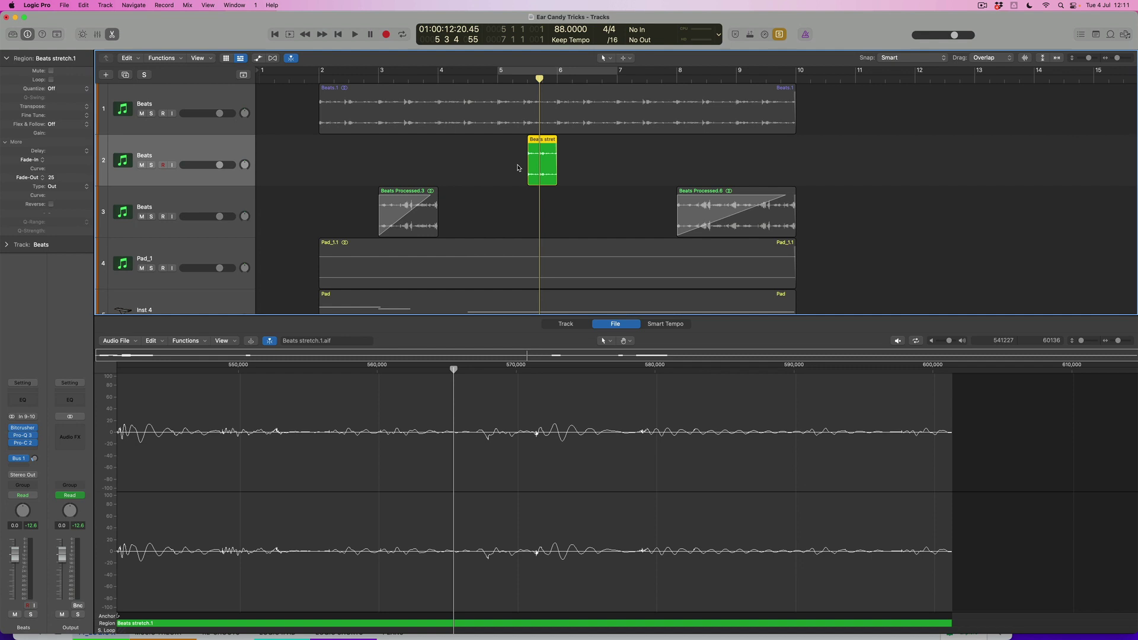
{"action": "key", "text": "ctrl+s"}
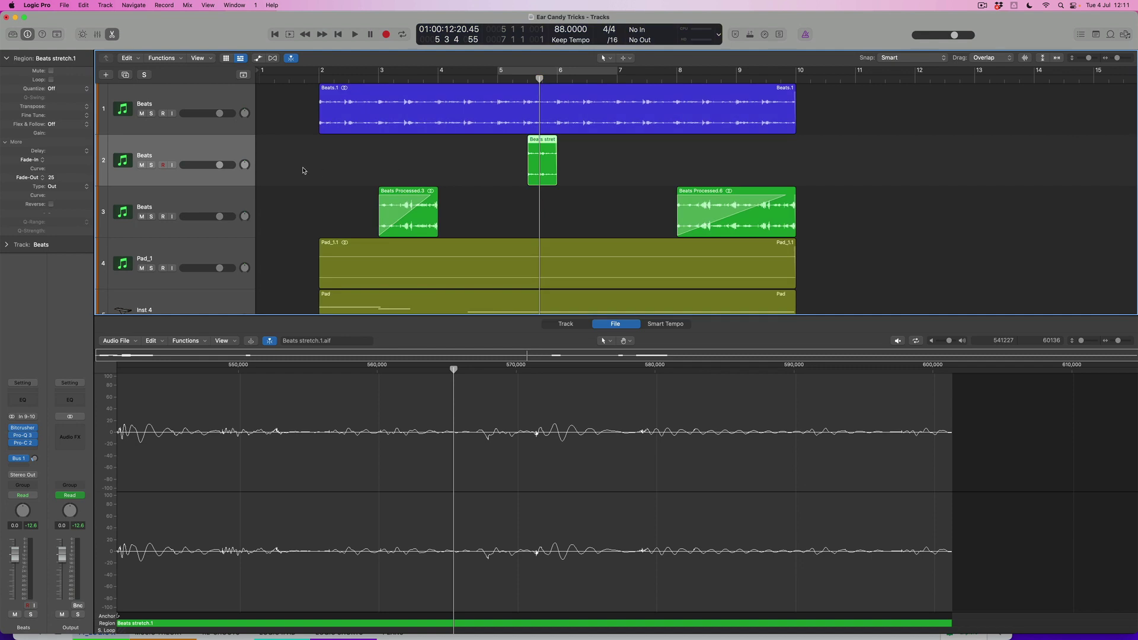
Raise the Bitcrusher's downsampling slightly on the stretched Beats track.
{"action": "left_click", "coordinate": [25, 429]}
{"action": "left_click_drag", "start_coordinate": [463, 241], "coordinate": [464, 227]}
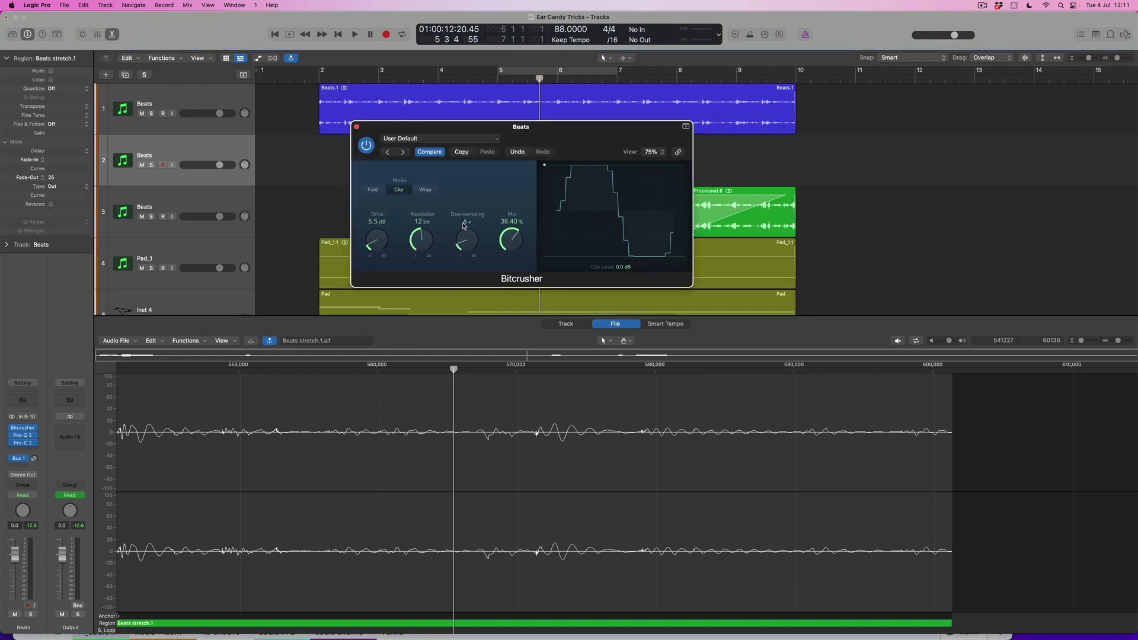
{"action": "left_click", "coordinate": [358, 127]}
Add an AutoFilter to the stretched Beats track, using the band-pass mode with cutoff at 56% and resonance at 33%.
{"action": "left_click", "coordinate": [30, 451]}
{"action": "mouse_move", "coordinate": [36, 471]}
{"action": "left_click", "coordinate": [90, 472]}
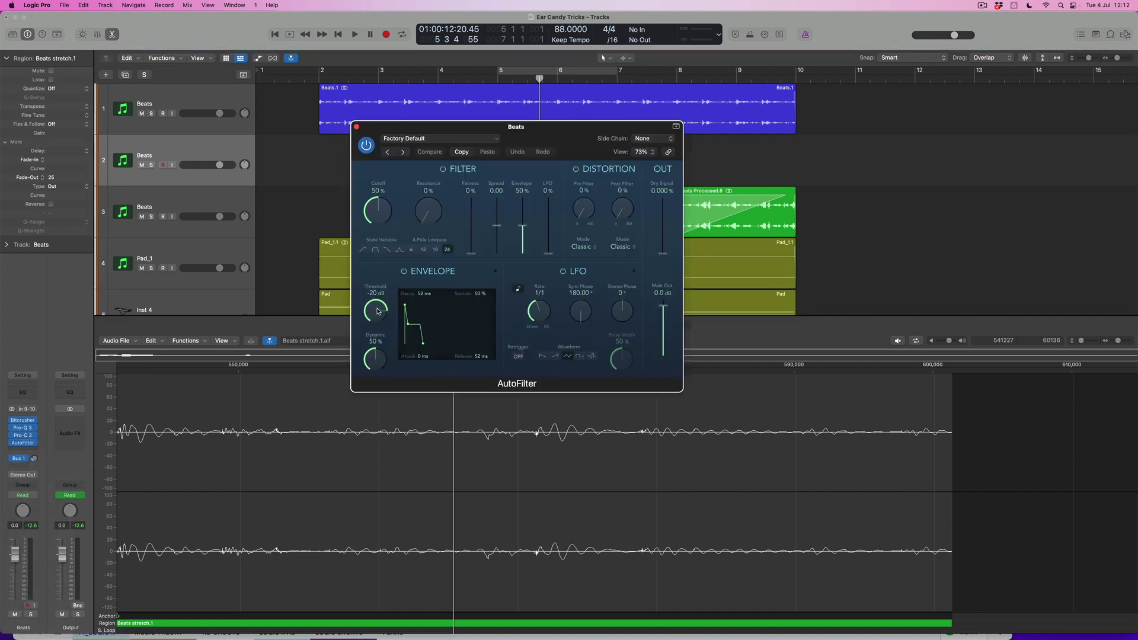
{"action": "left_click", "coordinate": [366, 251]}
{"action": "mouse_move", "coordinate": [382, 215]}
{"action": "left_mouse_down"}
{"action": "mouse_move", "coordinate": [372, 221]}
{"action": "mouse_move", "coordinate": [431, 190]}
{"action": "mouse_move", "coordinate": [384, 201]}
{"action": "left_mouse_up"}
{"action": "left_click", "coordinate": [377, 251]}
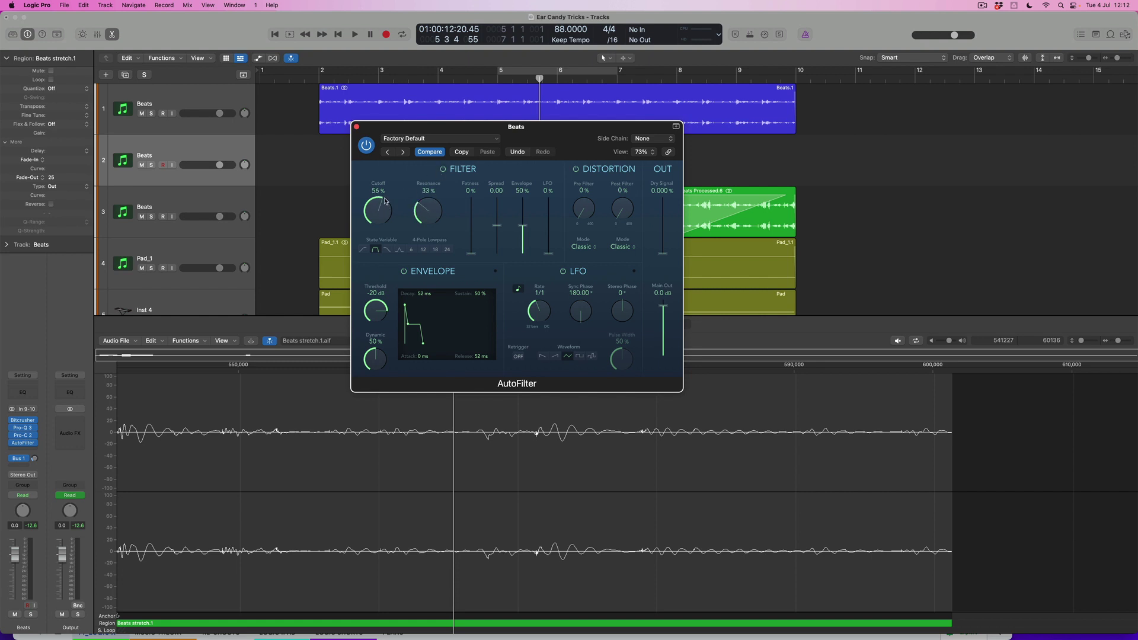
Audition the stretched region soloed while setting the AutoFilter's envelope amount to 0% and cutoff to 63%.
{"action": "key", "text": "ctrl+s"}
{"action": "key", "text": "space"}
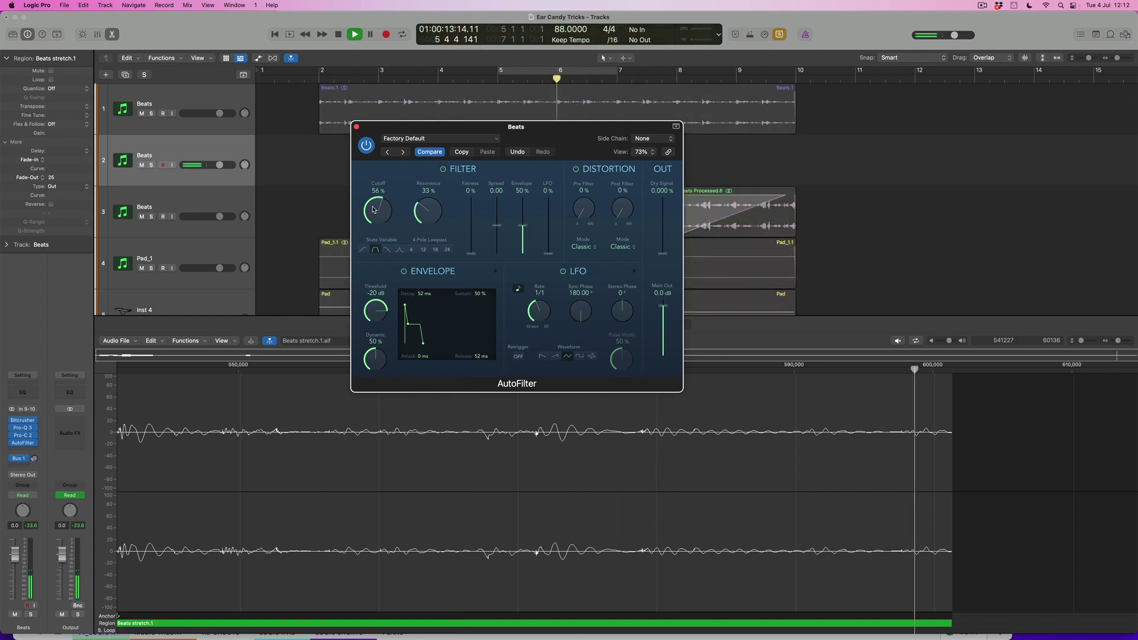
{"action": "left_click_drag", "start_coordinate": [375, 222], "coordinate": [377, 232]}
{"action": "left_click_drag", "start_coordinate": [531, 233], "coordinate": [528, 279]}
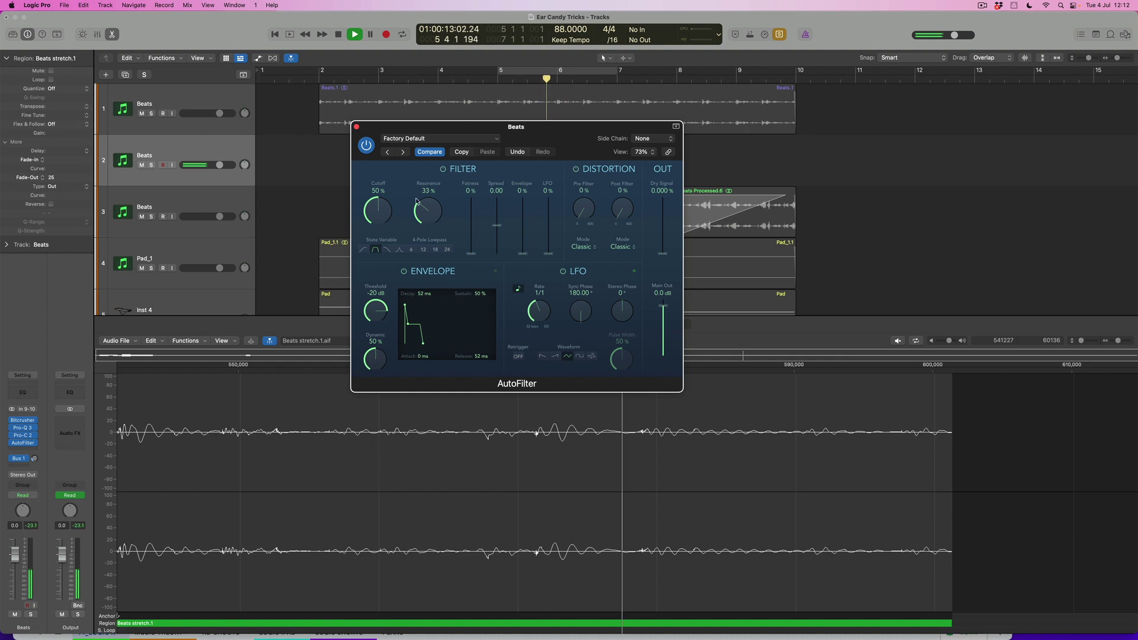
{"action": "left_click_drag", "start_coordinate": [386, 201], "coordinate": [377, 201]}
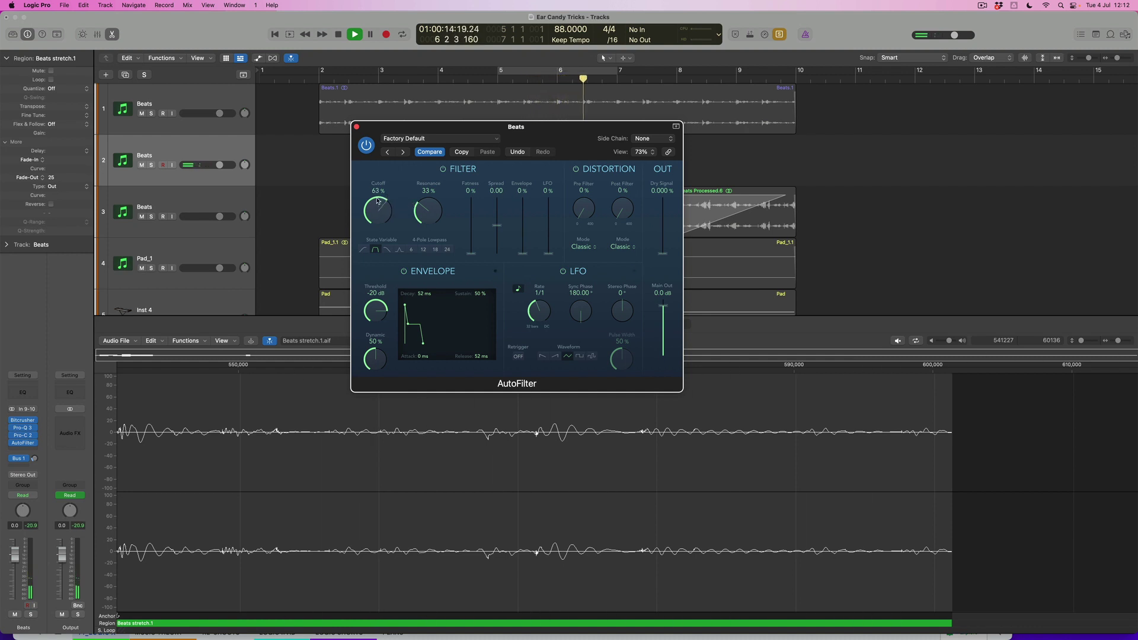
{"action": "key", "text": "space"}
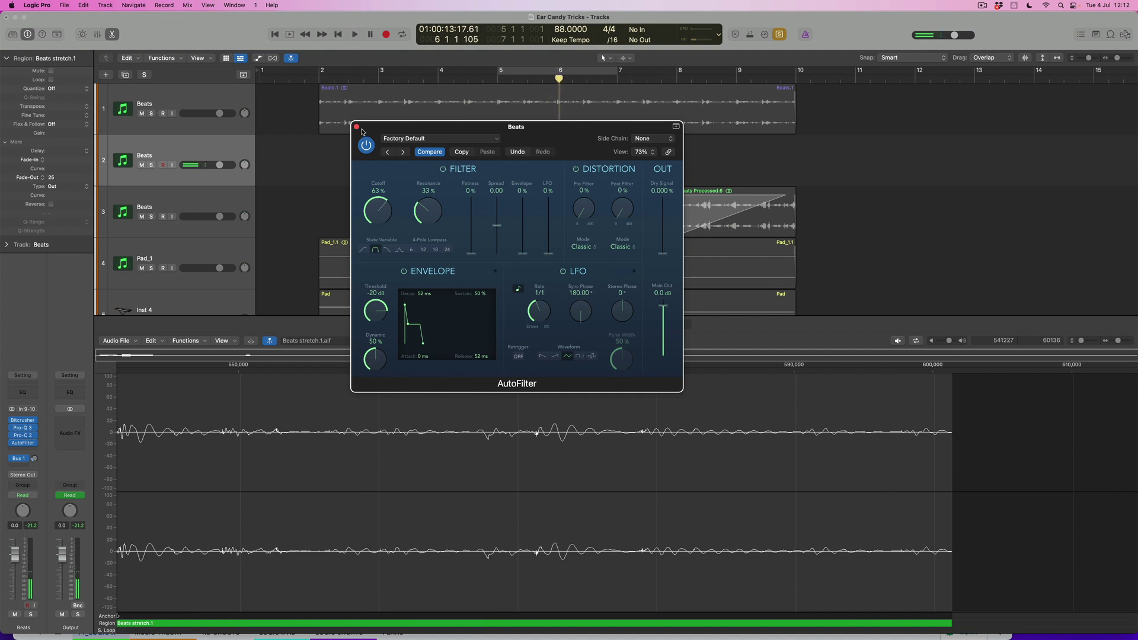
{"action": "left_click", "coordinate": [357, 127]}
Set the stretched region's gain to +8.0 dB and play the full mix from just before bar 2.
{"action": "double_click", "coordinate": [62, 134]}
{"action": "type", "text": "8"}
{"action": "key", "text": "Return"}
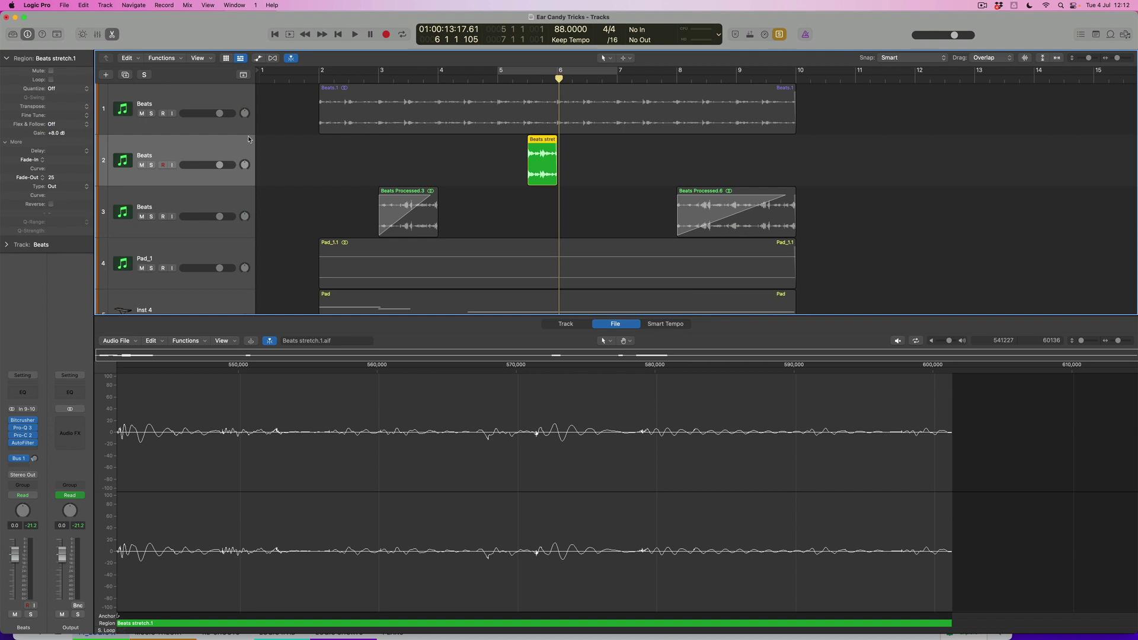
{"action": "key", "text": "ctrl+s"}
{"action": "double_click", "coordinate": [308, 79]}
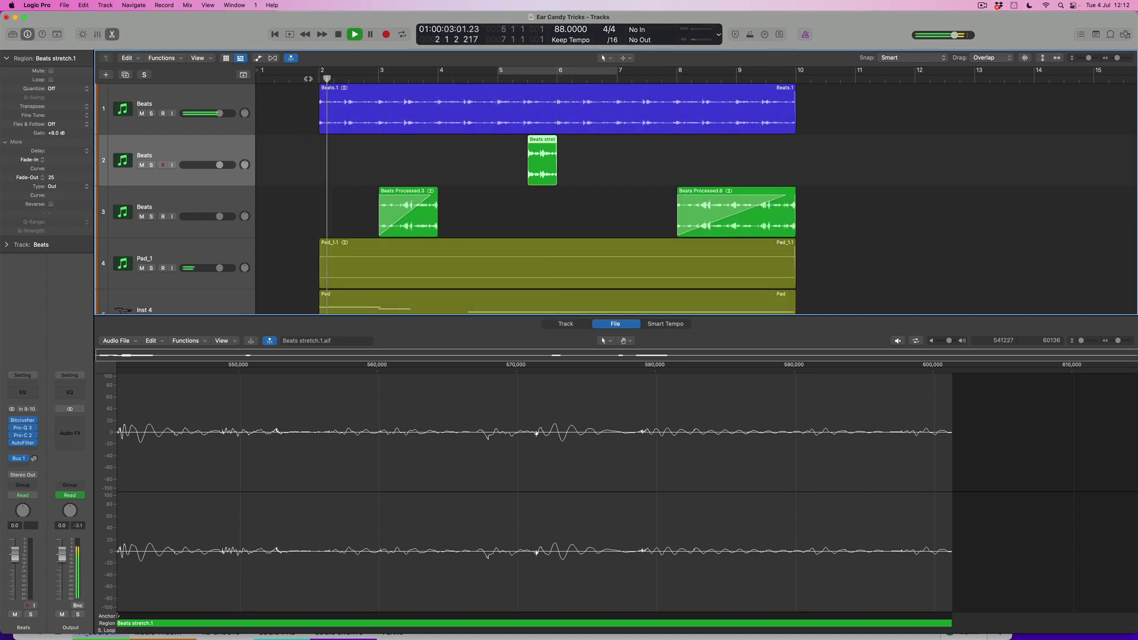
{"action": "key", "text": "super+Up"}
{"action": "key", "text": "super+Up"}
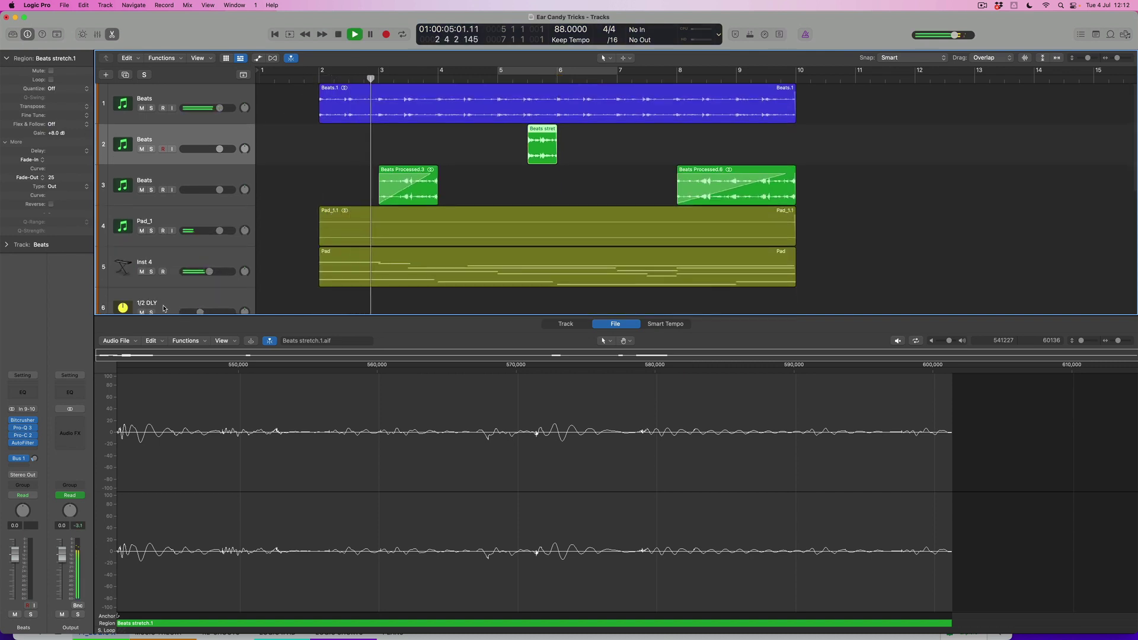
Lower the AutoFilter's cutoff to 45% on the stretched Beats track while the full mix plays.
{"action": "left_click", "coordinate": [23, 443]}
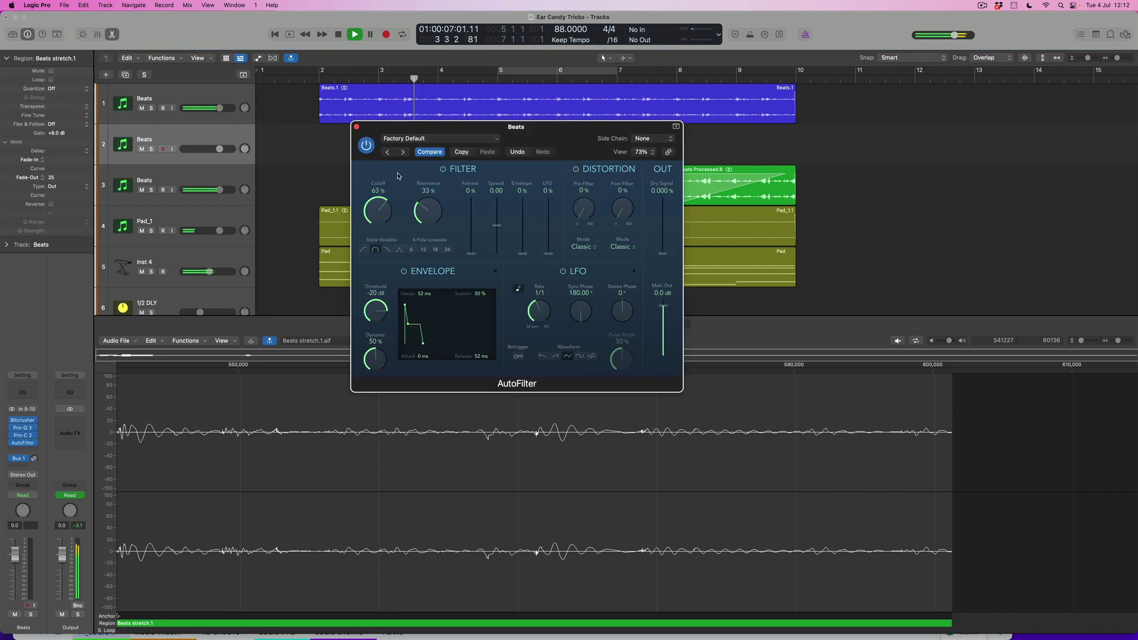
{"action": "left_click_drag", "start_coordinate": [398, 131], "coordinate": [552, 221]}
{"action": "left_click_drag", "start_coordinate": [534, 310], "coordinate": [533, 332]}
{"action": "key", "text": "space"}
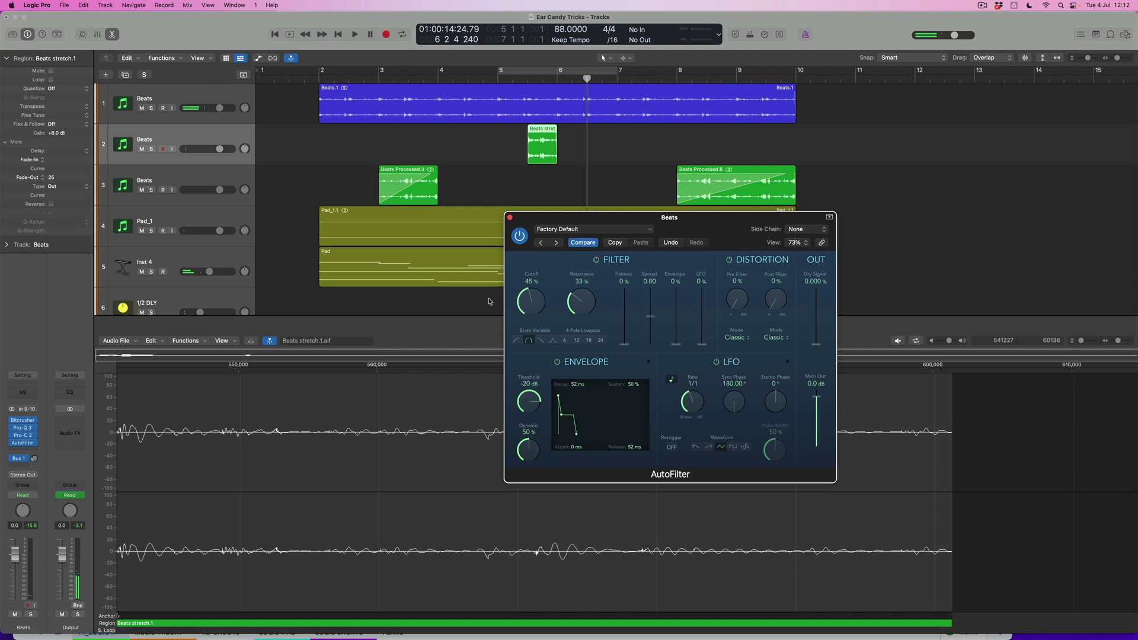
Show track automation and choose AutoFilter Cutoff as the automated parameter for the stretched Beats track.
{"action": "left_click", "coordinate": [182, 141]}
{"action": "key", "text": "a"}
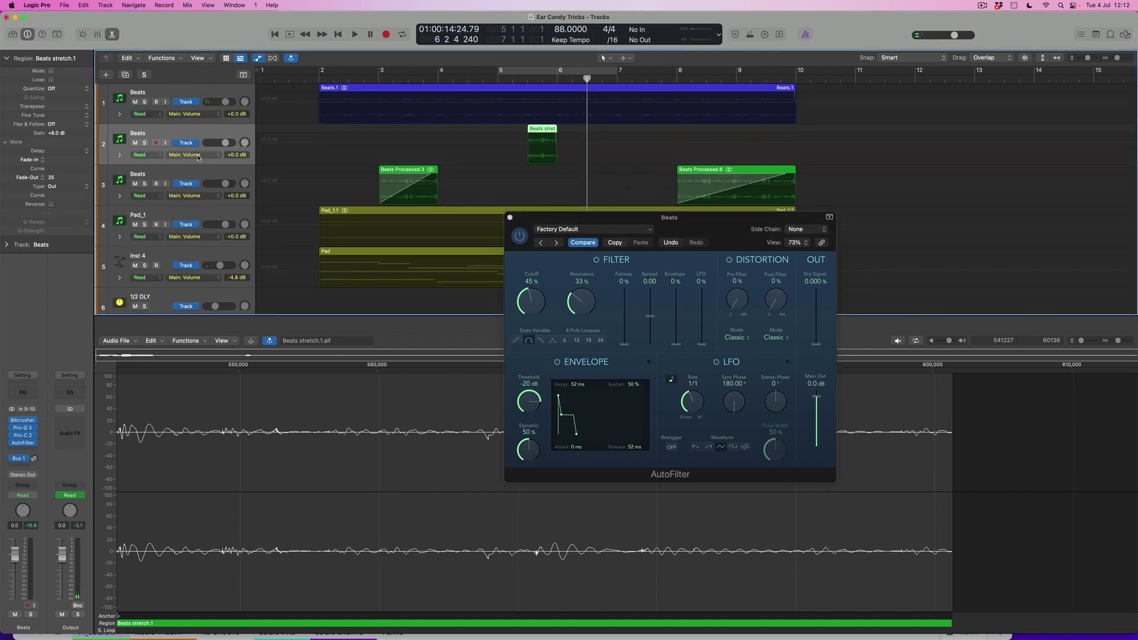
{"action": "left_click", "coordinate": [198, 157]}
{"action": "mouse_move", "coordinate": [232, 262]}
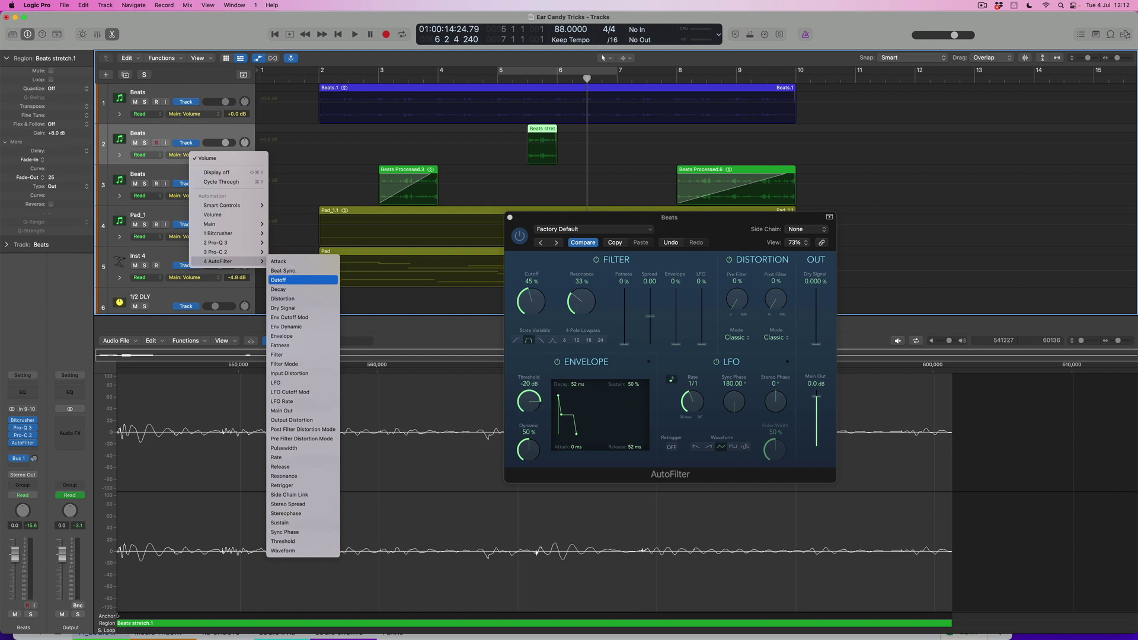
{"action": "left_click", "coordinate": [298, 284]}
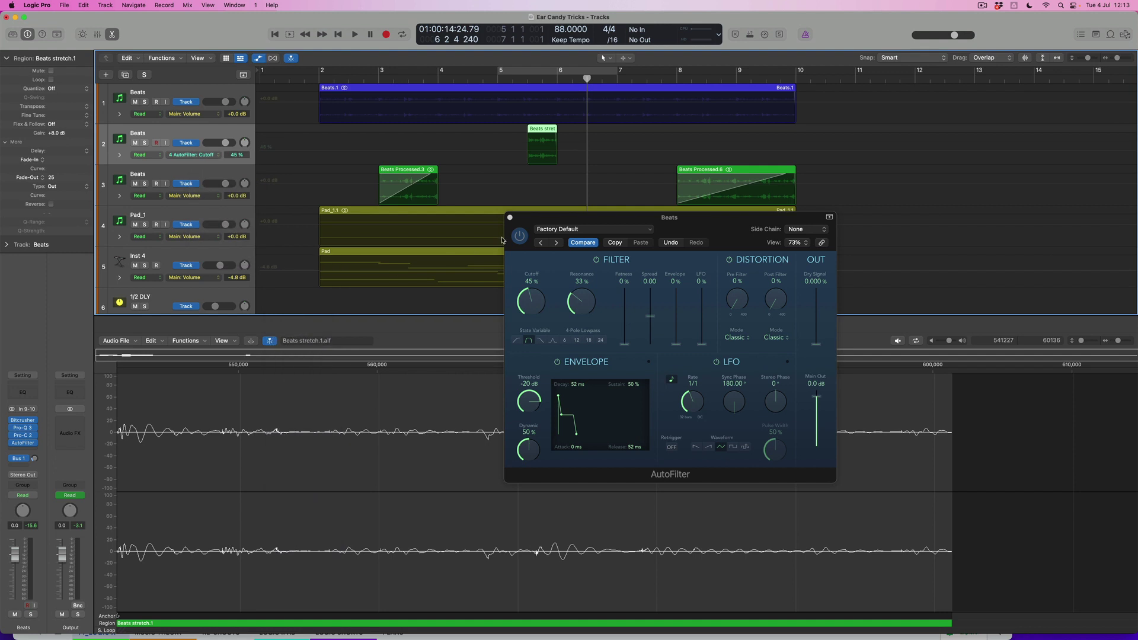
{"action": "left_click", "coordinate": [510, 218]}
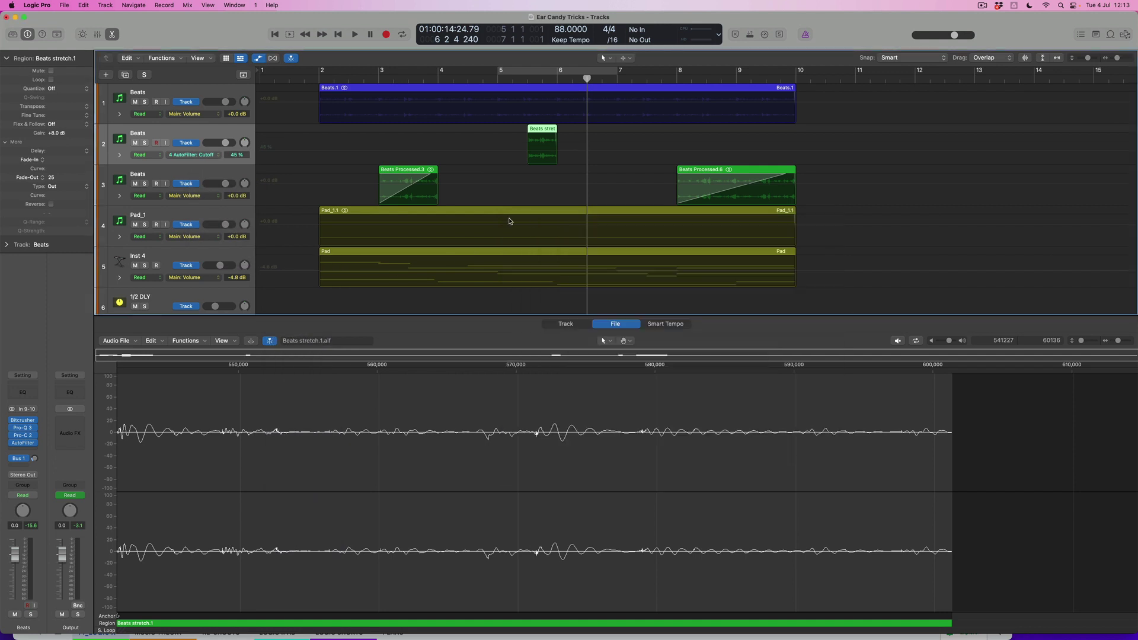
Draw cutoff automation rising from 45% to 77% at the stretched region's start and falling to about 46% at bar 6, and audition it soloed.
{"action": "left_click", "coordinate": [523, 153]}
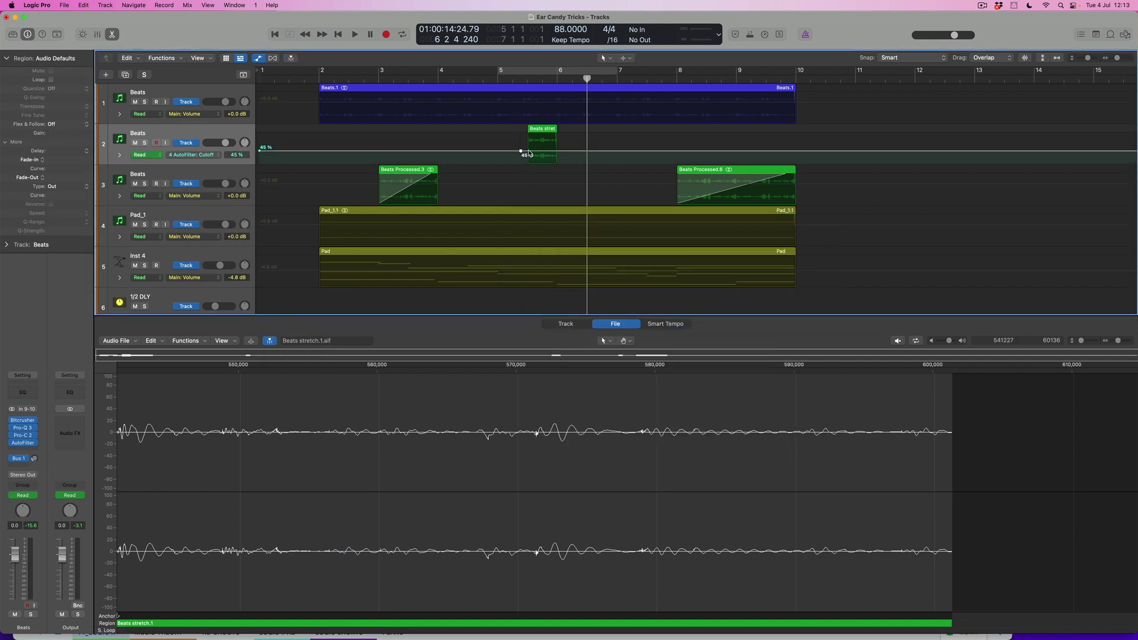
{"action": "mouse_move", "coordinate": [538, 154]}
{"action": "left_mouse_down"}
{"action": "mouse_move", "coordinate": [540, 142]}
{"action": "mouse_move", "coordinate": [557, 150]}
{"action": "left_mouse_up"}
{"action": "left_click", "coordinate": [547, 132]}
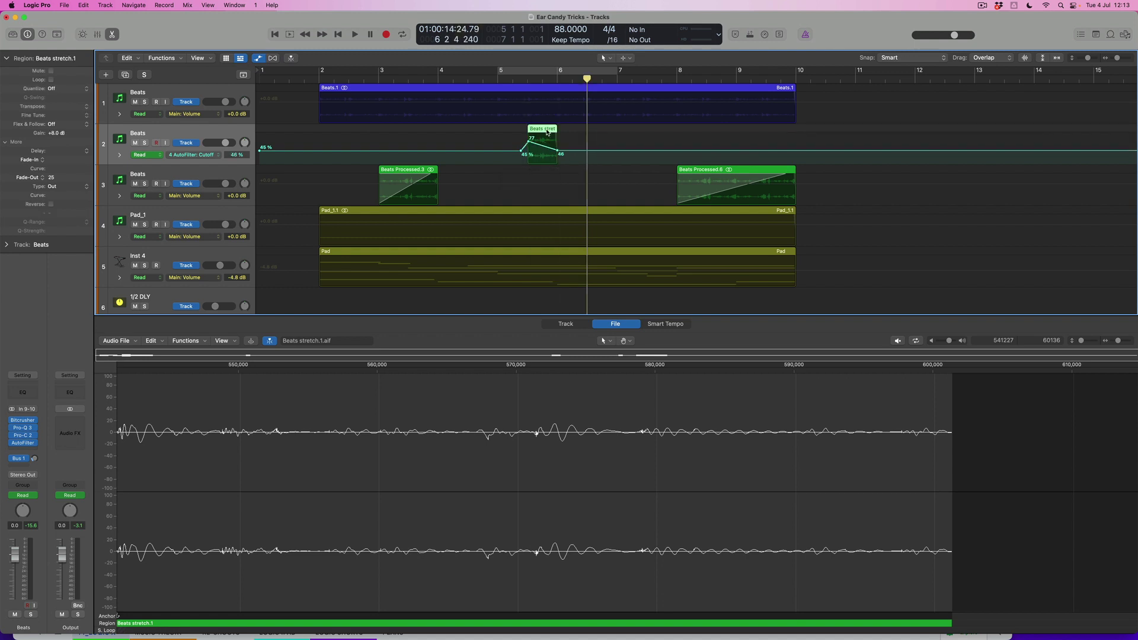
{"action": "key", "text": "space"}
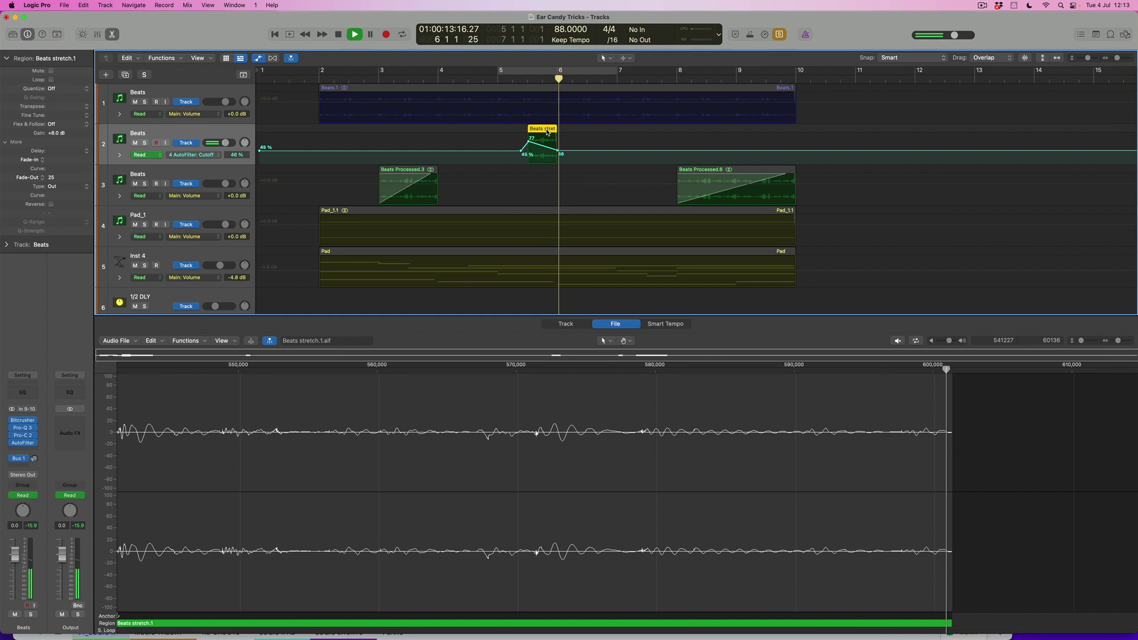
Raise the peak of the cutoff automation and set its end point at bar 6 to 58%, auditioning it soloed and in the mix.
{"action": "left_click_drag", "start_coordinate": [528, 141], "coordinate": [530, 137]}
{"action": "left_click", "coordinate": [543, 130]}
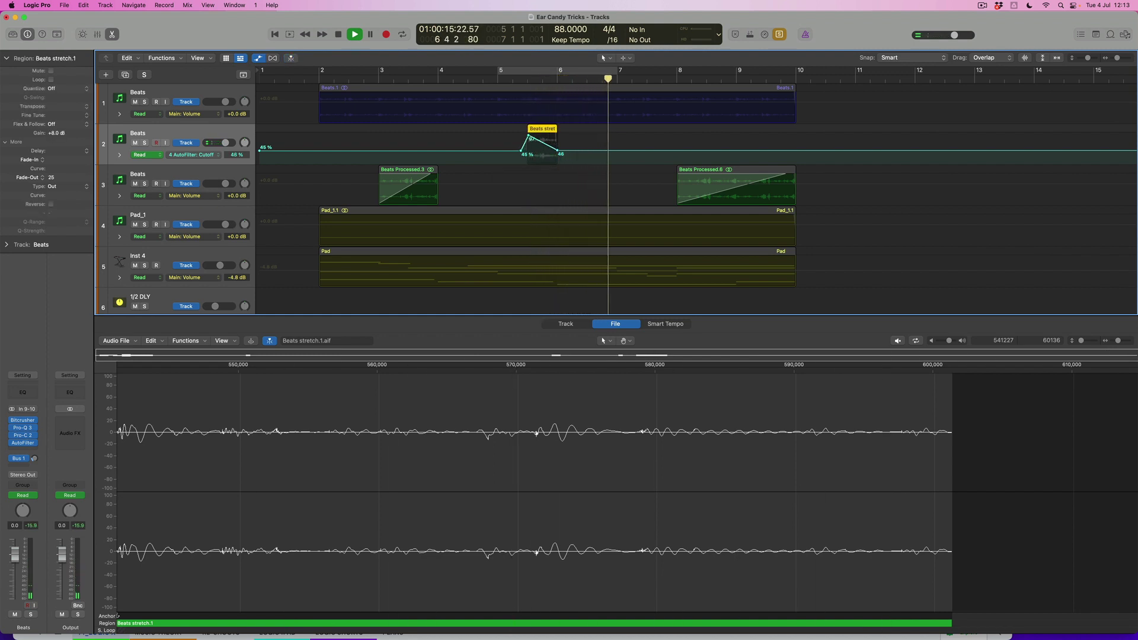
{"action": "key", "text": "space"}
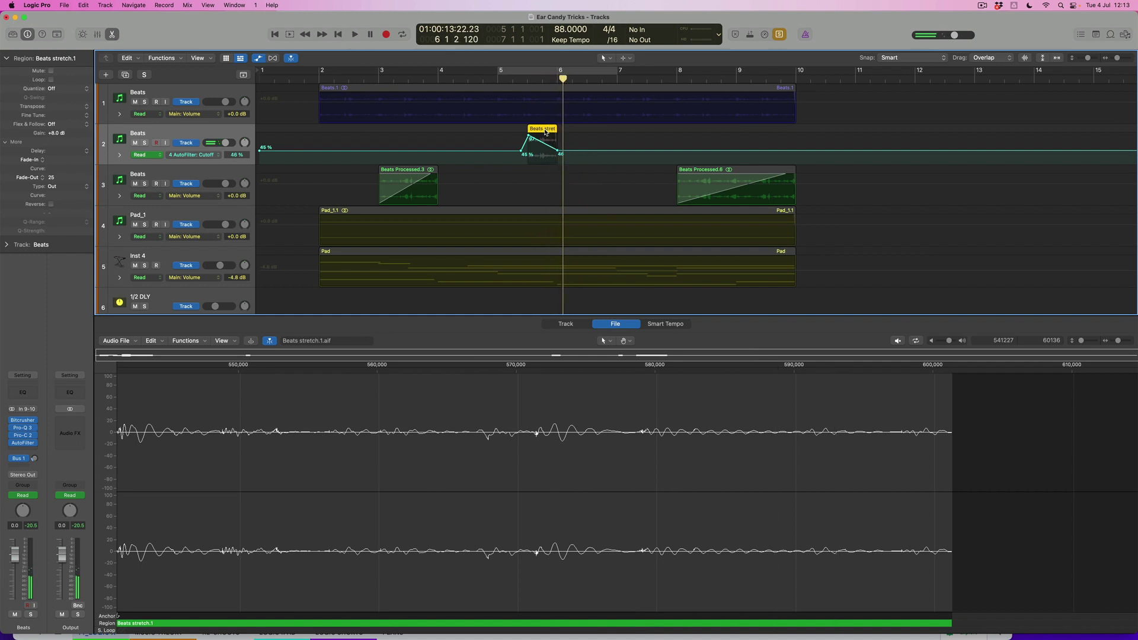
{"action": "key", "text": "super+a"}
{"action": "key", "text": "space"}
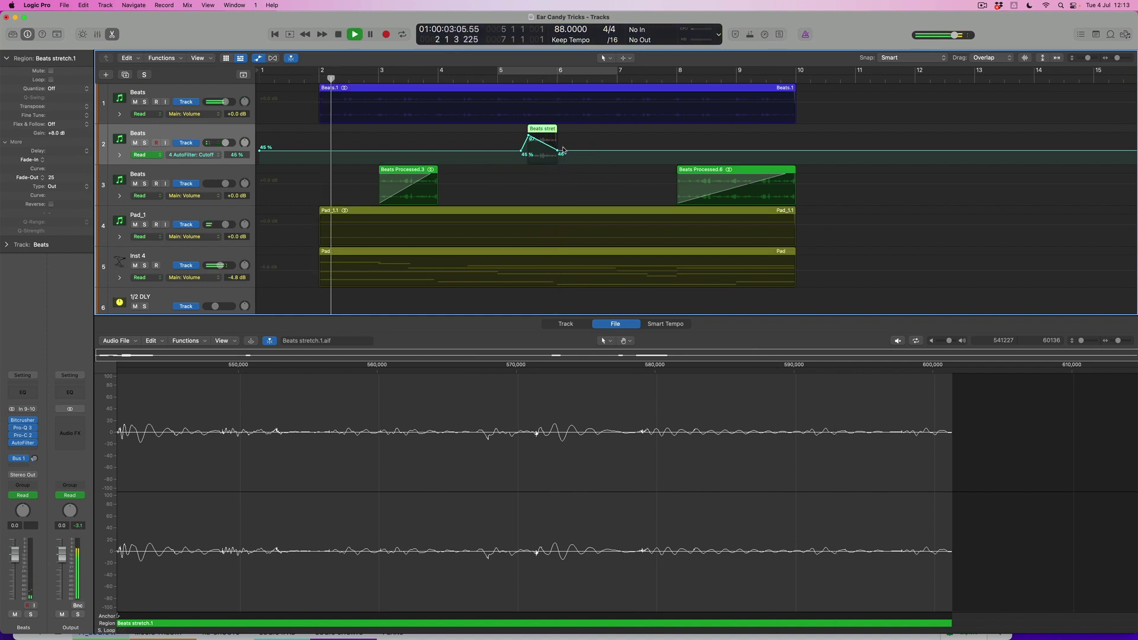
{"action": "left_click_drag", "start_coordinate": [558, 150], "coordinate": [564, 148]}
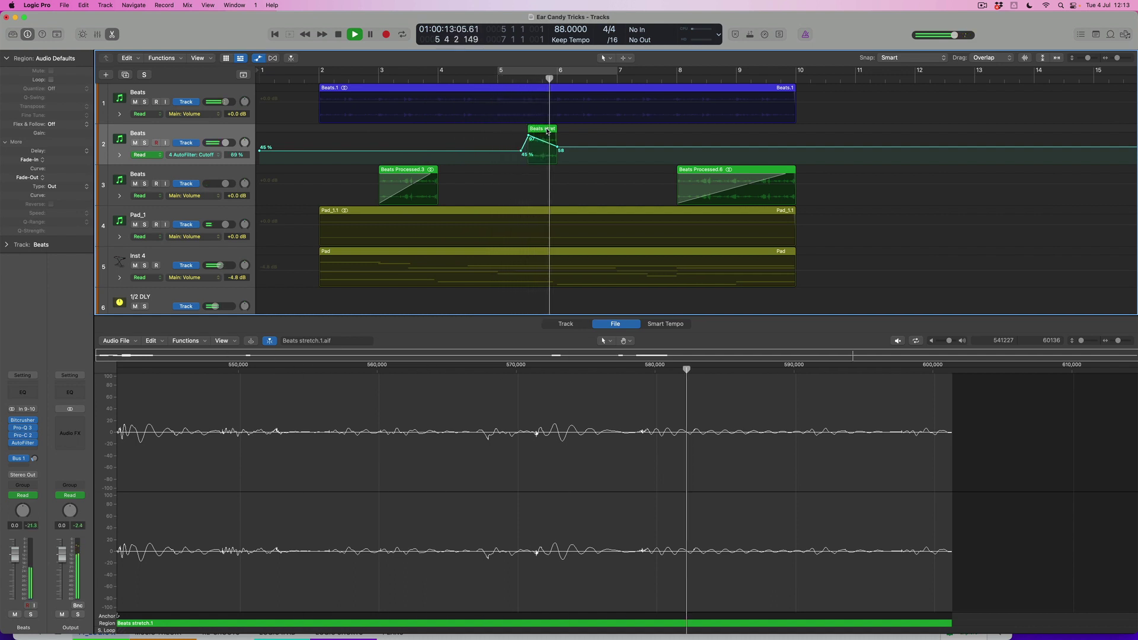
Copy the stretched region with its cutoff automation to both halves of bar 9 and select the two copies.
{"action": "left_click_drag", "start_coordinate": [546, 132], "coordinate": [798, 140]}
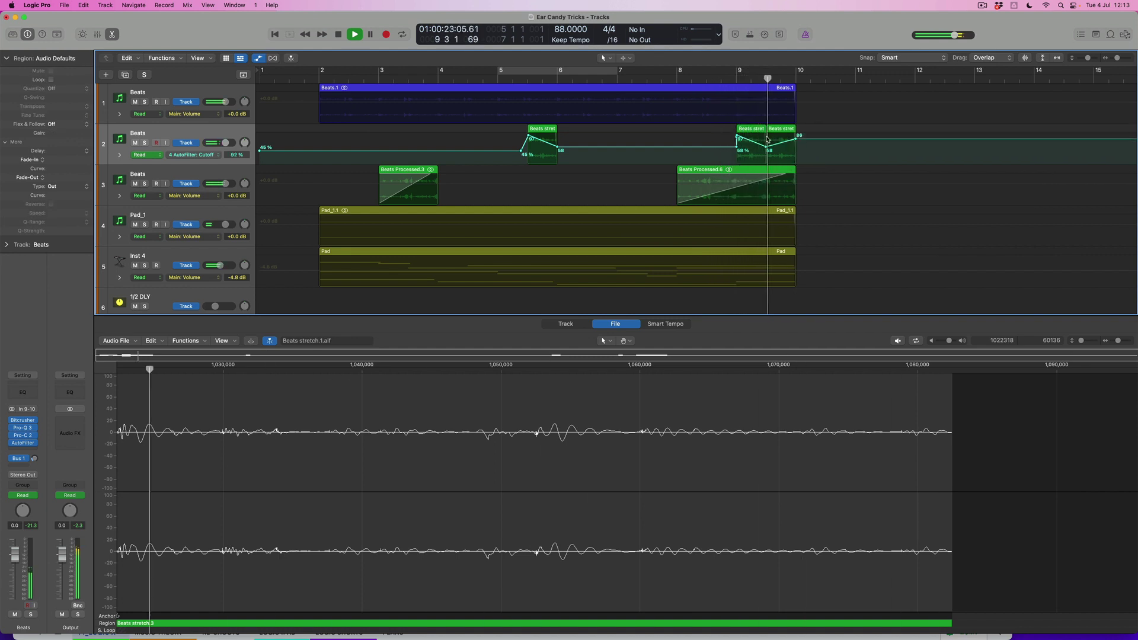
{"action": "key", "text": "space"}
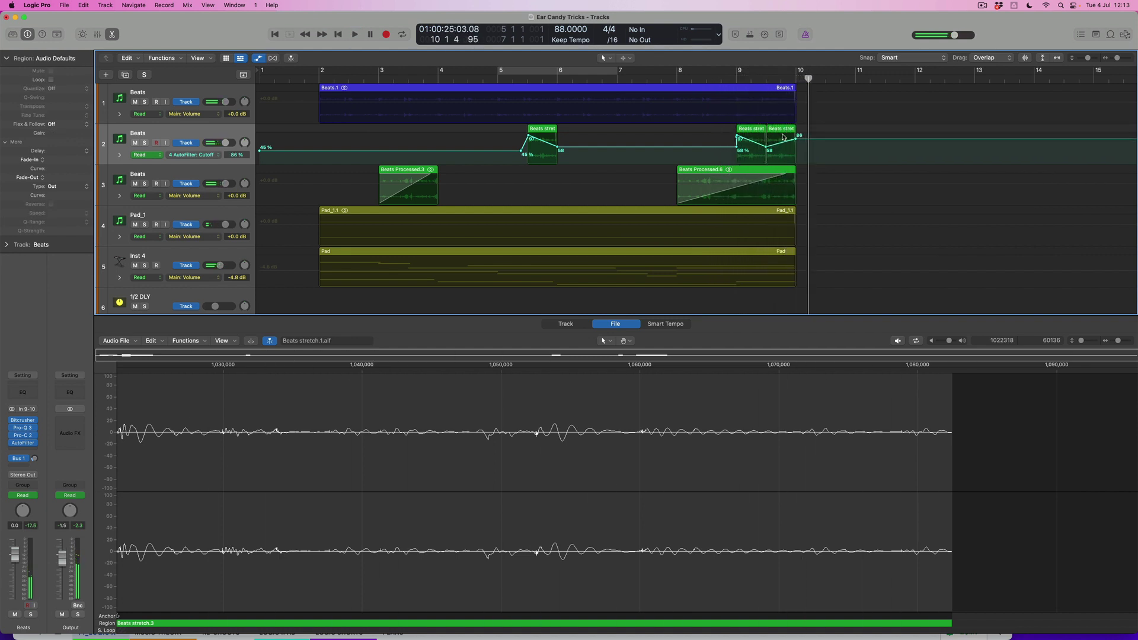
{"action": "left_click_drag", "start_coordinate": [798, 132], "coordinate": [770, 140]}
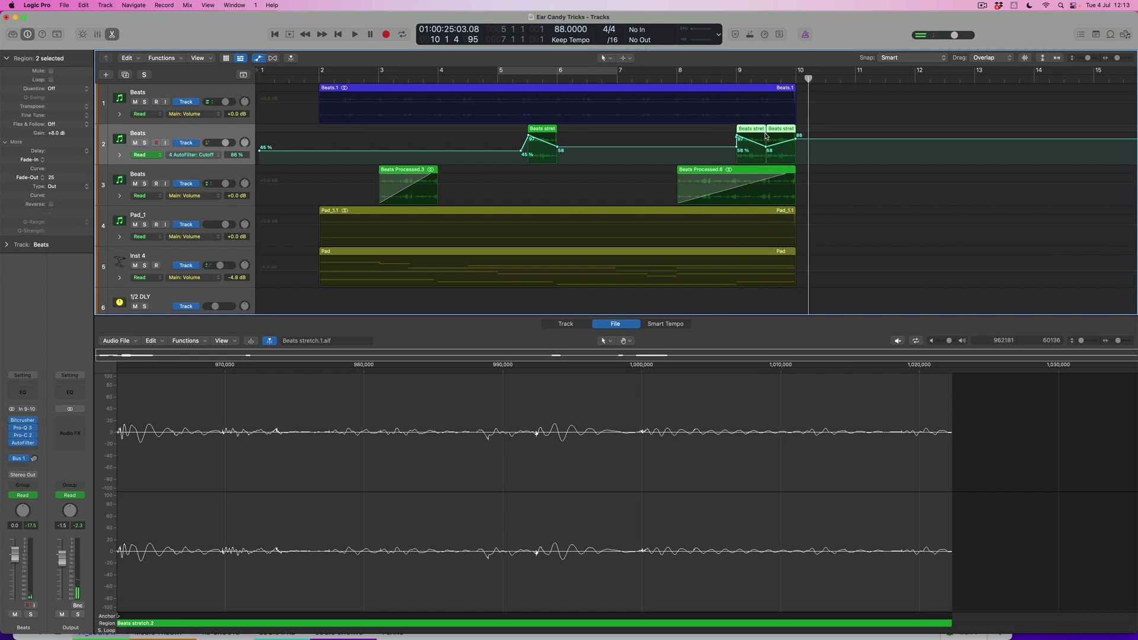